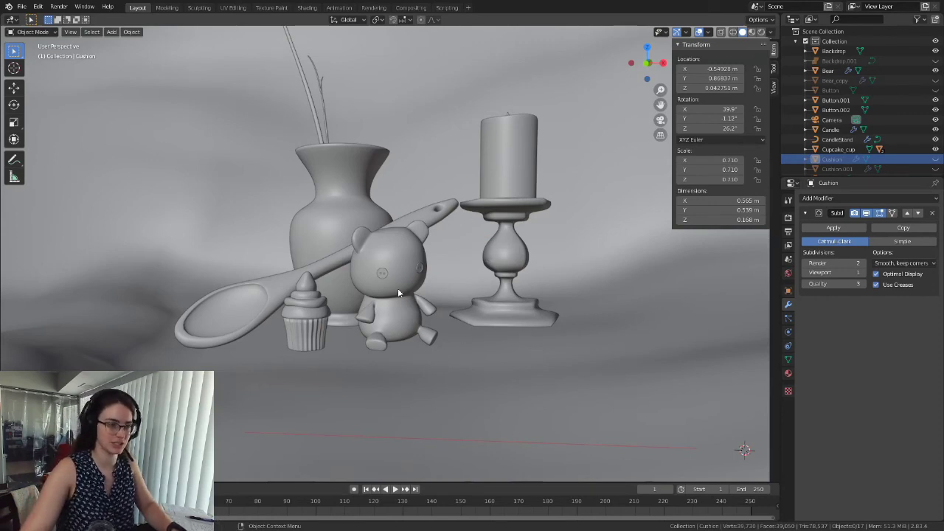
Step: Switch to the Shading workspace and bring the bear into close view
{"action": "left_click", "coordinate": [306, 7]}
{"action": "scroll", "coordinate": [472, 214], "scroll_direction": "up", "scroll_amount": 7}
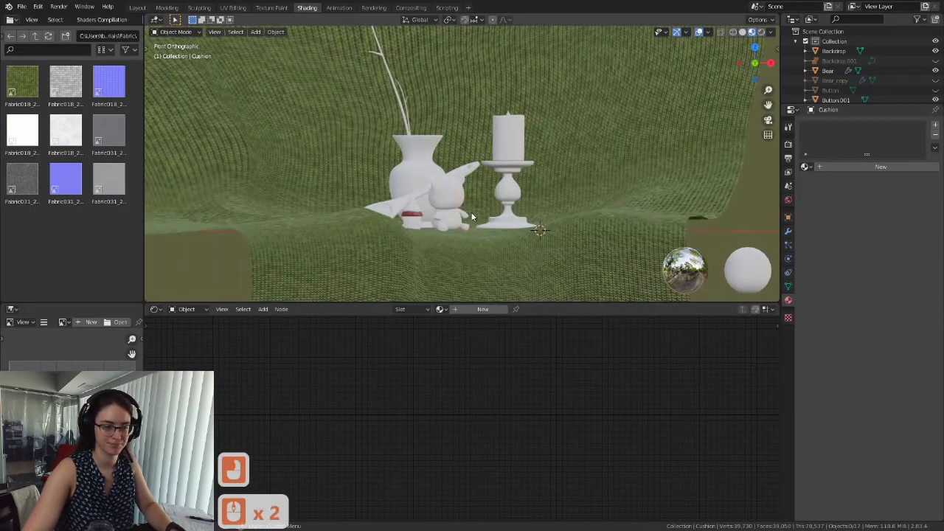
{"action": "scroll", "coordinate": [479, 173], "scroll_direction": "down", "scroll_amount": 2}
{"action": "middle_click_drag", "start_coordinate": [478, 233], "coordinate": [476, 189], "text": "shift"}
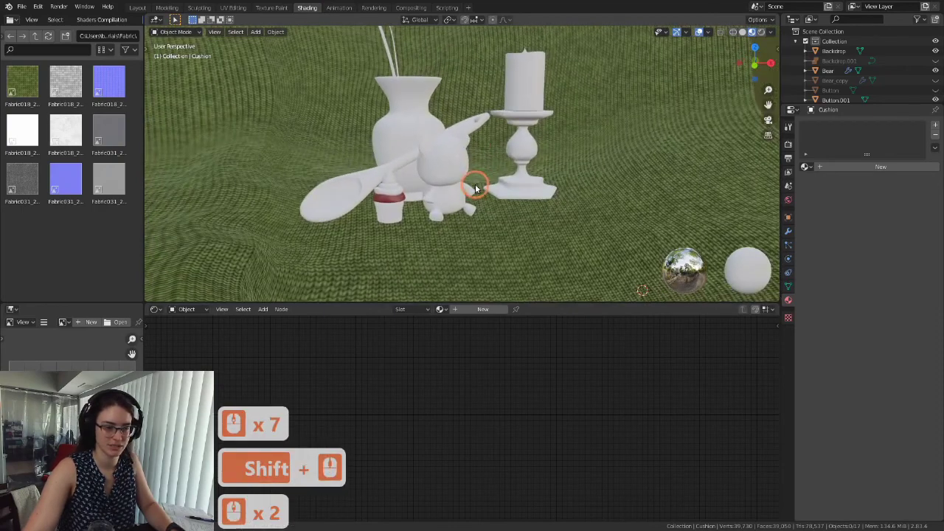
{"action": "scroll", "coordinate": [454, 198], "scroll_direction": "up", "scroll_amount": 3}
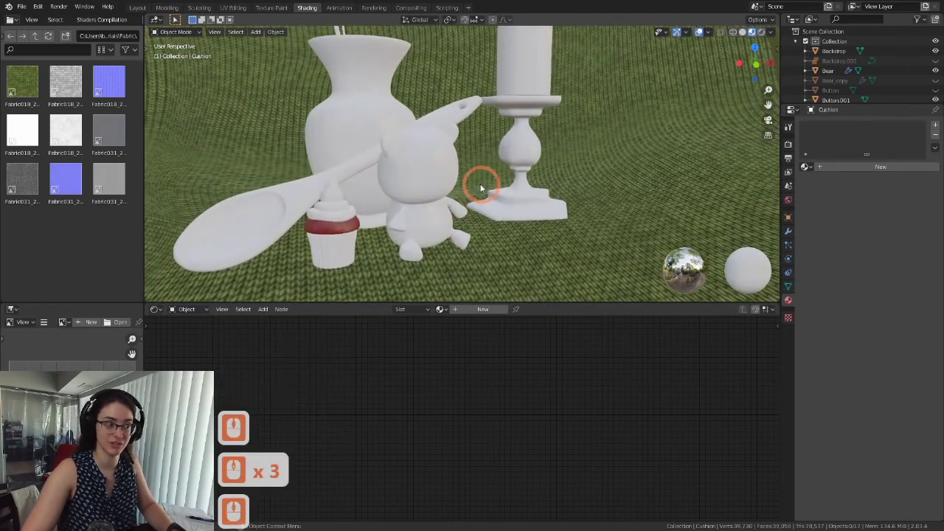
{"action": "scroll", "coordinate": [431, 177], "scroll_direction": "up", "scroll_amount": 2}
Step: Select the bear and create a new material for it
{"action": "left_click", "coordinate": [431, 176]}
{"action": "scroll", "coordinate": [435, 158], "scroll_direction": "down", "scroll_amount": 4}
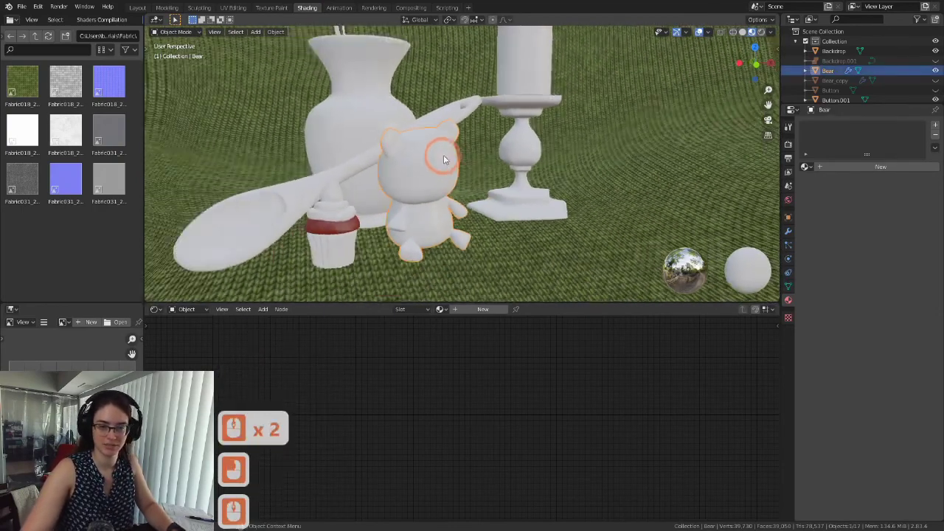
{"action": "scroll", "coordinate": [506, 191], "scroll_direction": "up", "scroll_amount": 3}
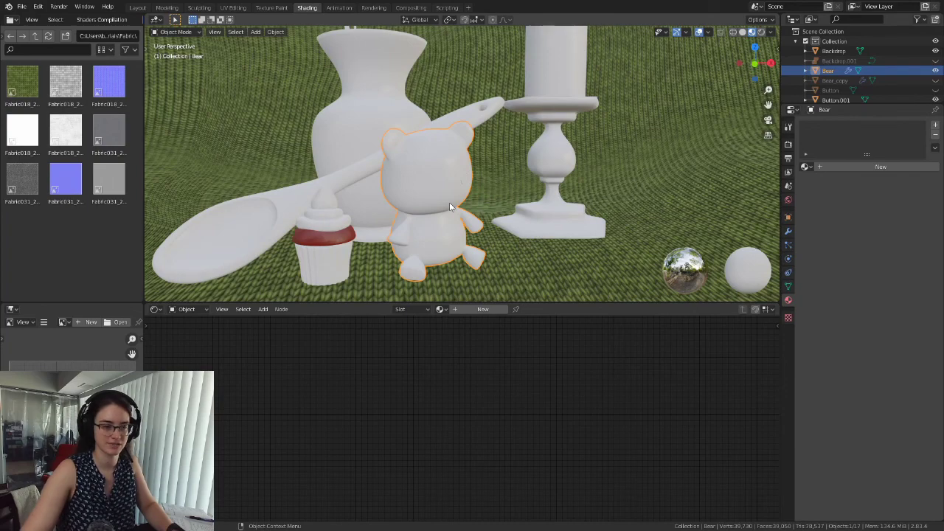
{"action": "scroll", "coordinate": [470, 235], "scroll_direction": "up", "scroll_amount": 3}
{"action": "middle_click_drag", "start_coordinate": [424, 249], "coordinate": [486, 205], "text": "shift"}
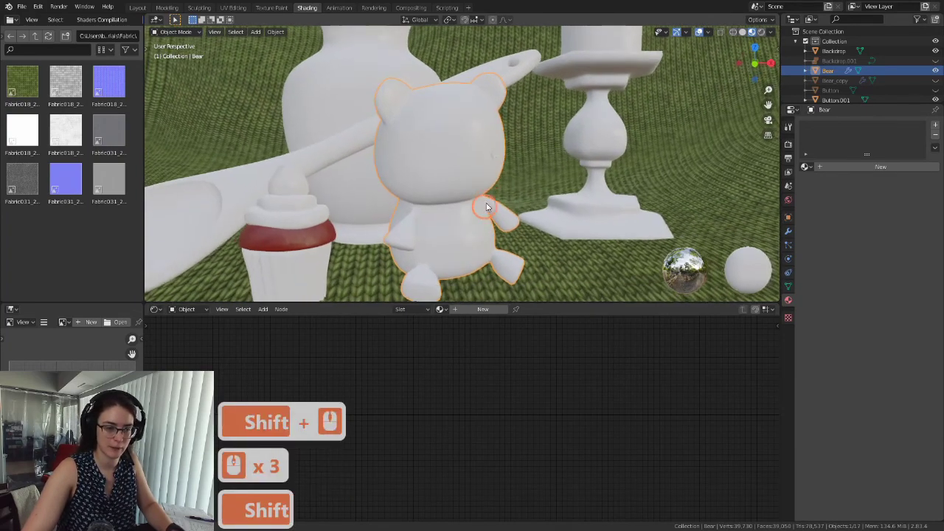
{"action": "left_click", "coordinate": [831, 167]}
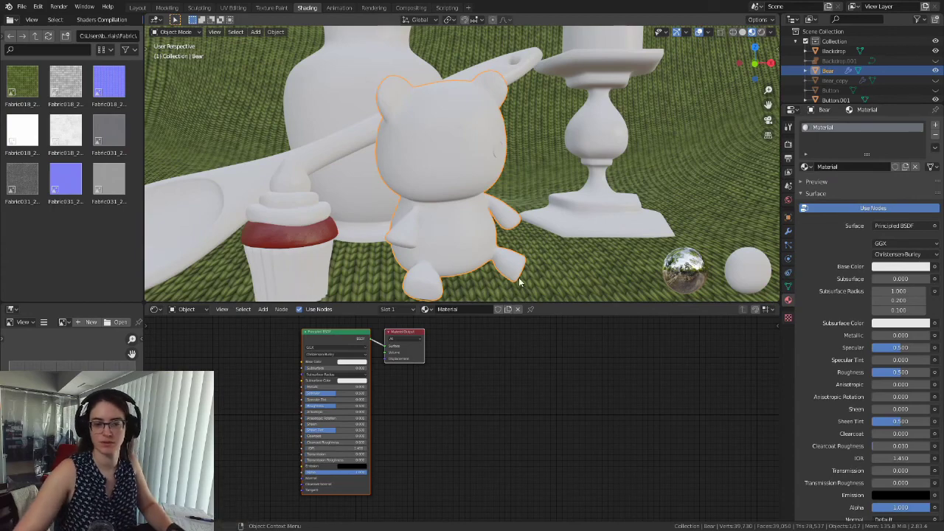
Step: Rename the bear's new material to "Bear"
{"action": "middle_click_drag", "start_coordinate": [520, 243], "coordinate": [565, 211], "text": "shift"}
{"action": "scroll", "coordinate": [570, 185], "scroll_direction": "down", "scroll_amount": 3}
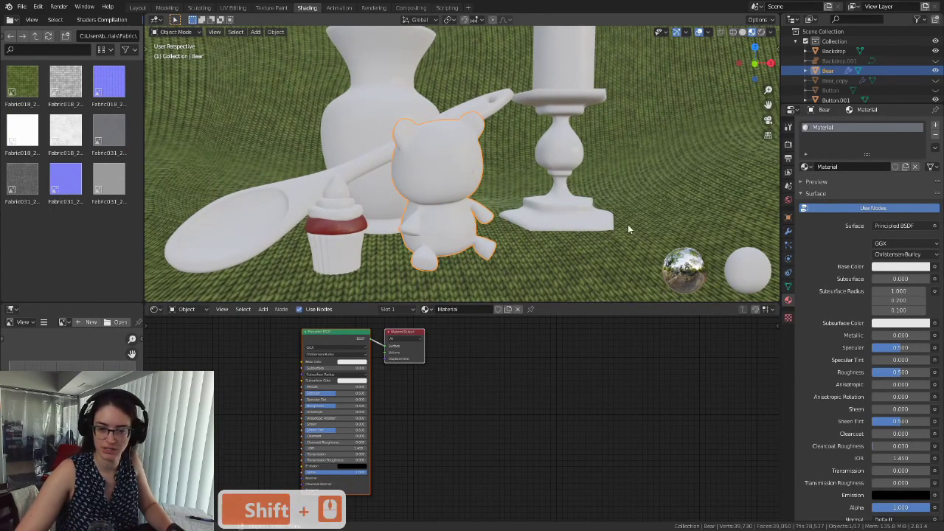
{"action": "middle_click_drag", "start_coordinate": [489, 228], "coordinate": [576, 228], "text": "shift"}
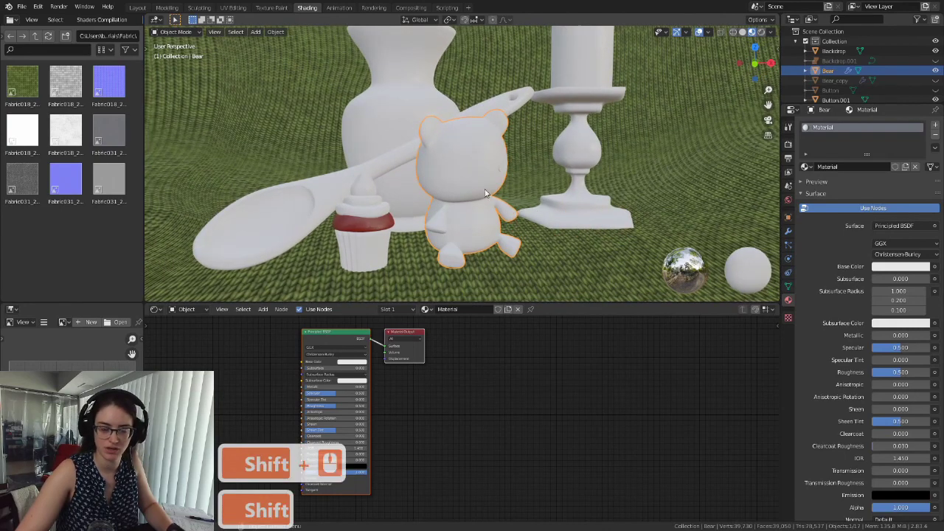
{"action": "left_click", "coordinate": [847, 166]}
{"action": "type", "text": "B"}
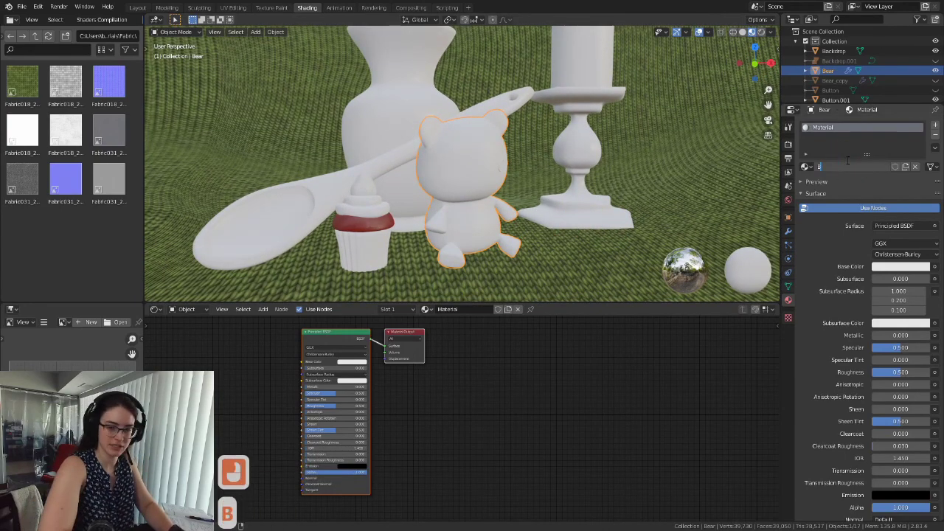
{"action": "type", "text": "ear"}
{"action": "key", "text": "Return"}
{"action": "scroll", "coordinate": [561, 208], "scroll_direction": "up", "scroll_amount": 3}
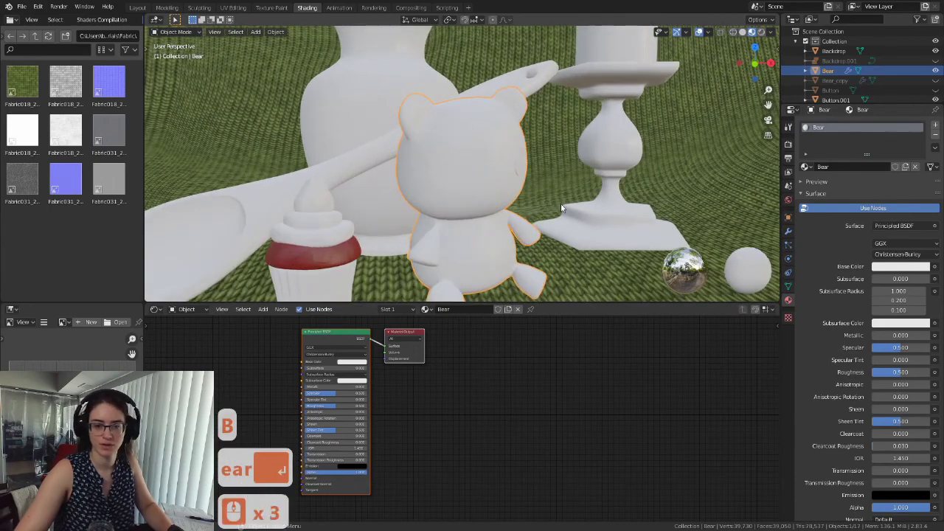
{"action": "middle_click_drag", "start_coordinate": [504, 175], "coordinate": [503, 154], "text": "shift"}
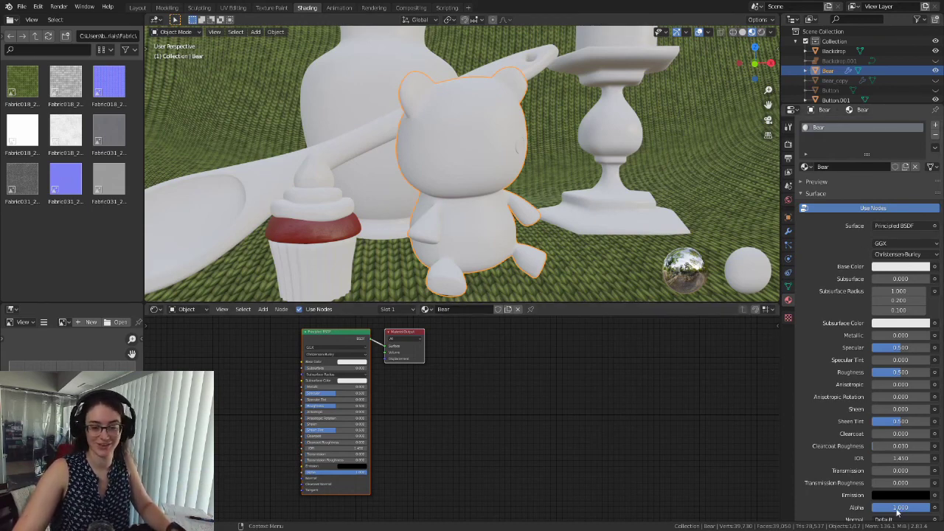
{"action": "scroll", "coordinate": [522, 218], "scroll_direction": "up", "scroll_amount": 4}
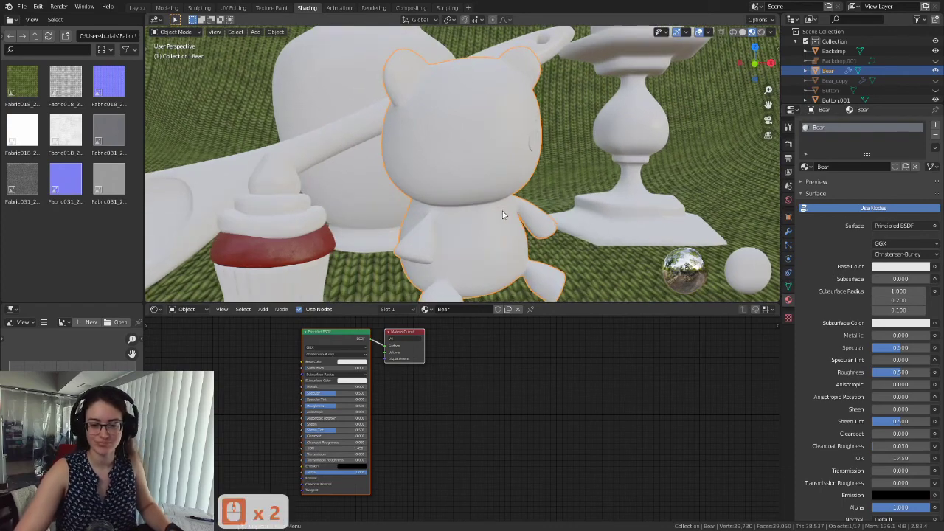
{"action": "middle_click_drag", "start_coordinate": [523, 218], "coordinate": [472, 191], "text": "shift"}
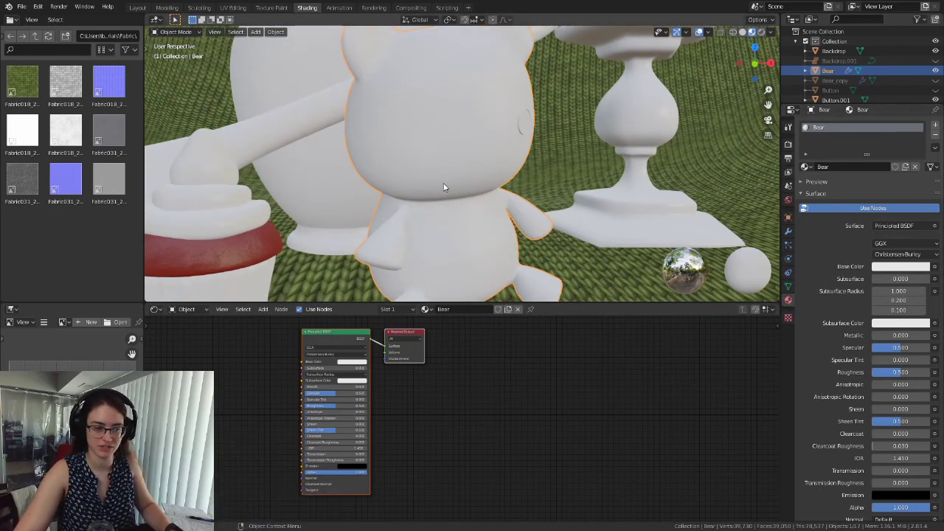
{"action": "middle_click_drag", "start_coordinate": [443, 183], "coordinate": [433, 199], "text": "shift"}
{"action": "scroll", "coordinate": [463, 197], "scroll_direction": "down", "scroll_amount": 3}
{"action": "scroll", "coordinate": [463, 197], "scroll_direction": "down", "scroll_amount": 2}
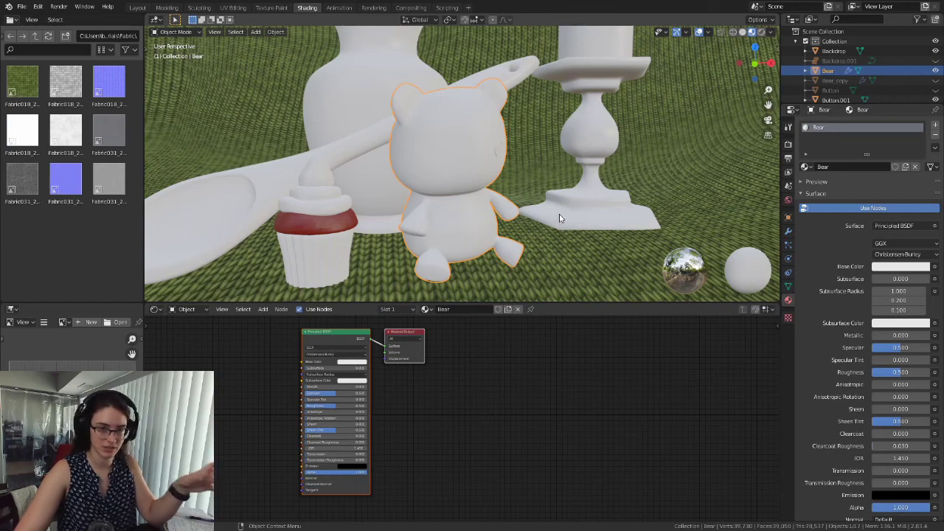
Step: Set the Subsurface amount of the Bear material to 0.1
{"action": "scroll", "coordinate": [475, 189], "scroll_direction": "up", "scroll_amount": 3}
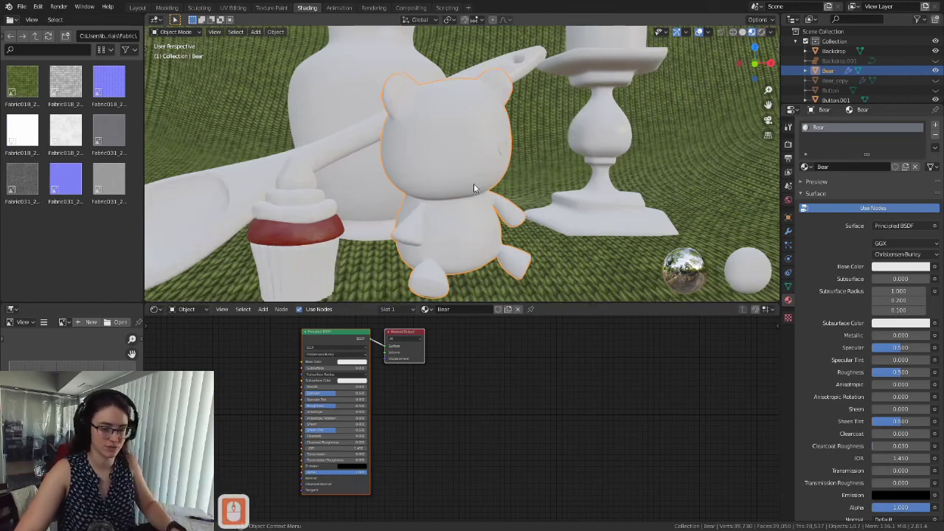
{"action": "middle_click_drag", "start_coordinate": [476, 186], "coordinate": [544, 200], "text": "shift"}
{"action": "scroll", "coordinate": [593, 153], "scroll_direction": "up", "scroll_amount": 2}
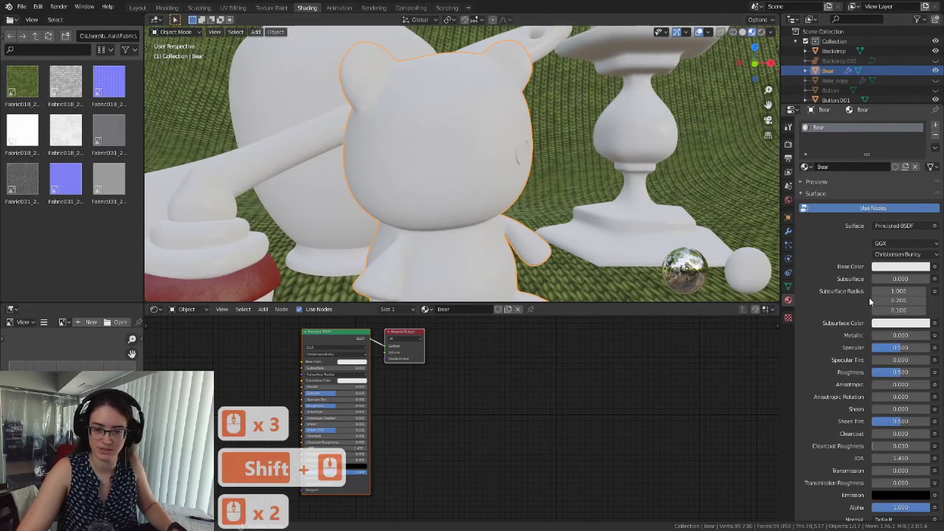
{"action": "left_click", "coordinate": [899, 279]}
{"action": "left_click_drag", "start_coordinate": [899, 278], "coordinate": [906, 280]}
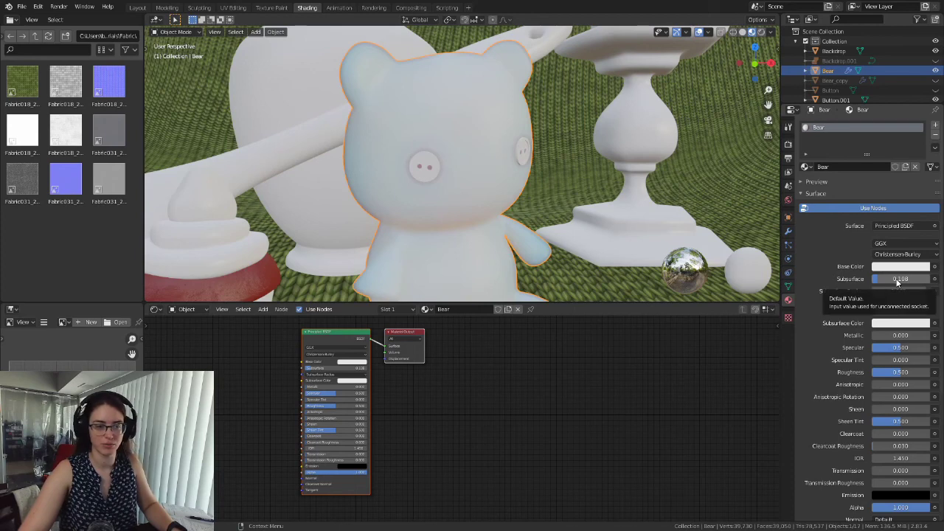
{"action": "mouse_move", "coordinate": [886, 284]}
{"action": "left_mouse_down"}
{"action": "mouse_move", "coordinate": [929, 279]}
{"action": "mouse_move", "coordinate": [877, 279]}
{"action": "left_mouse_up"}
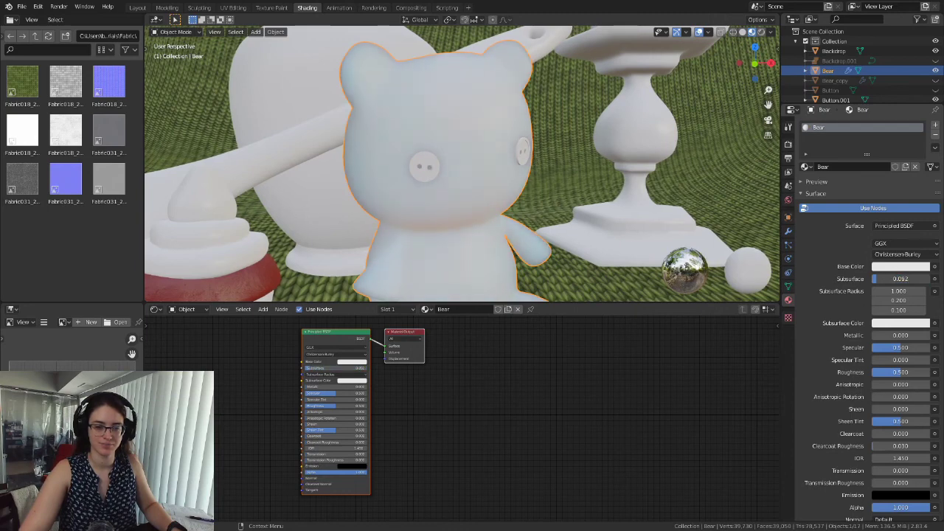
Step: Change the Base Color of the Bear material to a dark reddish brown
{"action": "middle_click_drag", "start_coordinate": [568, 219], "coordinate": [539, 166], "text": "shift"}
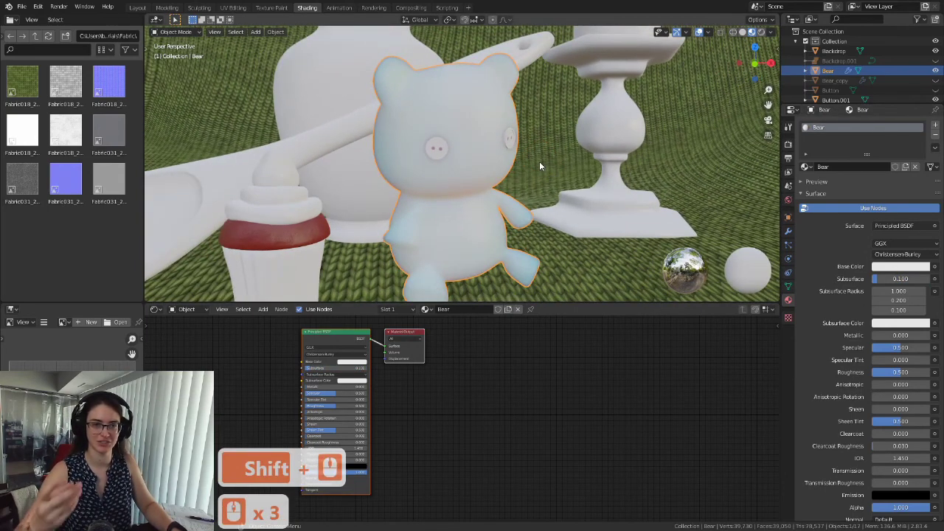
{"action": "scroll", "coordinate": [538, 177], "scroll_direction": "up", "scroll_amount": 2}
{"action": "middle_click_drag", "start_coordinate": [539, 177], "coordinate": [547, 171], "text": "shift"}
{"action": "left_click", "coordinate": [900, 266]}
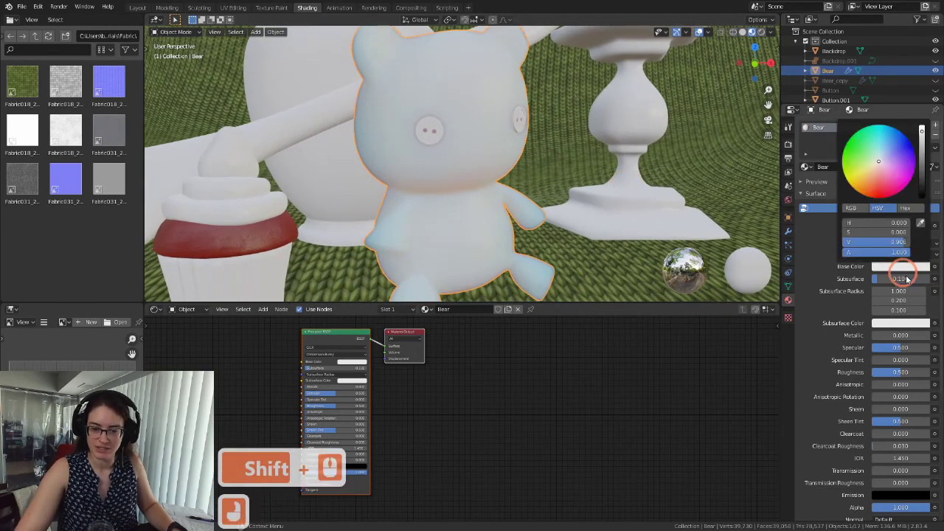
{"action": "left_click", "coordinate": [875, 181]}
{"action": "left_click_drag", "start_coordinate": [921, 136], "coordinate": [921, 164]}
{"action": "mouse_move", "coordinate": [876, 180]}
{"action": "left_mouse_down"}
{"action": "mouse_move", "coordinate": [920, 153]}
{"action": "mouse_move", "coordinate": [922, 167]}
{"action": "mouse_move", "coordinate": [875, 182]}
{"action": "left_mouse_up"}
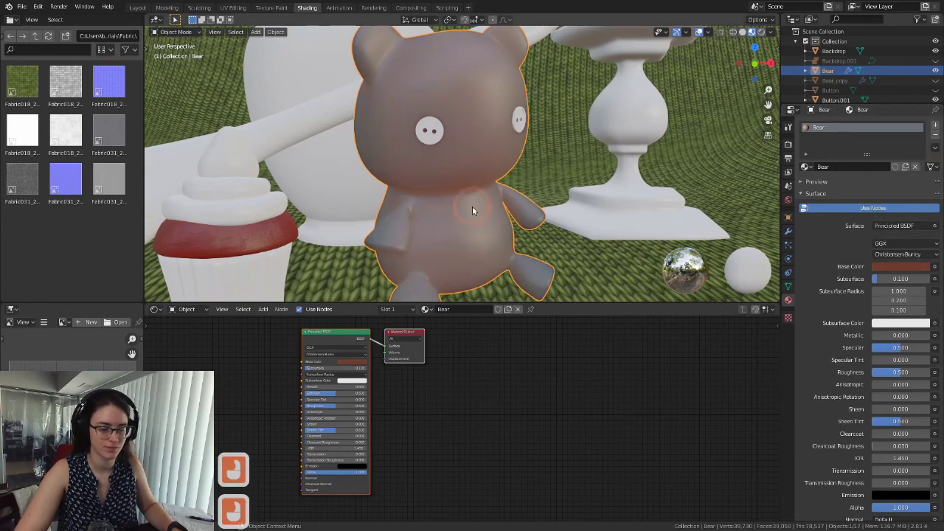
Step: Try a bright cyan as the Subsurface Color of the Bear material
{"action": "scroll", "coordinate": [471, 207], "scroll_direction": "up", "scroll_amount": 2}
{"action": "middle_click_drag", "start_coordinate": [512, 180], "coordinate": [516, 211], "text": "shift"}
{"action": "scroll", "coordinate": [517, 211], "scroll_direction": "down", "scroll_amount": 3}
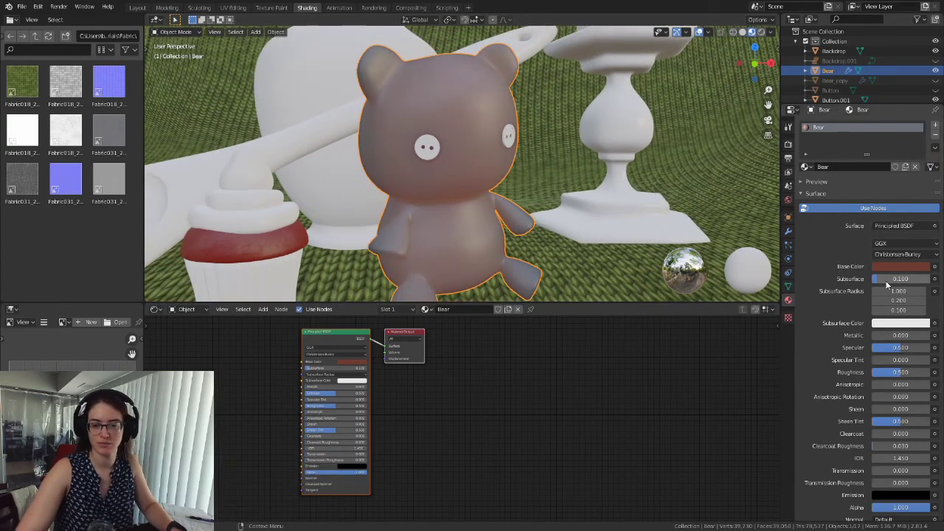
{"action": "left_click", "coordinate": [890, 325]}
{"action": "mouse_move", "coordinate": [879, 215]}
{"action": "left_mouse_down"}
{"action": "mouse_move", "coordinate": [903, 194]}
{"action": "mouse_move", "coordinate": [881, 192]}
{"action": "left_mouse_up"}
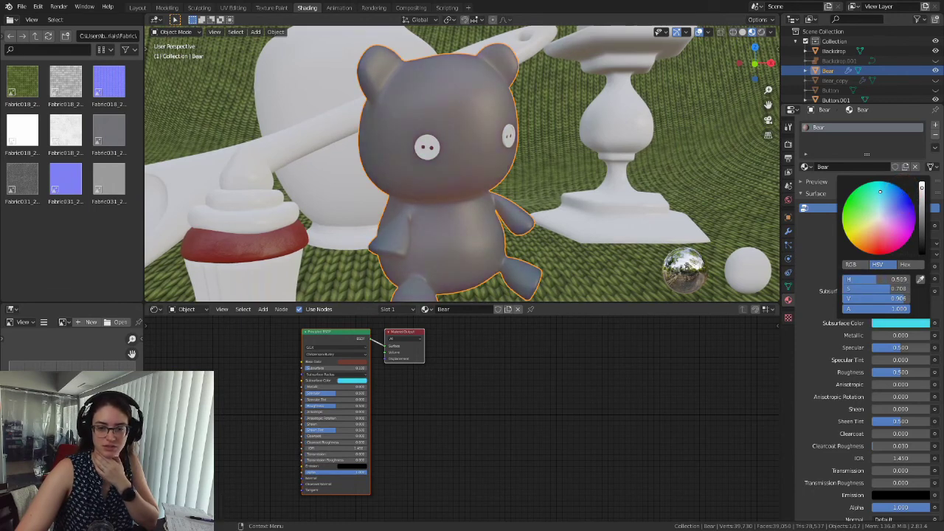
Step: Compare the bear with Subsurface at 0, 1 and 0.2, and return the value to 0.1
{"action": "mouse_move", "coordinate": [878, 279]}
{"action": "left_mouse_down"}
{"action": "mouse_move", "coordinate": [853, 281]}
{"action": "mouse_move", "coordinate": [928, 279]}
{"action": "mouse_move", "coordinate": [871, 279]}
{"action": "left_mouse_up"}
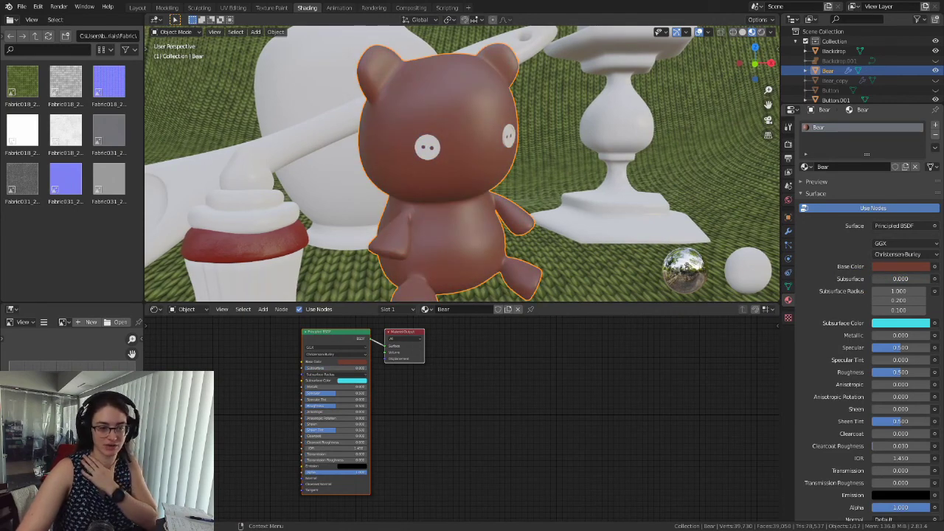
{"action": "left_click_drag", "start_coordinate": [871, 278], "coordinate": [928, 279]}
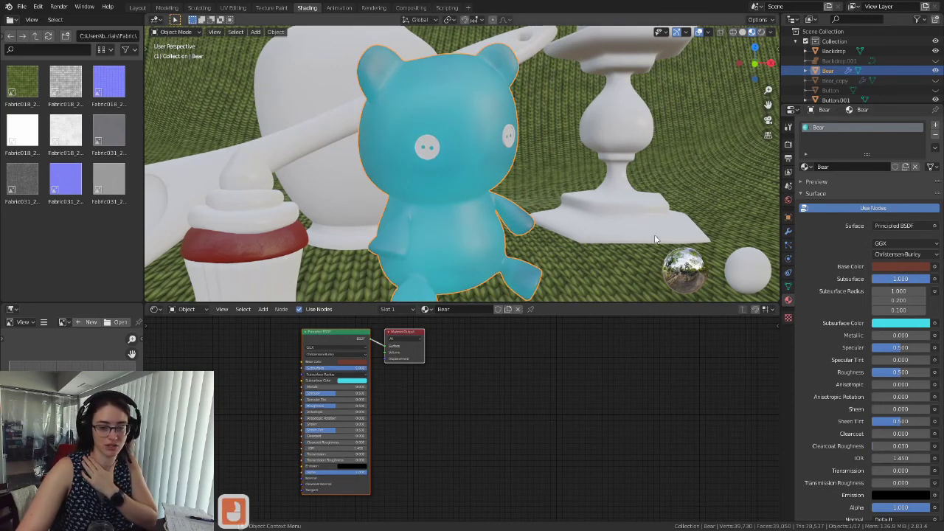
{"action": "mouse_move", "coordinate": [551, 245]}
{"action": "middle_mouse_down"}
{"action": "mouse_move", "coordinate": [533, 245]}
{"action": "mouse_move", "coordinate": [549, 242]}
{"action": "middle_mouse_up"}
{"action": "left_click_drag", "start_coordinate": [912, 278], "coordinate": [878, 278]}
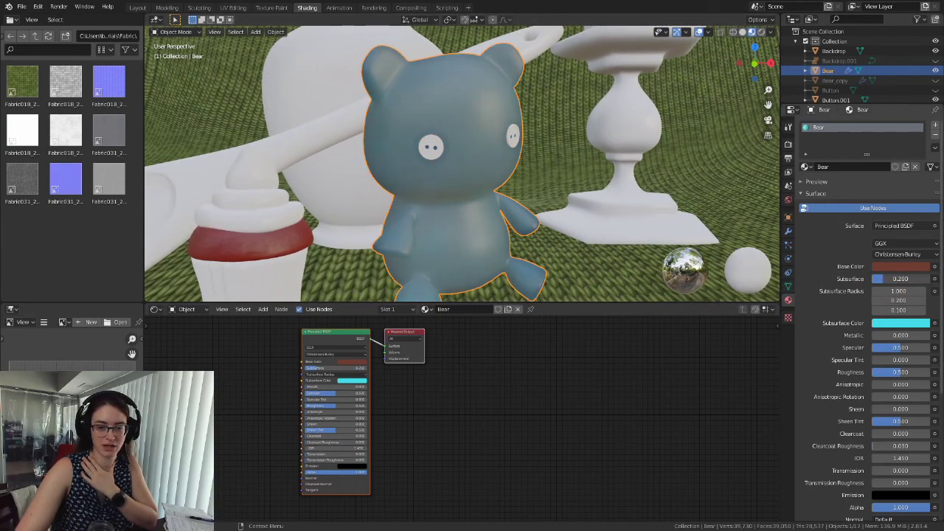
{"action": "left_click", "coordinate": [898, 278]}
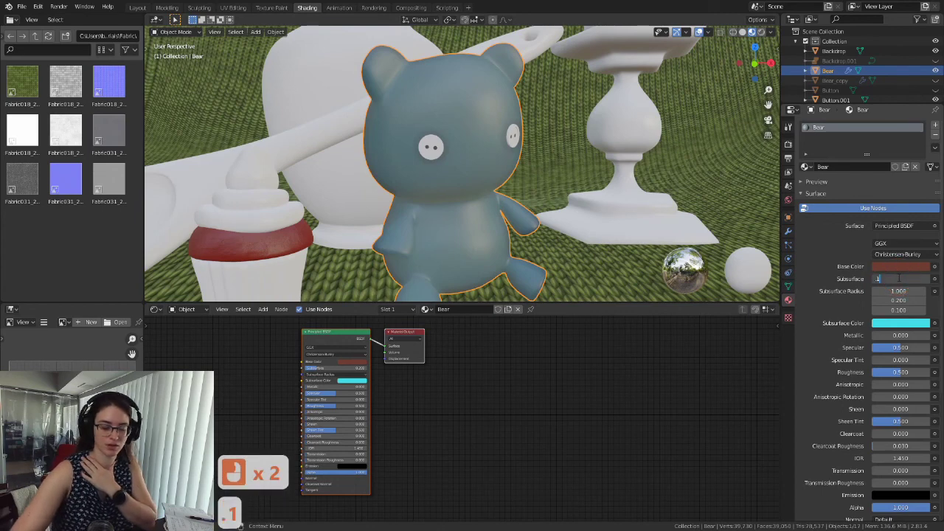
{"action": "type", "text": ".1"}
{"action": "key", "text": "Return"}
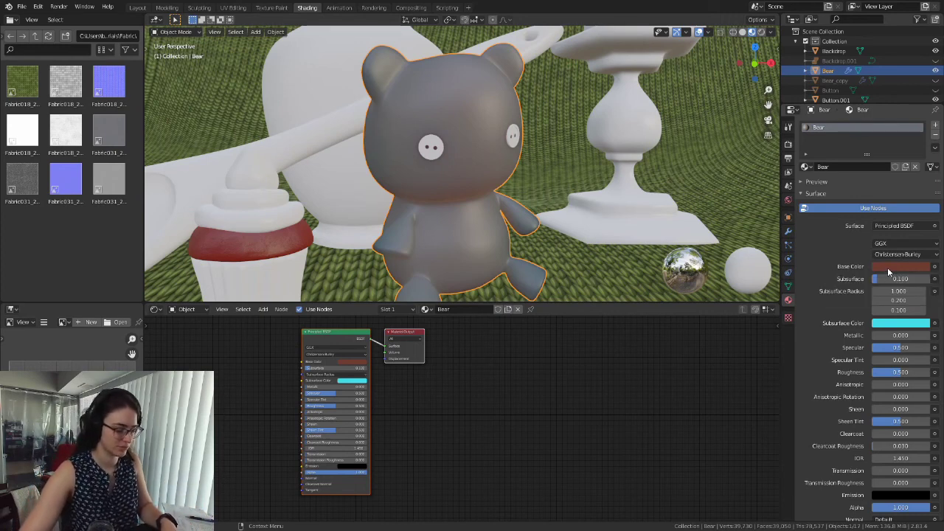
Step: Copy the reddish-brown Base Color onto the Subsurface Color and check the bear's shading
{"action": "key", "text": "ctrl+c"}
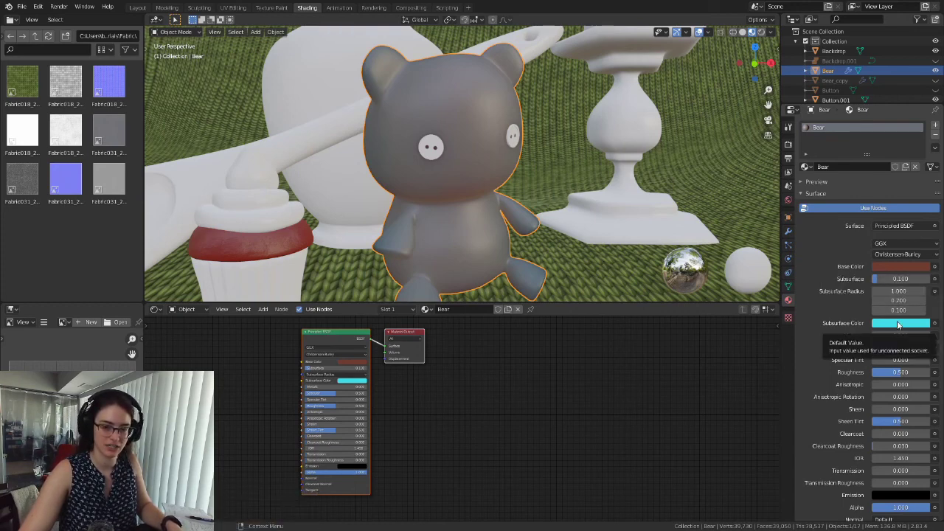
{"action": "key", "text": "ctrl+v"}
{"action": "scroll", "coordinate": [458, 157], "scroll_direction": "up", "scroll_amount": 2}
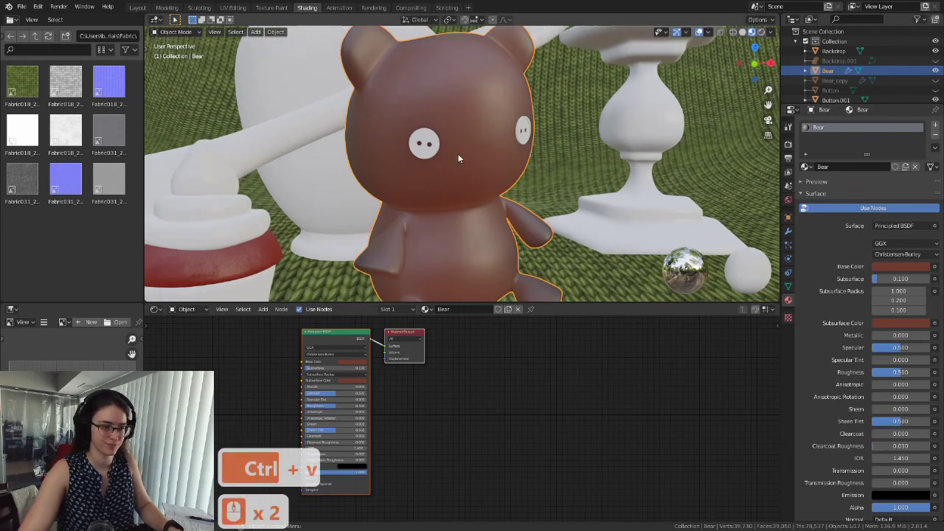
{"action": "middle_click_drag", "start_coordinate": [458, 158], "coordinate": [465, 200], "text": "shift"}
{"action": "scroll", "coordinate": [517, 170], "scroll_direction": "up", "scroll_amount": 2}
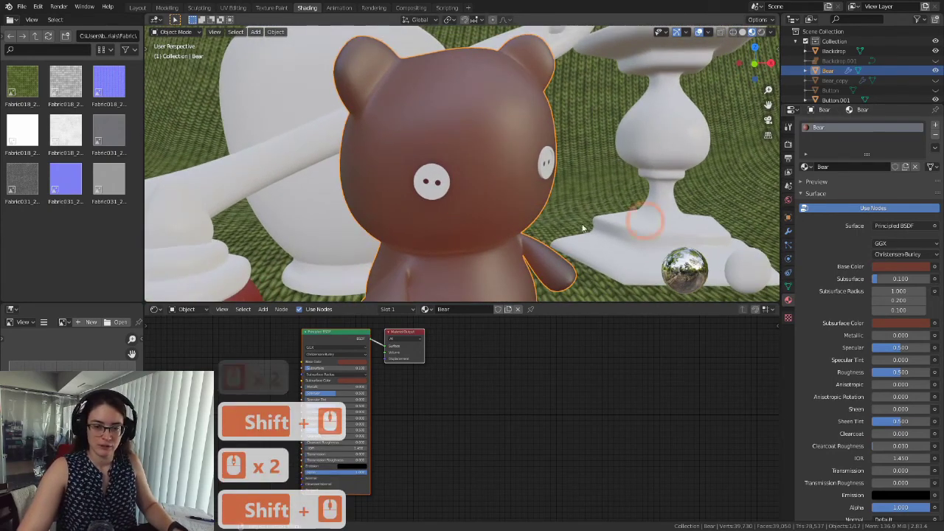
{"action": "middle_click_drag", "start_coordinate": [559, 230], "coordinate": [460, 170]}
{"action": "scroll", "coordinate": [550, 233], "scroll_direction": "down", "scroll_amount": 3}
{"action": "middle_click_drag", "start_coordinate": [549, 232], "coordinate": [493, 231], "text": "shift"}
{"action": "scroll", "coordinate": [436, 179], "scroll_direction": "down", "scroll_amount": 2}
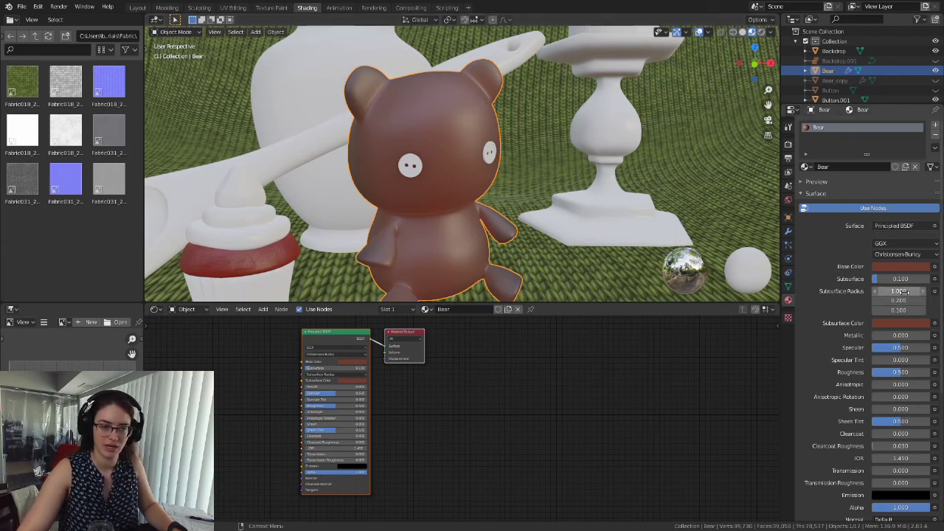
Step: Adjust the Subsurface Radius, setting its first value to 0.4 and its second to 1.9
{"action": "scroll", "coordinate": [555, 229], "scroll_direction": "up", "scroll_amount": 3}
{"action": "left_click_drag", "start_coordinate": [902, 297], "coordinate": [911, 302], "text": "shift"}
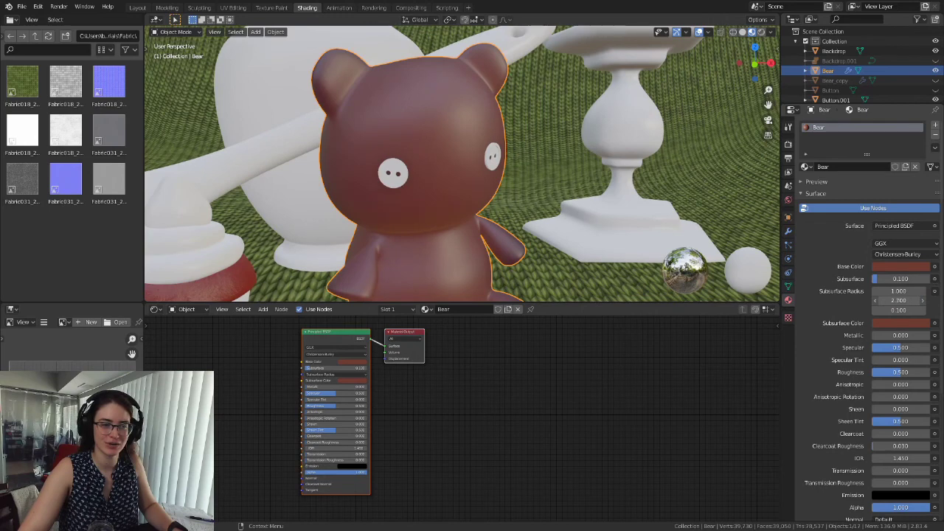
{"action": "middle_click_drag", "start_coordinate": [353, 156], "coordinate": [479, 172]}
{"action": "middle_click_drag", "start_coordinate": [483, 169], "coordinate": [501, 102], "text": "shift"}
{"action": "left_click_drag", "start_coordinate": [898, 290], "coordinate": [874, 291], "text": "shift"}
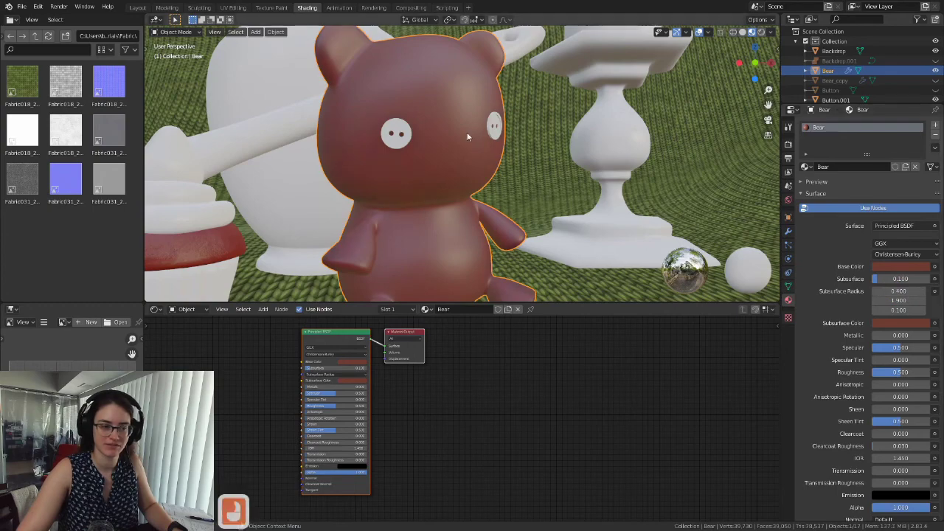
Step: Examine the subsurface shading on the bear from several distances and angles
{"action": "scroll", "coordinate": [473, 145], "scroll_direction": "down", "scroll_amount": 3}
{"action": "middle_click_drag", "start_coordinate": [558, 229], "coordinate": [550, 205], "text": "shift"}
{"action": "middle_click_drag", "start_coordinate": [550, 201], "coordinate": [589, 151], "text": "shift"}
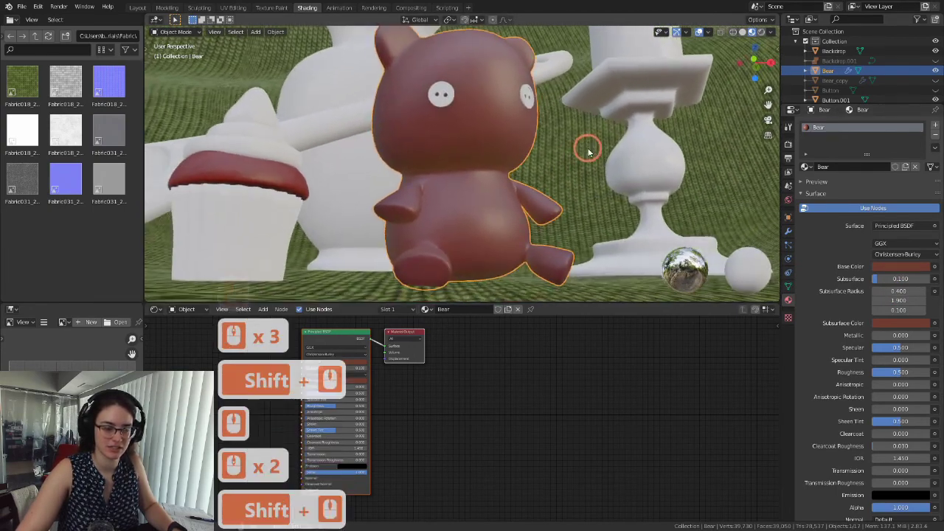
{"action": "scroll", "coordinate": [531, 164], "scroll_direction": "down", "scroll_amount": 3}
{"action": "middle_click_drag", "start_coordinate": [531, 164], "coordinate": [537, 216]}
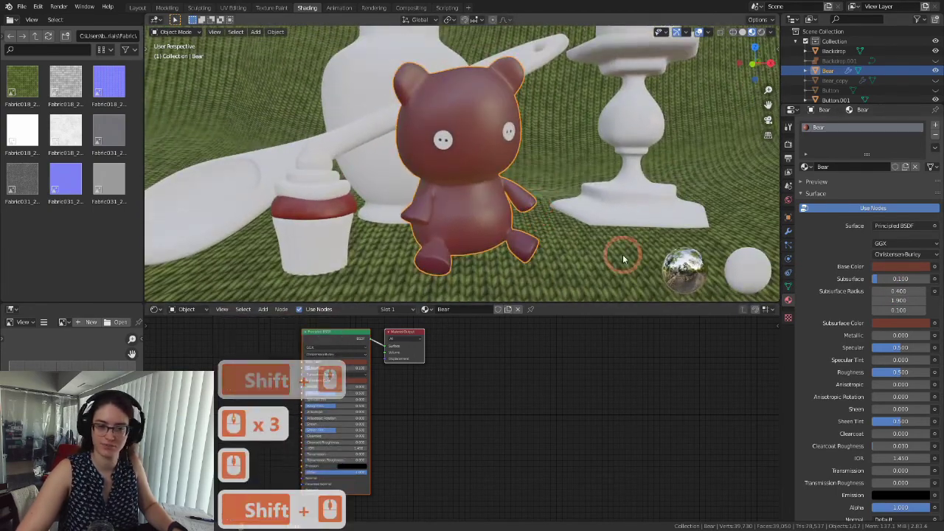
{"action": "scroll", "coordinate": [706, 237], "scroll_direction": "up", "scroll_amount": 2}
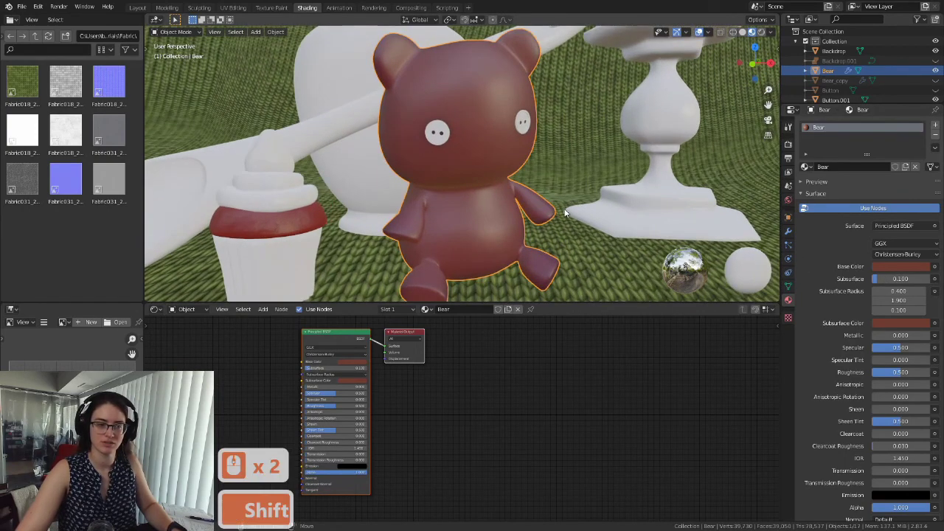
{"action": "scroll", "coordinate": [558, 217], "scroll_direction": "down", "scroll_amount": 1, "text": "shift"}
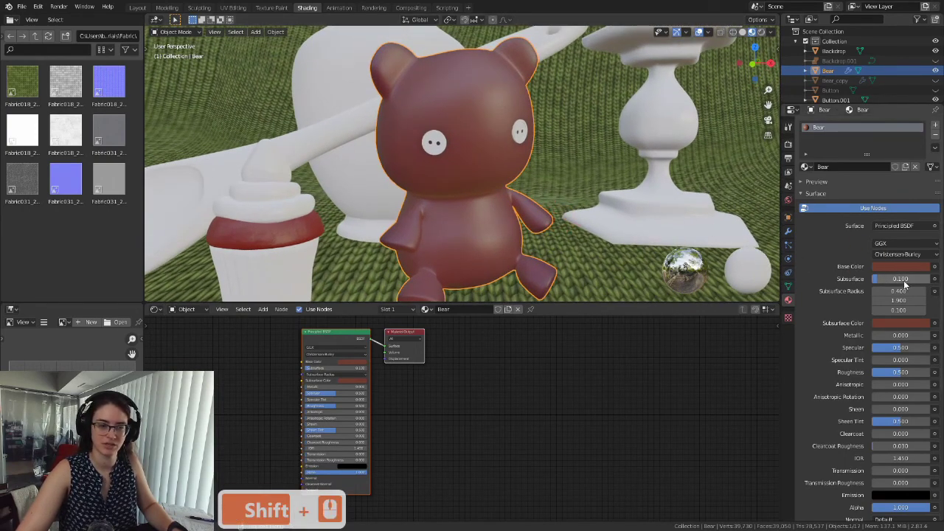
Step: Lower the Bear material's Subsurface to 0 for comparison, and raise it again to 0.117
{"action": "left_click_drag", "start_coordinate": [902, 281], "coordinate": [881, 280]}
{"action": "scroll", "coordinate": [580, 219], "scroll_direction": "up", "scroll_amount": 4}
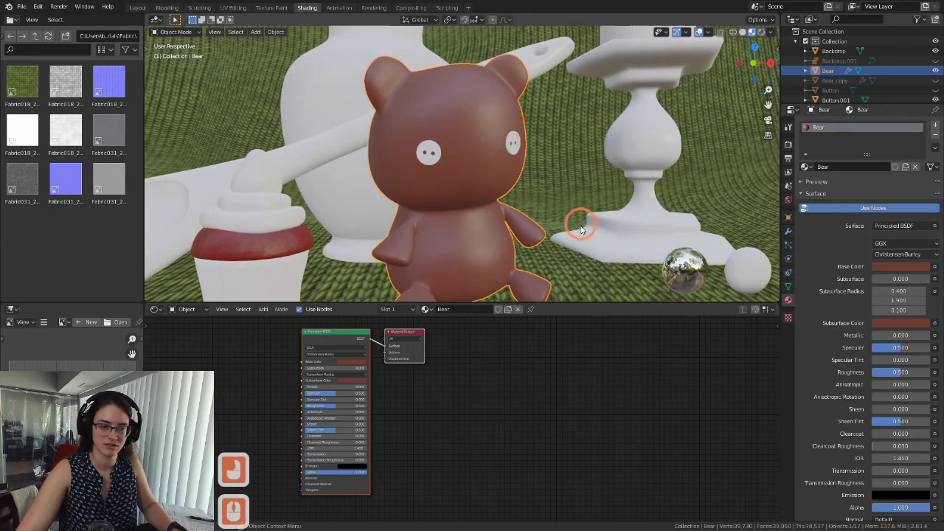
{"action": "scroll", "coordinate": [592, 198], "scroll_direction": "down", "scroll_amount": 1, "text": "shift"}
{"action": "scroll", "coordinate": [590, 196], "scroll_direction": "down", "scroll_amount": 2}
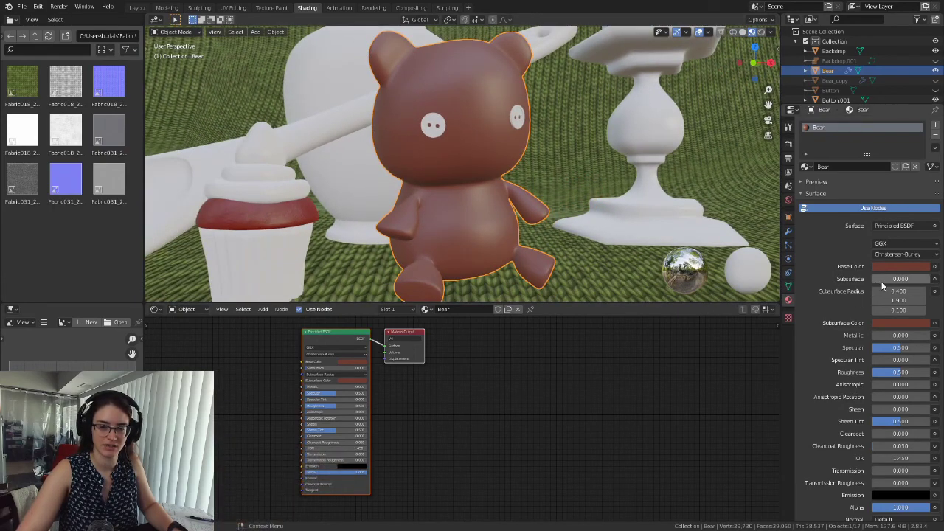
{"action": "left_click_drag", "start_coordinate": [885, 279], "coordinate": [896, 279]}
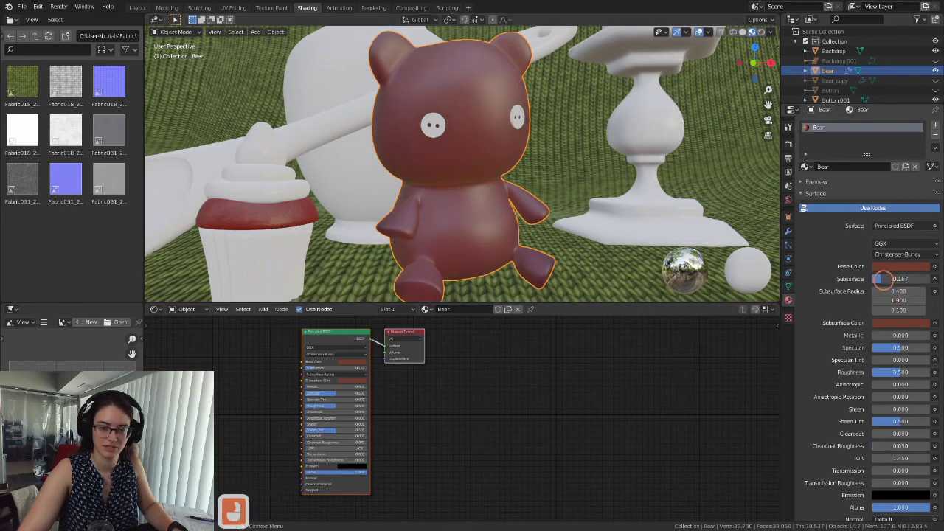
{"action": "left_click_drag", "start_coordinate": [882, 279], "coordinate": [880, 280]}
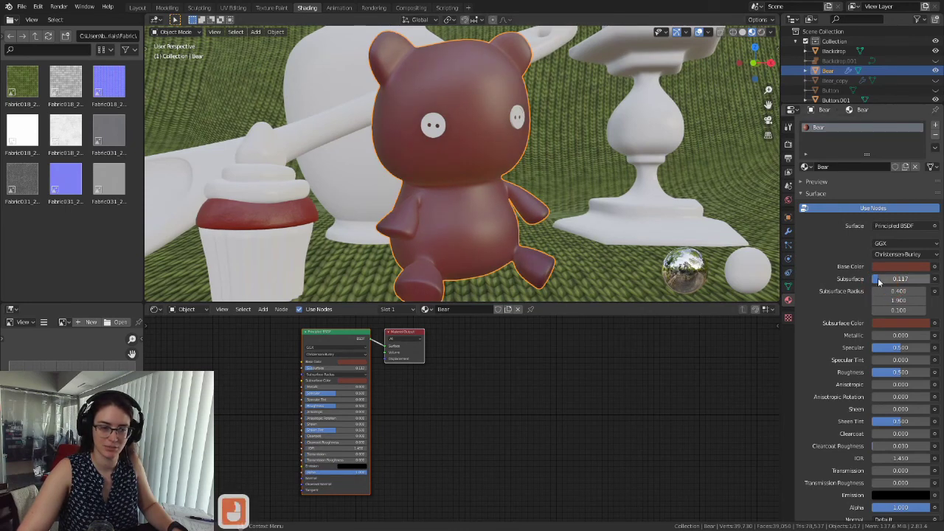
Step: Set the Subsurface of the cupcake cake's material to 0.1
{"action": "middle_click_drag", "start_coordinate": [365, 183], "coordinate": [529, 178]}
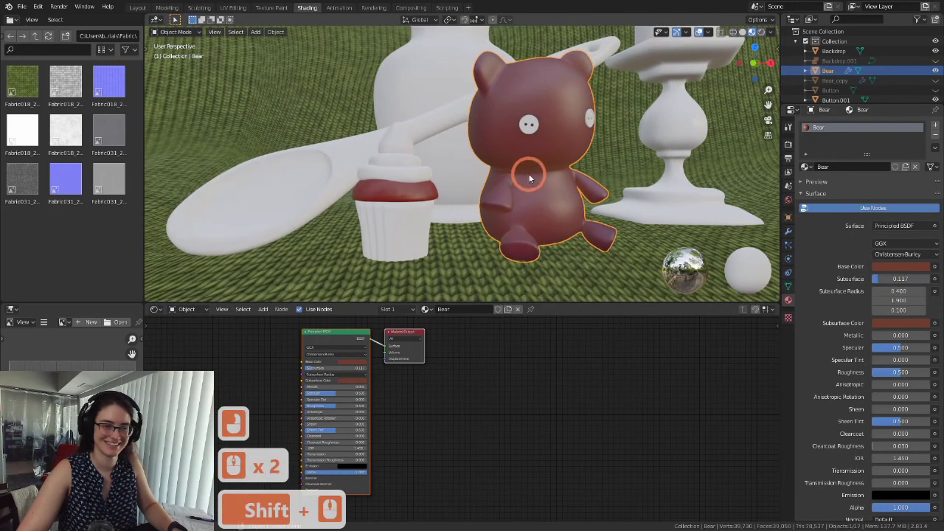
{"action": "left_click", "coordinate": [378, 194]}
{"action": "scroll", "coordinate": [559, 211], "scroll_direction": "up", "scroll_amount": 3}
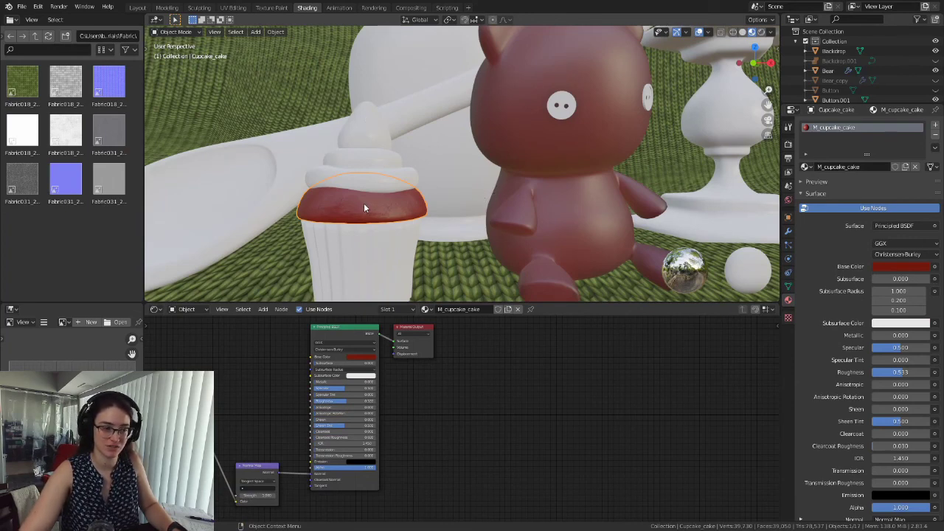
{"action": "scroll", "coordinate": [363, 210], "scroll_direction": "up", "scroll_amount": 4}
{"action": "middle_click_drag", "start_coordinate": [348, 225], "coordinate": [596, 228], "text": "shift"}
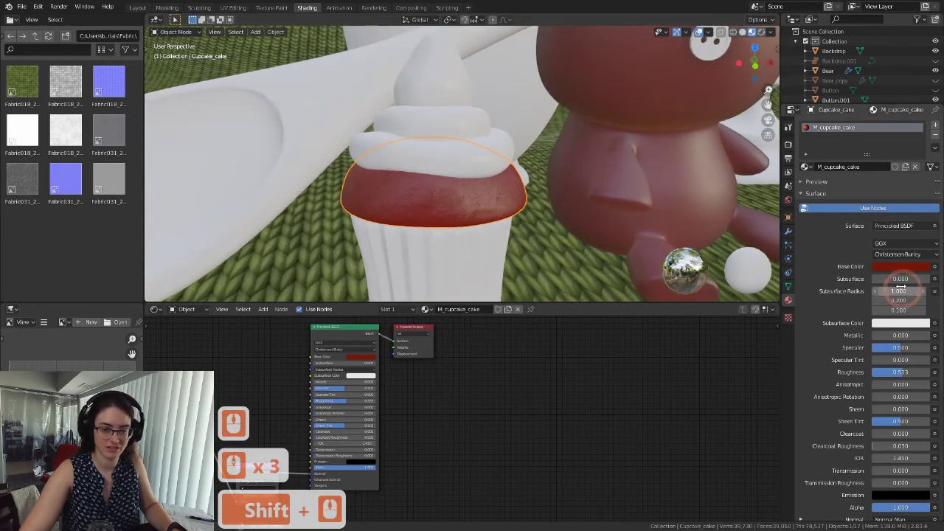
{"action": "left_click", "coordinate": [892, 278]}
{"action": "type", "text": ".1"}
{"action": "key", "text": "Return"}
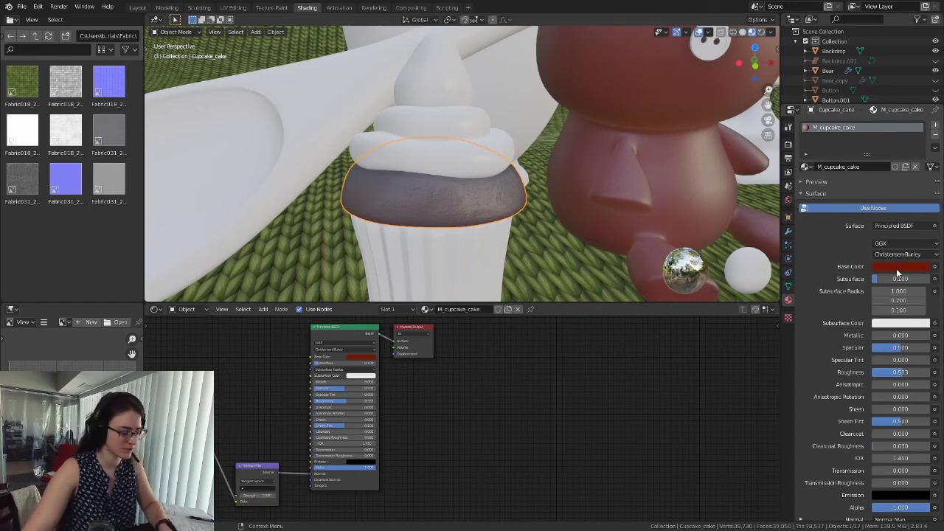
Step: Copy the cupcake cake's dark red Base Color onto its Subsurface Color and check the shading
{"action": "key", "text": "ctrl+c"}
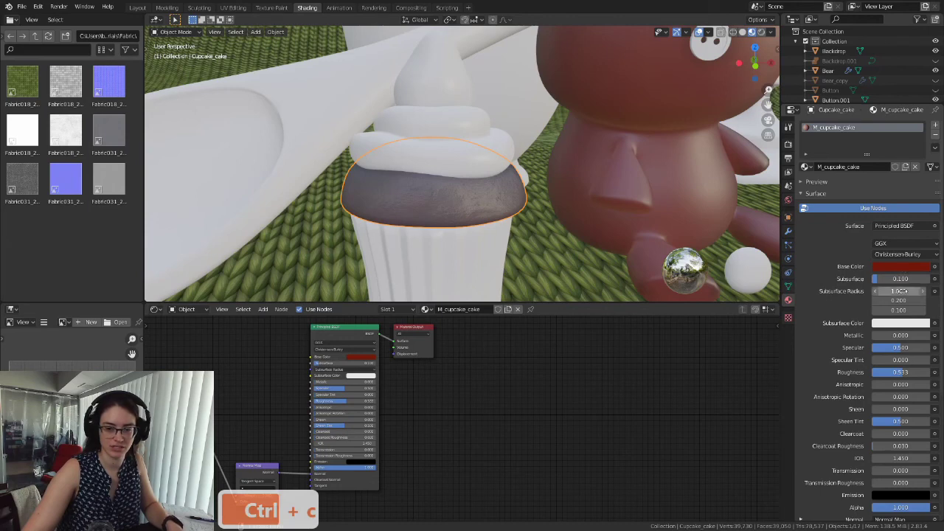
{"action": "key", "text": "ctrl+v"}
{"action": "scroll", "coordinate": [476, 216], "scroll_direction": "up", "scroll_amount": 2}
{"action": "middle_click_drag", "start_coordinate": [476, 213], "coordinate": [514, 179]}
{"action": "scroll", "coordinate": [519, 223], "scroll_direction": "up", "scroll_amount": 4}
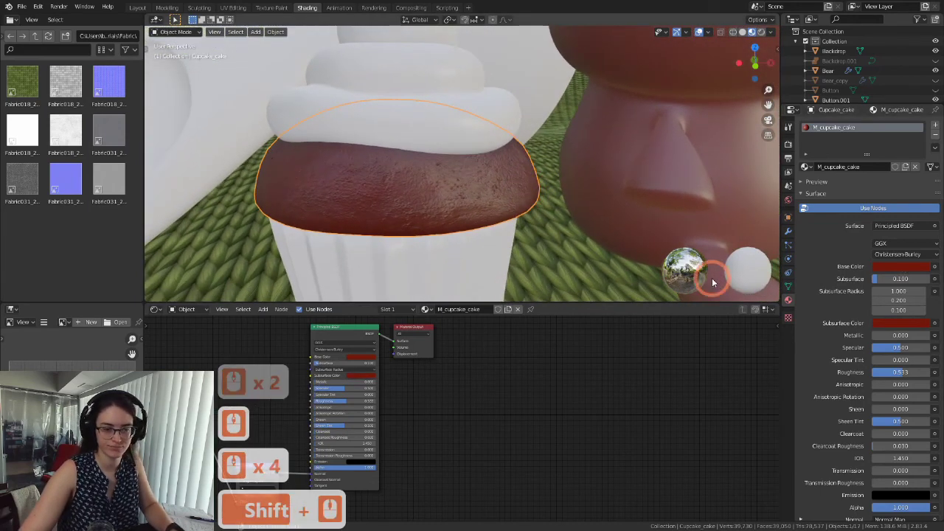
{"action": "scroll", "coordinate": [509, 140], "scroll_direction": "down", "scroll_amount": 6}
{"action": "scroll", "coordinate": [569, 161], "scroll_direction": "down", "scroll_amount": 3}
{"action": "middle_click_drag", "start_coordinate": [592, 203], "coordinate": [503, 197]}
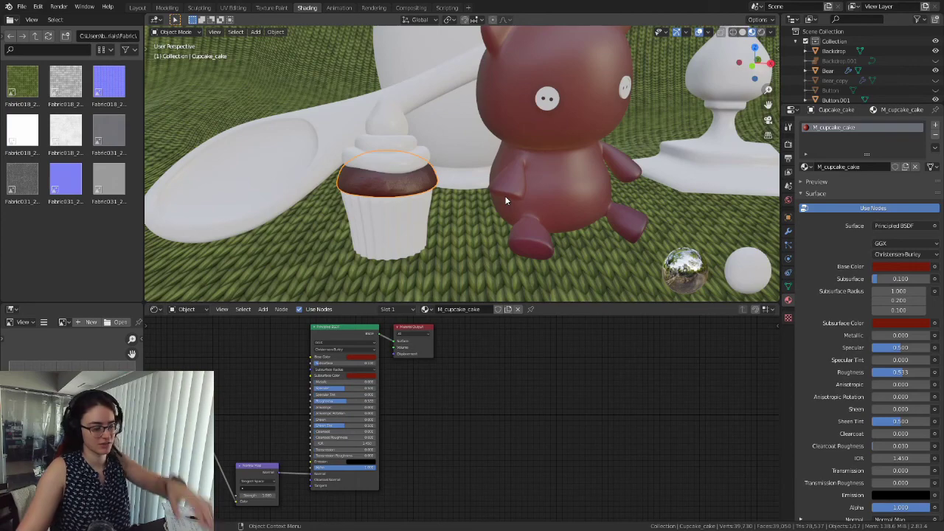
Step: Examine the cupcake and the bear side by side, and look over the candle in the scene
{"action": "key", "text": "shift"}
{"action": "middle_click_drag", "start_coordinate": [572, 161], "coordinate": [549, 216], "text": "shift"}
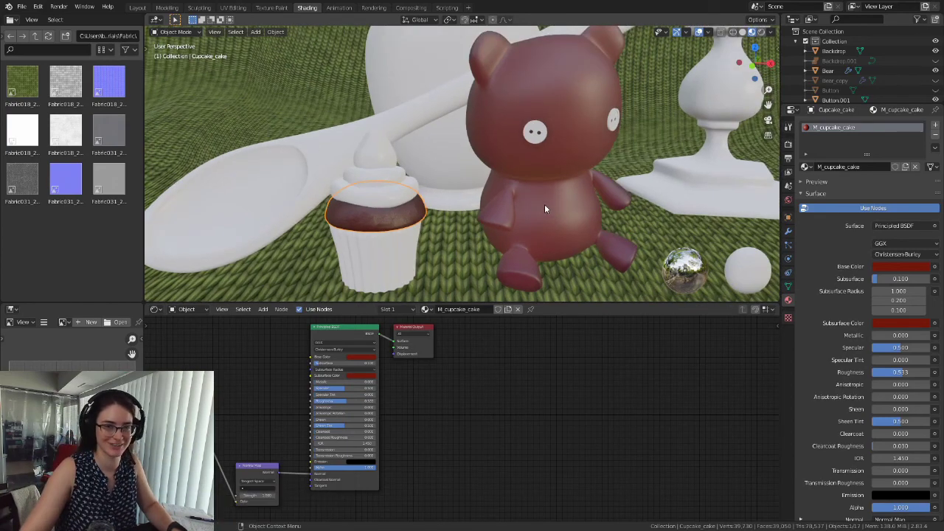
{"action": "scroll", "coordinate": [575, 196], "scroll_direction": "up", "scroll_amount": 3}
{"action": "middle_click_drag", "start_coordinate": [575, 196], "coordinate": [495, 232], "text": "shift"}
{"action": "scroll", "coordinate": [561, 230], "scroll_direction": "down", "scroll_amount": 3}
{"action": "key", "text": "shift"}
{"action": "middle_click_drag", "start_coordinate": [561, 230], "coordinate": [451, 189], "text": "shift"}
{"action": "scroll", "coordinate": [451, 189], "scroll_direction": "down", "scroll_amount": 4}
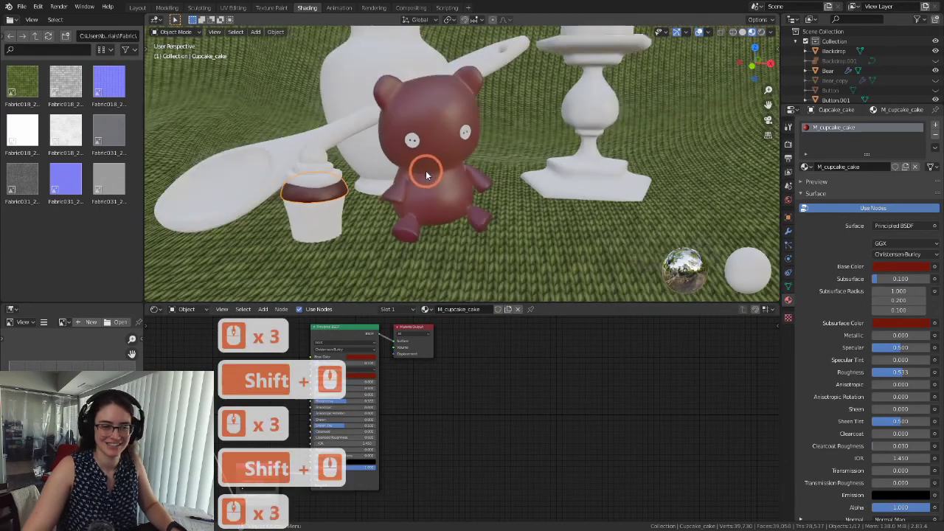
{"action": "left_click", "coordinate": [450, 189]}
{"action": "middle_click_drag", "start_coordinate": [552, 232], "coordinate": [571, 249], "text": "shift"}
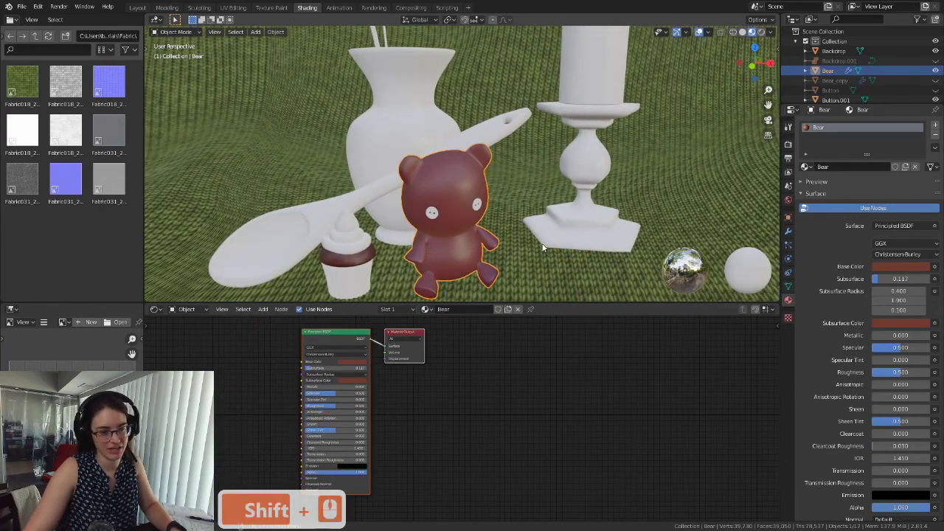
{"action": "middle_click_drag", "start_coordinate": [333, 142], "coordinate": [336, 214], "text": "shift"}
{"action": "left_click", "coordinate": [612, 103]}
{"action": "middle_click_drag", "start_coordinate": [507, 103], "coordinate": [460, 170], "text": "shift"}
{"action": "middle_click_drag", "start_coordinate": [559, 204], "coordinate": [594, 103], "text": "shift"}
{"action": "scroll", "coordinate": [553, 211], "scroll_direction": "up", "scroll_amount": 2}
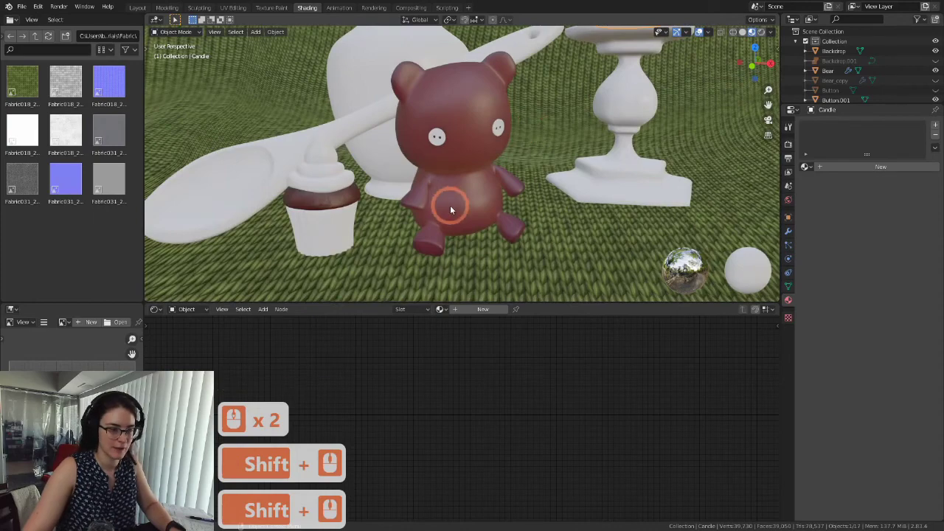
Step: Set the Subsurface of the Bear material to 0
{"action": "left_click", "coordinate": [474, 194]}
{"action": "scroll", "coordinate": [565, 204], "scroll_direction": "up", "scroll_amount": 1}
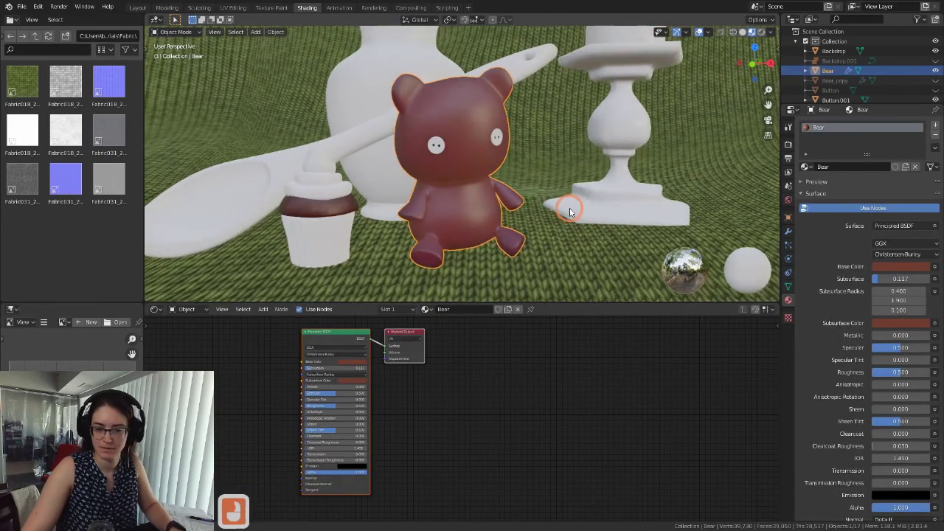
{"action": "middle_click_drag", "start_coordinate": [565, 205], "coordinate": [592, 221], "text": "shift"}
{"action": "scroll", "coordinate": [570, 180], "scroll_direction": "up", "scroll_amount": 3}
{"action": "middle_click_drag", "start_coordinate": [570, 181], "coordinate": [571, 236], "text": "shift"}
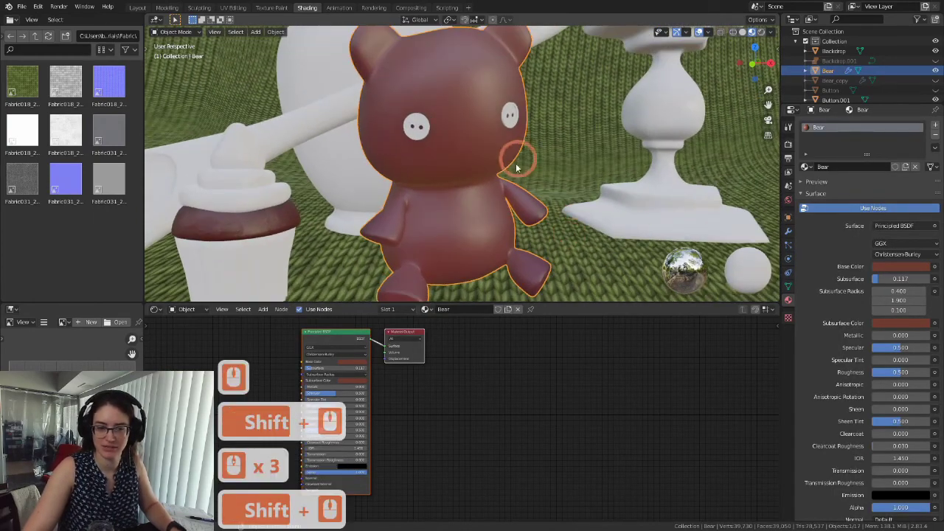
{"action": "scroll", "coordinate": [518, 159], "scroll_direction": "down", "scroll_amount": 2}
{"action": "left_click_drag", "start_coordinate": [899, 278], "coordinate": [872, 281]}
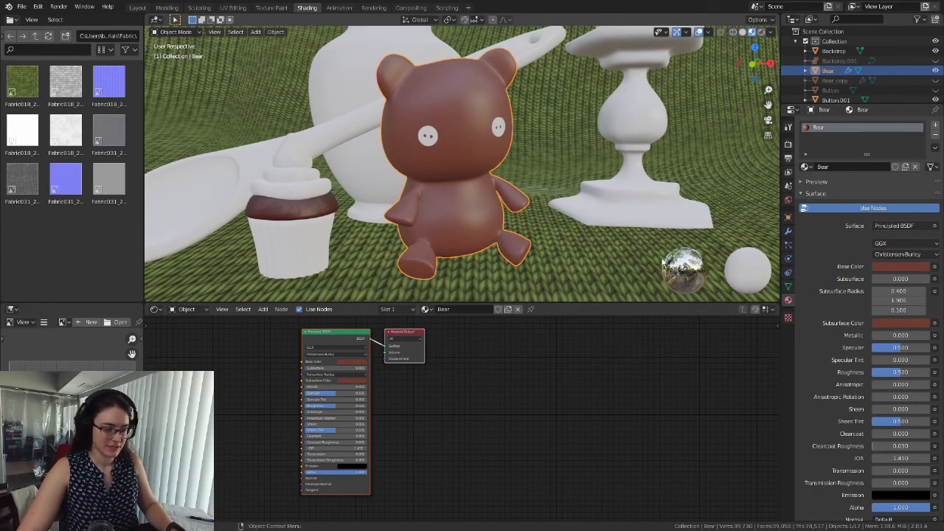
Step: Set the Bear material's Metallic to 1 and check the bear's reflections from the front and side
{"action": "scroll", "coordinate": [547, 171], "scroll_direction": "up", "scroll_amount": 3}
{"action": "middle_click_drag", "start_coordinate": [546, 171], "coordinate": [590, 200], "text": "shift"}
{"action": "scroll", "coordinate": [590, 200], "scroll_direction": "down", "scroll_amount": 2}
{"action": "left_click_drag", "start_coordinate": [877, 341], "coordinate": [928, 337]}
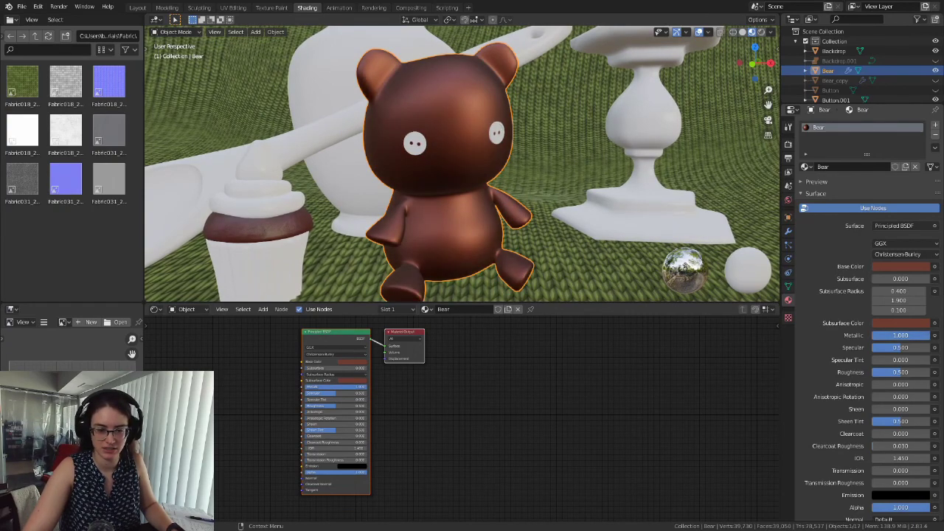
{"action": "scroll", "coordinate": [559, 223], "scroll_direction": "up", "scroll_amount": 2}
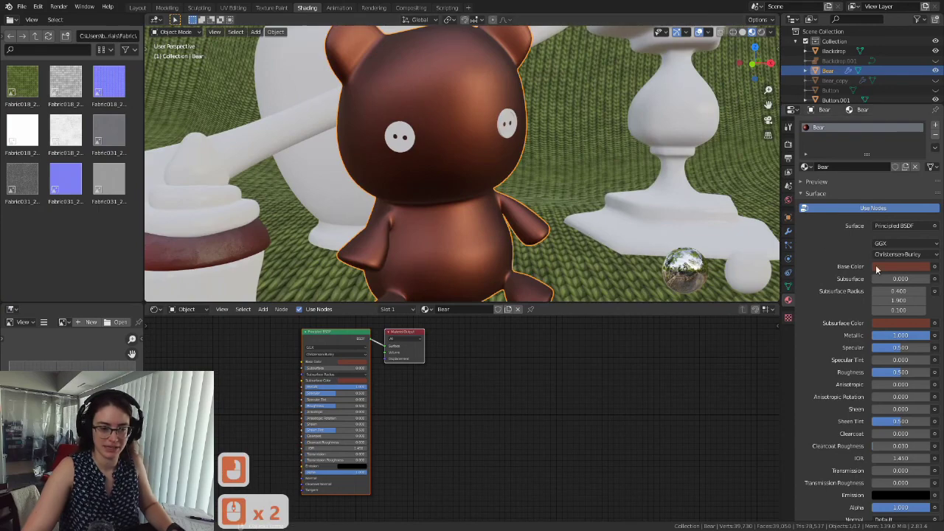
{"action": "middle_click_drag", "start_coordinate": [574, 227], "coordinate": [526, 168], "text": "shift"}
{"action": "scroll", "coordinate": [526, 168], "scroll_direction": "down", "scroll_amount": 2}
{"action": "scroll", "coordinate": [502, 219], "scroll_direction": "down", "scroll_amount": 1}
{"action": "middle_click_drag", "start_coordinate": [502, 219], "coordinate": [413, 201]}
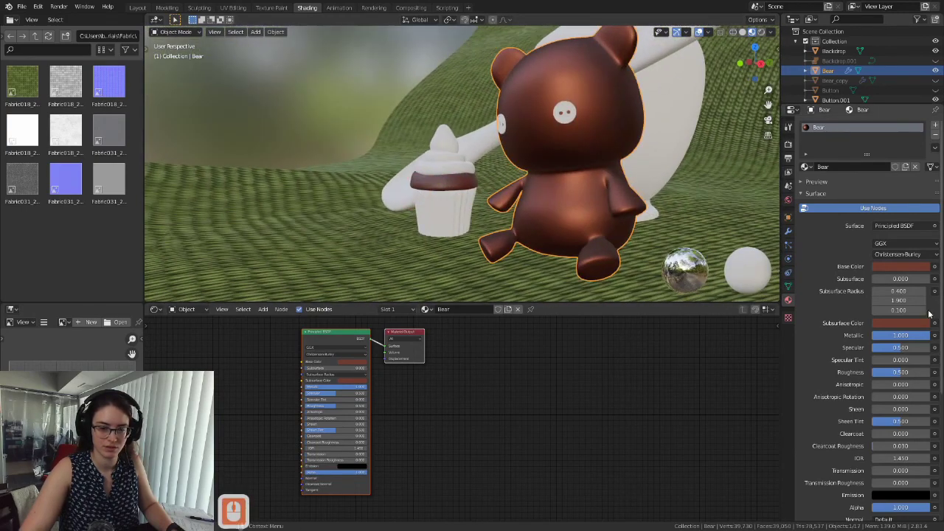
Step: Try a Metallic value of 0.875 on the Bear material, and return it to 1
{"action": "left_click_drag", "start_coordinate": [916, 338], "coordinate": [919, 338]}
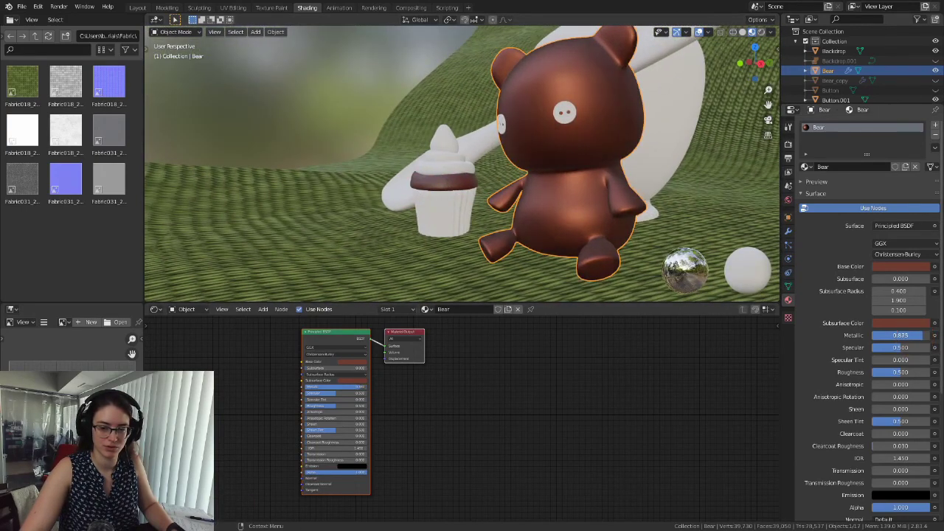
{"action": "left_click", "coordinate": [607, 240]}
{"action": "middle_click_drag", "start_coordinate": [559, 211], "coordinate": [612, 200]}
{"action": "scroll", "coordinate": [516, 212], "scroll_direction": "up", "scroll_amount": 2}
{"action": "middle_click_drag", "start_coordinate": [517, 213], "coordinate": [538, 214]}
{"action": "left_click_drag", "start_coordinate": [914, 335], "coordinate": [935, 341]}
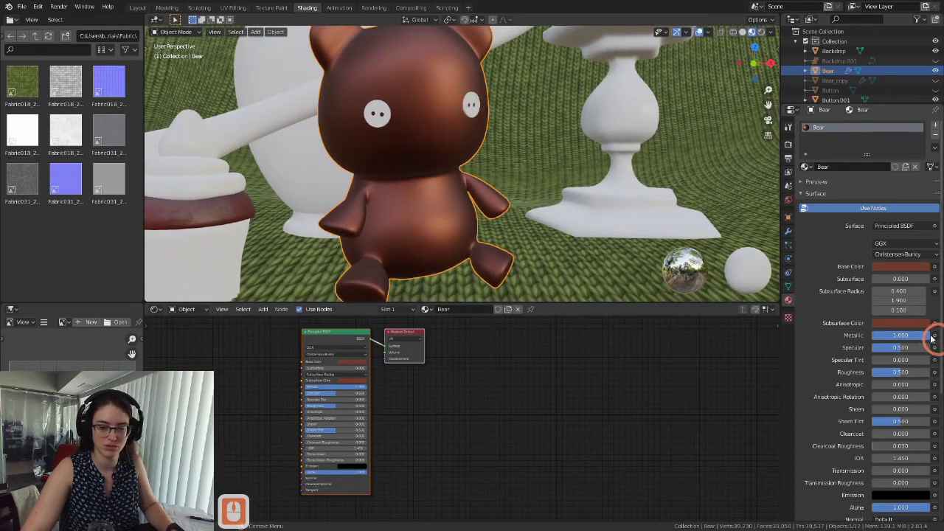
Step: Reduce the Bear material's Roughness to 0.317 and check the shinier metal look near and far
{"action": "left_click_drag", "start_coordinate": [900, 373], "coordinate": [886, 373]}
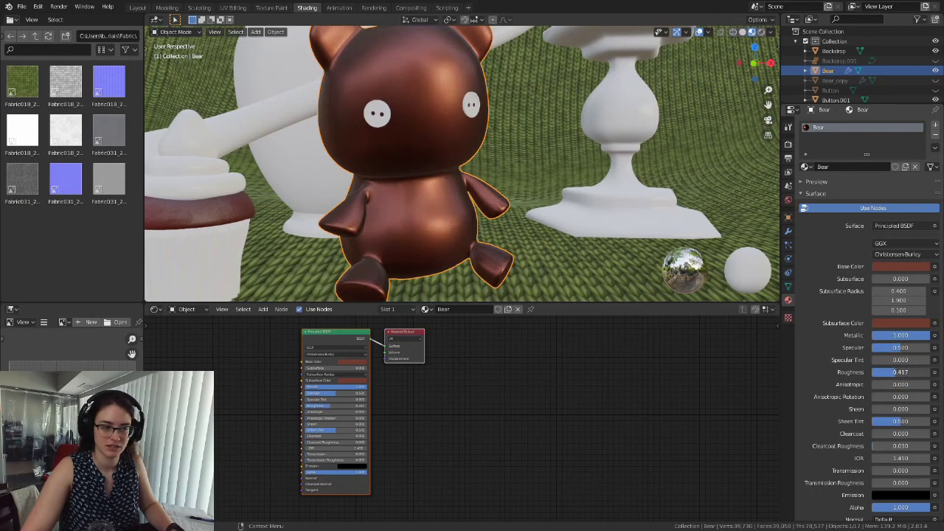
{"action": "left_click_drag", "start_coordinate": [887, 373], "coordinate": [893, 372]}
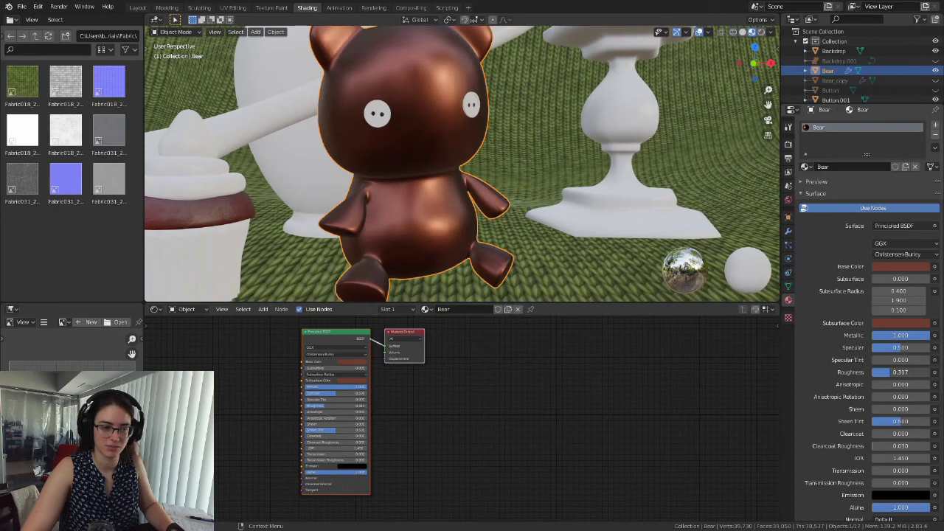
{"action": "middle_click_drag", "start_coordinate": [508, 112], "coordinate": [510, 172], "text": "shift"}
{"action": "scroll", "coordinate": [558, 213], "scroll_direction": "down", "scroll_amount": 3}
{"action": "middle_click_drag", "start_coordinate": [559, 213], "coordinate": [509, 161]}
{"action": "scroll", "coordinate": [511, 162], "scroll_direction": "down", "scroll_amount": 4}
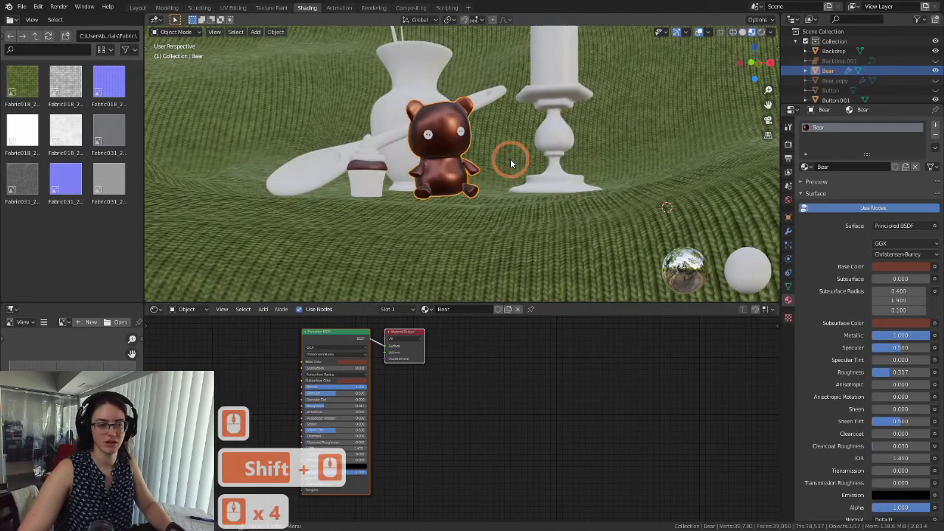
{"action": "scroll", "coordinate": [520, 164], "scroll_direction": "up", "scroll_amount": 7}
{"action": "middle_click_drag", "start_coordinate": [561, 206], "coordinate": [565, 189], "text": "shift"}
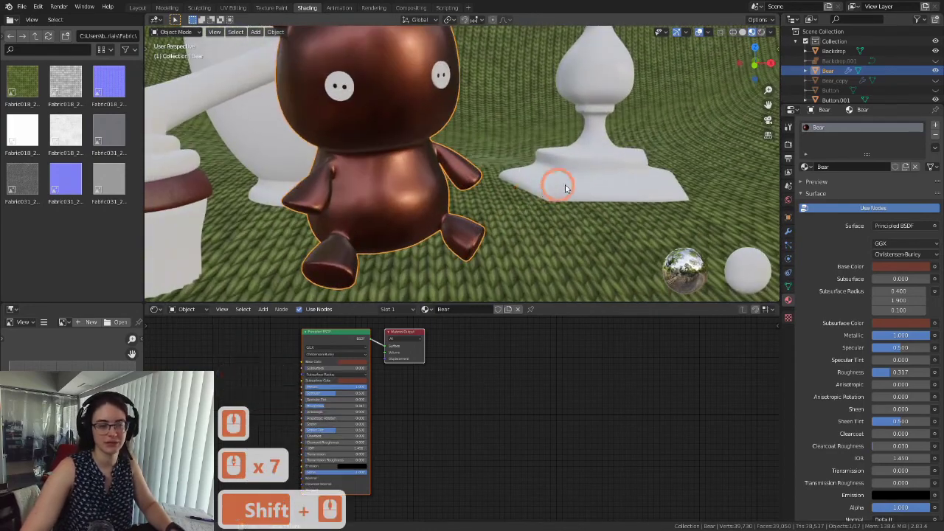
{"action": "scroll", "coordinate": [566, 188], "scroll_direction": "down", "scroll_amount": 3}
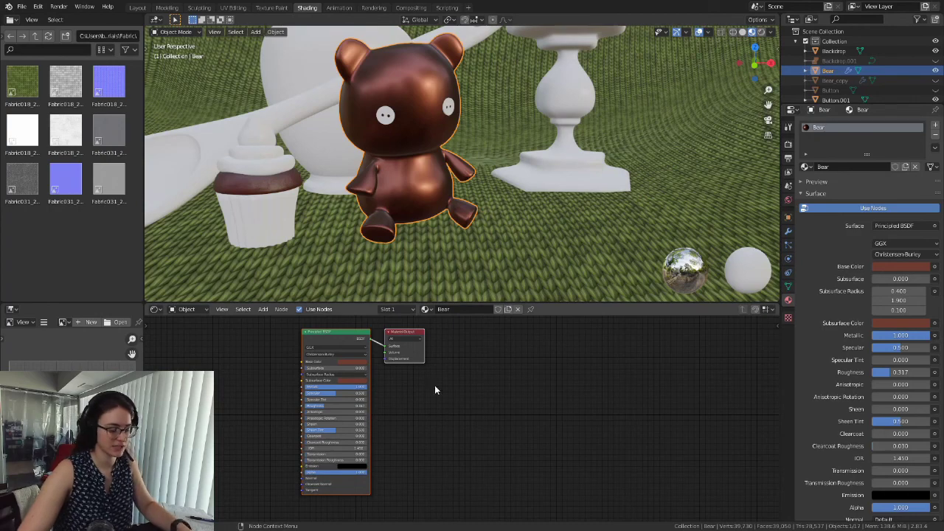
Step: Switch to the texture website in Chrome and search its library for "metal"
{"action": "key", "text": "super"}
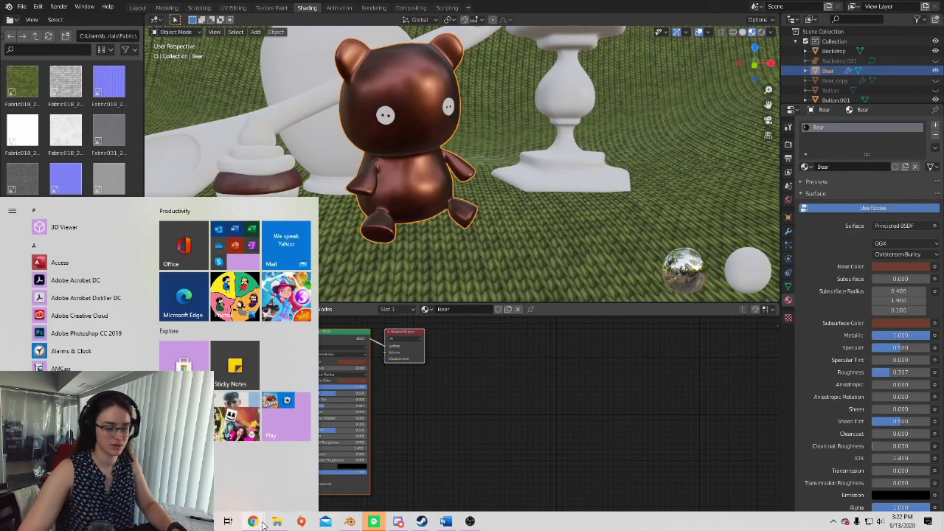
{"action": "mouse_move", "coordinate": [256, 524]}
{"action": "left_click", "coordinate": [878, 482]}
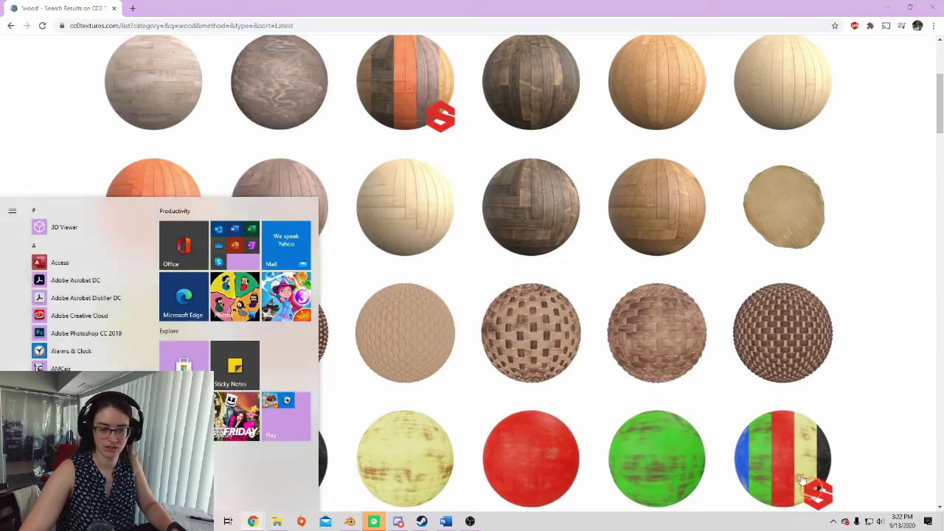
{"action": "scroll", "coordinate": [312, 158], "scroll_direction": "up", "scroll_amount": 10}
{"action": "left_click_drag", "start_coordinate": [167, 96], "coordinate": [59, 74]}
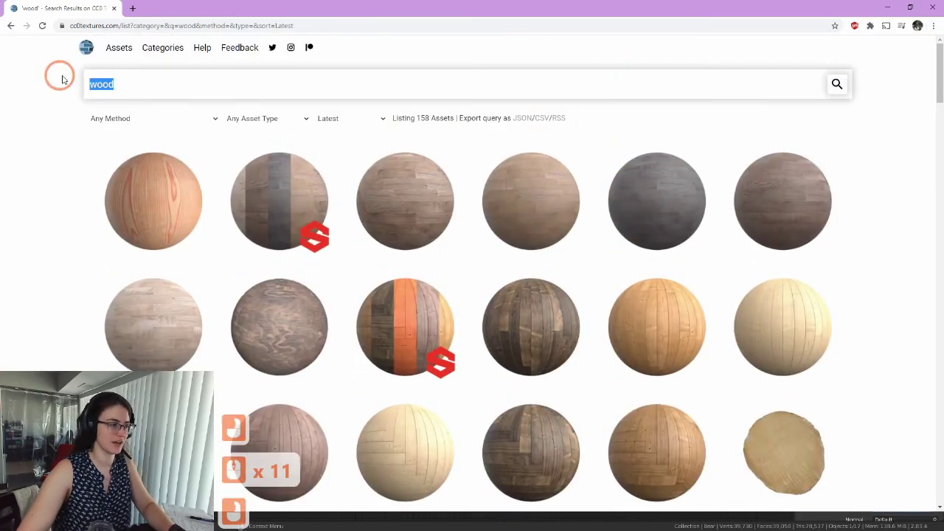
{"action": "type", "text": "metal"}
{"action": "key", "text": "Return"}
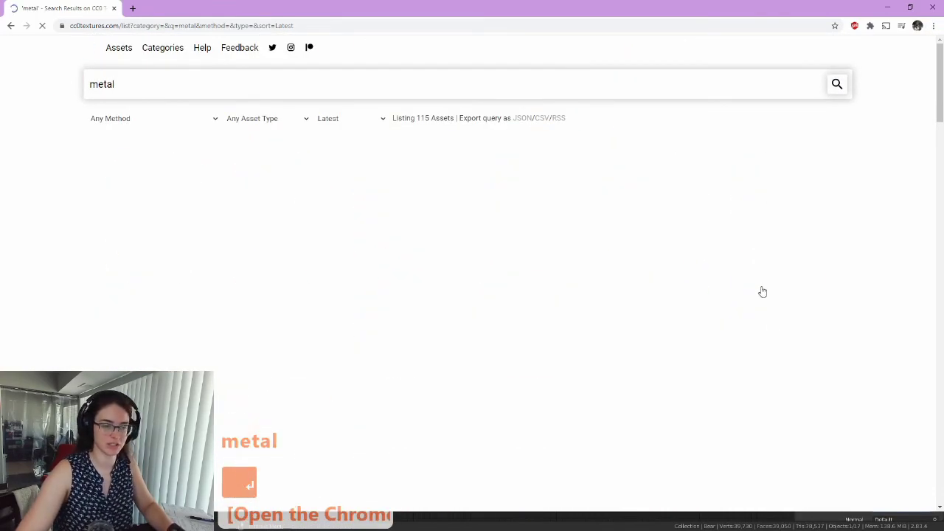
Step: Browse the metal search results, comparing the polished, painted, rusted and worn material previews
{"action": "scroll", "coordinate": [581, 322], "scroll_direction": "down", "scroll_amount": 2}
{"action": "scroll", "coordinate": [581, 321], "scroll_direction": "down", "scroll_amount": 6}
{"action": "scroll", "coordinate": [204, 257], "scroll_direction": "up", "scroll_amount": 4}
{"action": "scroll", "coordinate": [630, 237], "scroll_direction": "down", "scroll_amount": 5}
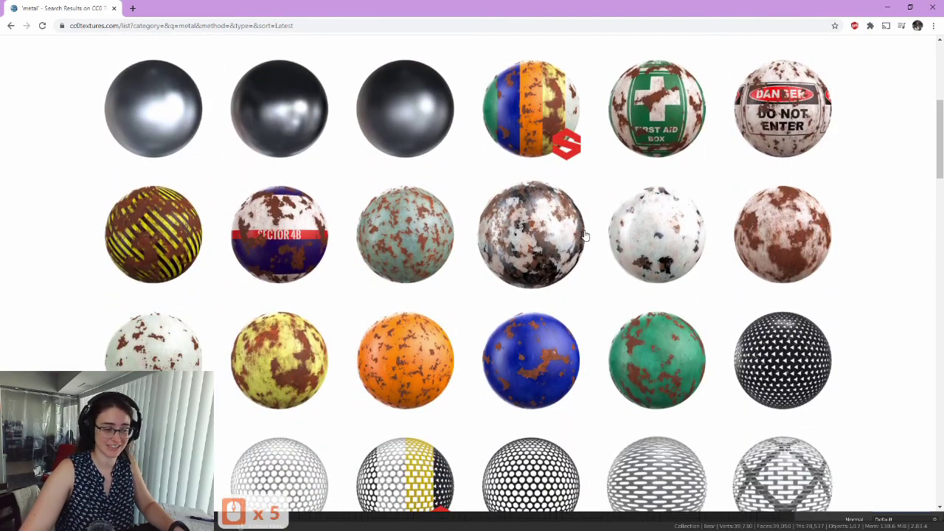
{"action": "scroll", "coordinate": [559, 247], "scroll_direction": "up", "scroll_amount": 7}
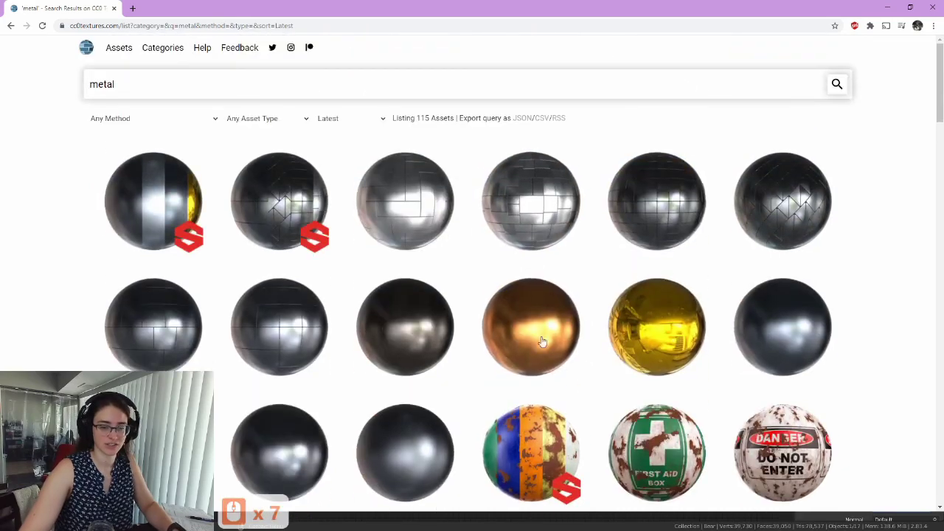
{"action": "scroll", "coordinate": [455, 320], "scroll_direction": "down", "scroll_amount": 7}
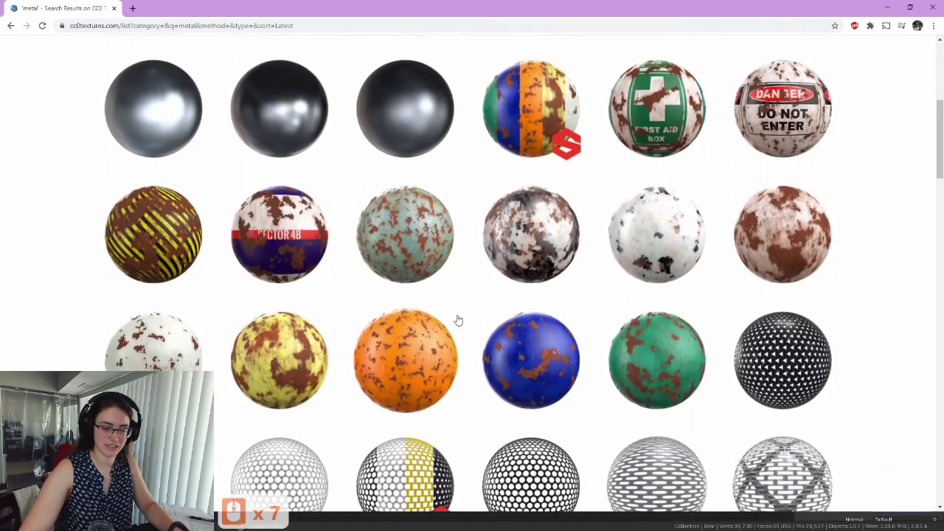
{"action": "scroll", "coordinate": [457, 320], "scroll_direction": "down", "scroll_amount": 15}
{"action": "scroll", "coordinate": [557, 348], "scroll_direction": "down", "scroll_amount": 5}
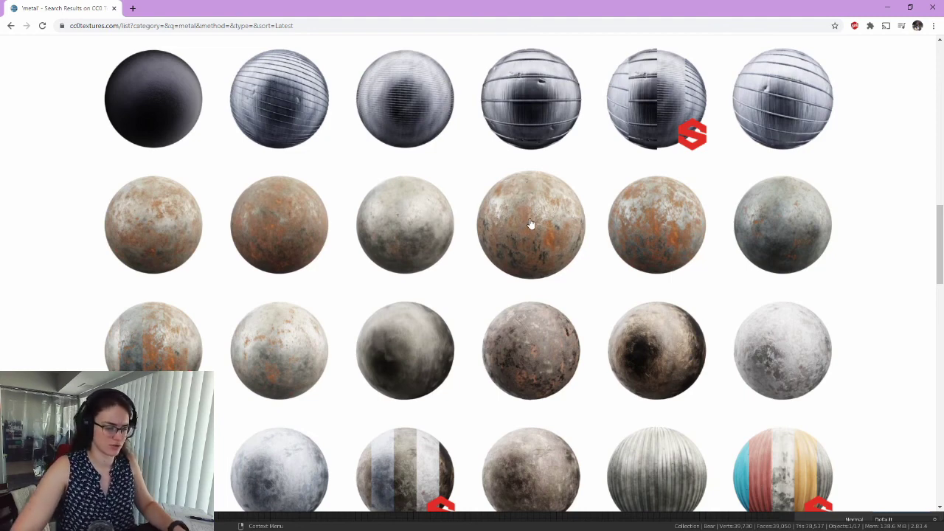
Step: Switch back to Blender and lower the Bear material's Metallic to 0.958
{"action": "key", "text": "super"}
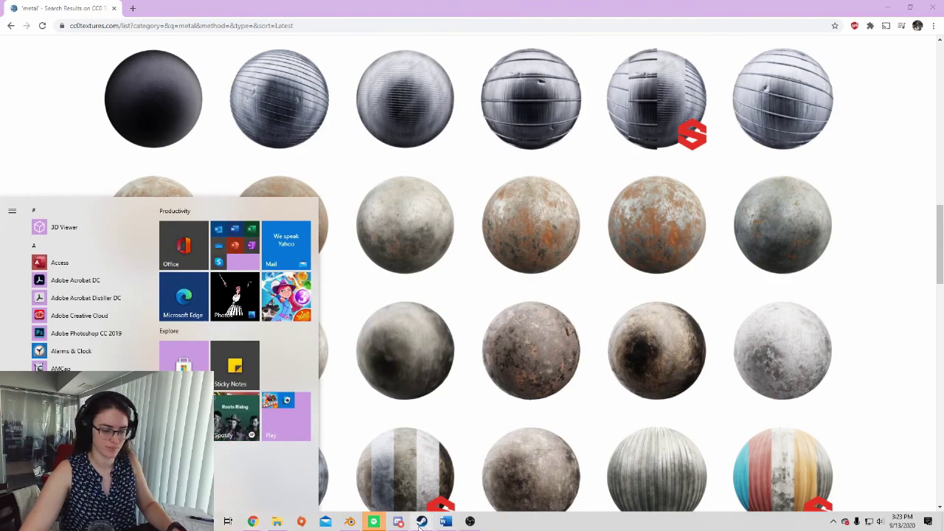
{"action": "left_click", "coordinate": [349, 521]}
{"action": "left_click", "coordinate": [476, 389]}
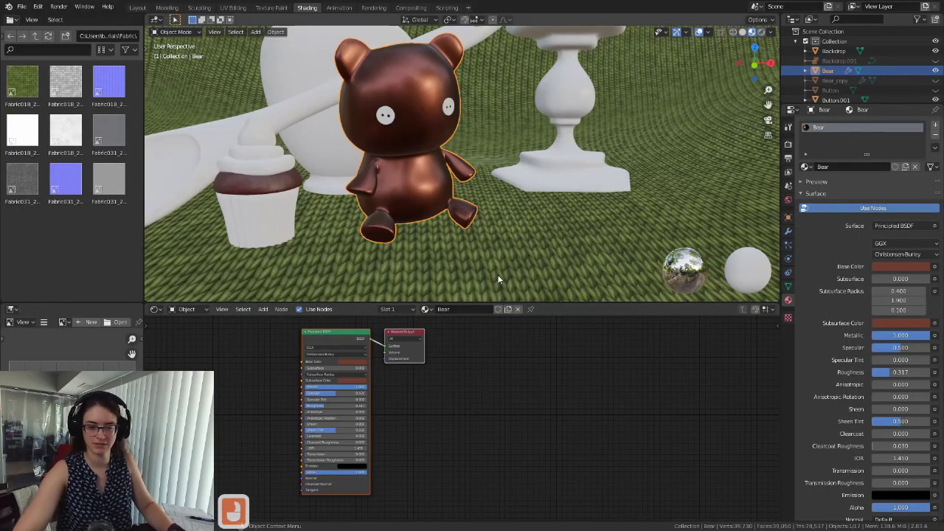
{"action": "middle_click_drag", "start_coordinate": [503, 196], "coordinate": [593, 200], "text": "shift"}
{"action": "scroll", "coordinate": [515, 237], "scroll_direction": "up", "scroll_amount": 3}
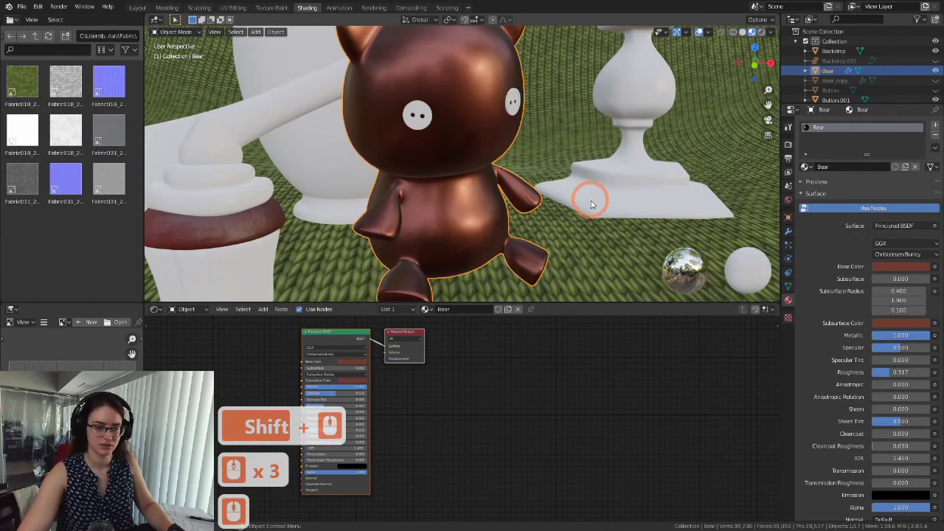
{"action": "scroll", "coordinate": [595, 214], "scroll_direction": "down", "scroll_amount": 2}
{"action": "middle_click_drag", "start_coordinate": [602, 236], "coordinate": [560, 223]}
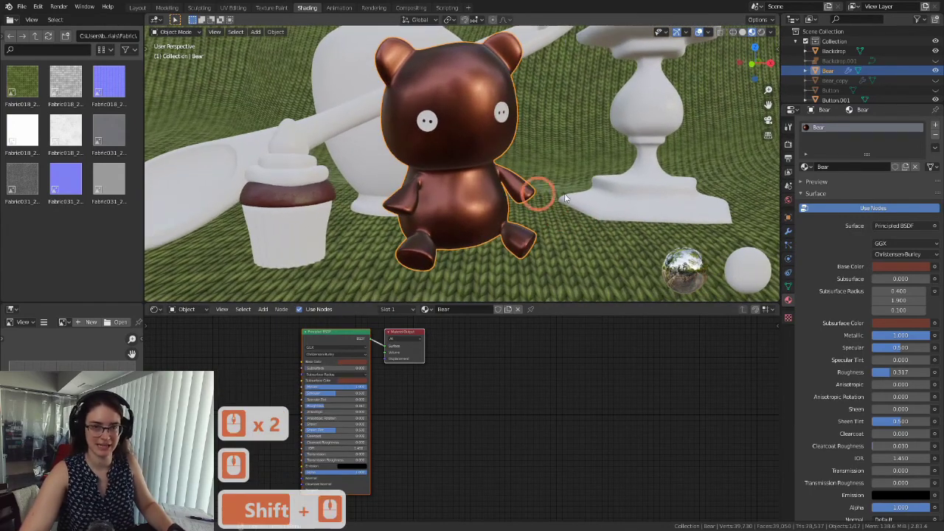
{"action": "left_click_drag", "start_coordinate": [924, 336], "coordinate": [910, 335]}
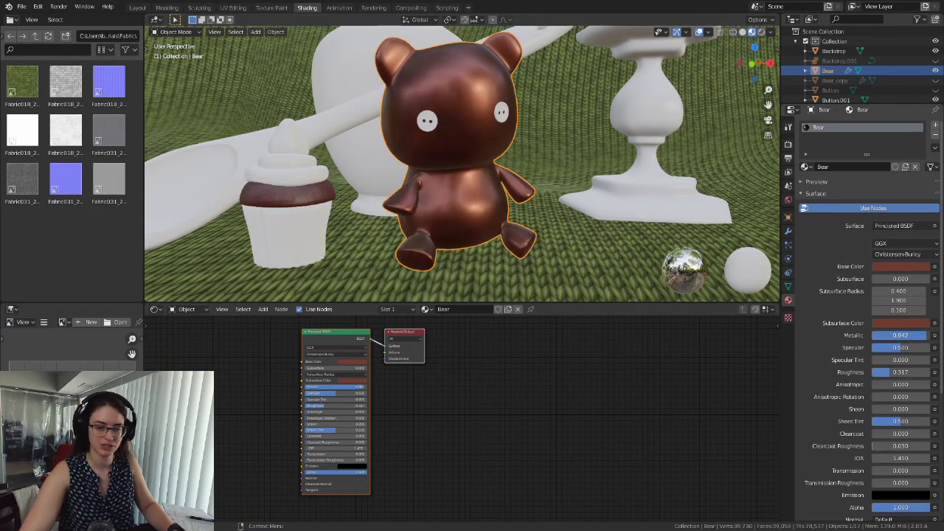
{"action": "middle_click_drag", "start_coordinate": [583, 158], "coordinate": [533, 218]}
{"action": "scroll", "coordinate": [533, 218], "scroll_direction": "up", "scroll_amount": 3}
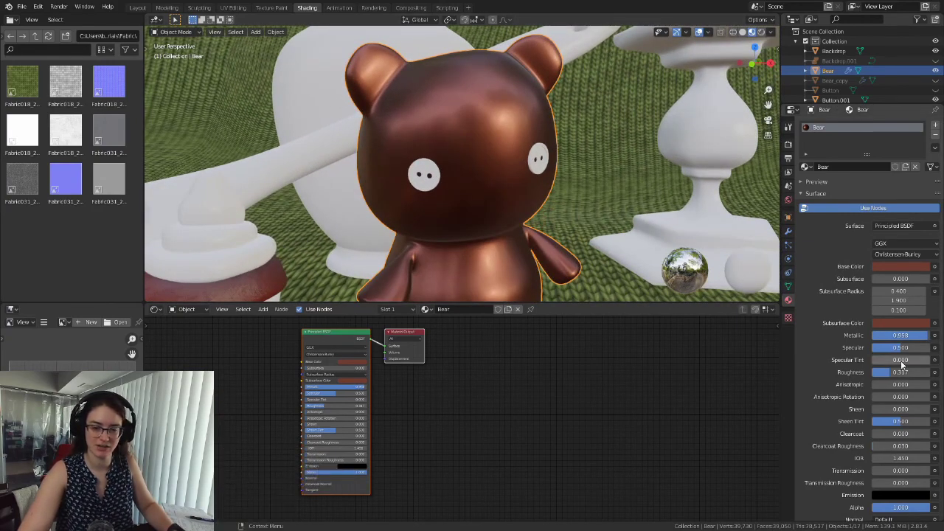
Step: Try a higher Specular Tint on the Bear material, return it to 0, and inspect the bear's head up close
{"action": "left_click_drag", "start_coordinate": [884, 360], "coordinate": [924, 359]}
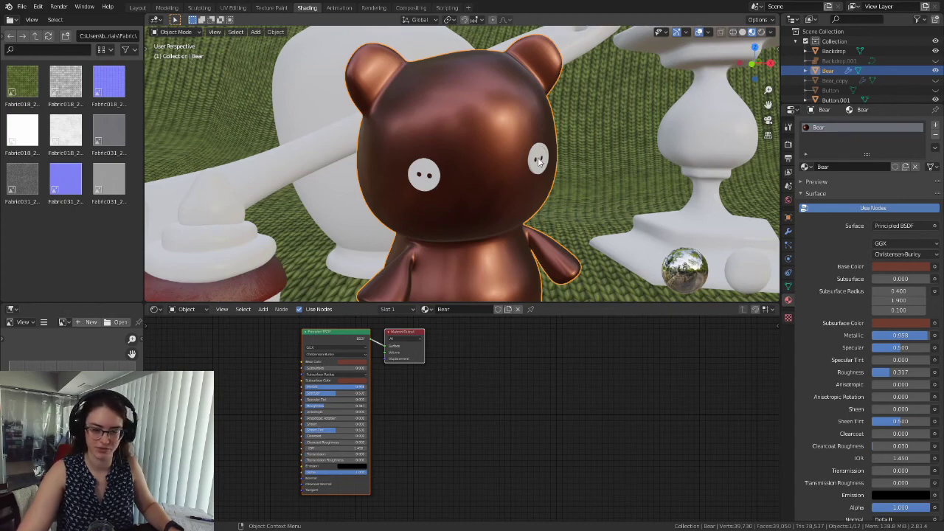
{"action": "scroll", "coordinate": [514, 191], "scroll_direction": "up", "scroll_amount": 2}
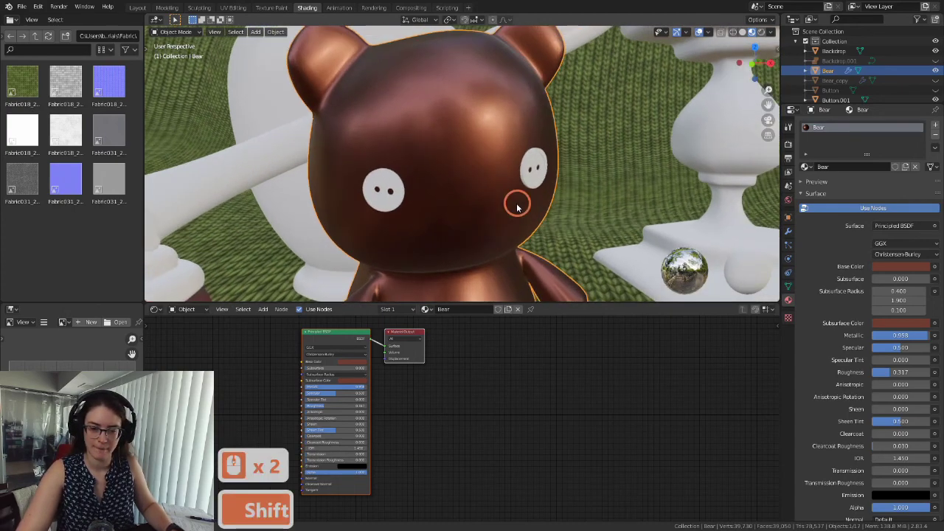
{"action": "scroll", "coordinate": [516, 197], "scroll_direction": "down", "scroll_amount": 1, "text": "shift"}
{"action": "scroll", "coordinate": [517, 193], "scroll_direction": "down", "scroll_amount": 5}
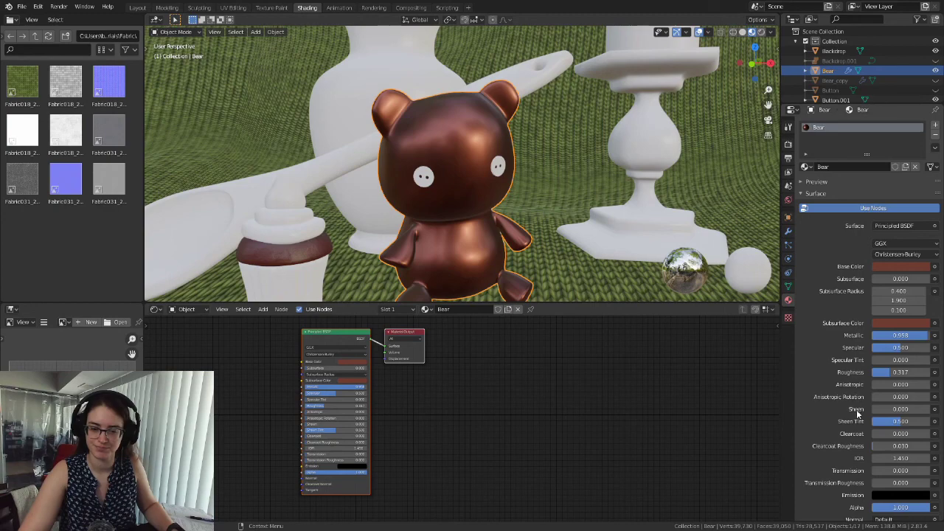
Step: Select the green fabric backdrop and set the Sheen of its M_Fabric material to 1
{"action": "scroll", "coordinate": [534, 177], "scroll_direction": "down", "scroll_amount": 5}
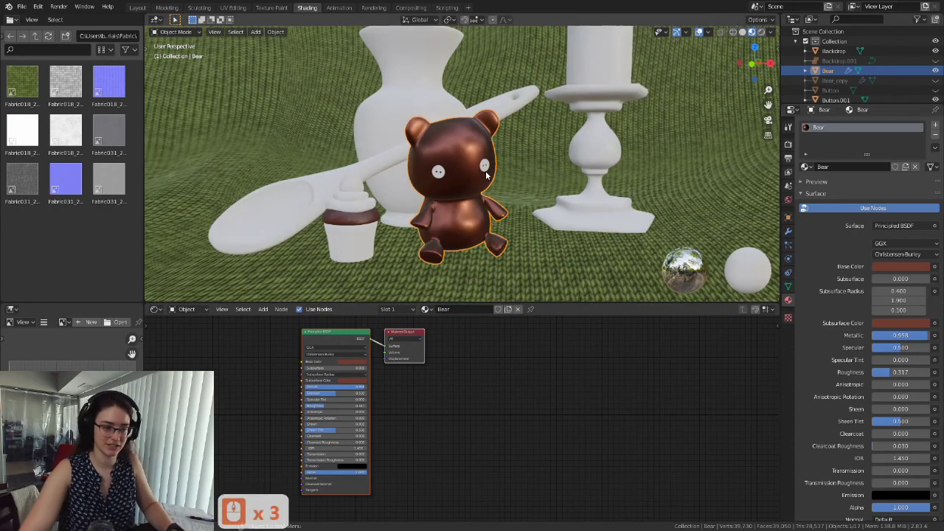
{"action": "scroll", "coordinate": [529, 177], "scroll_direction": "down", "scroll_amount": 3}
{"action": "middle_click_drag", "start_coordinate": [534, 177], "coordinate": [531, 198], "text": "shift"}
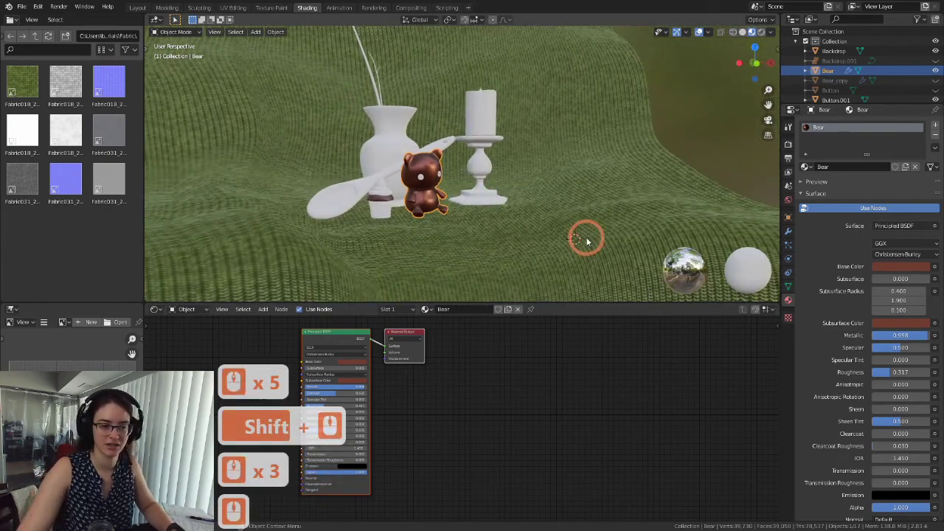
{"action": "left_click", "coordinate": [553, 197]}
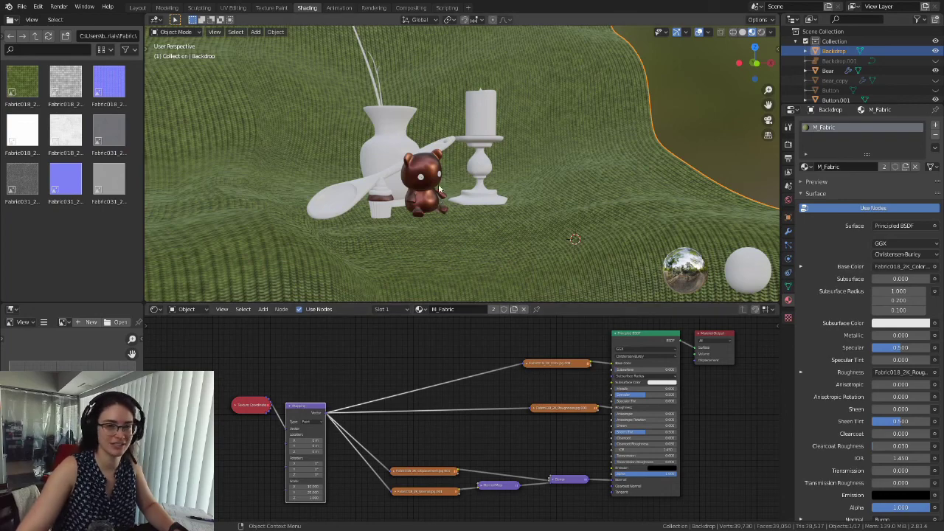
{"action": "scroll", "coordinate": [441, 200], "scroll_direction": "up", "scroll_amount": 7}
{"action": "middle_click_drag", "start_coordinate": [421, 203], "coordinate": [517, 171], "text": "shift"}
{"action": "scroll", "coordinate": [568, 203], "scroll_direction": "down", "scroll_amount": 4}
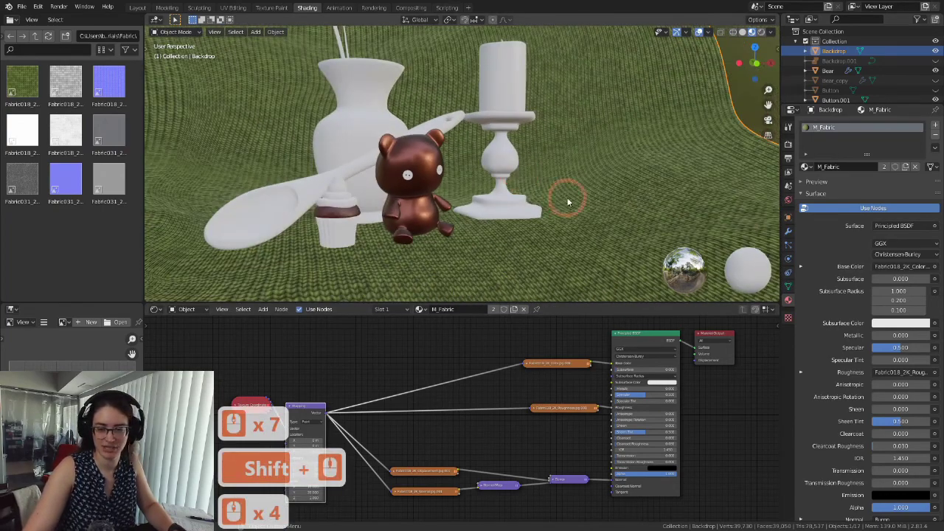
{"action": "scroll", "coordinate": [568, 203], "scroll_direction": "down", "scroll_amount": 1}
{"action": "middle_click_drag", "start_coordinate": [599, 185], "coordinate": [575, 199], "text": "shift"}
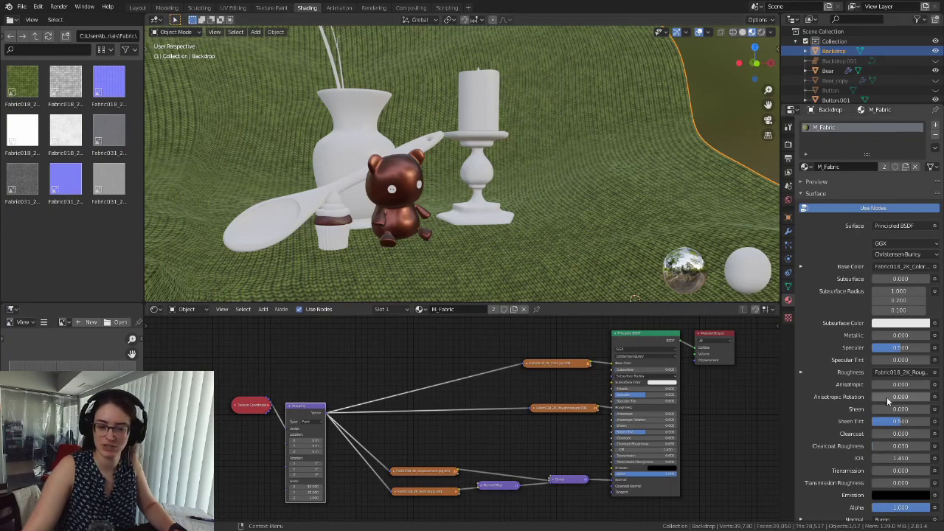
{"action": "left_click_drag", "start_coordinate": [881, 410], "coordinate": [927, 410]}
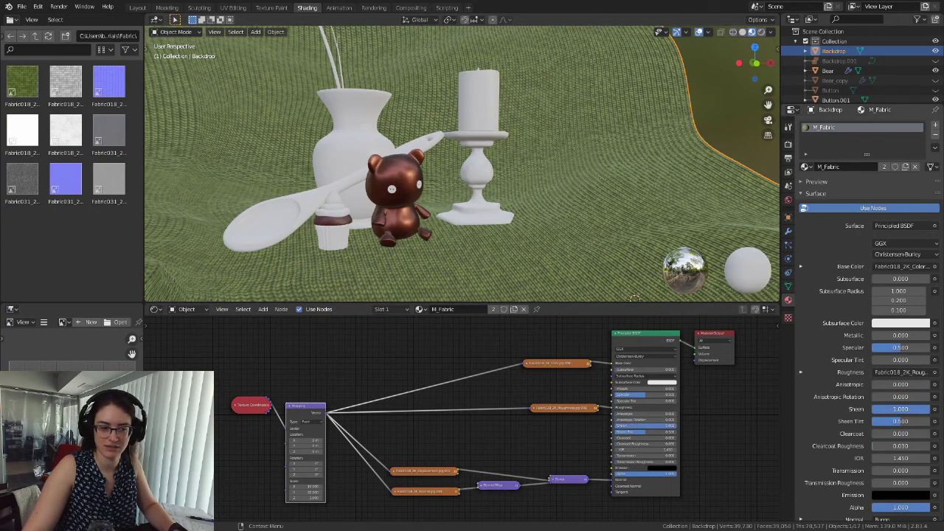
Step: Lower the Sheen of the M_Fabric material and return it to 1 to compare the fabric's look
{"action": "scroll", "coordinate": [456, 146], "scroll_direction": "down", "scroll_amount": 3}
{"action": "middle_click_drag", "start_coordinate": [457, 150], "coordinate": [451, 124], "text": "shift"}
{"action": "scroll", "coordinate": [456, 100], "scroll_direction": "up", "scroll_amount": 2}
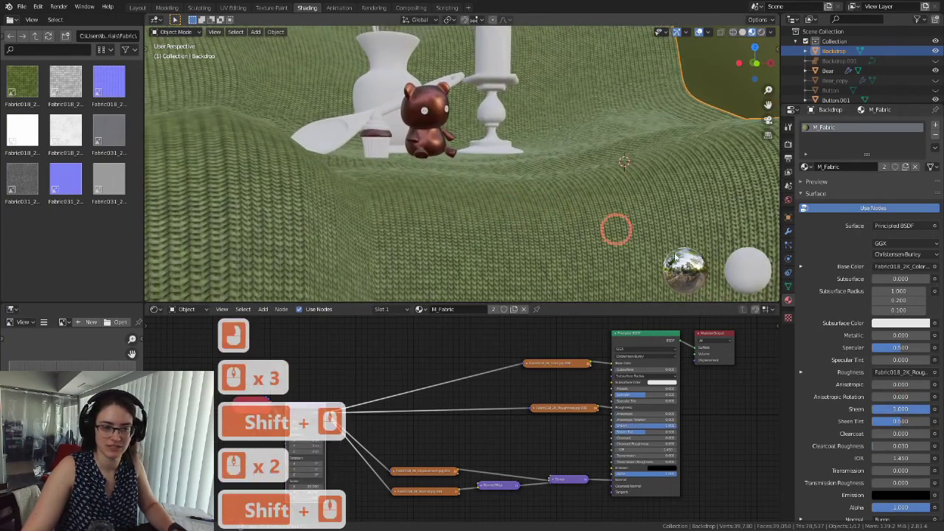
{"action": "left_click_drag", "start_coordinate": [918, 410], "coordinate": [811, 426]}
{"action": "left_click_drag", "start_coordinate": [873, 410], "coordinate": [927, 410]}
Step: Examine the sheen on the backdrop's folds from low angles, from far away and close to the still-life
{"action": "scroll", "coordinate": [518, 204], "scroll_direction": "down", "scroll_amount": 2}
{"action": "middle_click_drag", "start_coordinate": [518, 204], "coordinate": [593, 175]}
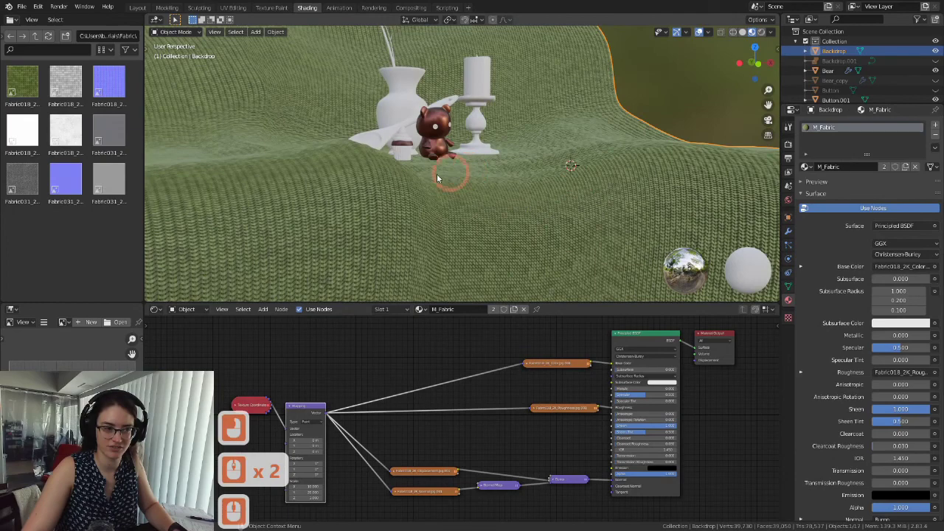
{"action": "scroll", "coordinate": [583, 177], "scroll_direction": "up", "scroll_amount": 2}
{"action": "middle_click_drag", "start_coordinate": [583, 176], "coordinate": [465, 176]}
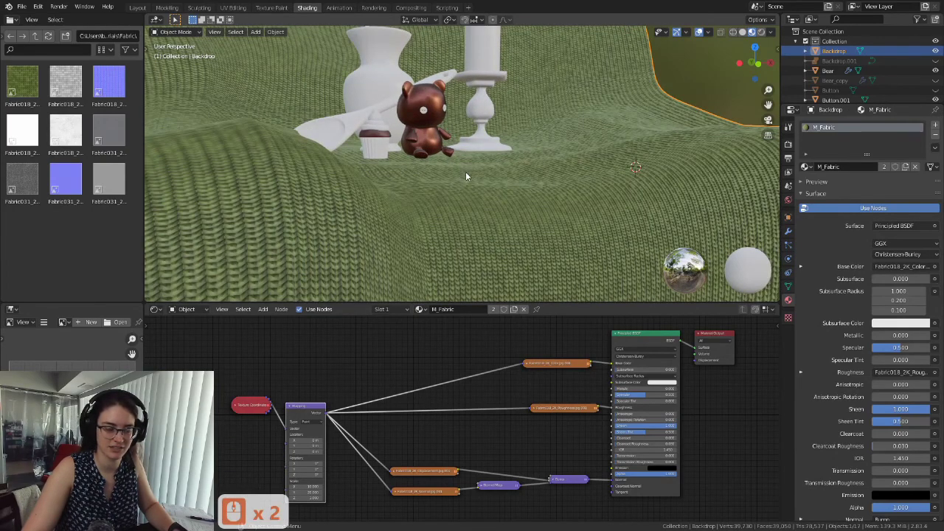
{"action": "right_click", "coordinate": [500, 189], "text": "shift"}
{"action": "middle_click_drag", "start_coordinate": [499, 191], "coordinate": [465, 219]}
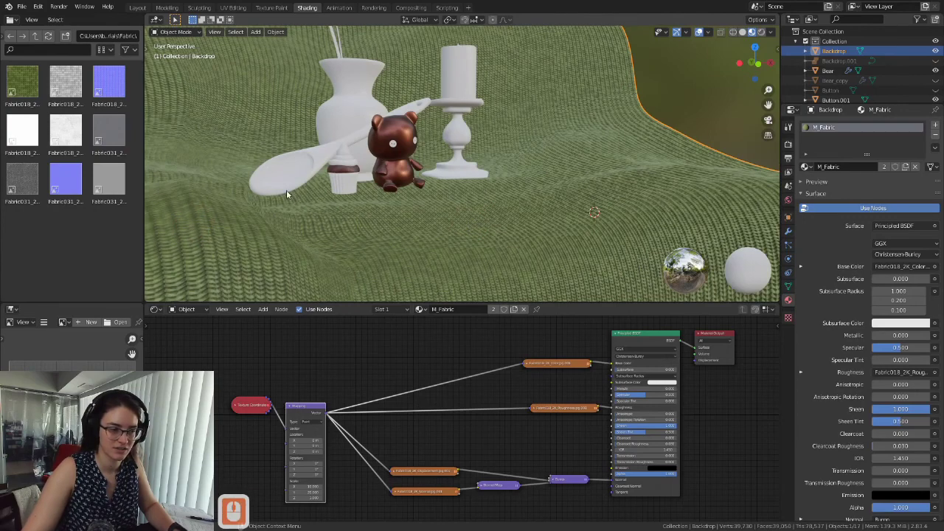
{"action": "scroll", "coordinate": [565, 192], "scroll_direction": "down", "scroll_amount": 6}
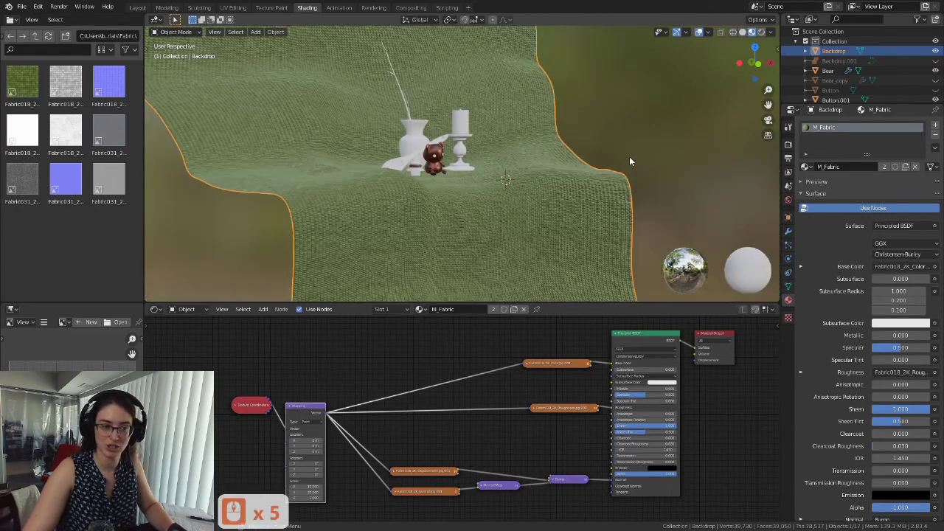
{"action": "middle_click_drag", "start_coordinate": [565, 191], "coordinate": [535, 216]}
{"action": "scroll", "coordinate": [501, 212], "scroll_direction": "up", "scroll_amount": 6}
{"action": "scroll", "coordinate": [505, 202], "scroll_direction": "up", "scroll_amount": 2}
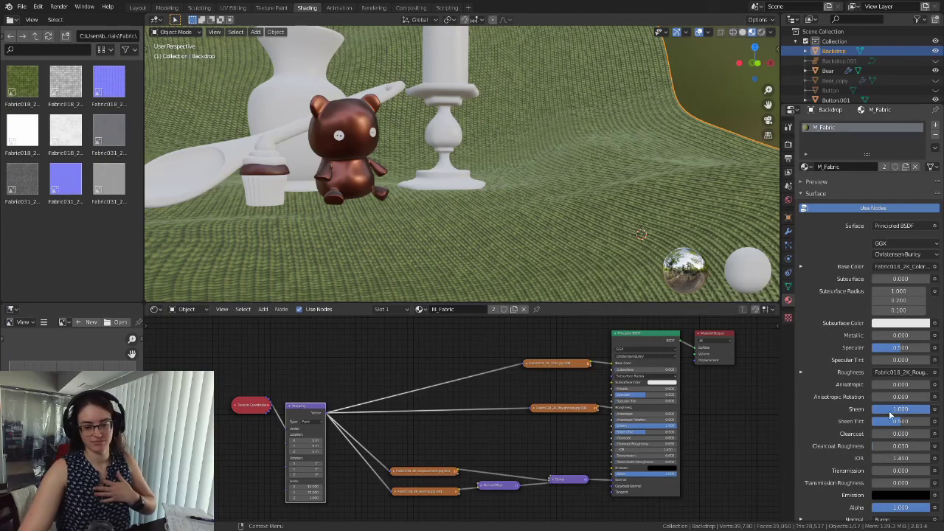
{"action": "middle_click_drag", "start_coordinate": [537, 280], "coordinate": [608, 157]}
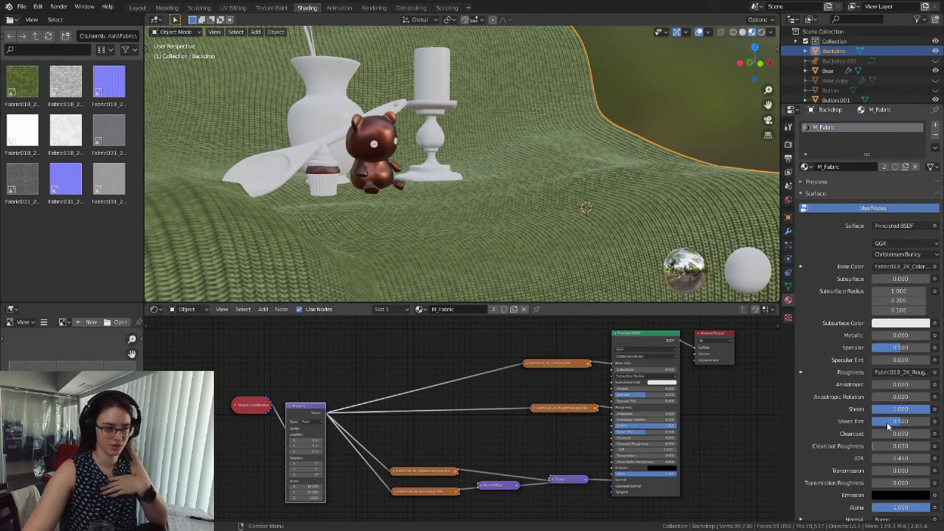
Step: Select the cake part of the cupcake and set the Clearcoat of its M_cupcake_cake material to 1
{"action": "scroll", "coordinate": [285, 171], "scroll_direction": "up", "scroll_amount": 3}
{"action": "middle_click_drag", "start_coordinate": [286, 171], "coordinate": [398, 168], "text": "shift"}
{"action": "middle_click_drag", "start_coordinate": [280, 206], "coordinate": [398, 184], "text": "shift"}
{"action": "left_click", "coordinate": [403, 154]}
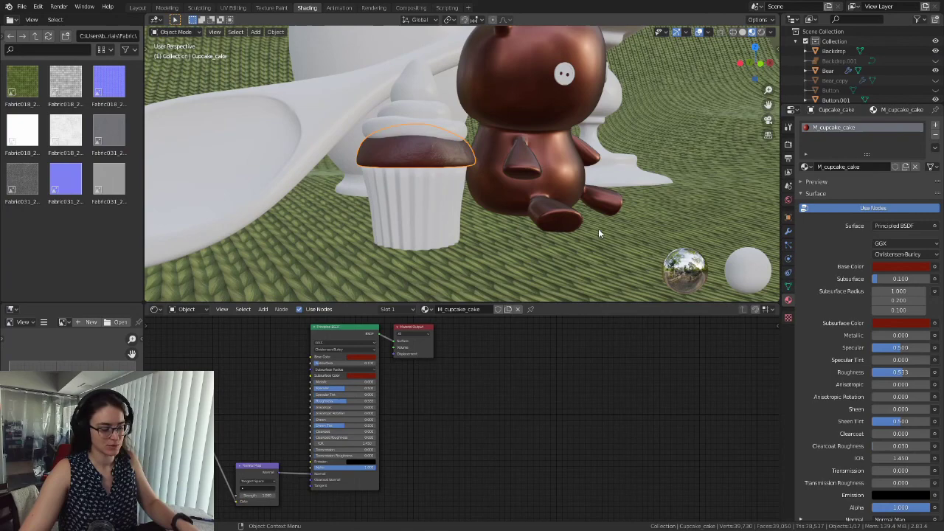
{"action": "middle_click_drag", "start_coordinate": [604, 206], "coordinate": [585, 207]}
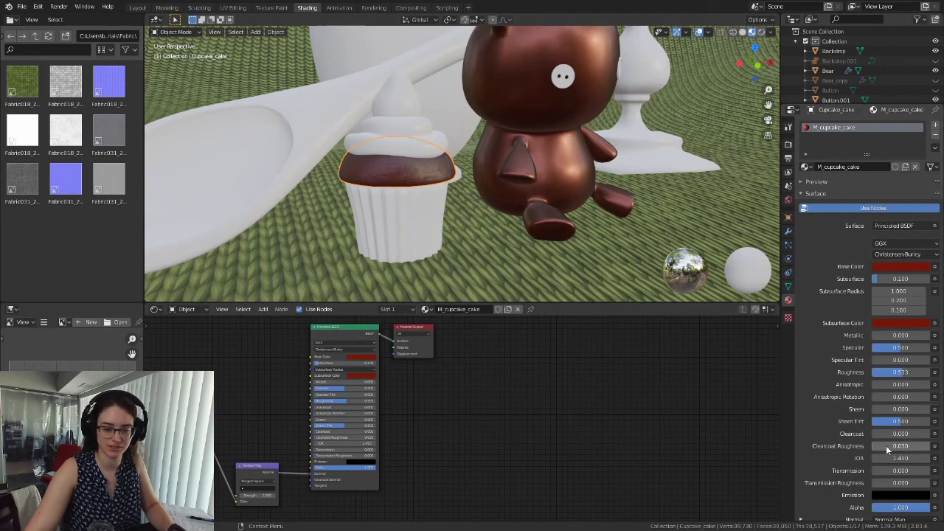
{"action": "left_click_drag", "start_coordinate": [889, 437], "coordinate": [930, 433]}
Step: Inspect the cake's glossy coating up close and set its Clearcoat Roughness to 0.265
{"action": "scroll", "coordinate": [280, 200], "scroll_direction": "up", "scroll_amount": 3}
{"action": "middle_click_drag", "start_coordinate": [303, 203], "coordinate": [508, 208], "text": "shift"}
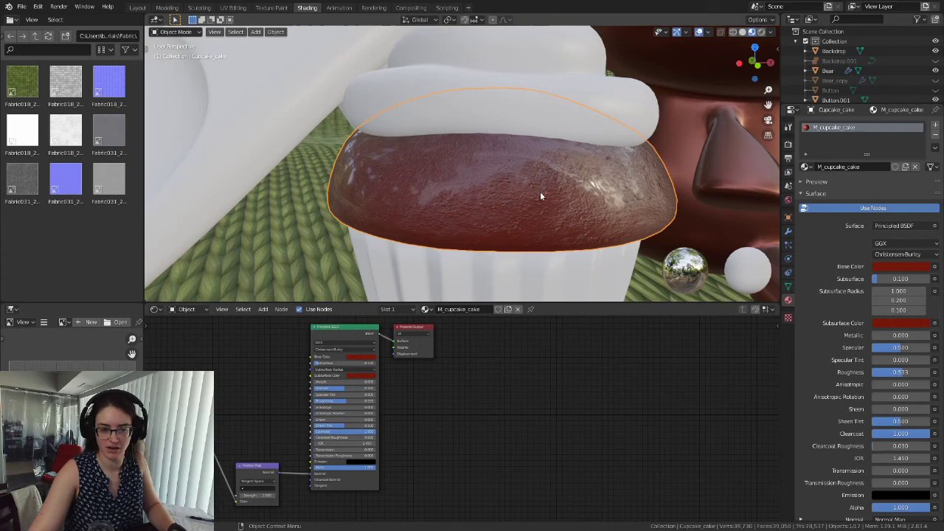
{"action": "middle_click_drag", "start_coordinate": [602, 212], "coordinate": [574, 213]}
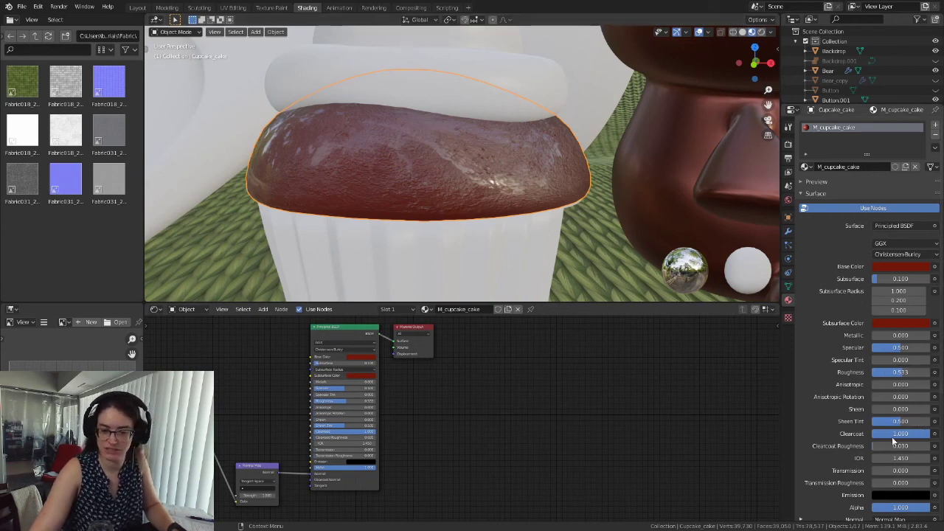
{"action": "left_click_drag", "start_coordinate": [893, 446], "coordinate": [874, 453]}
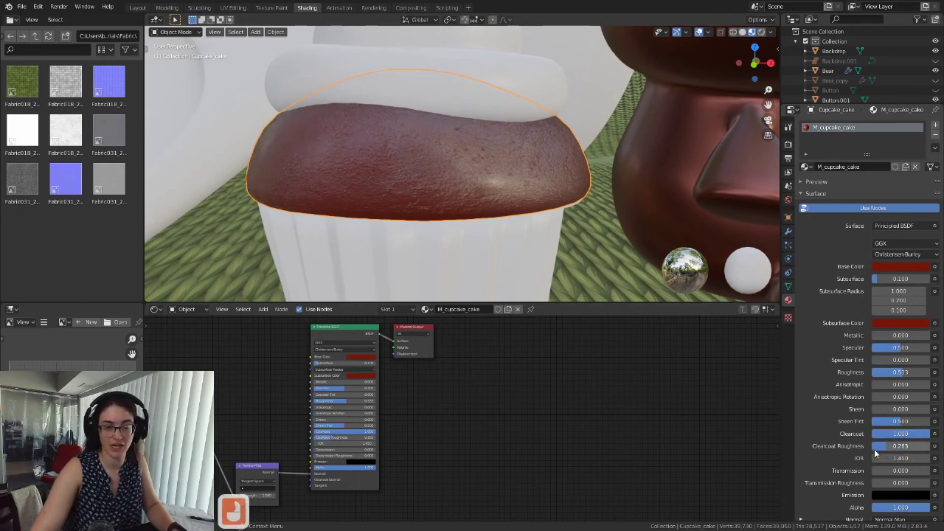
Step: Set both the Clearcoat Roughness and the Clearcoat of the M_cupcake_cake material to 0
{"action": "scroll", "coordinate": [875, 451], "scroll_direction": "down", "scroll_amount": 4}
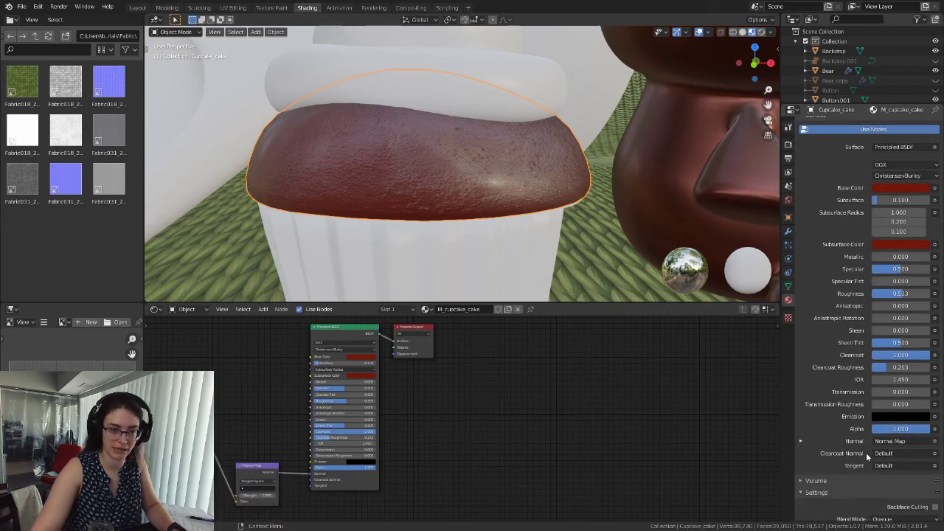
{"action": "middle_click_drag", "start_coordinate": [451, 172], "coordinate": [497, 203]}
{"action": "middle_click_drag", "start_coordinate": [563, 219], "coordinate": [533, 209], "text": "shift"}
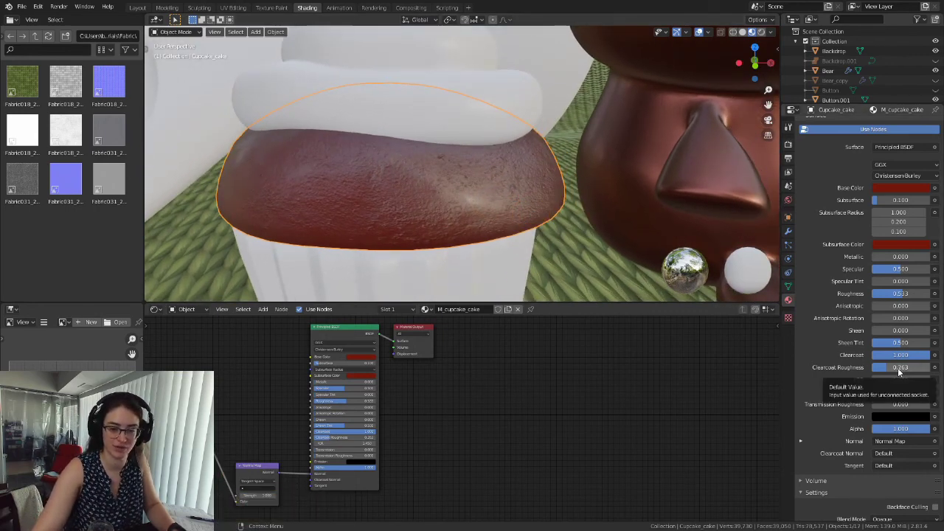
{"action": "left_click_drag", "start_coordinate": [898, 368], "coordinate": [859, 376]}
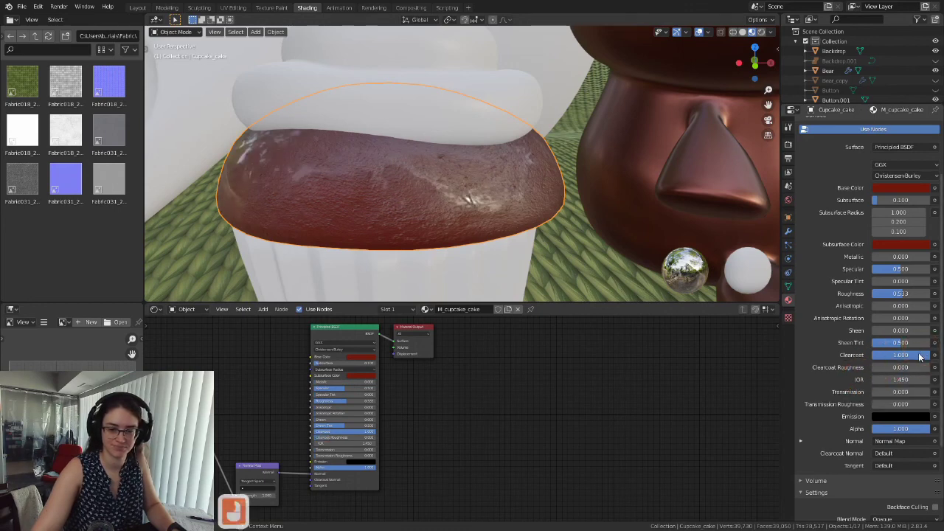
{"action": "mouse_move", "coordinate": [921, 357]}
{"action": "left_mouse_down"}
{"action": "mouse_move", "coordinate": [903, 358]}
{"action": "mouse_move", "coordinate": [925, 358]}
{"action": "left_mouse_up"}
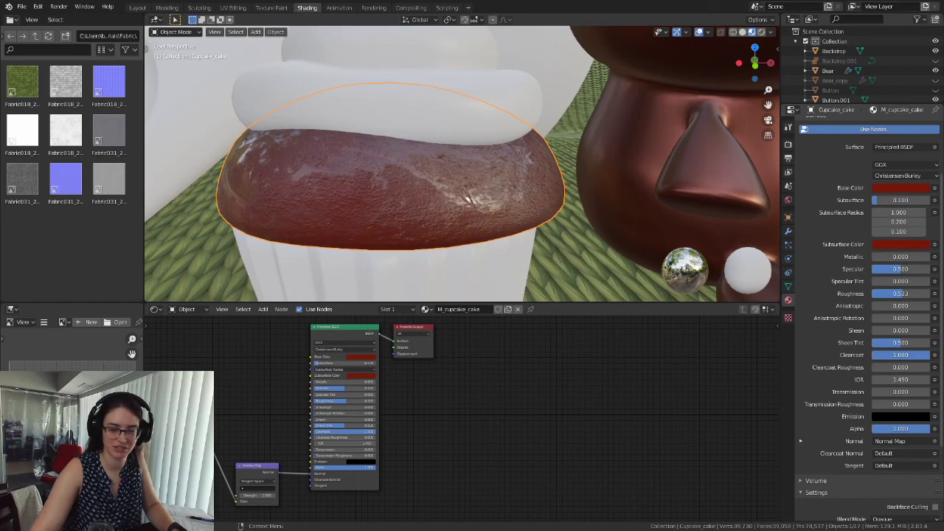
{"action": "left_click_drag", "start_coordinate": [918, 356], "coordinate": [851, 357]}
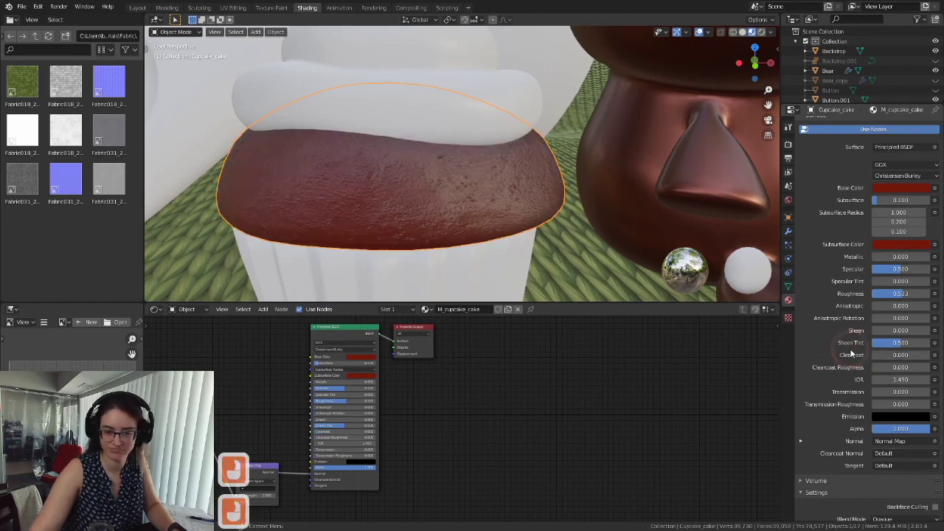
{"action": "scroll", "coordinate": [451, 188], "scroll_direction": "down", "scroll_amount": 3}
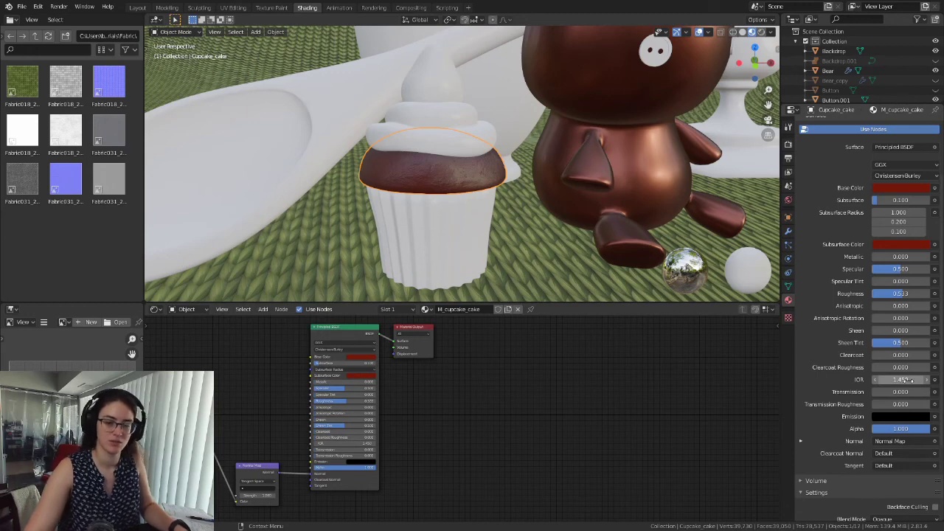
Step: Switch to Chrome, look through the Index of Refraction list for common materials on pixelandpoly.com, and return to Blender
{"action": "key", "text": "super"}
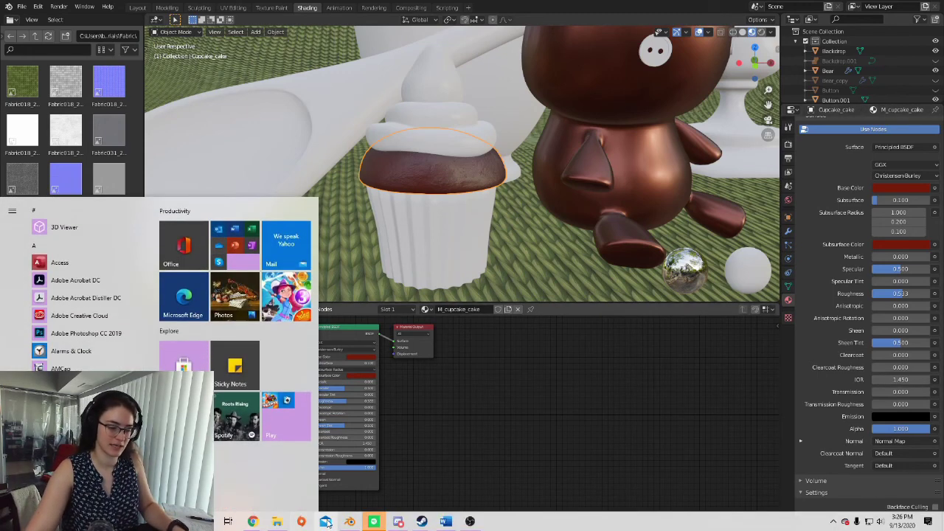
{"action": "left_click", "coordinate": [254, 523]}
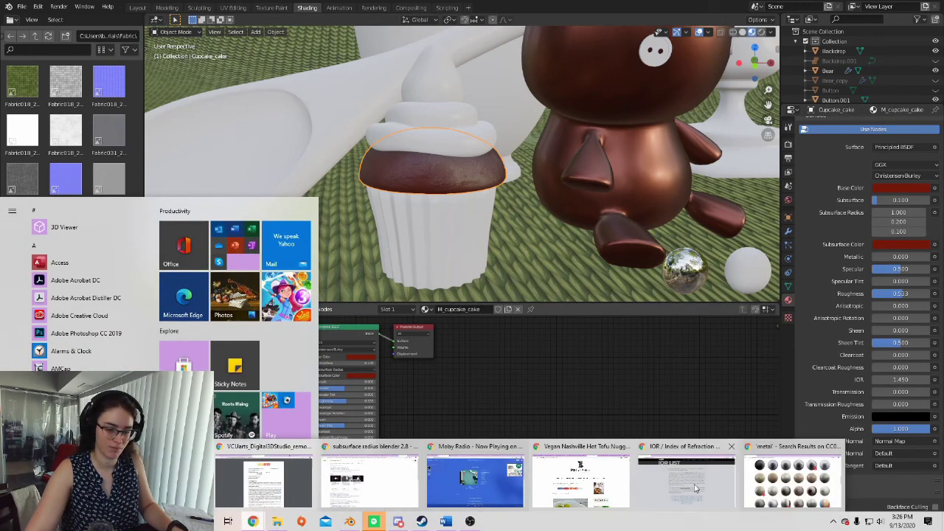
{"action": "left_click", "coordinate": [702, 464]}
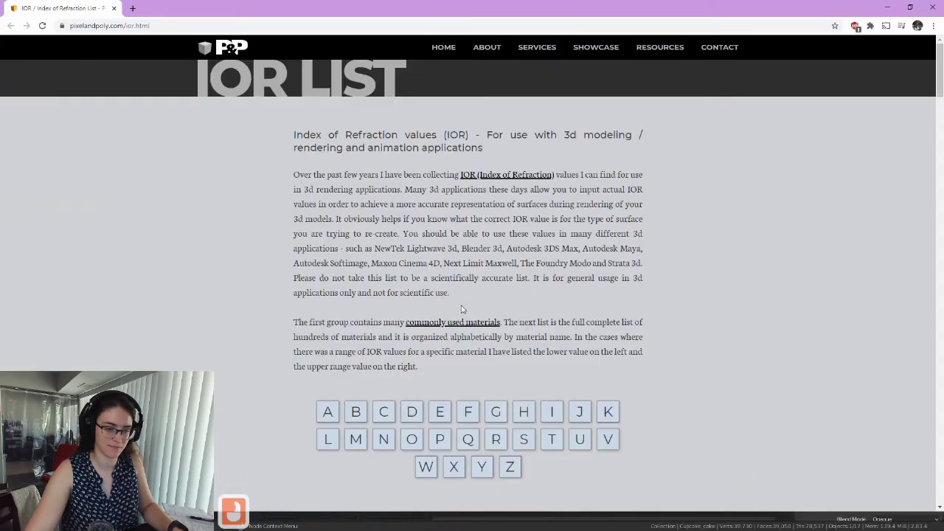
{"action": "scroll", "coordinate": [486, 303], "scroll_direction": "down", "scroll_amount": 2}
{"action": "scroll", "coordinate": [555, 351], "scroll_direction": "down", "scroll_amount": 6}
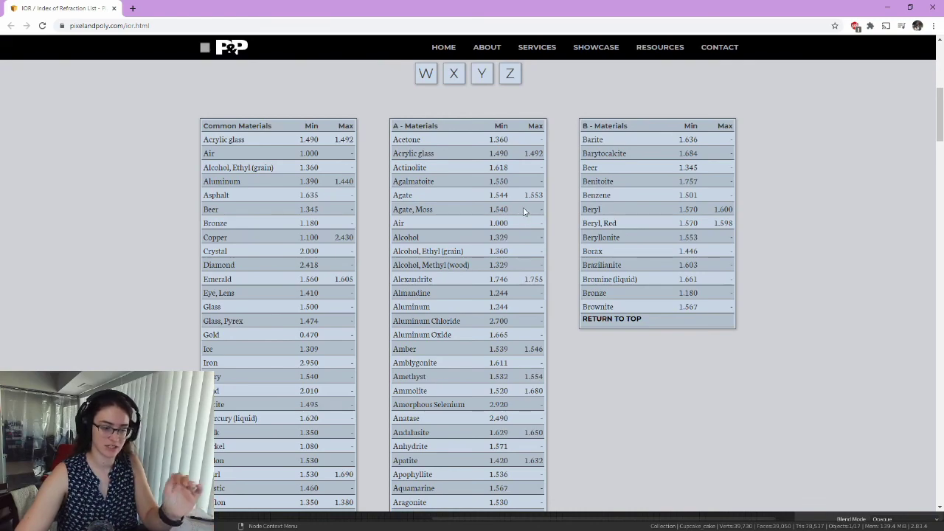
{"action": "scroll", "coordinate": [521, 324], "scroll_direction": "down", "scroll_amount": 10}
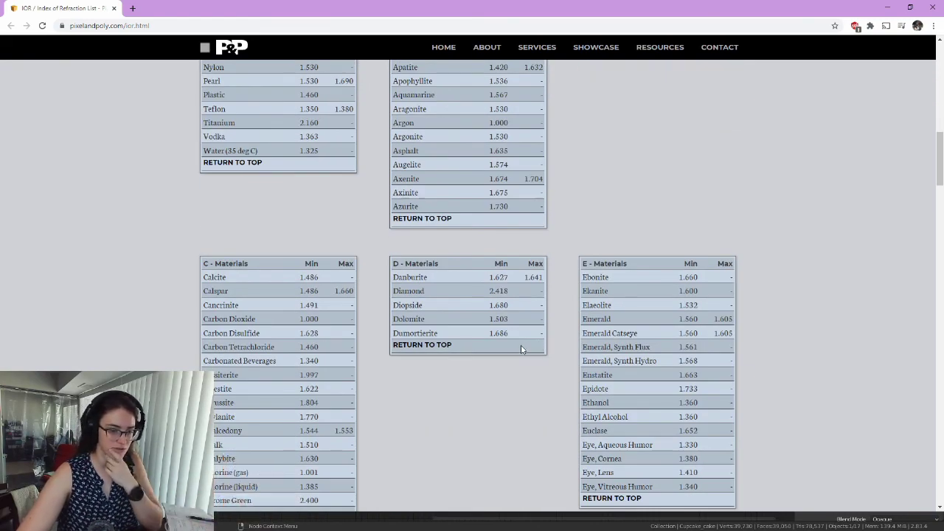
{"action": "scroll", "coordinate": [522, 343], "scroll_direction": "down", "scroll_amount": 3}
{"action": "scroll", "coordinate": [521, 344], "scroll_direction": "up", "scroll_amount": 7}
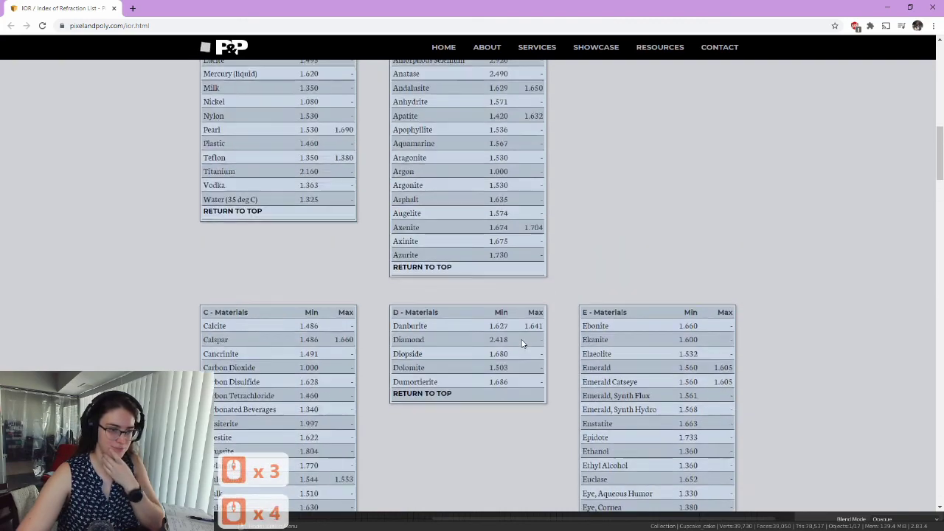
{"action": "scroll", "coordinate": [521, 343], "scroll_direction": "up", "scroll_amount": 6}
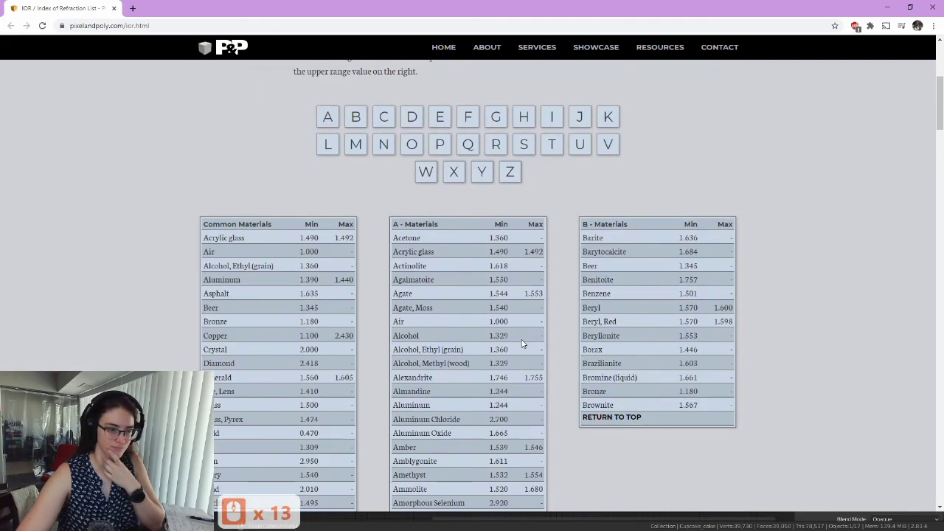
{"action": "key", "text": "super"}
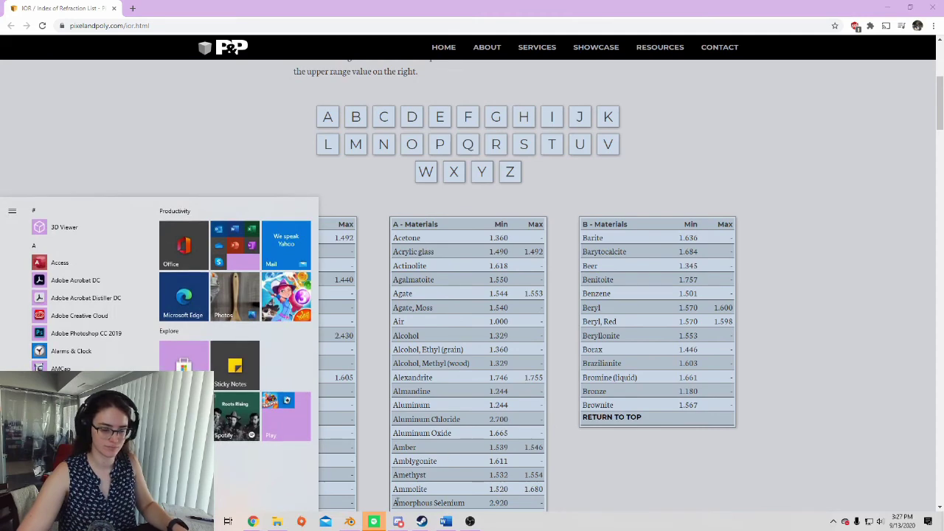
{"action": "left_click", "coordinate": [398, 522]}
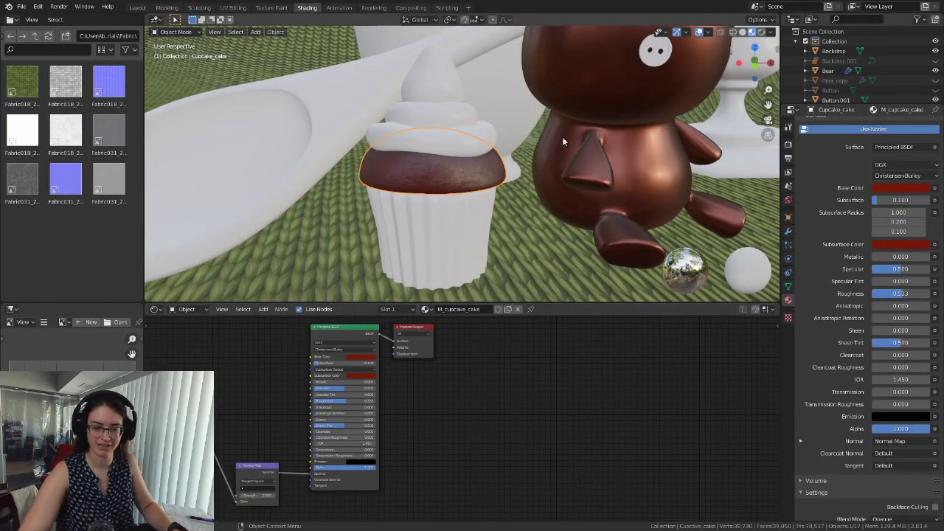
Step: Select the vase behind the bear and give it a new material named Vase
{"action": "scroll", "coordinate": [562, 138], "scroll_direction": "down", "scroll_amount": 2}
{"action": "middle_click_drag", "start_coordinate": [624, 140], "coordinate": [518, 214], "text": "shift"}
{"action": "scroll", "coordinate": [627, 179], "scroll_direction": "down", "scroll_amount": 2}
{"action": "scroll", "coordinate": [543, 200], "scroll_direction": "down", "scroll_amount": 2}
{"action": "left_click", "coordinate": [390, 164]}
{"action": "scroll", "coordinate": [562, 230], "scroll_direction": "up", "scroll_amount": 2}
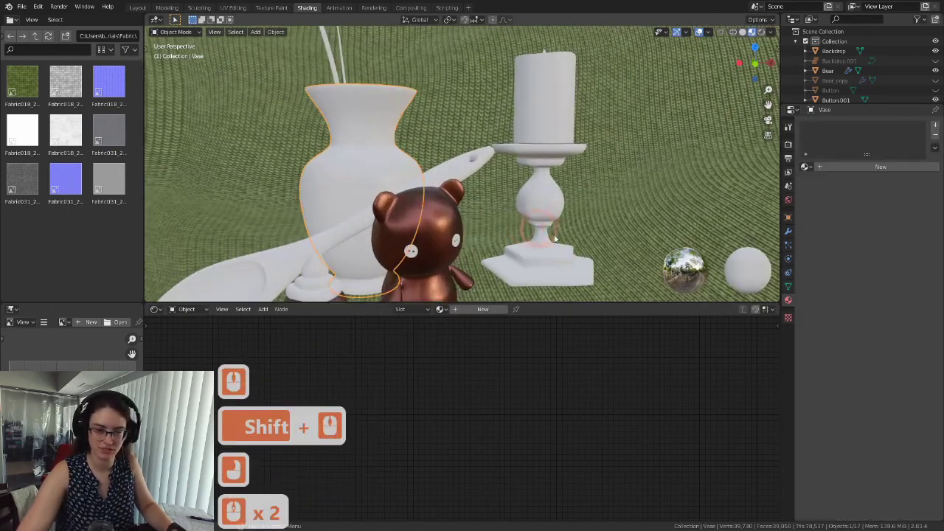
{"action": "left_click", "coordinate": [848, 166]}
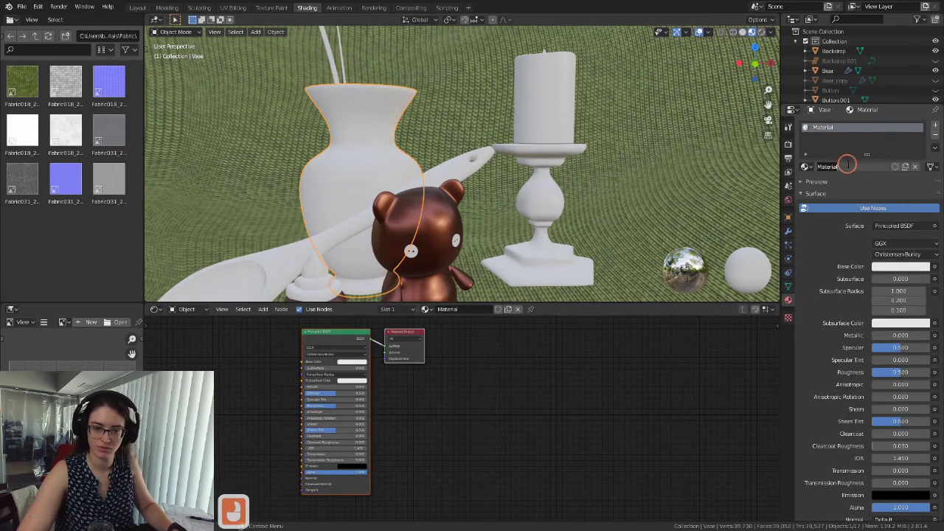
{"action": "double_click", "coordinate": [846, 162]}
{"action": "type", "text": "Va"}
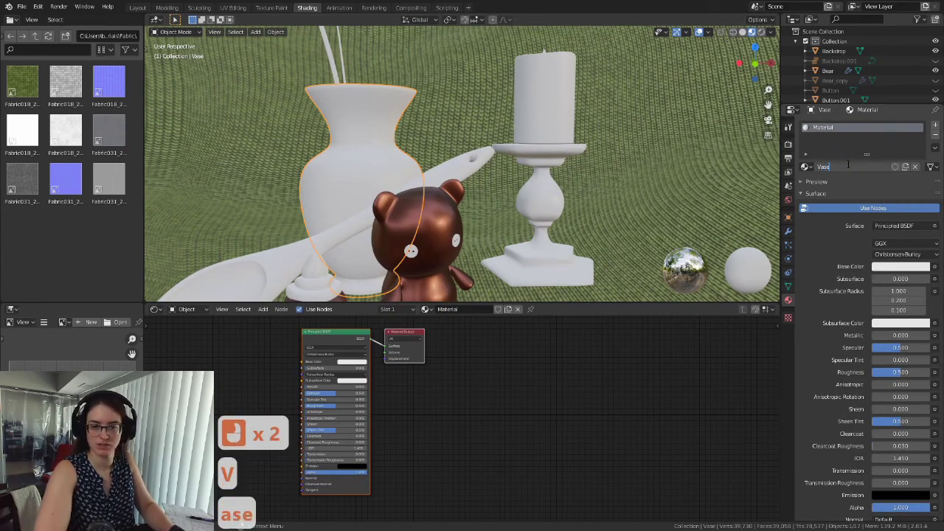
{"action": "type", "text": "se"}
{"action": "key", "text": "Return"}
Step: Set the Transmission of the Vase material to 1
{"action": "middle_click_drag", "start_coordinate": [446, 215], "coordinate": [558, 161], "text": "shift"}
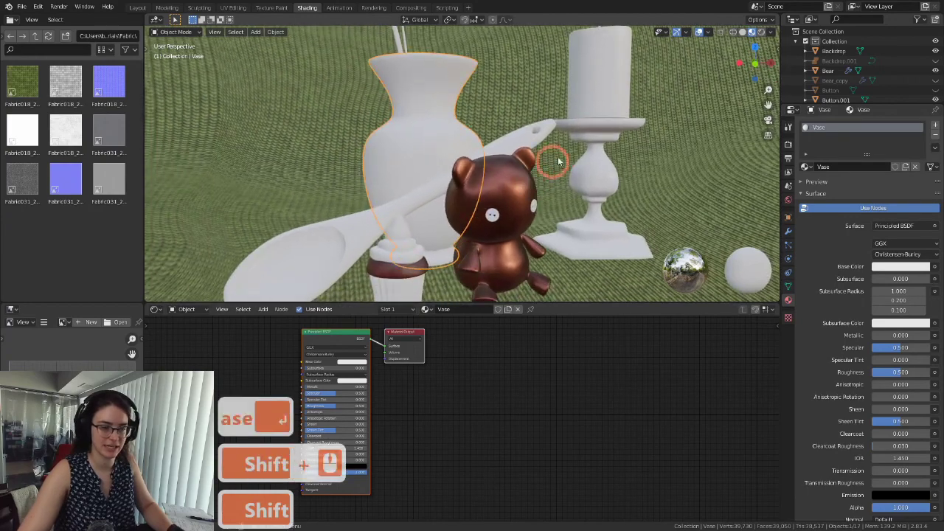
{"action": "scroll", "coordinate": [586, 150], "scroll_direction": "down", "scroll_amount": 2}
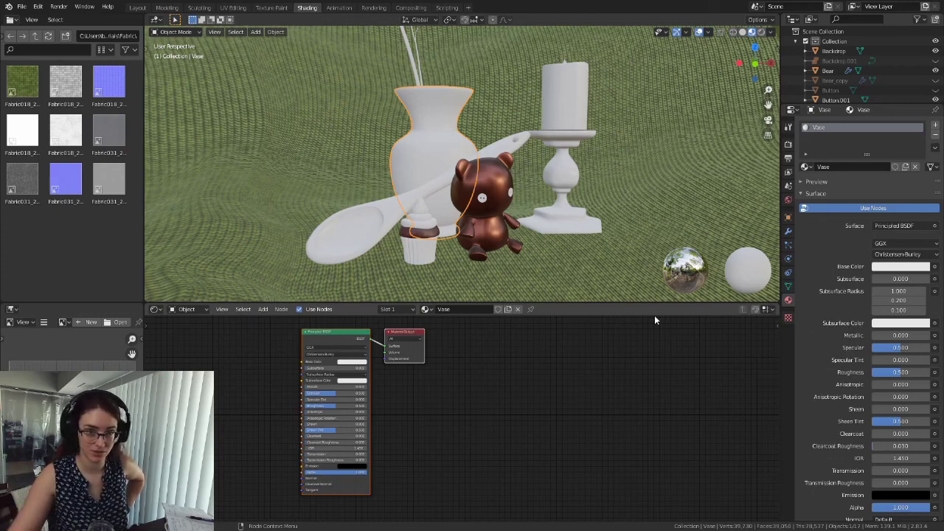
{"action": "scroll", "coordinate": [557, 202], "scroll_direction": "up", "scroll_amount": 3}
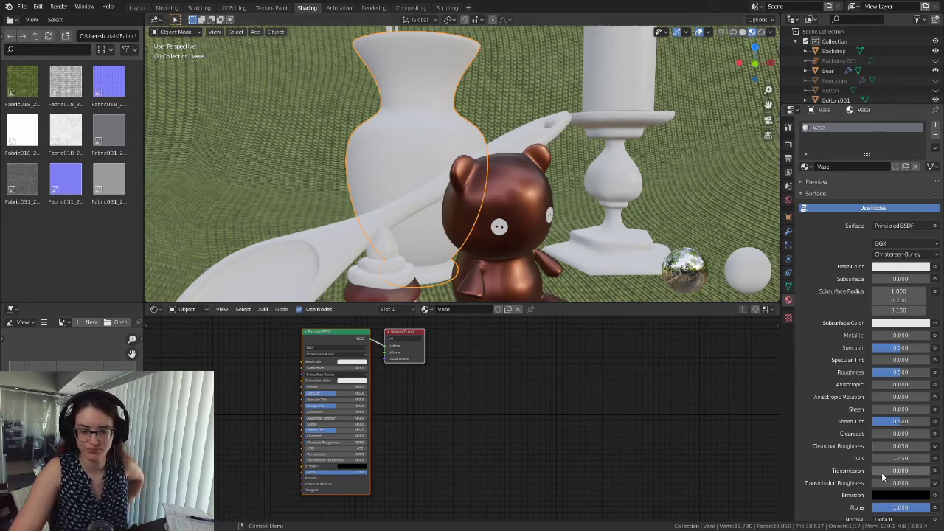
{"action": "left_click_drag", "start_coordinate": [881, 472], "coordinate": [929, 472]}
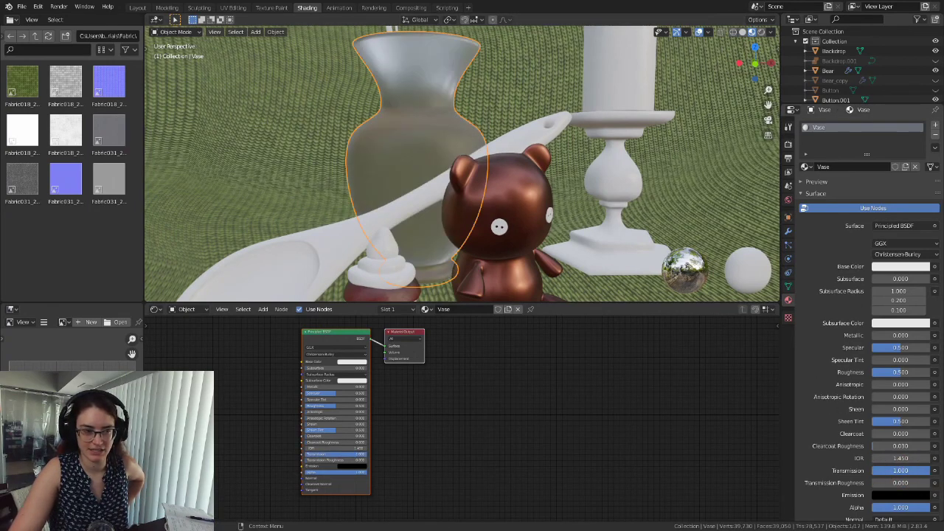
Step: Set the Roughness of the Vase material to 0 for clear glass
{"action": "middle_click_drag", "start_coordinate": [442, 163], "coordinate": [528, 207]}
{"action": "scroll", "coordinate": [480, 164], "scroll_direction": "up", "scroll_amount": 1}
{"action": "scroll", "coordinate": [487, 206], "scroll_direction": "up", "scroll_amount": 2}
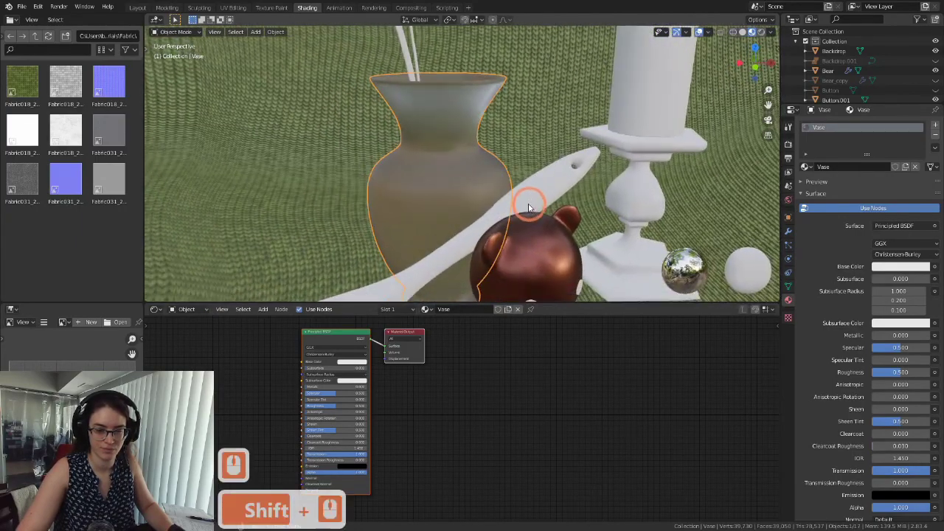
{"action": "left_click", "coordinate": [900, 373]}
{"action": "type", "text": "0"}
{"action": "key", "text": "Return"}
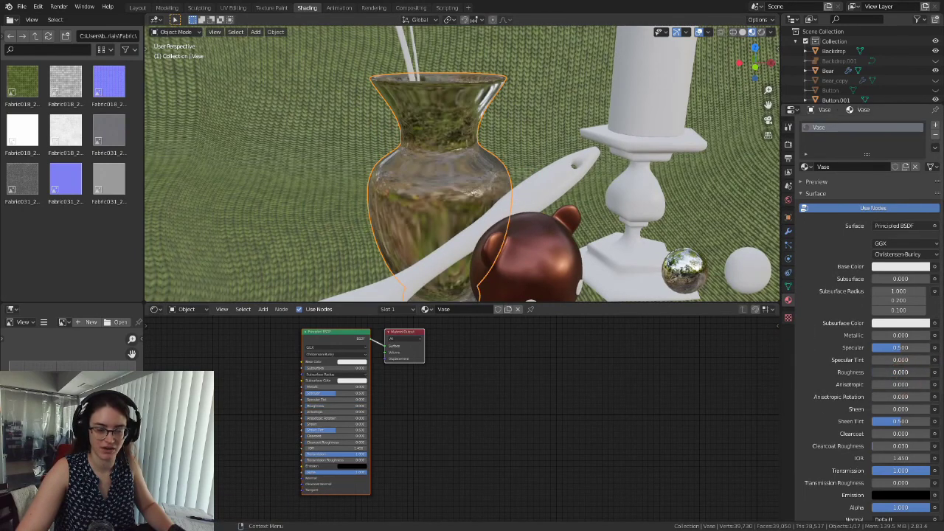
Step: Raise the Vase material's Roughness to 0.458 and return it to 0 to compare frosted and clear glass
{"action": "mouse_move", "coordinate": [900, 373]}
{"action": "left_mouse_down"}
{"action": "mouse_move", "coordinate": [930, 373]}
{"action": "mouse_move", "coordinate": [907, 372]}
{"action": "left_mouse_up"}
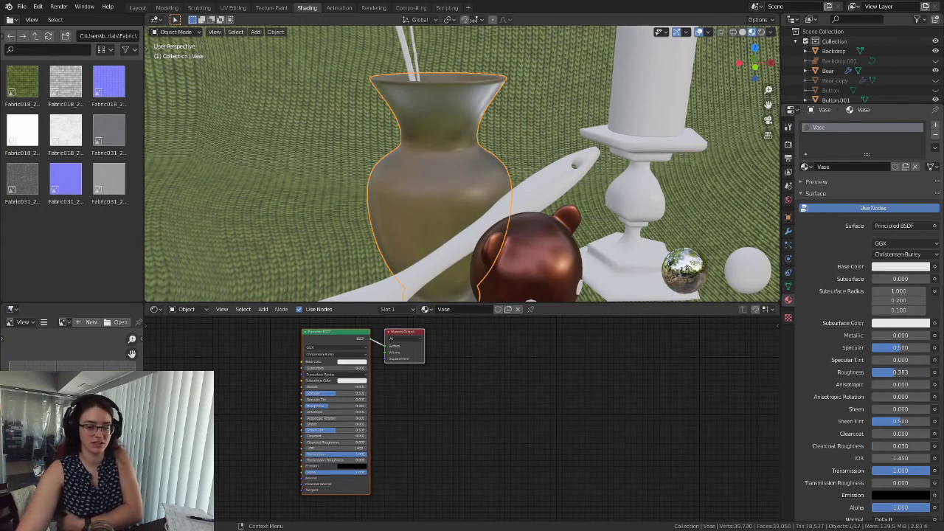
{"action": "left_click_drag", "start_coordinate": [907, 372], "coordinate": [912, 373]}
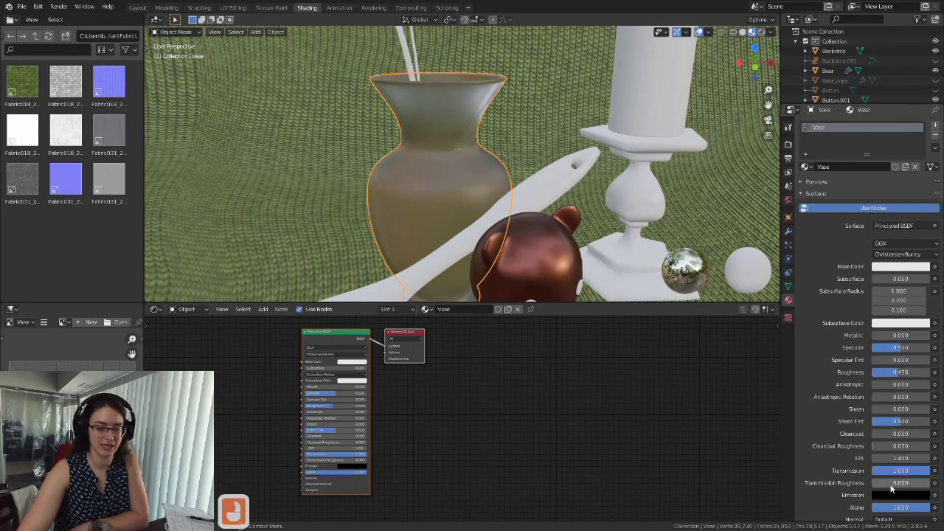
{"action": "middle_click_drag", "start_coordinate": [599, 309], "coordinate": [494, 185]}
{"action": "left_click", "coordinate": [882, 276]}
{"action": "left_click_drag", "start_coordinate": [904, 371], "coordinate": [817, 367]}
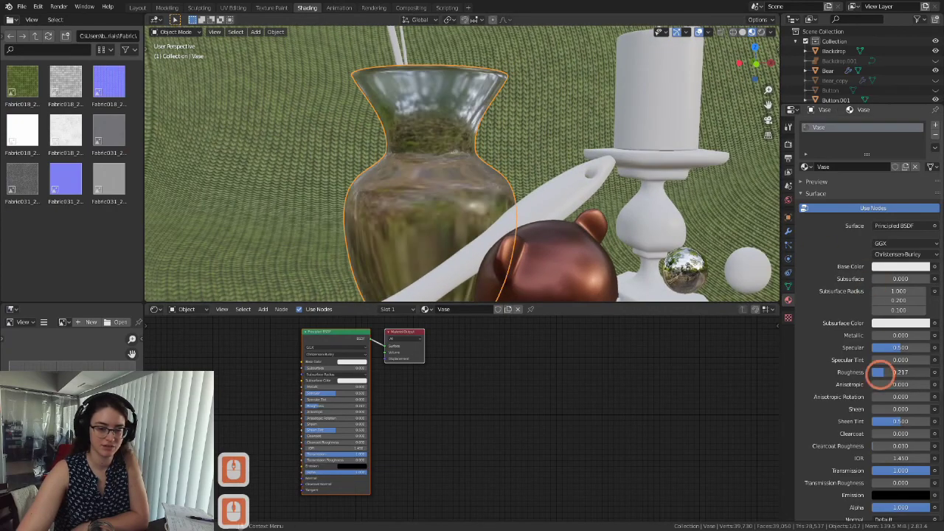
Step: Examine the glass vase's refraction and reflections from low, front and high angles, both close up and farther away
{"action": "scroll", "coordinate": [639, 270], "scroll_direction": "down", "scroll_amount": 3}
{"action": "middle_click_drag", "start_coordinate": [639, 271], "coordinate": [573, 191]}
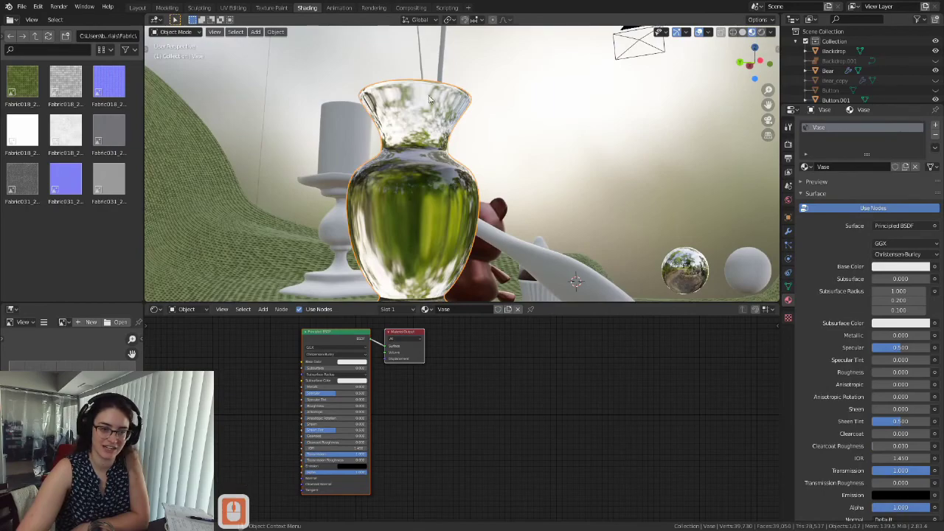
{"action": "middle_click_drag", "start_coordinate": [638, 166], "coordinate": [426, 192]}
{"action": "scroll", "coordinate": [524, 182], "scroll_direction": "down", "scroll_amount": 3}
{"action": "scroll", "coordinate": [426, 188], "scroll_direction": "up", "scroll_amount": 3}
{"action": "scroll", "coordinate": [427, 191], "scroll_direction": "up", "scroll_amount": 2}
{"action": "scroll", "coordinate": [435, 177], "scroll_direction": "up", "scroll_amount": 2}
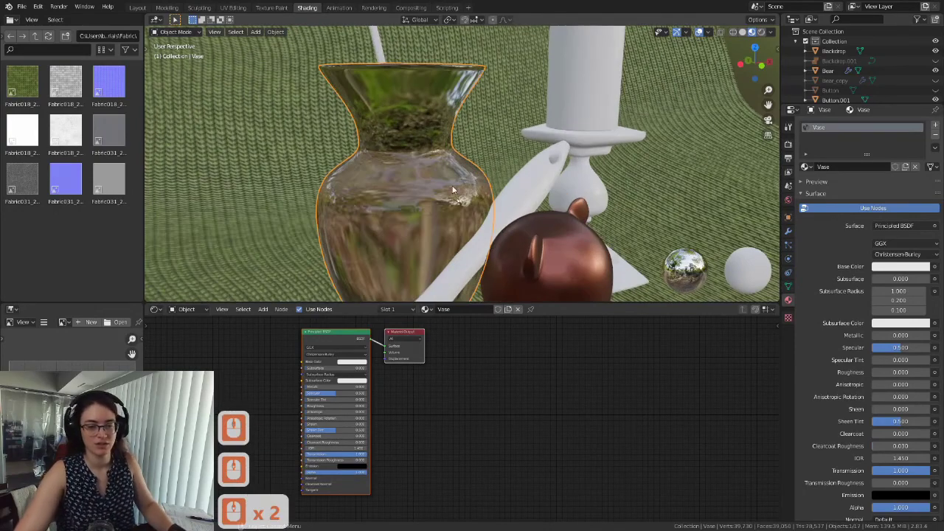
{"action": "middle_click_drag", "start_coordinate": [485, 169], "coordinate": [485, 198], "text": "shift"}
{"action": "scroll", "coordinate": [506, 172], "scroll_direction": "down", "scroll_amount": 3}
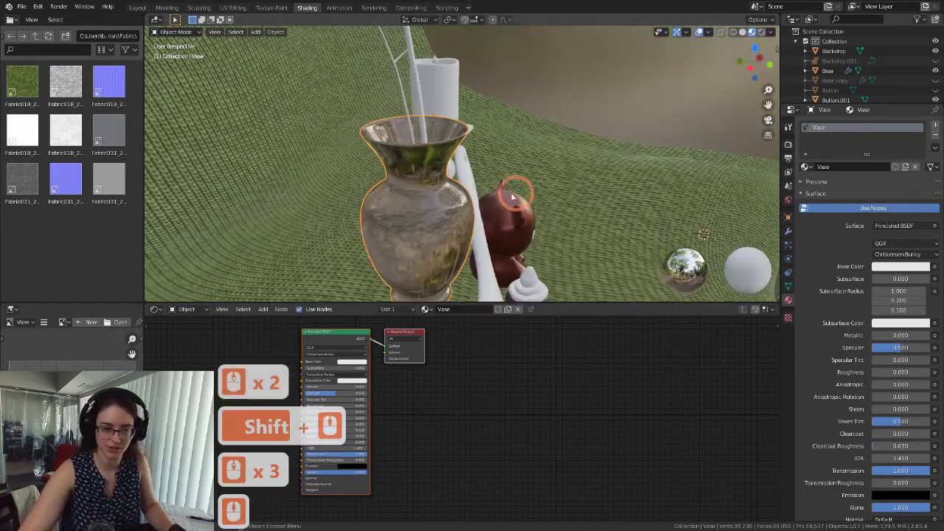
{"action": "scroll", "coordinate": [484, 198], "scroll_direction": "up", "scroll_amount": 3}
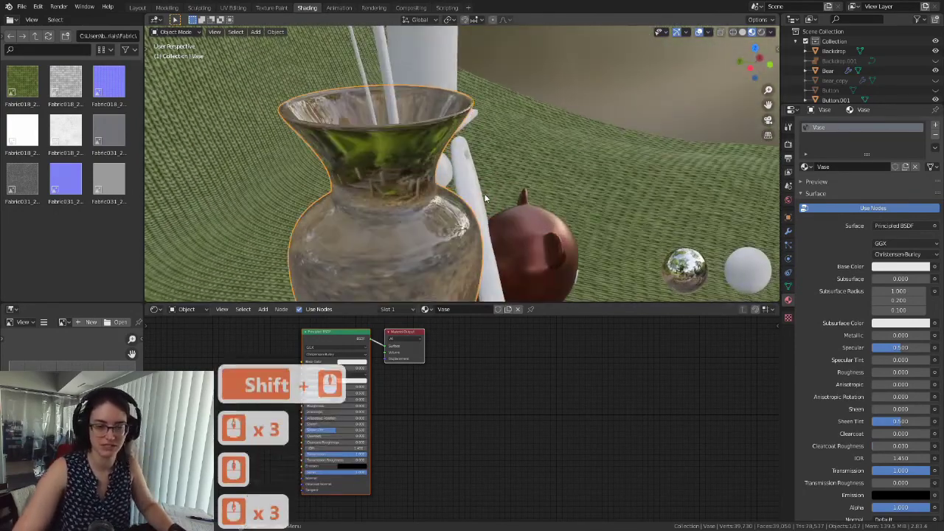
Step: Switch the scene's render engine from Eevee to Cycles
{"action": "left_click", "coordinate": [786, 144]}
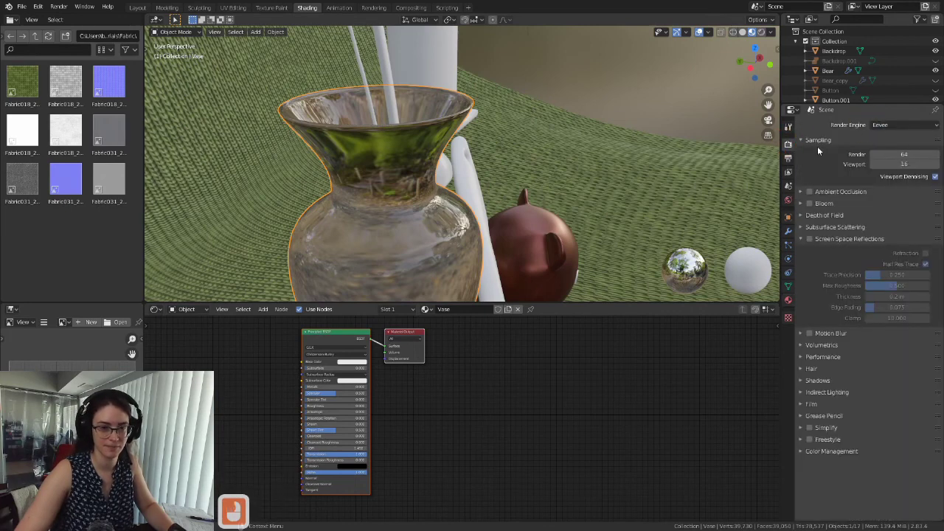
{"action": "left_click", "coordinate": [788, 300]}
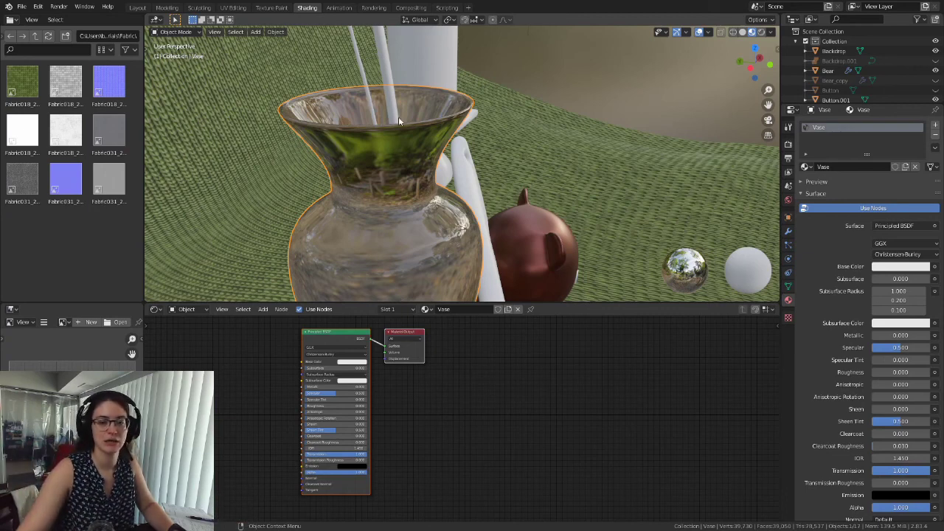
{"action": "left_click", "coordinate": [789, 144]}
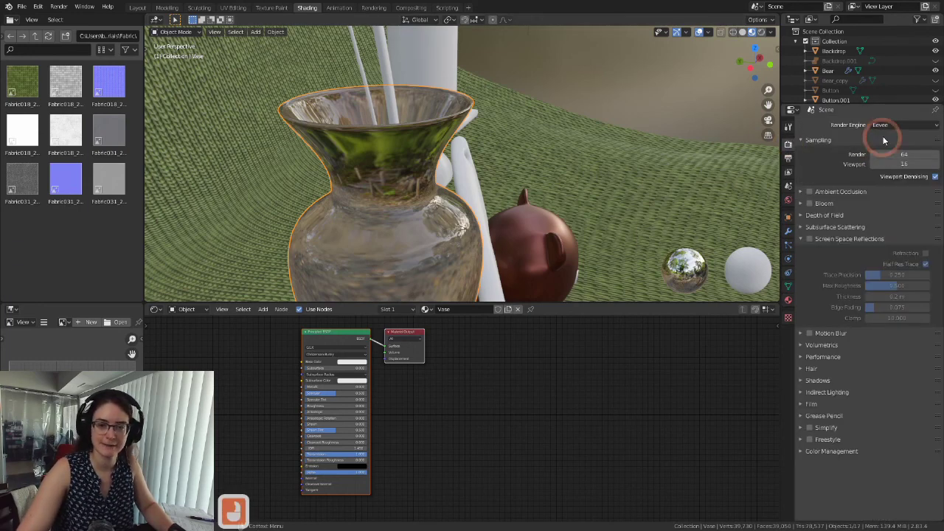
{"action": "left_click", "coordinate": [898, 124]}
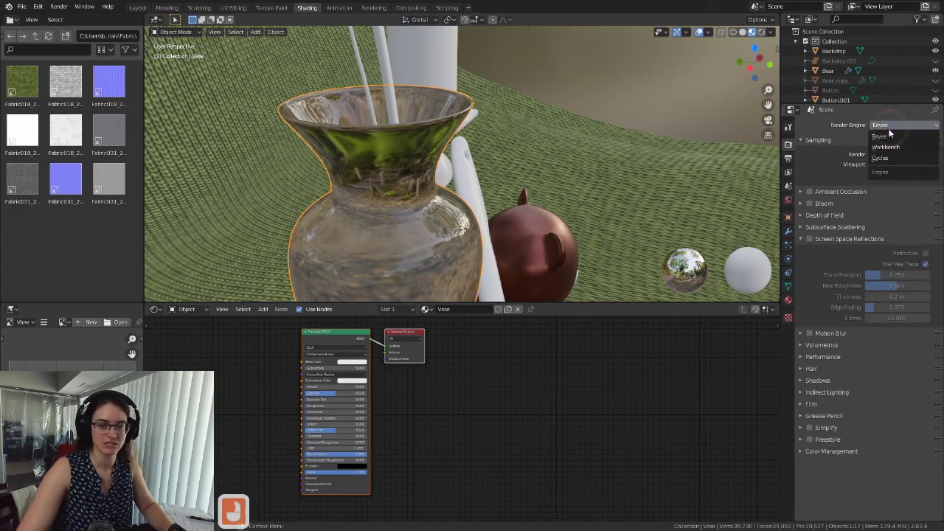
{"action": "middle_click_drag", "start_coordinate": [578, 141], "coordinate": [506, 147]}
{"action": "middle_click_drag", "start_coordinate": [537, 213], "coordinate": [594, 148], "text": "shift"}
{"action": "scroll", "coordinate": [533, 153], "scroll_direction": "down", "scroll_amount": 3}
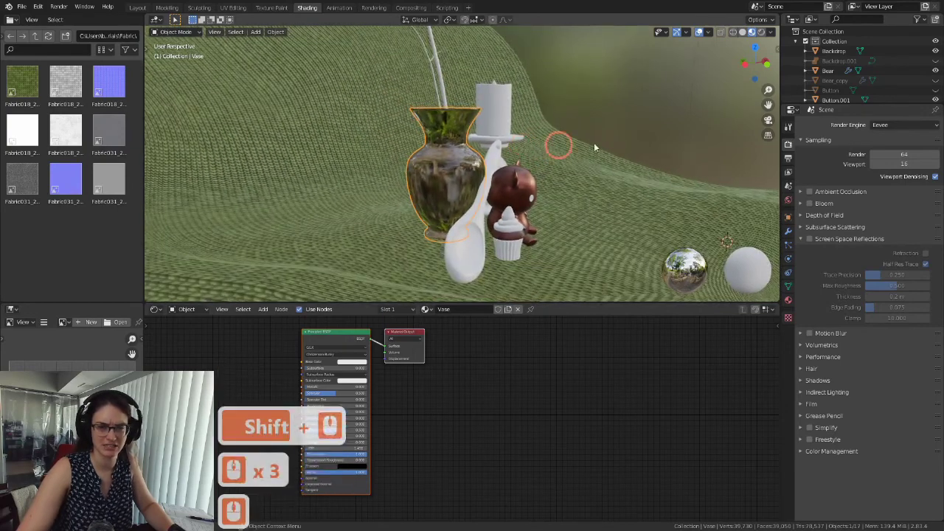
{"action": "left_click", "coordinate": [898, 125]}
{"action": "left_click", "coordinate": [881, 158]}
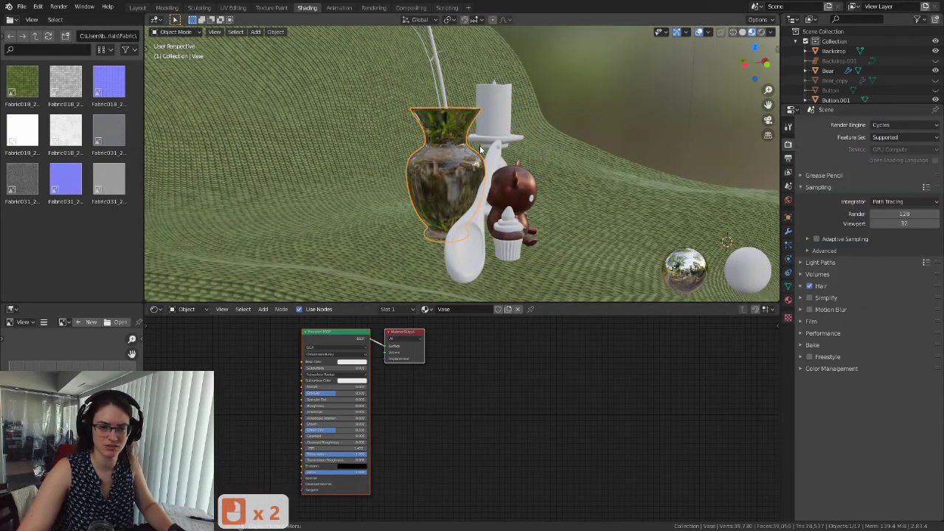
Step: Show the viewport in Rendered shading to inspect the glass vase in Cycles
{"action": "scroll", "coordinate": [466, 155], "scroll_direction": "up", "scroll_amount": 3}
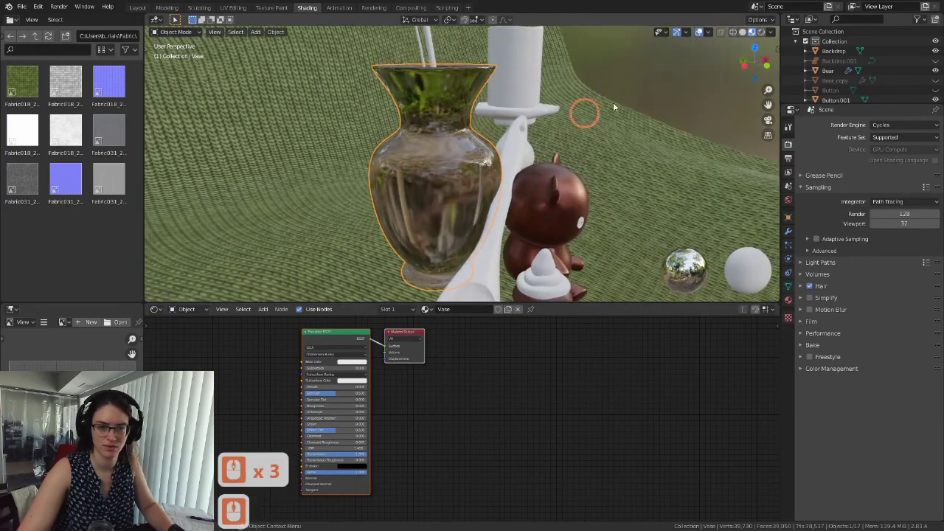
{"action": "left_click", "coordinate": [763, 32]}
{"action": "mouse_move", "coordinate": [607, 116]}
{"action": "middle_mouse_down"}
{"action": "mouse_move", "coordinate": [474, 165]}
{"action": "mouse_move", "coordinate": [505, 171]}
{"action": "middle_mouse_up"}
{"action": "scroll", "coordinate": [505, 171], "scroll_direction": "up", "scroll_amount": 2}
Step: Set the render engine to Eevee and inspect the vase in Rendered shading from several angles
{"action": "left_click", "coordinate": [889, 126]}
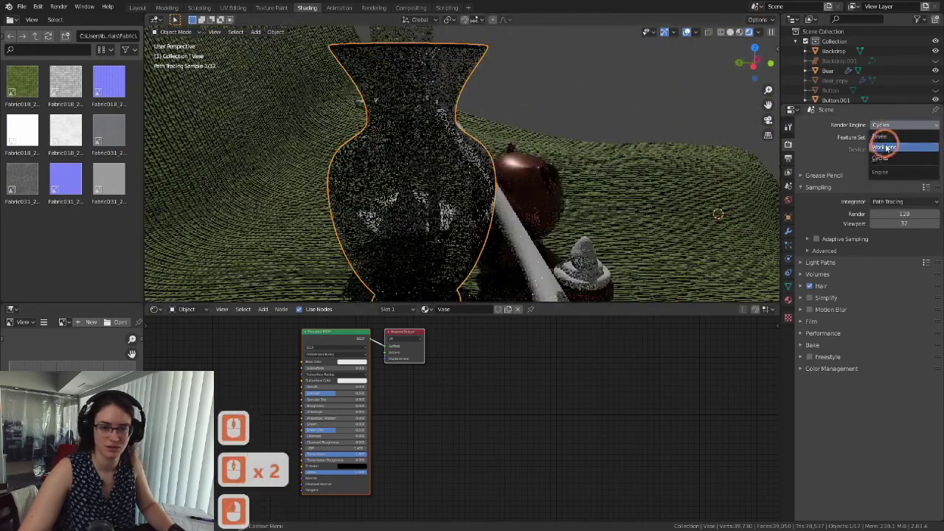
{"action": "left_click", "coordinate": [887, 138]}
{"action": "middle_click_drag", "start_coordinate": [540, 143], "coordinate": [634, 115]}
{"action": "scroll", "coordinate": [480, 135], "scroll_direction": "down", "scroll_amount": 3}
{"action": "middle_click_drag", "start_coordinate": [713, 52], "coordinate": [472, 177]}
{"action": "scroll", "coordinate": [508, 159], "scroll_direction": "up", "scroll_amount": 3}
Step: Set the render engine back to Cycles to compare the glass vase's transparency
{"action": "left_click", "coordinate": [904, 124]}
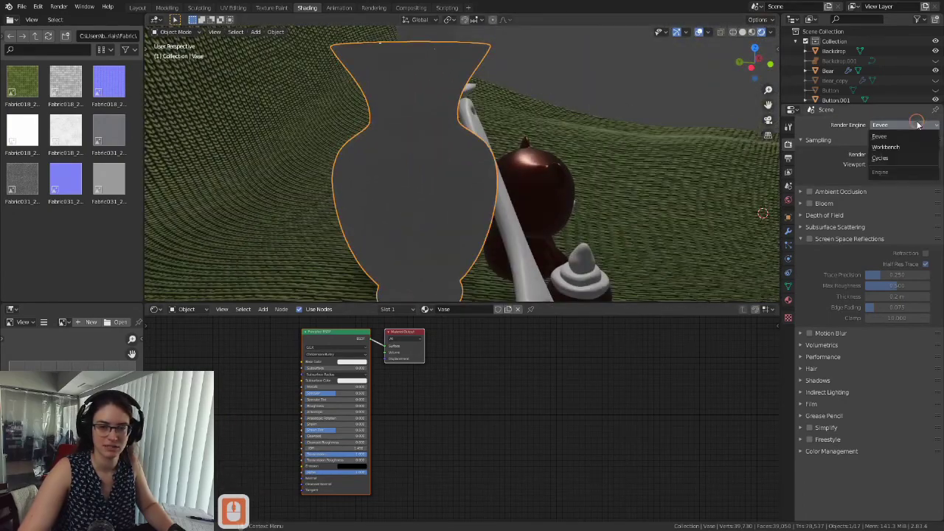
{"action": "left_click", "coordinate": [890, 164]}
{"action": "mouse_move", "coordinate": [465, 152]}
{"action": "middle_mouse_down"}
{"action": "mouse_move", "coordinate": [433, 191]}
{"action": "mouse_move", "coordinate": [449, 173]}
{"action": "mouse_move", "coordinate": [424, 164]}
{"action": "mouse_move", "coordinate": [447, 210]}
{"action": "middle_mouse_up"}
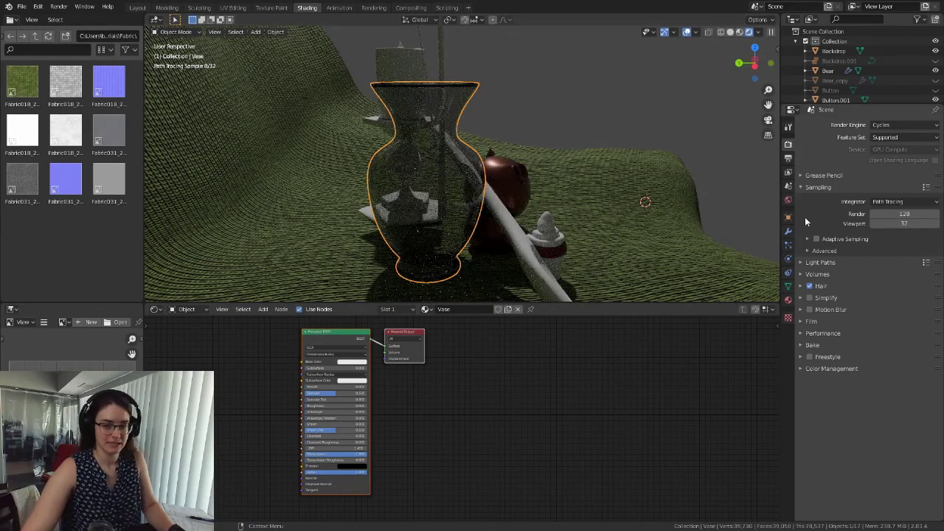
Step: Return the render engine to Eevee and the viewport to Material Preview shading
{"action": "left_click", "coordinate": [895, 126]}
{"action": "left_click", "coordinate": [887, 137]}
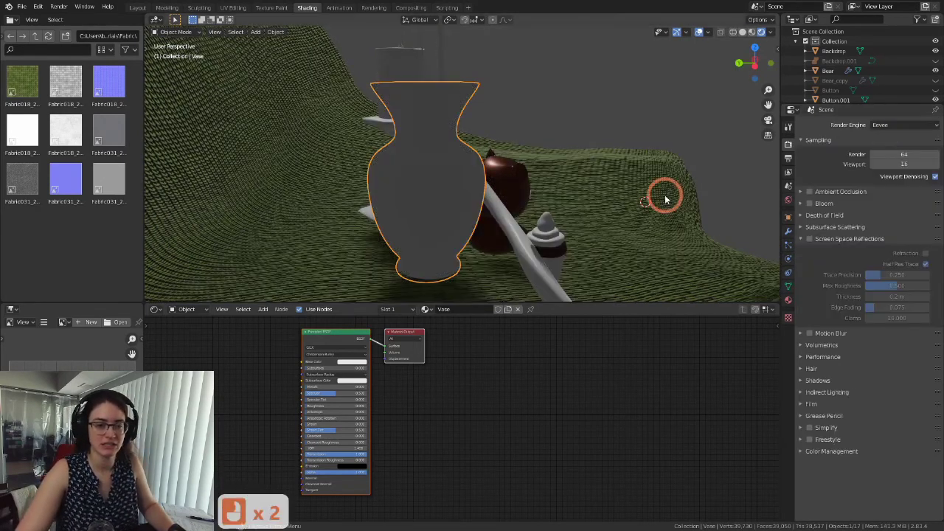
{"action": "scroll", "coordinate": [523, 181], "scroll_direction": "down", "scroll_amount": 2}
{"action": "middle_click_drag", "start_coordinate": [522, 181], "coordinate": [376, 104]}
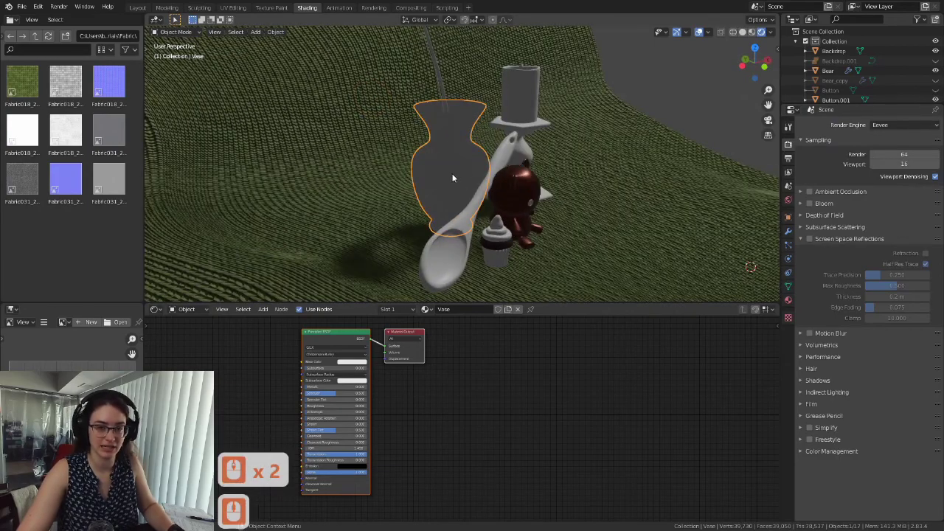
{"action": "left_click", "coordinate": [752, 31]}
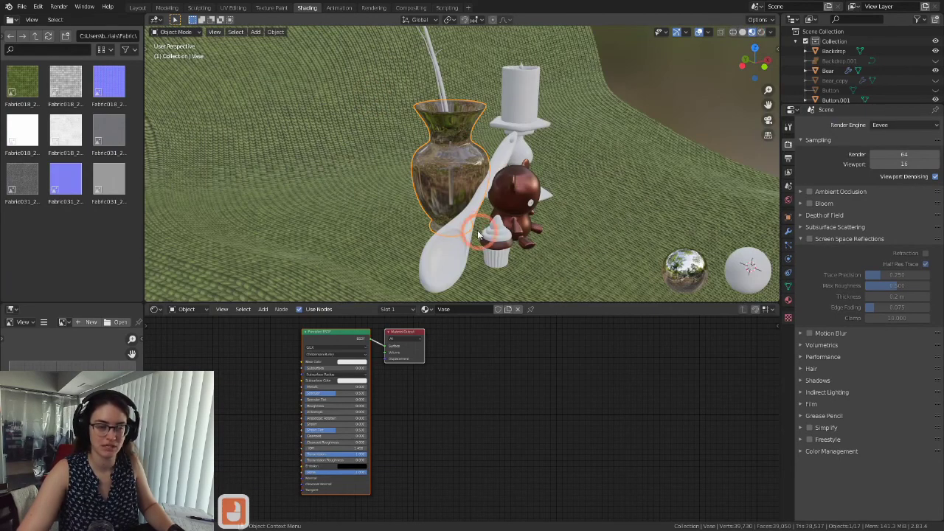
Step: Examine how the glass vase looks in Material Preview from front, side and high angles, both close up and farther away
{"action": "scroll", "coordinate": [495, 205], "scroll_direction": "up", "scroll_amount": 2}
{"action": "scroll", "coordinate": [582, 190], "scroll_direction": "down", "scroll_amount": 3}
{"action": "middle_click_drag", "start_coordinate": [581, 191], "coordinate": [517, 158]}
{"action": "scroll", "coordinate": [590, 177], "scroll_direction": "down", "scroll_amount": 3}
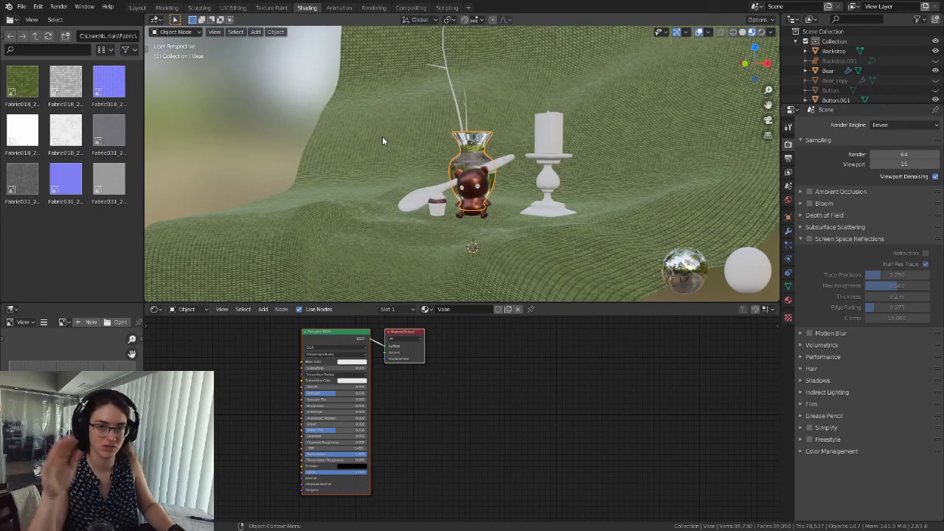
{"action": "scroll", "coordinate": [398, 139], "scroll_direction": "up", "scroll_amount": 4}
{"action": "middle_click_drag", "start_coordinate": [397, 139], "coordinate": [442, 155]}
{"action": "middle_click_drag", "start_coordinate": [443, 155], "coordinate": [489, 173], "text": "shift"}
{"action": "scroll", "coordinate": [489, 173], "scroll_direction": "down", "scroll_amount": 3}
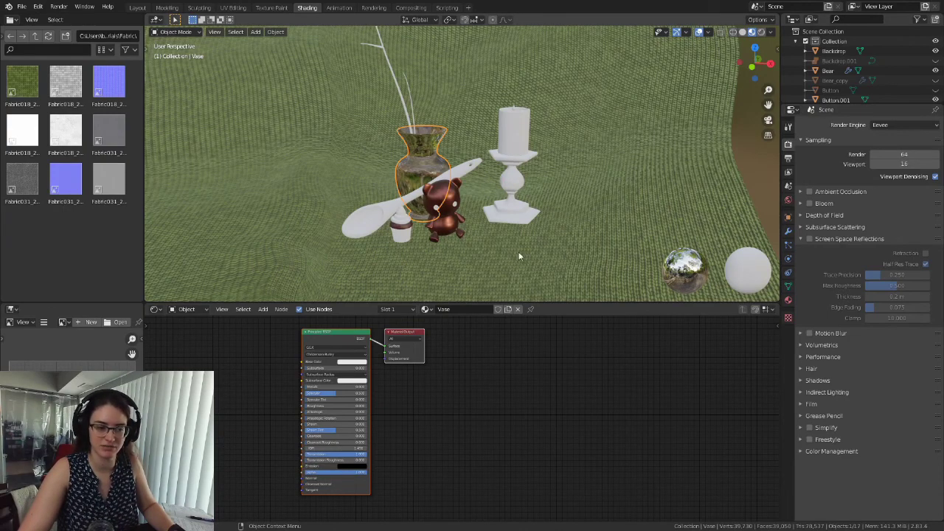
{"action": "scroll", "coordinate": [501, 232], "scroll_direction": "up", "scroll_amount": 3}
{"action": "middle_click_drag", "start_coordinate": [484, 204], "coordinate": [468, 169], "text": "shift"}
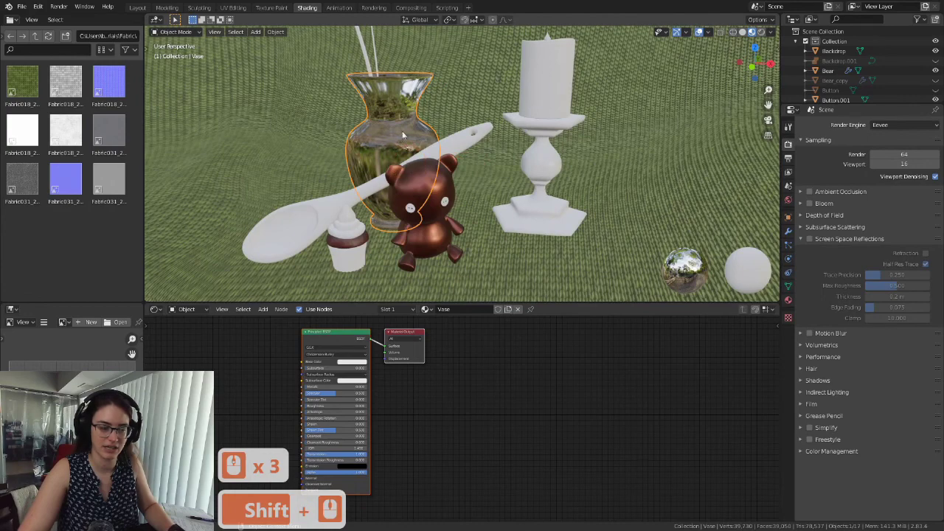
{"action": "middle_click_drag", "start_coordinate": [418, 109], "coordinate": [448, 185]}
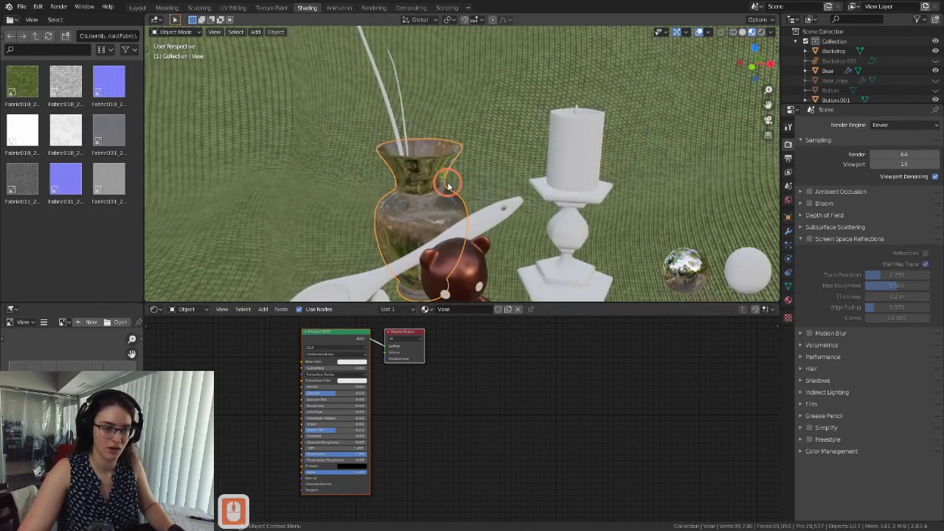
{"action": "scroll", "coordinate": [447, 186], "scroll_direction": "up", "scroll_amount": 3}
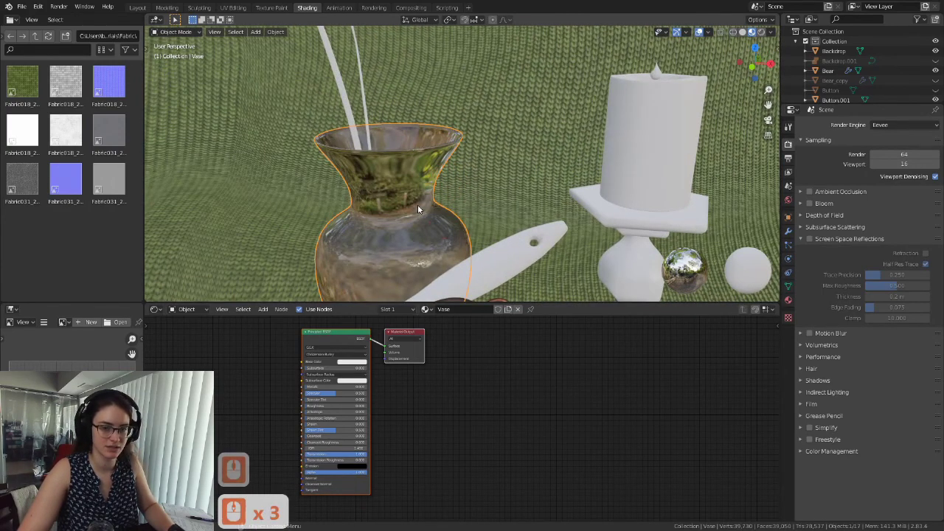
{"action": "middle_click_drag", "start_coordinate": [418, 205], "coordinate": [474, 177], "text": "shift"}
{"action": "scroll", "coordinate": [446, 153], "scroll_direction": "down", "scroll_amount": 2}
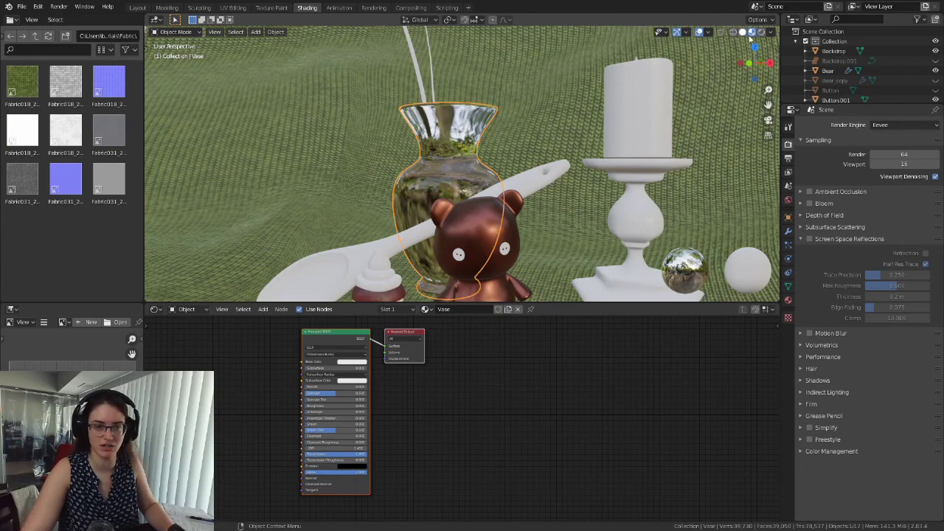
{"action": "scroll", "coordinate": [534, 178], "scroll_direction": "down", "scroll_amount": 3}
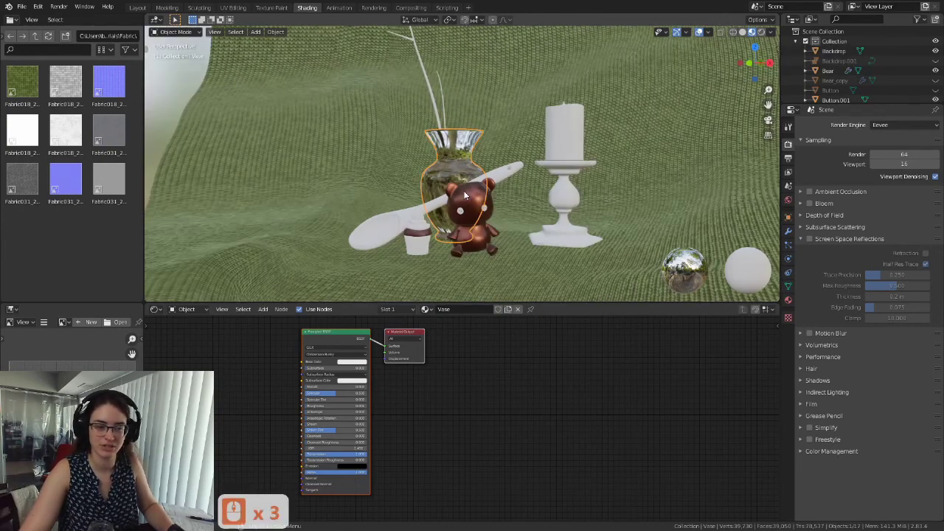
{"action": "mouse_move", "coordinate": [530, 177]}
{"action": "middle_mouse_down", "text": "shift"}
{"action": "mouse_move", "coordinate": [469, 146]}
{"action": "mouse_move", "coordinate": [461, 185]}
{"action": "mouse_move", "coordinate": [490, 204]}
{"action": "middle_mouse_up", "text": "shift"}
{"action": "scroll", "coordinate": [508, 254], "scroll_direction": "up", "scroll_amount": 3}
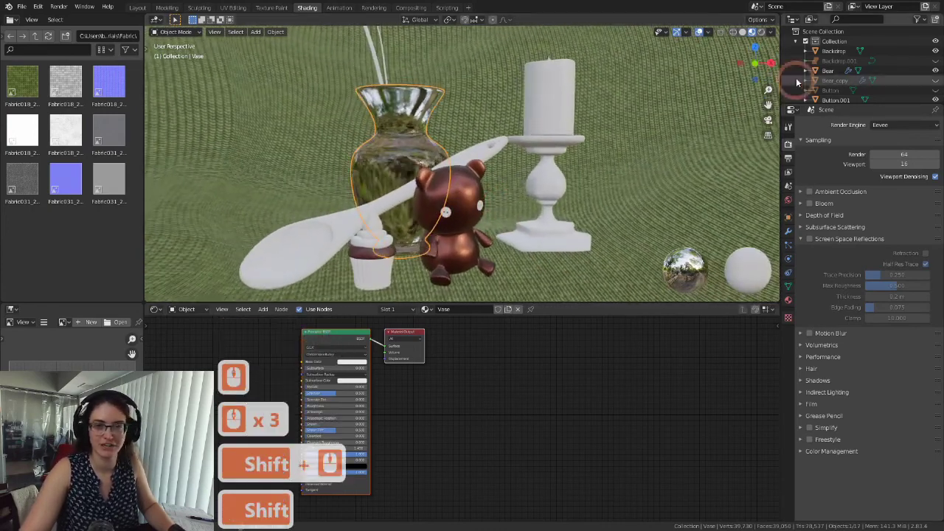
Step: Preview the still life in Eevee's Rendered shading and return to Material Preview
{"action": "left_click", "coordinate": [742, 32]}
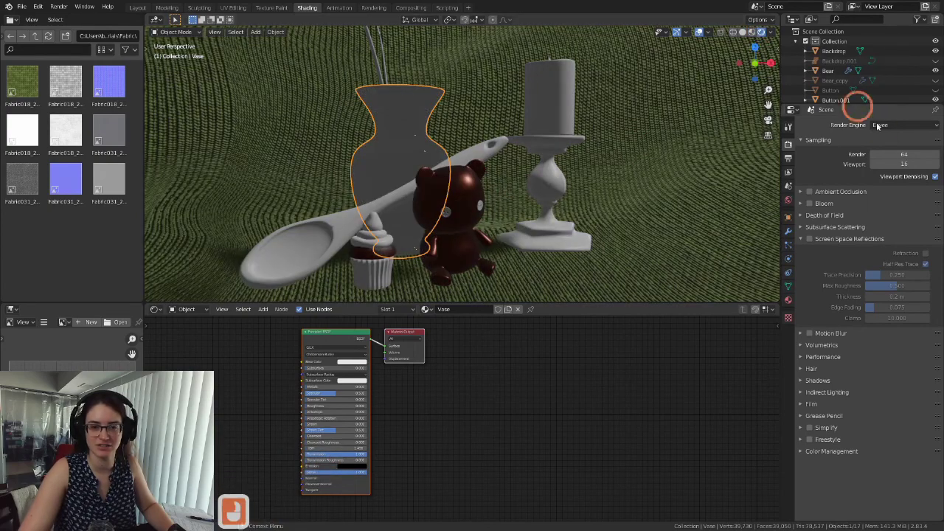
{"action": "left_click", "coordinate": [899, 124]}
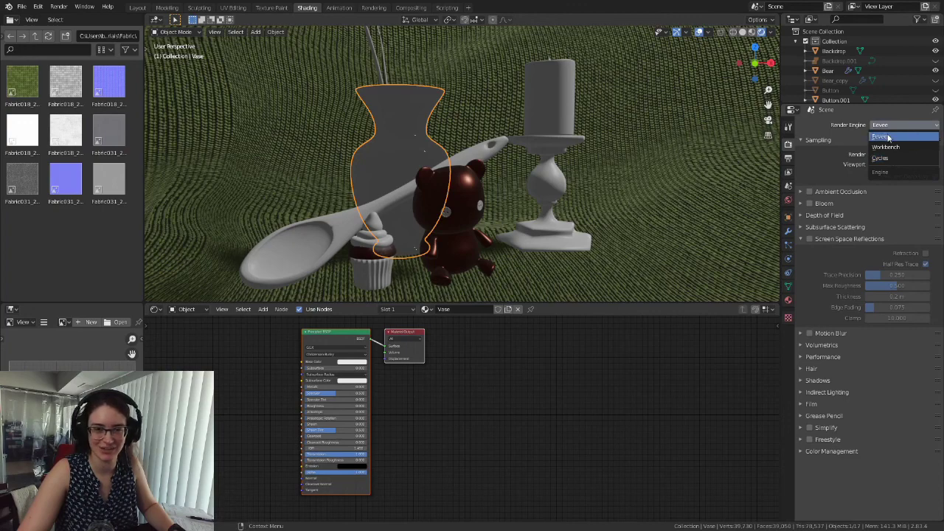
{"action": "left_click", "coordinate": [753, 33]}
Step: Enable Screen Space Reflections with the Refraction option in the Eevee render settings
{"action": "scroll", "coordinate": [537, 177], "scroll_direction": "down", "scroll_amount": 2}
{"action": "scroll", "coordinate": [498, 220], "scroll_direction": "up", "scroll_amount": 3}
{"action": "mouse_move", "coordinate": [537, 174]}
{"action": "middle_mouse_down"}
{"action": "mouse_move", "coordinate": [498, 219]}
{"action": "mouse_move", "coordinate": [573, 197]}
{"action": "mouse_move", "coordinate": [523, 188]}
{"action": "mouse_move", "coordinate": [549, 182]}
{"action": "mouse_move", "coordinate": [529, 192]}
{"action": "mouse_move", "coordinate": [550, 168]}
{"action": "middle_mouse_up"}
{"action": "scroll", "coordinate": [573, 196], "scroll_direction": "down", "scroll_amount": 2}
{"action": "scroll", "coordinate": [529, 192], "scroll_direction": "up", "scroll_amount": 2}
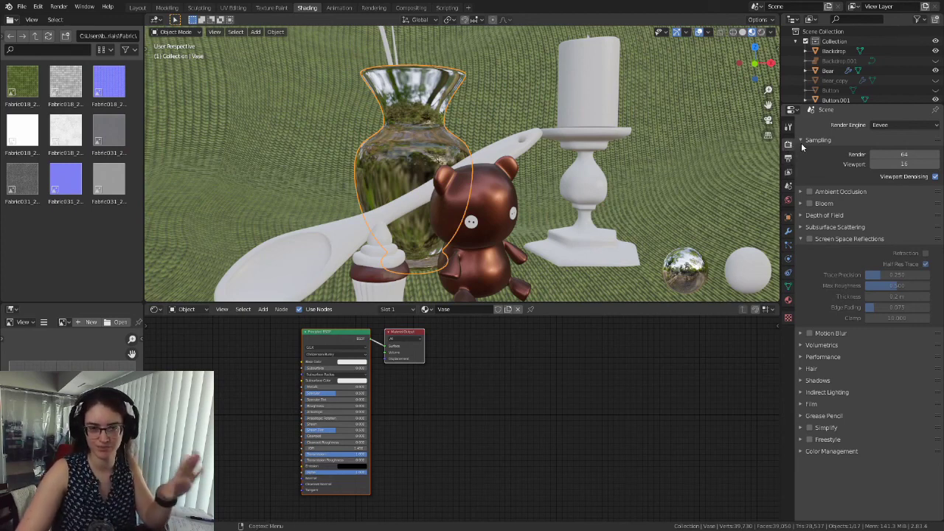
{"action": "left_click", "coordinate": [810, 239]}
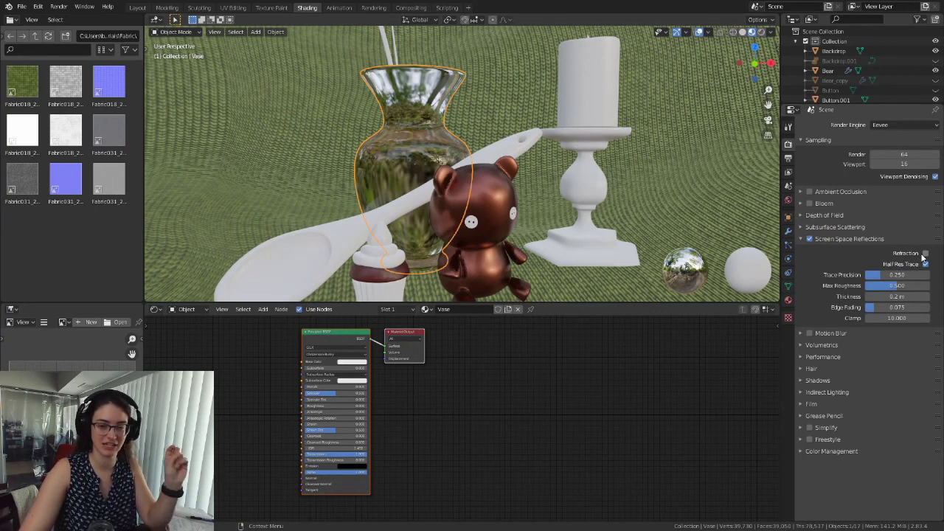
{"action": "left_click", "coordinate": [925, 254]}
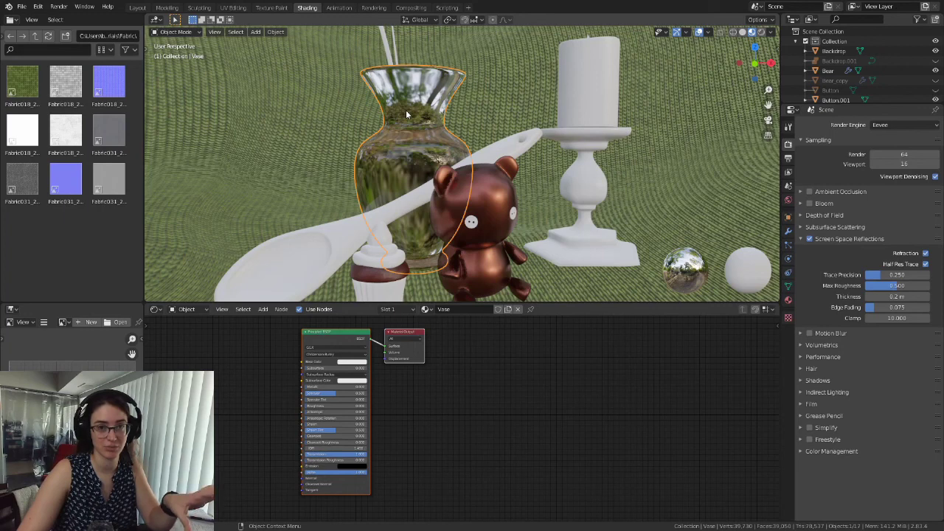
Step: Enable Screen Space Refraction in the Vase material's settings
{"action": "left_click", "coordinate": [788, 300]}
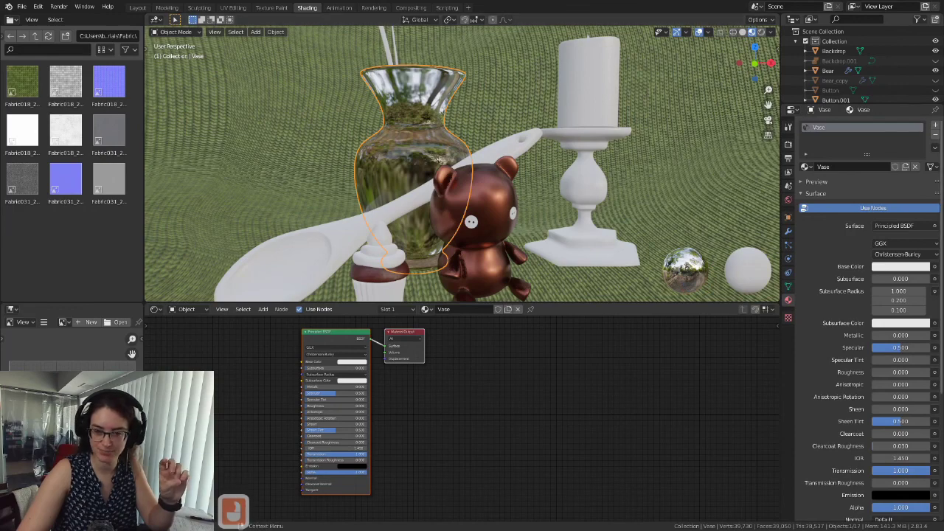
{"action": "scroll", "coordinate": [813, 405], "scroll_direction": "down", "scroll_amount": 2}
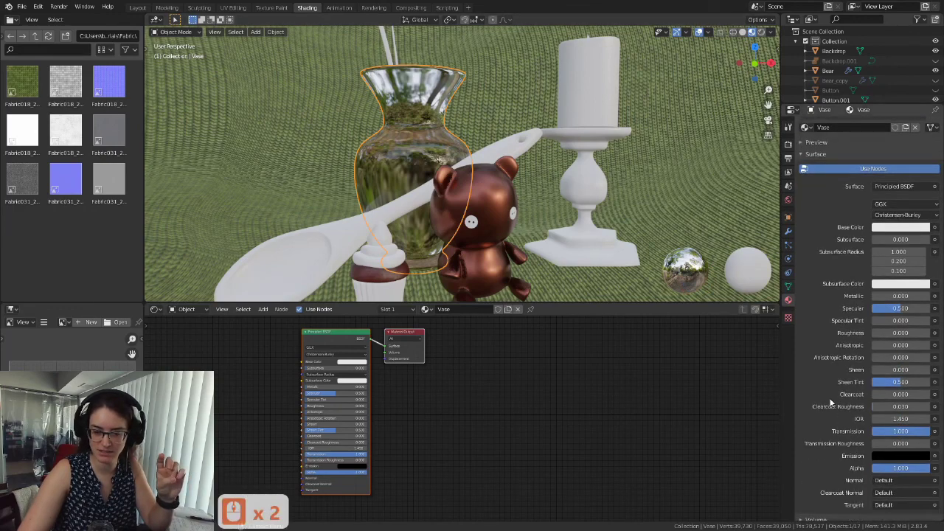
{"action": "scroll", "coordinate": [830, 402], "scroll_direction": "down", "scroll_amount": 6}
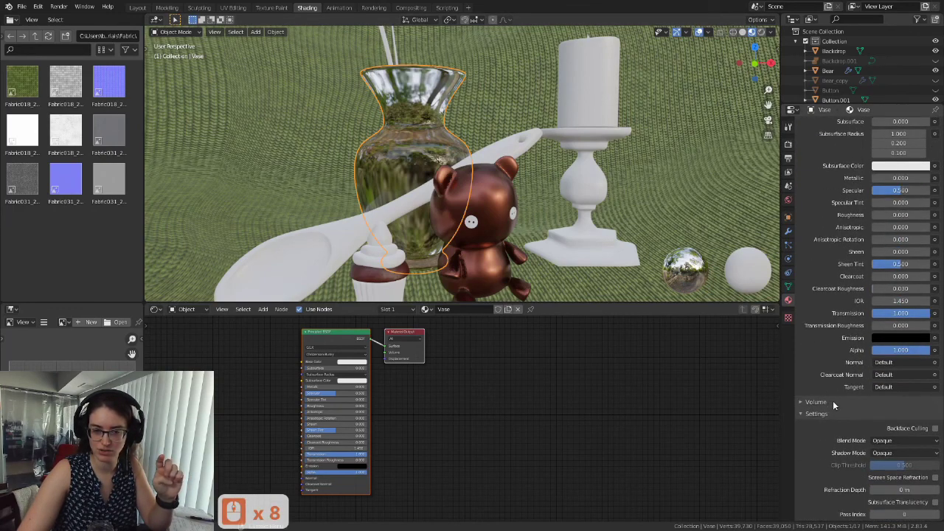
{"action": "scroll", "coordinate": [829, 411], "scroll_direction": "down", "scroll_amount": 2}
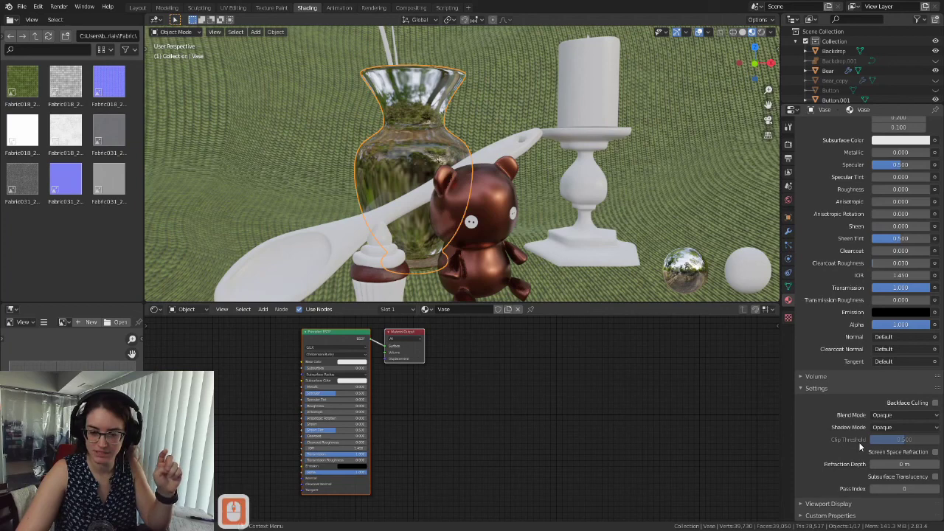
{"action": "left_click", "coordinate": [935, 451]}
Step: Inspect the vase's refraction up close and set the Vase material's Refraction Depth to 0.1 m
{"action": "middle_click_drag", "start_coordinate": [375, 180], "coordinate": [442, 195]}
{"action": "scroll", "coordinate": [405, 196], "scroll_direction": "up", "scroll_amount": 2}
{"action": "scroll", "coordinate": [431, 225], "scroll_direction": "up", "scroll_amount": 1}
{"action": "scroll", "coordinate": [431, 229], "scroll_direction": "down", "scroll_amount": 6}
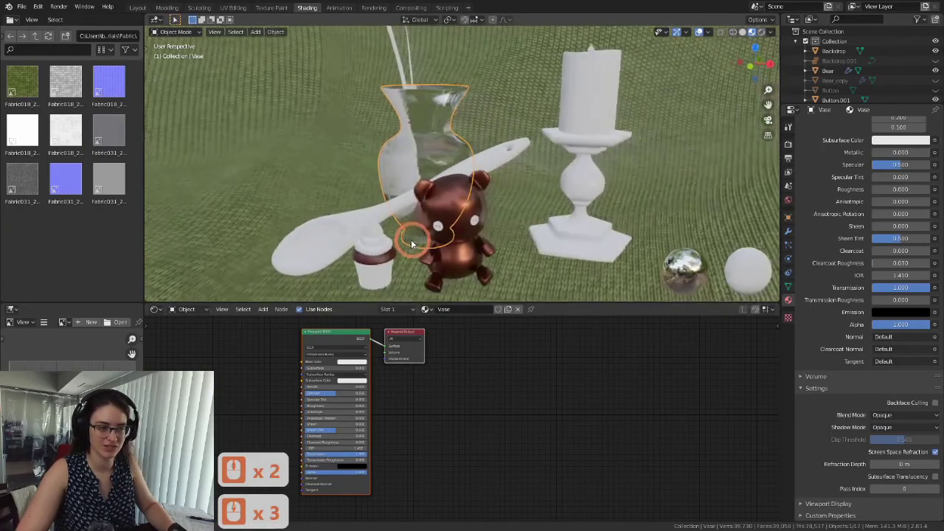
{"action": "scroll", "coordinate": [414, 245], "scroll_direction": "up", "scroll_amount": 6}
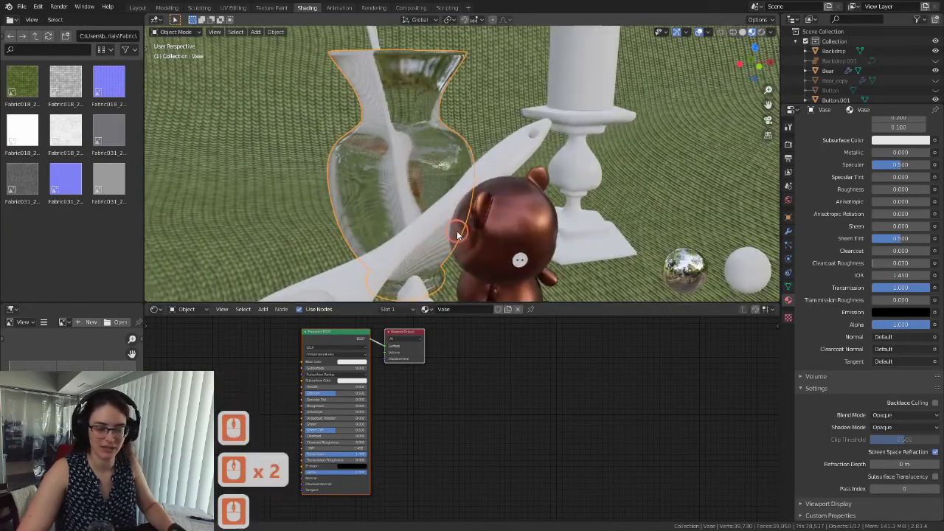
{"action": "middle_click_drag", "start_coordinate": [457, 234], "coordinate": [476, 236]}
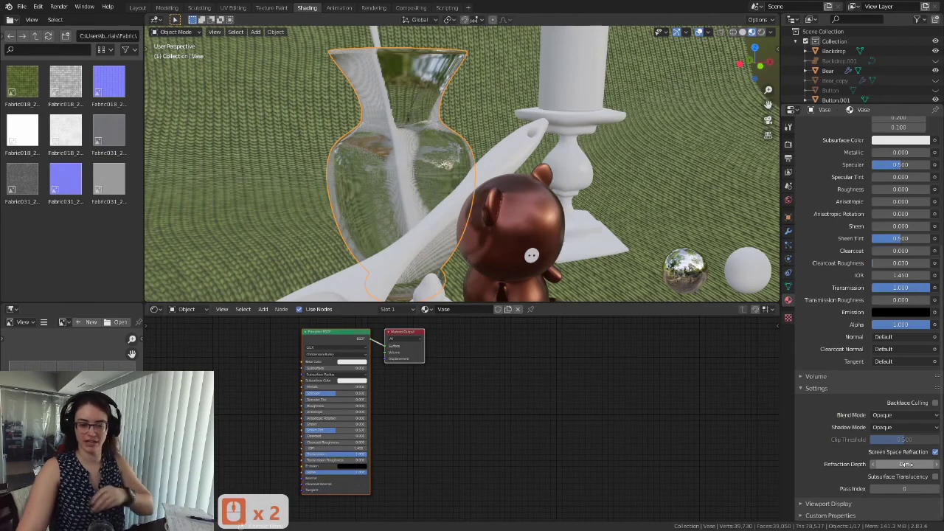
{"action": "left_click", "coordinate": [906, 462]}
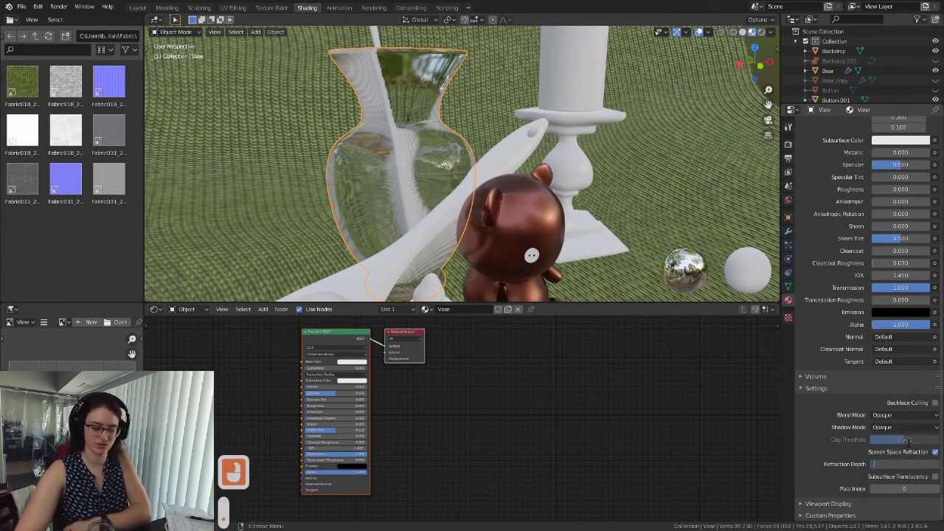
{"action": "type", "text": ".1"}
{"action": "key", "text": "Return"}
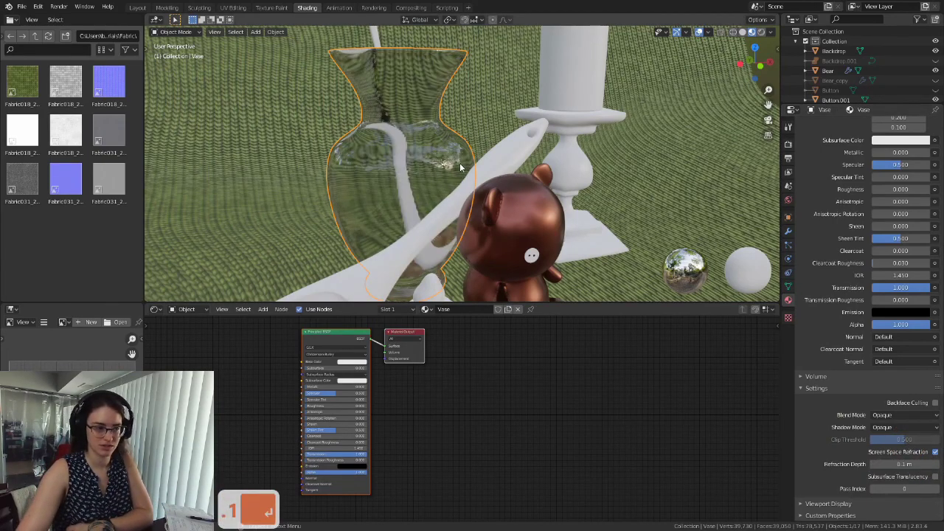
Step: Try a Refraction Depth of 0.001 m on the Vase material
{"action": "scroll", "coordinate": [461, 168], "scroll_direction": "down", "scroll_amount": 2}
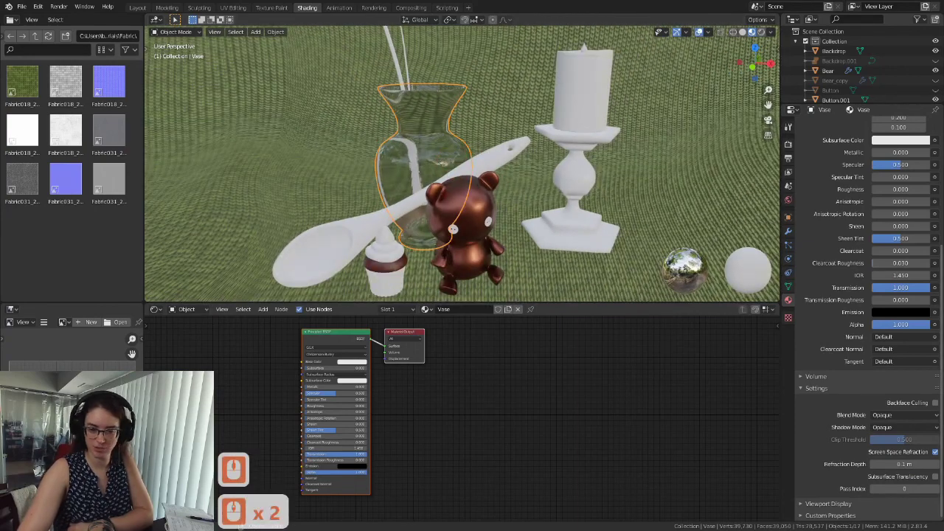
{"action": "left_click", "coordinate": [901, 463]}
{"action": "type", "text": ".0"}
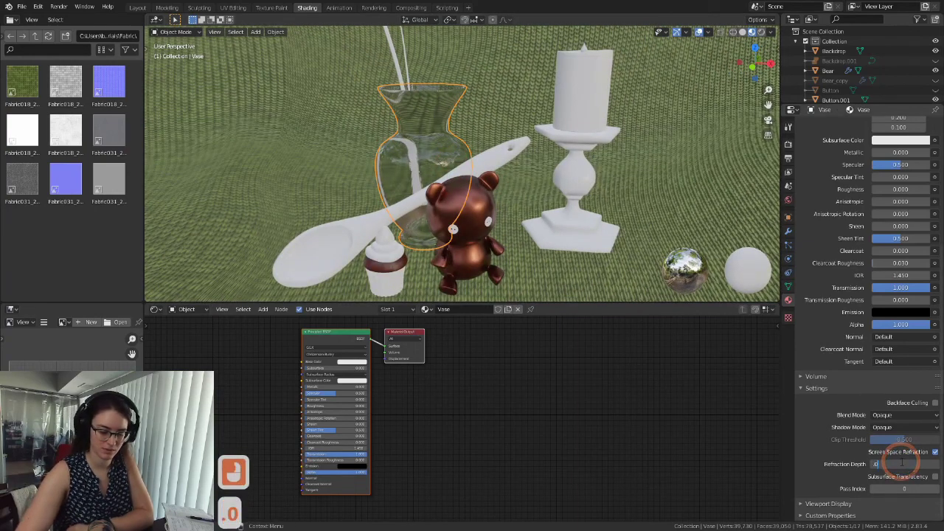
{"action": "type", "text": "01"}
{"action": "key", "text": "Return"}
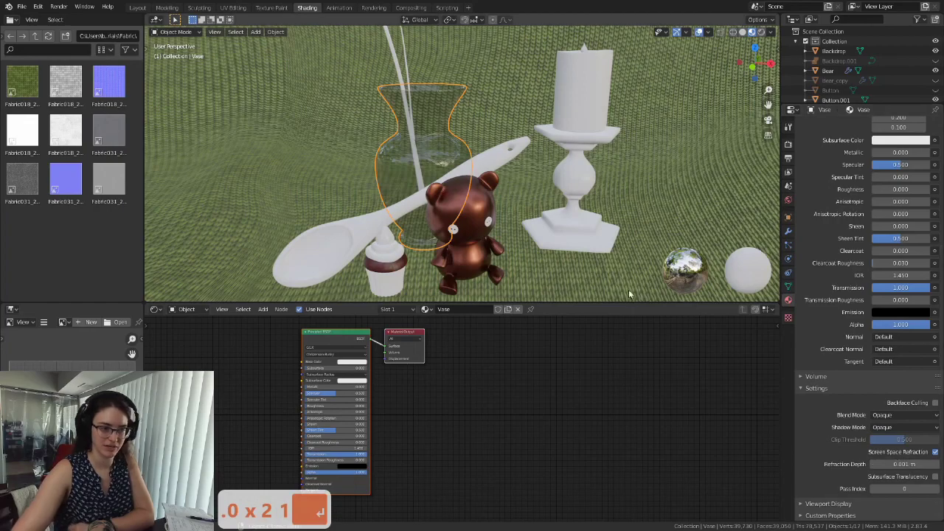
Step: Inspect the vase up close and try a Refraction Depth of 0.005 m on its material
{"action": "middle_click_drag", "start_coordinate": [451, 153], "coordinate": [464, 185]}
{"action": "scroll", "coordinate": [483, 145], "scroll_direction": "up", "scroll_amount": 2}
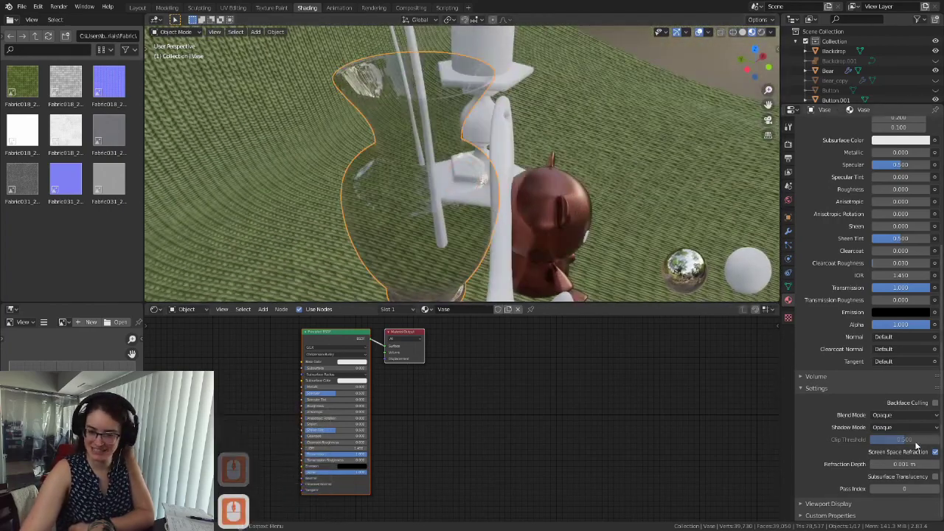
{"action": "double_click", "coordinate": [919, 464]}
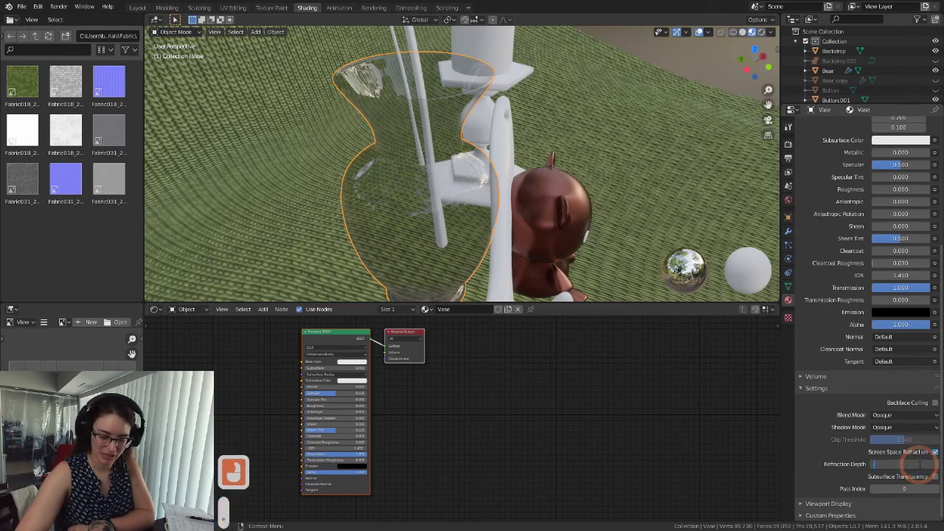
{"action": "type", "text": ".005"}
{"action": "key", "text": "Return"}
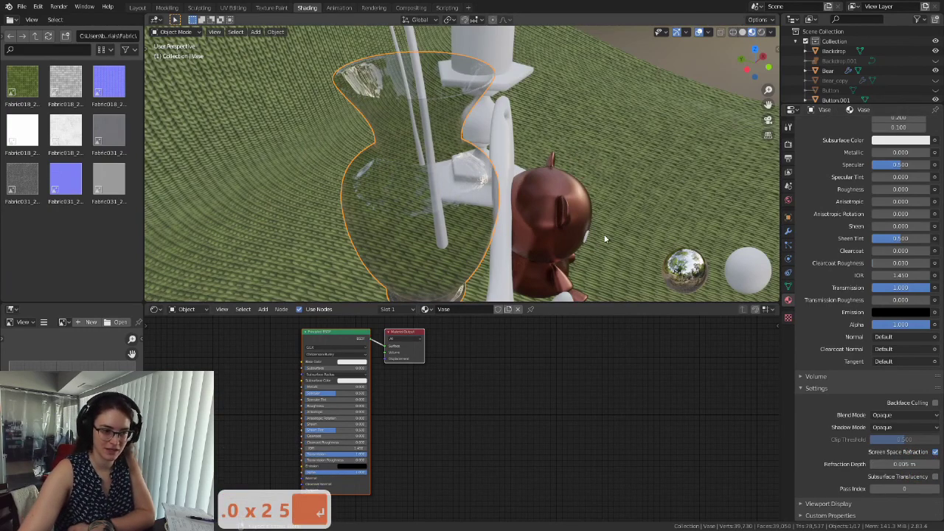
Step: View the whole still life and try a Refraction Depth of 0.008 m on the Vase material
{"action": "middle_click_drag", "start_coordinate": [605, 238], "coordinate": [561, 206]}
{"action": "scroll", "coordinate": [512, 167], "scroll_direction": "down", "scroll_amount": 3}
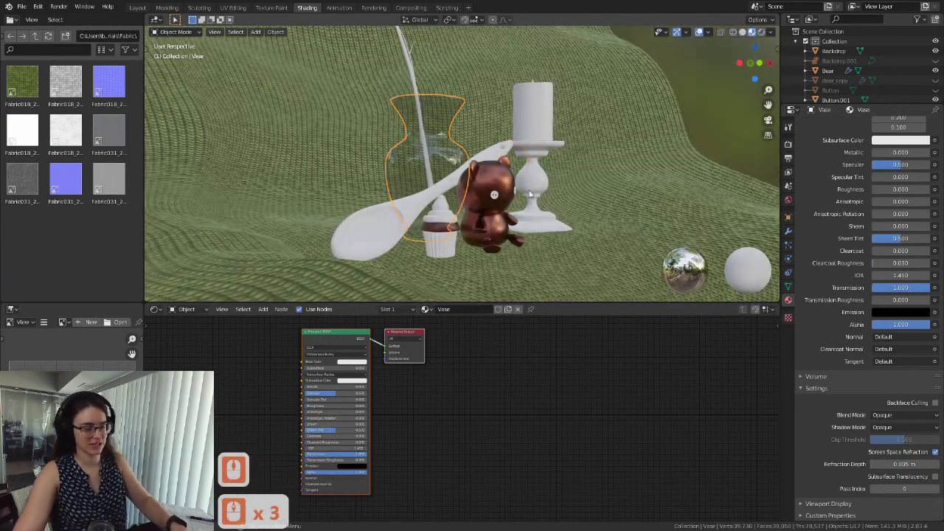
{"action": "left_click", "coordinate": [914, 465]}
{"action": "type", "text": ".008"}
{"action": "key", "text": "Return"}
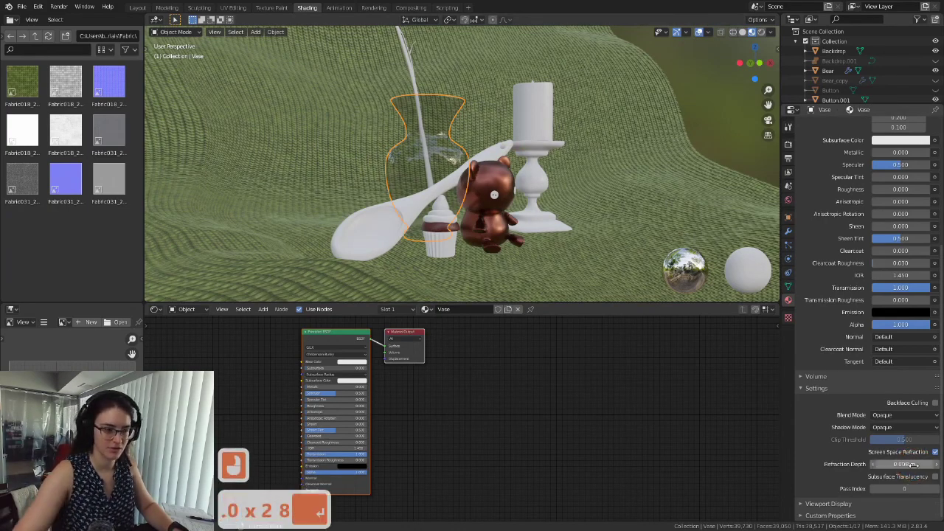
Step: Check the vase from closer up and lower its Refraction Depth to 0.001 m again
{"action": "scroll", "coordinate": [596, 253], "scroll_direction": "up", "scroll_amount": 3}
{"action": "middle_click_drag", "start_coordinate": [516, 186], "coordinate": [501, 225]}
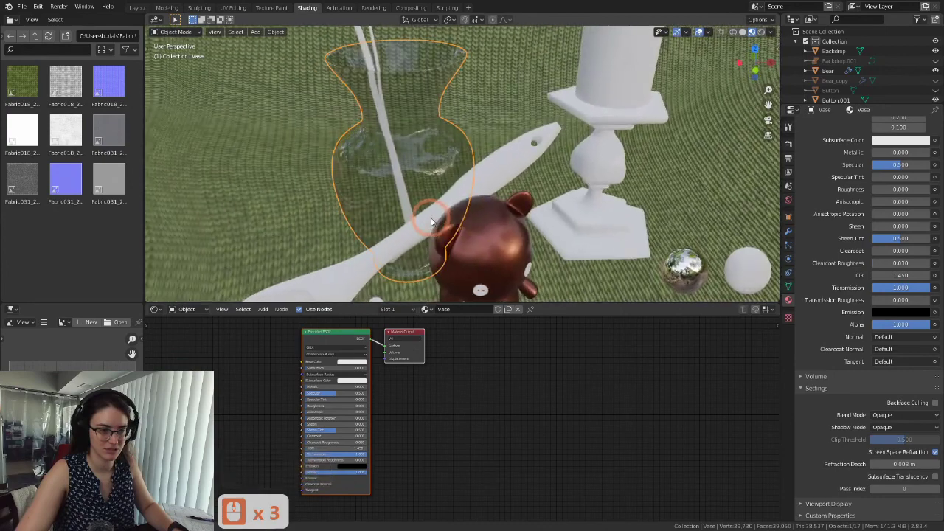
{"action": "double_click", "coordinate": [918, 465]}
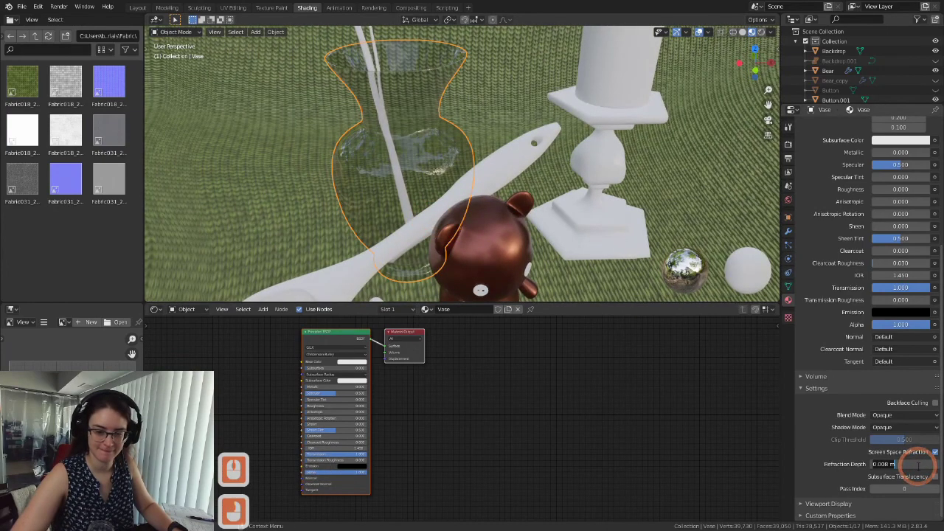
{"action": "key", "text": "BackSpace"}
{"action": "type", "text": ".001"}
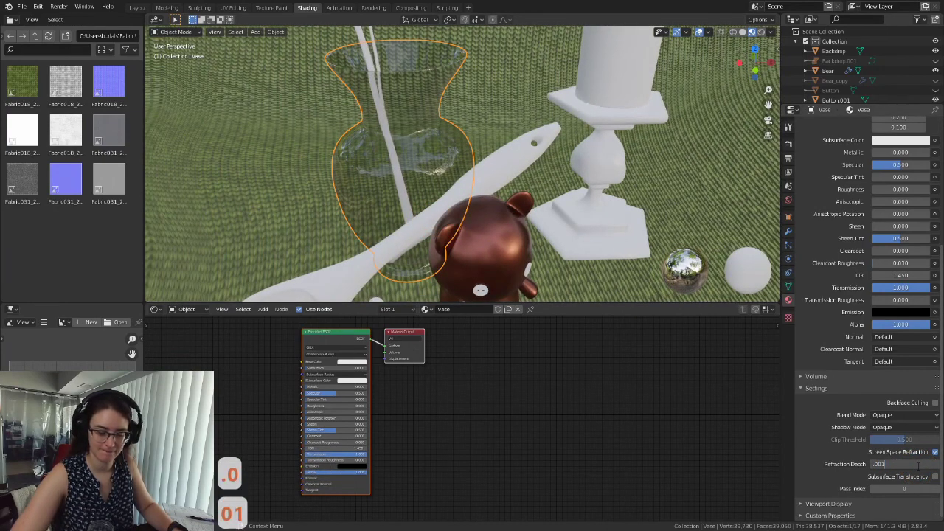
{"action": "key", "text": "Return"}
Step: Try a Refraction Depth of 0.01 m on the Vase material
{"action": "double_click", "coordinate": [912, 465]}
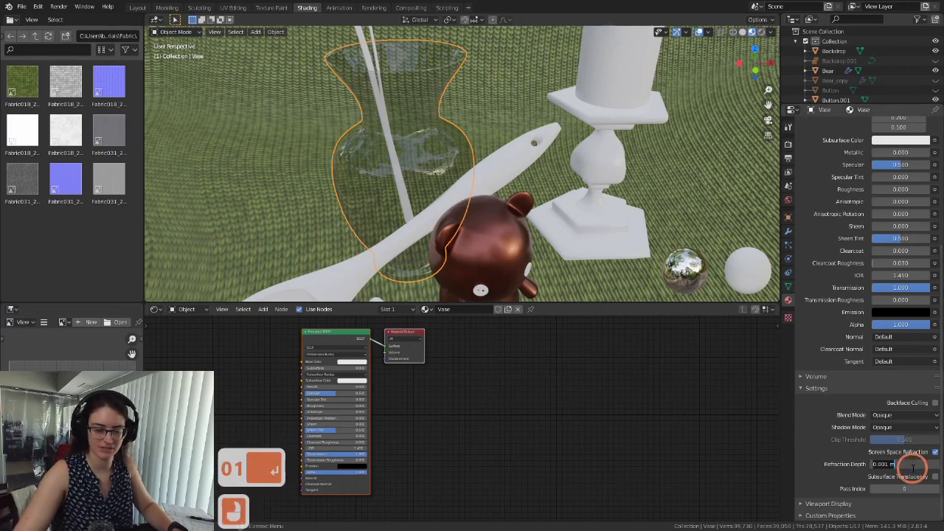
{"action": "type", "text": ".01"}
{"action": "key", "text": "Return"}
Step: Compare the vase within the still life and raise its Refraction Depth to 0.08 m
{"action": "middle_click_drag", "start_coordinate": [480, 185], "coordinate": [432, 151]}
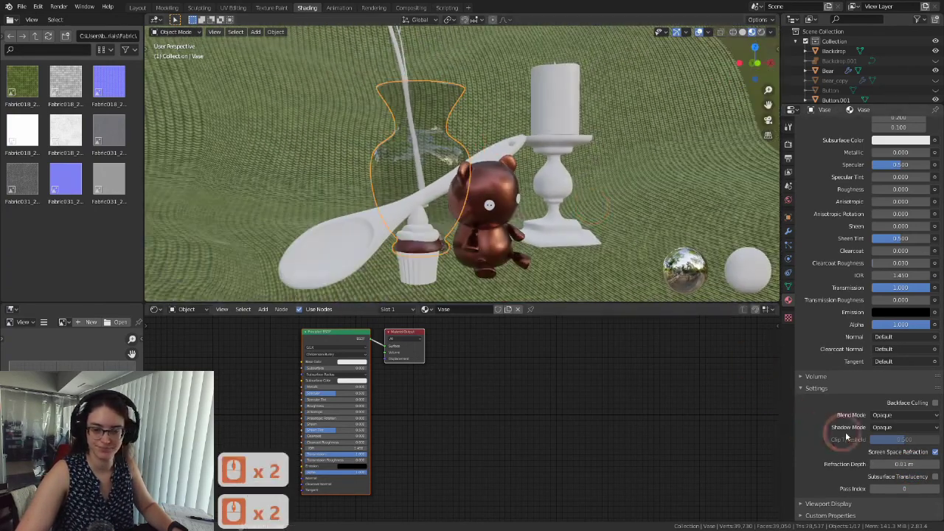
{"action": "double_click", "coordinate": [912, 465]}
{"action": "key", "text": "BackSpace"}
{"action": "type", "text": ".08"}
{"action": "key", "text": "Return"}
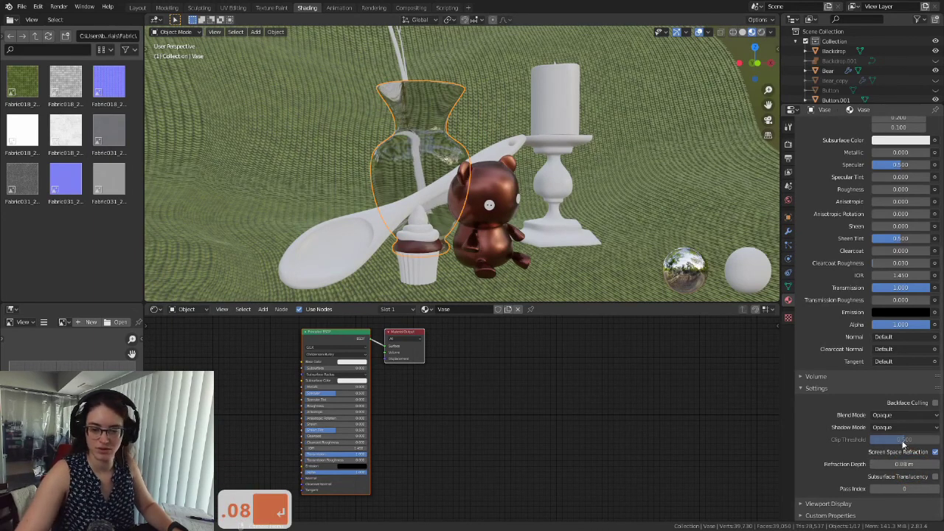
Step: Reduce the Vase material's Refraction Depth to 0.05 m
{"action": "double_click", "coordinate": [914, 466]}
{"action": "type", "text": ".05"}
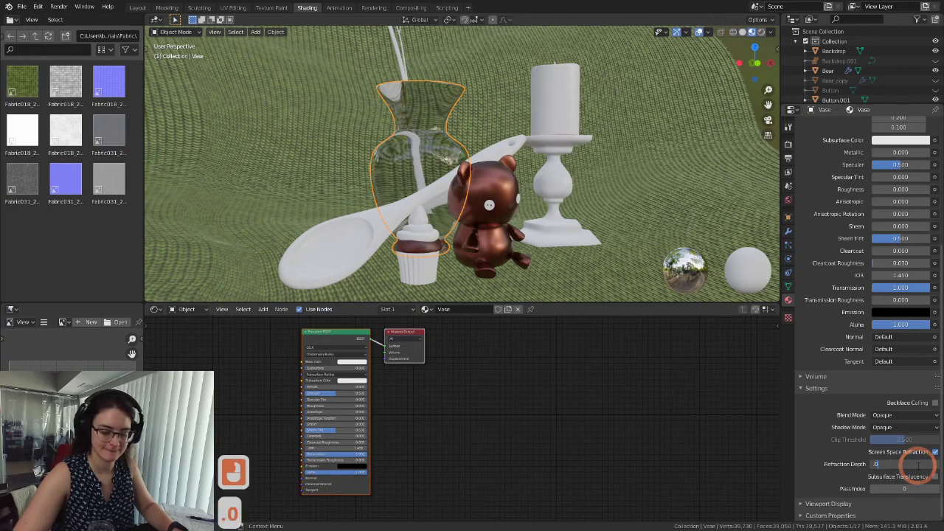
{"action": "key", "text": "Return"}
Step: Try a Refraction Depth of 0.02 m on the Vase material
{"action": "middle_click_drag", "start_coordinate": [627, 221], "coordinate": [599, 209]}
{"action": "double_click", "coordinate": [911, 464]}
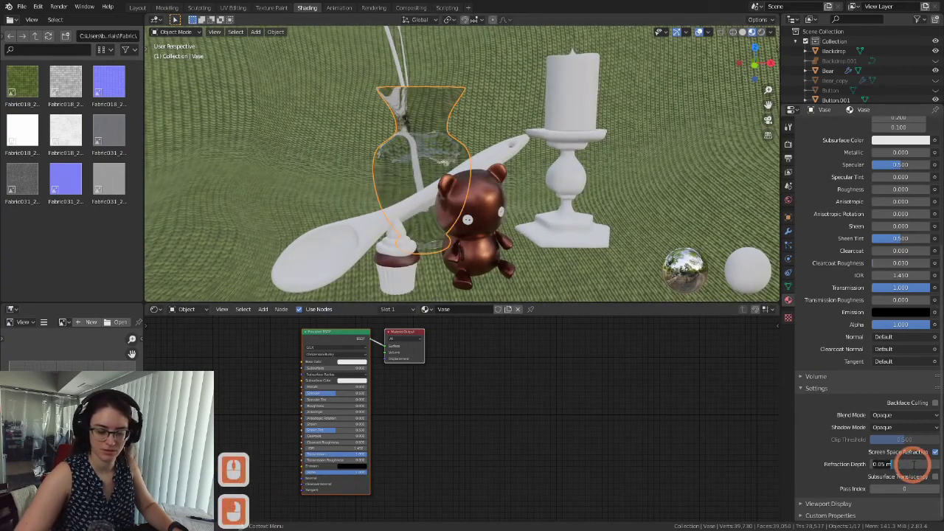
{"action": "type", "text": ".0"}
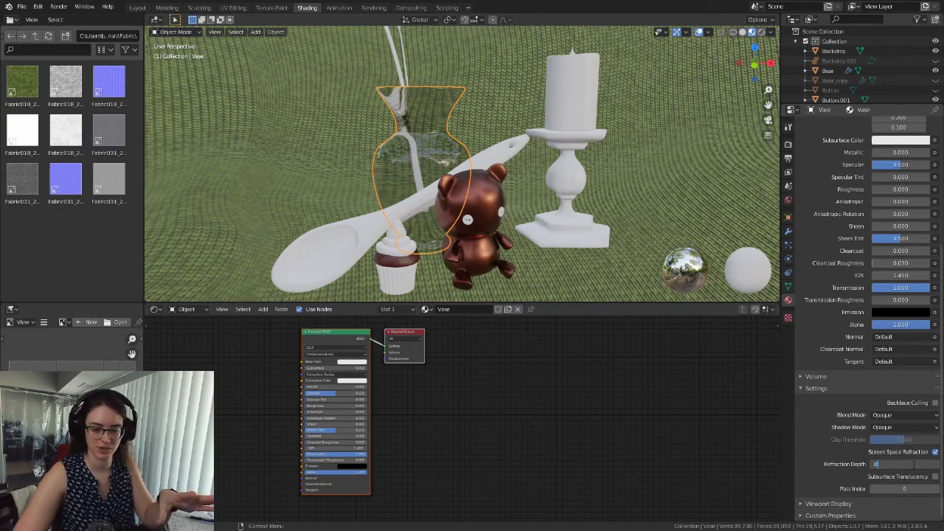
{"action": "type", "text": "2"}
{"action": "key", "text": "Return"}
Step: Examine the refraction through the vase from several angles and set its Refraction Depth to 0.05 m
{"action": "middle_click_drag", "start_coordinate": [465, 214], "coordinate": [510, 159]}
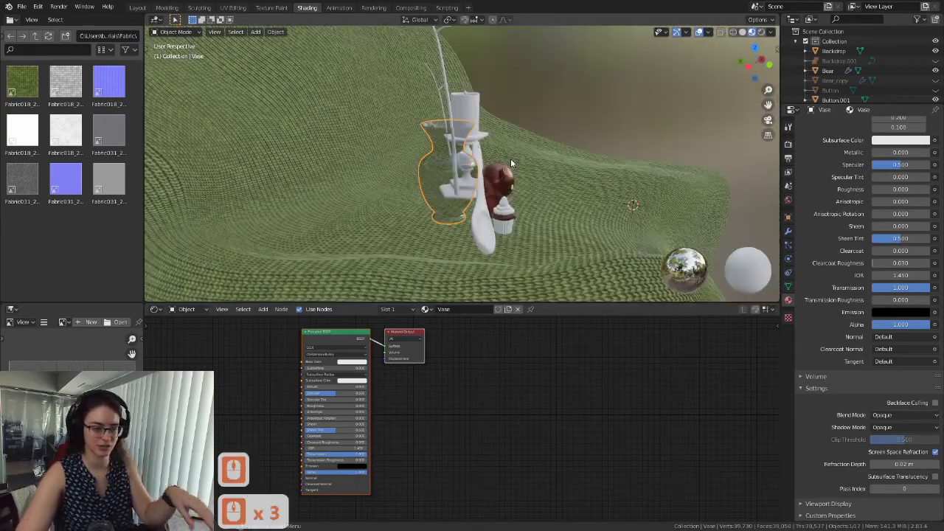
{"action": "middle_click_drag", "start_coordinate": [505, 196], "coordinate": [538, 186]}
{"action": "scroll", "coordinate": [516, 217], "scroll_direction": "up", "scroll_amount": 3}
{"action": "middle_click_drag", "start_coordinate": [514, 256], "coordinate": [584, 172]}
{"action": "middle_click_drag", "start_coordinate": [429, 155], "coordinate": [470, 194]}
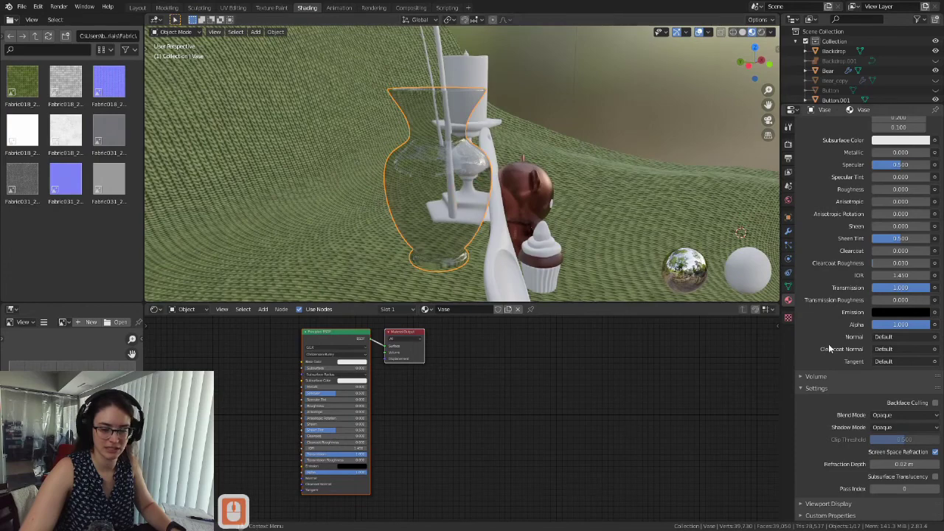
{"action": "mouse_move", "coordinate": [525, 193]}
{"action": "middle_mouse_down"}
{"action": "mouse_move", "coordinate": [499, 199]}
{"action": "mouse_move", "coordinate": [525, 194]}
{"action": "middle_mouse_up"}
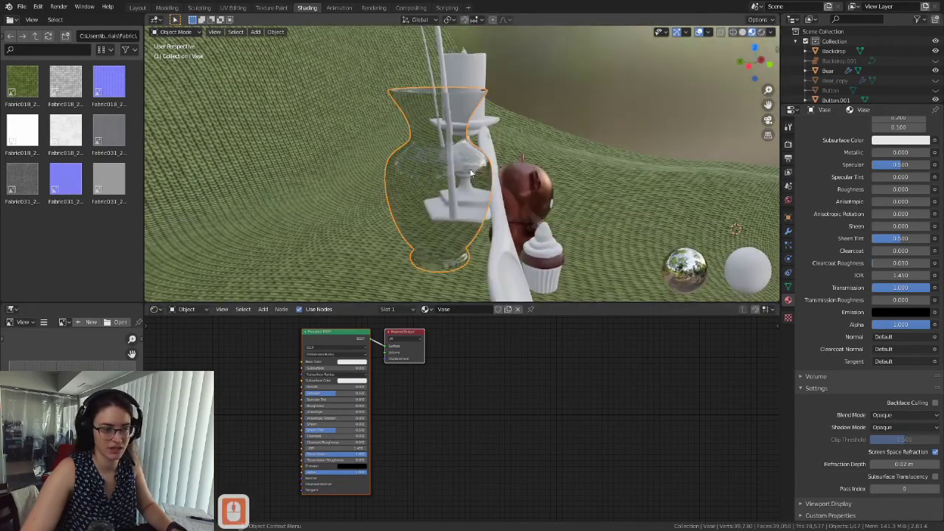
{"action": "middle_click_drag", "start_coordinate": [460, 234], "coordinate": [441, 224]}
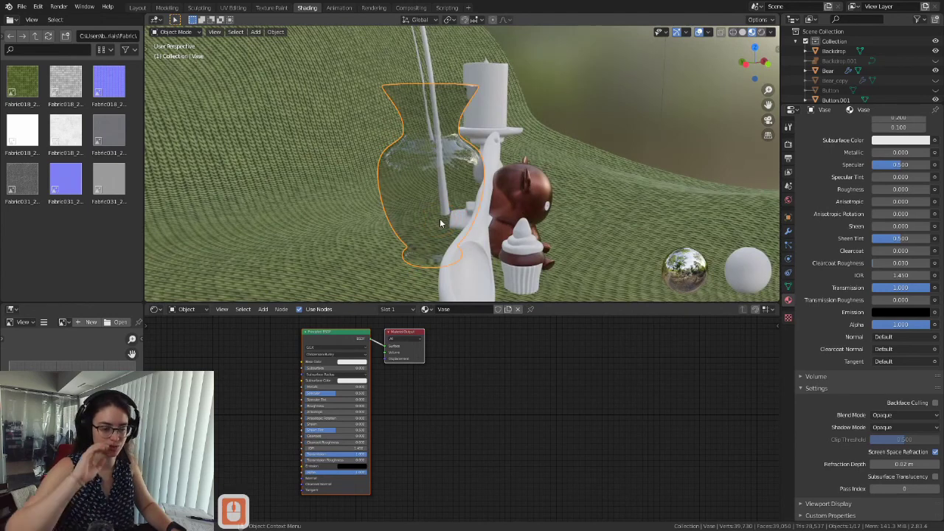
{"action": "left_click", "coordinate": [919, 464]}
{"action": "type", "text": ".0"}
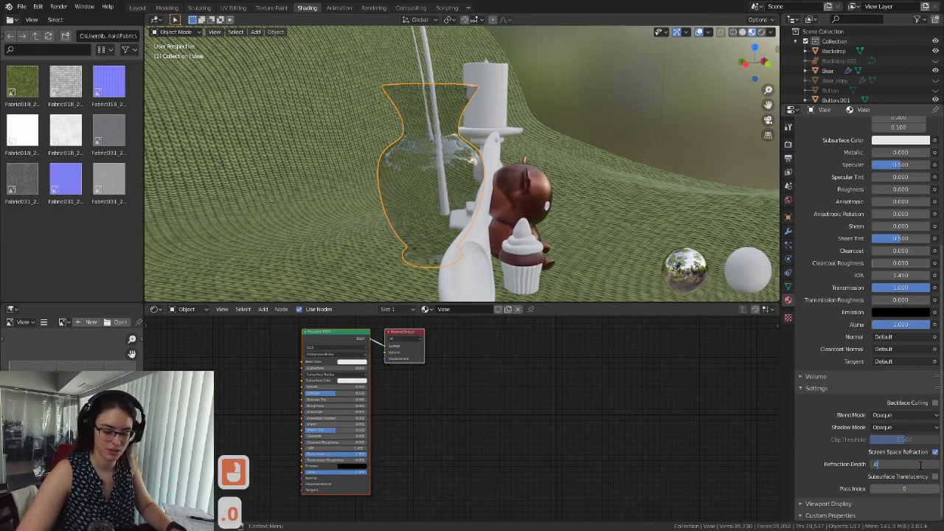
{"action": "type", "text": "5"}
{"action": "key", "text": "Return"}
Step: Review the vase's refraction and Eevee's Screen Space Reflections settings, returning to the Vase material settings
{"action": "mouse_move", "coordinate": [519, 212]}
{"action": "middle_mouse_down"}
{"action": "mouse_move", "coordinate": [508, 174]}
{"action": "mouse_move", "coordinate": [491, 184]}
{"action": "mouse_move", "coordinate": [521, 196]}
{"action": "middle_mouse_up"}
{"action": "scroll", "coordinate": [457, 185], "scroll_direction": "up", "scroll_amount": 4}
{"action": "scroll", "coordinate": [489, 192], "scroll_direction": "down", "scroll_amount": 3}
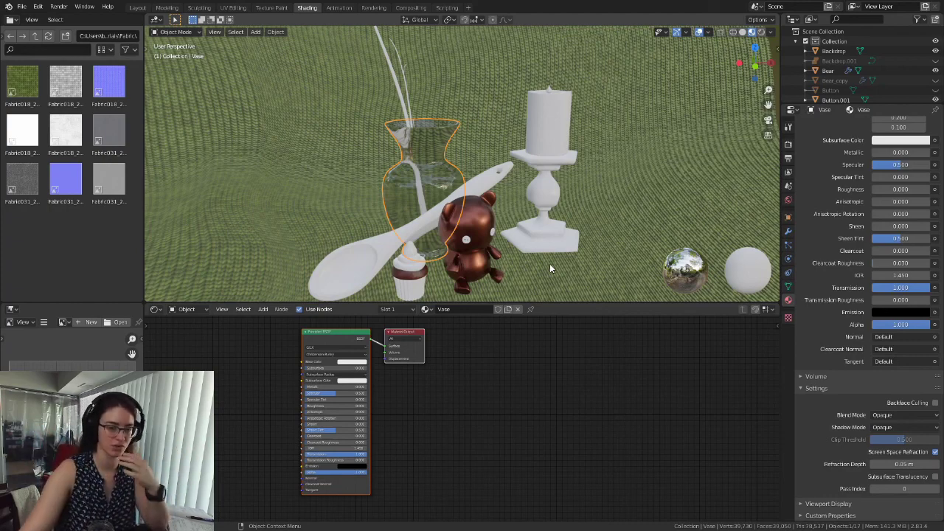
{"action": "left_click", "coordinate": [787, 145]}
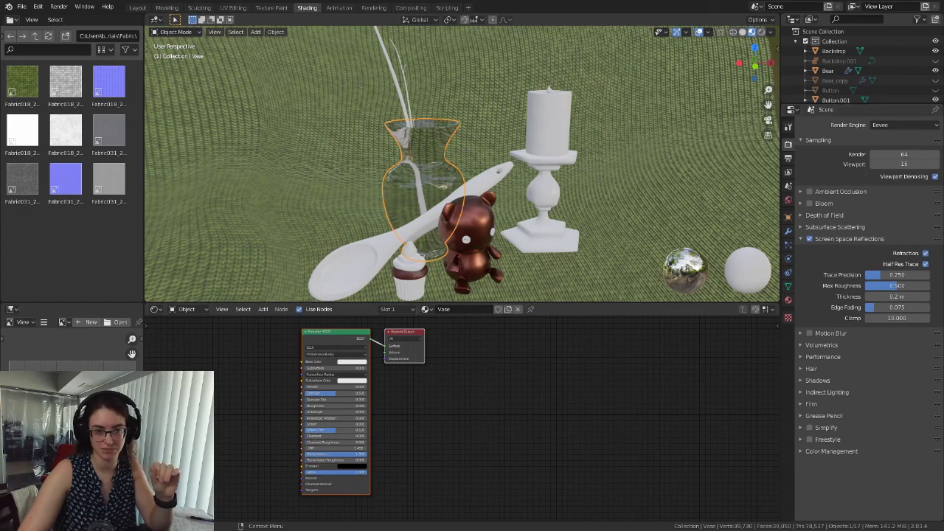
{"action": "middle_click_drag", "start_coordinate": [525, 223], "coordinate": [464, 218]}
{"action": "scroll", "coordinate": [453, 222], "scroll_direction": "up", "scroll_amount": 2}
{"action": "scroll", "coordinate": [465, 216], "scroll_direction": "down", "scroll_amount": 3}
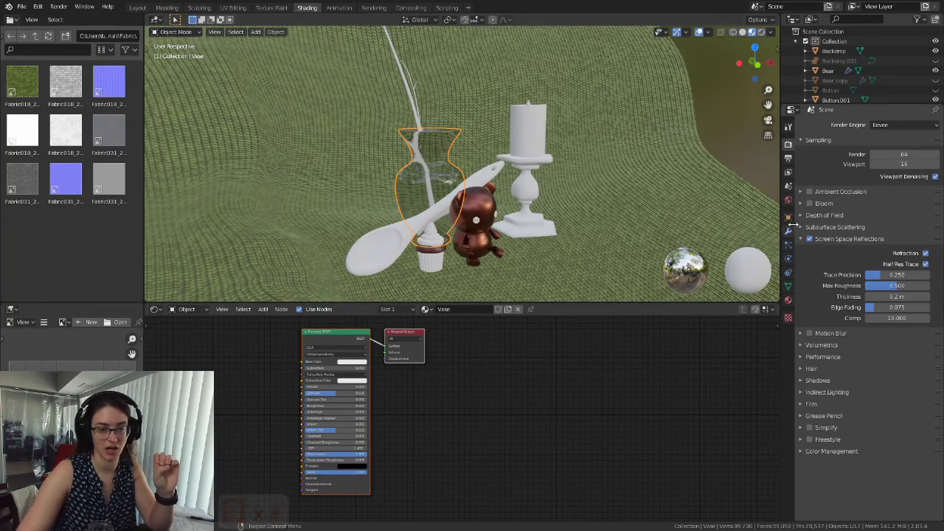
{"action": "left_click", "coordinate": [789, 301]}
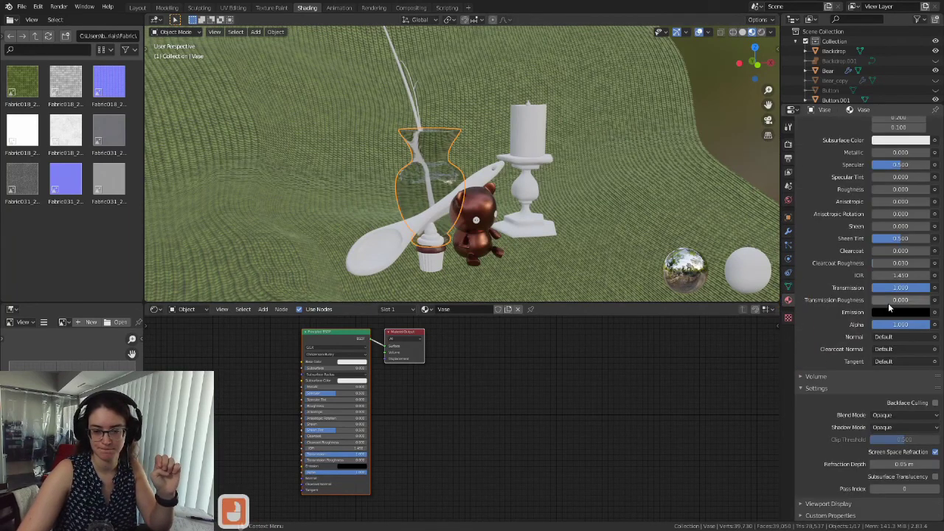
Step: Raise the Vase material's Transmission Roughness to 1.000 while viewing the vase up close
{"action": "middle_click_drag", "start_coordinate": [555, 186], "coordinate": [547, 191]}
{"action": "scroll", "coordinate": [509, 177], "scroll_direction": "up", "scroll_amount": 4}
{"action": "middle_click_drag", "start_coordinate": [473, 182], "coordinate": [495, 194], "text": "shift"}
{"action": "scroll", "coordinate": [555, 173], "scroll_direction": "up", "scroll_amount": 3}
{"action": "scroll", "coordinate": [494, 194], "scroll_direction": "down", "scroll_amount": 3}
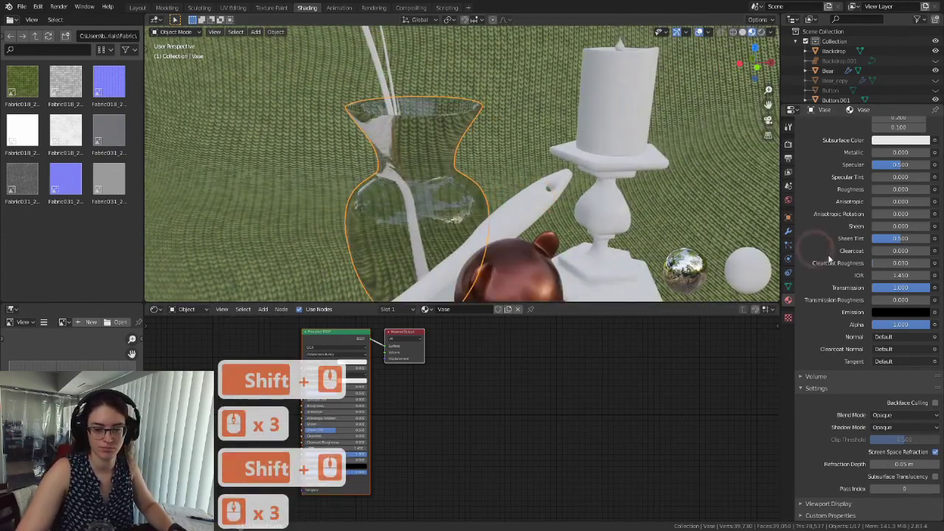
{"action": "left_click", "coordinate": [919, 287]}
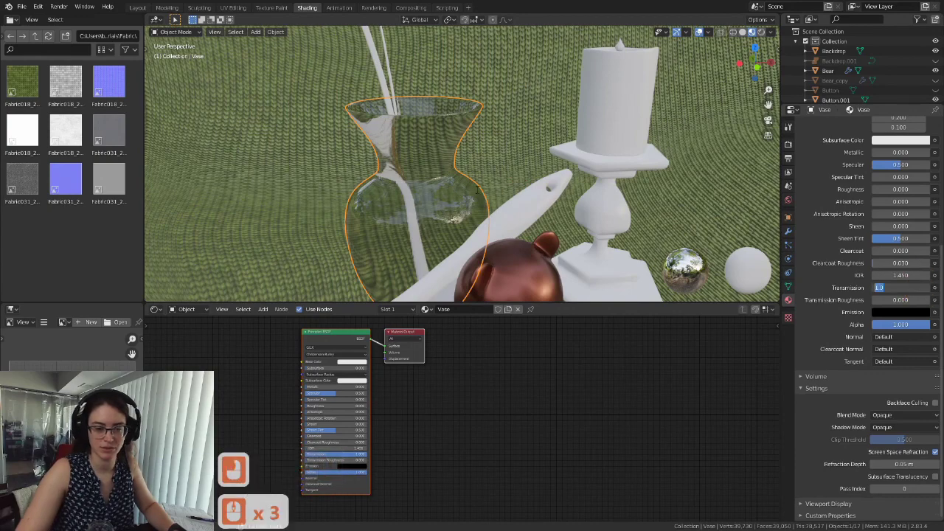
{"action": "key", "text": "Return"}
{"action": "left_click_drag", "start_coordinate": [881, 299], "coordinate": [931, 299]}
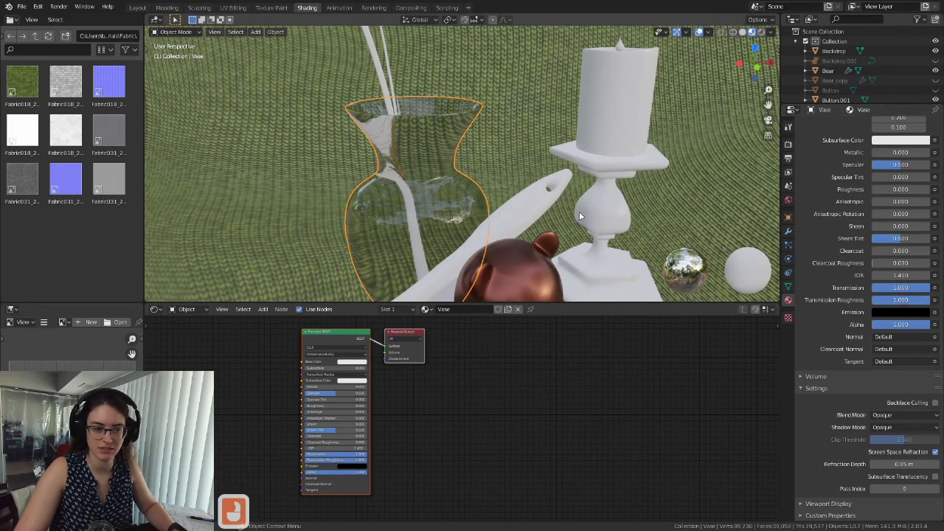
Step: Frost the vase's glass by setting Roughness to about 0.392 and Transmission Roughness to about 0.892
{"action": "scroll", "coordinate": [579, 211], "scroll_direction": "up", "scroll_amount": 3}
{"action": "middle_click_drag", "start_coordinate": [616, 211], "coordinate": [648, 211], "text": "shift"}
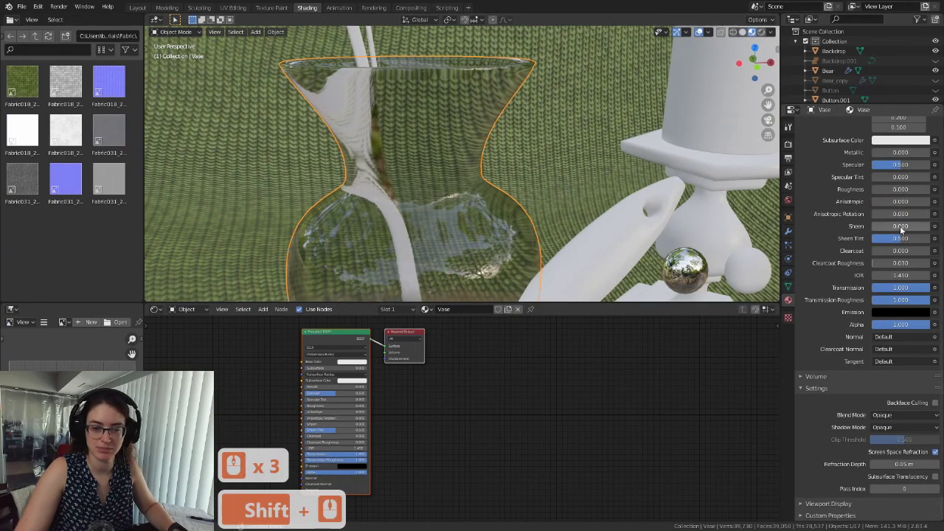
{"action": "scroll", "coordinate": [883, 215], "scroll_direction": "up", "scroll_amount": 1}
{"action": "left_click_drag", "start_coordinate": [882, 209], "coordinate": [910, 211]}
{"action": "scroll", "coordinate": [521, 184], "scroll_direction": "down", "scroll_amount": 3}
{"action": "middle_click_drag", "start_coordinate": [522, 184], "coordinate": [561, 193]}
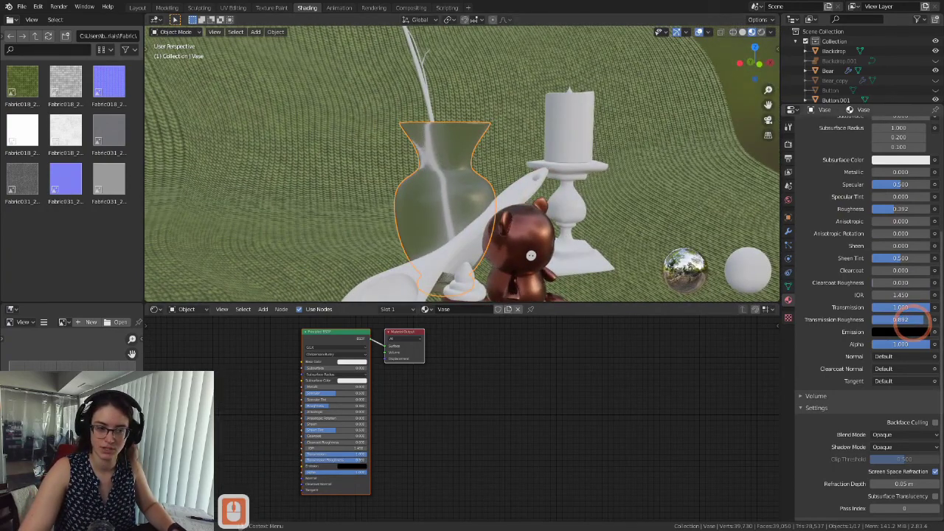
Step: Tint the Vase material's Base Color a light blue-violet
{"action": "scroll", "coordinate": [878, 161], "scroll_direction": "up", "scroll_amount": 2}
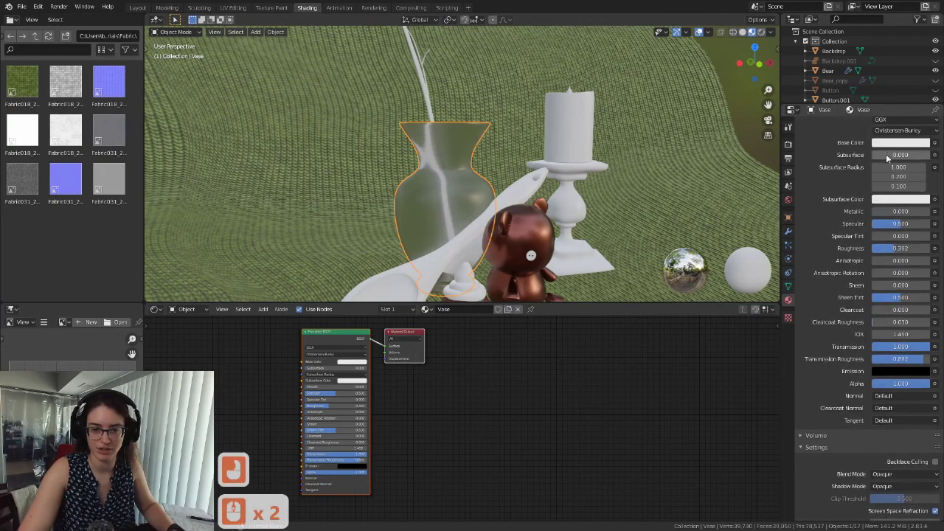
{"action": "left_click", "coordinate": [890, 143]}
{"action": "left_click_drag", "start_coordinate": [879, 191], "coordinate": [890, 180]}
Step: Examine how the tinted, frosted vase looks from different angles and distances in the still life
{"action": "middle_click_drag", "start_coordinate": [471, 236], "coordinate": [577, 177]}
{"action": "scroll", "coordinate": [545, 175], "scroll_direction": "down", "scroll_amount": 3}
{"action": "scroll", "coordinate": [543, 184], "scroll_direction": "up", "scroll_amount": 4}
{"action": "scroll", "coordinate": [543, 191], "scroll_direction": "down", "scroll_amount": 2}
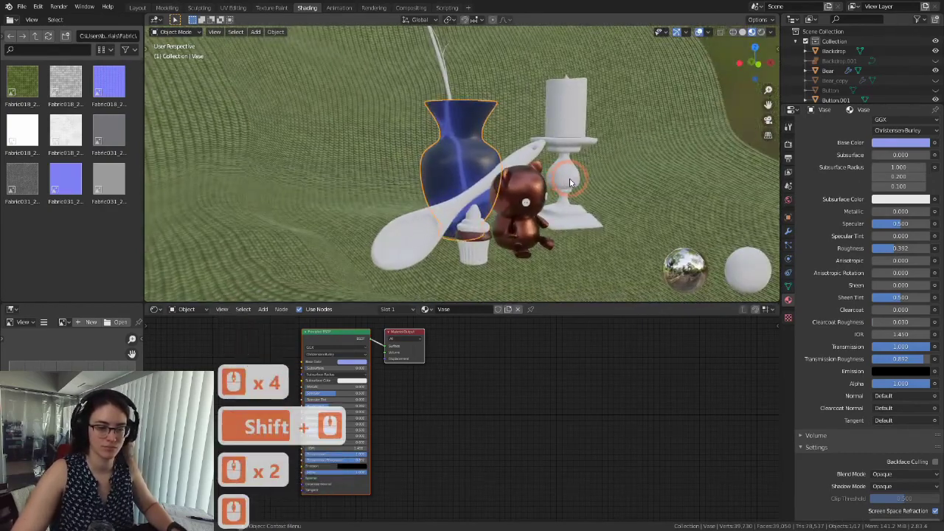
{"action": "middle_click_drag", "start_coordinate": [553, 218], "coordinate": [533, 213]}
{"action": "scroll", "coordinate": [500, 219], "scroll_direction": "up", "scroll_amount": 1}
{"action": "scroll", "coordinate": [576, 206], "scroll_direction": "up", "scroll_amount": 3}
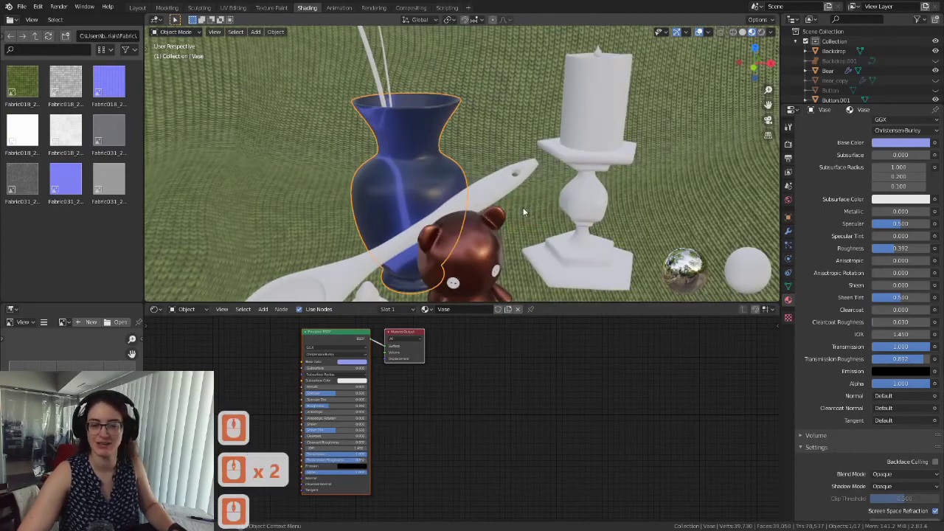
{"action": "middle_click_drag", "start_coordinate": [457, 209], "coordinate": [582, 215]}
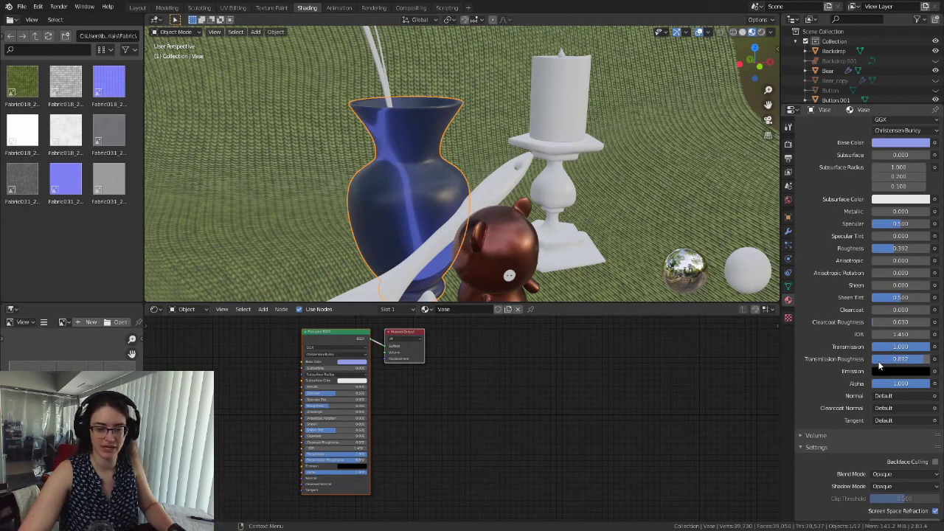
Step: Try lowering the Vase material's Transmission to about 0.183
{"action": "left_click_drag", "start_coordinate": [923, 351], "coordinate": [883, 346]}
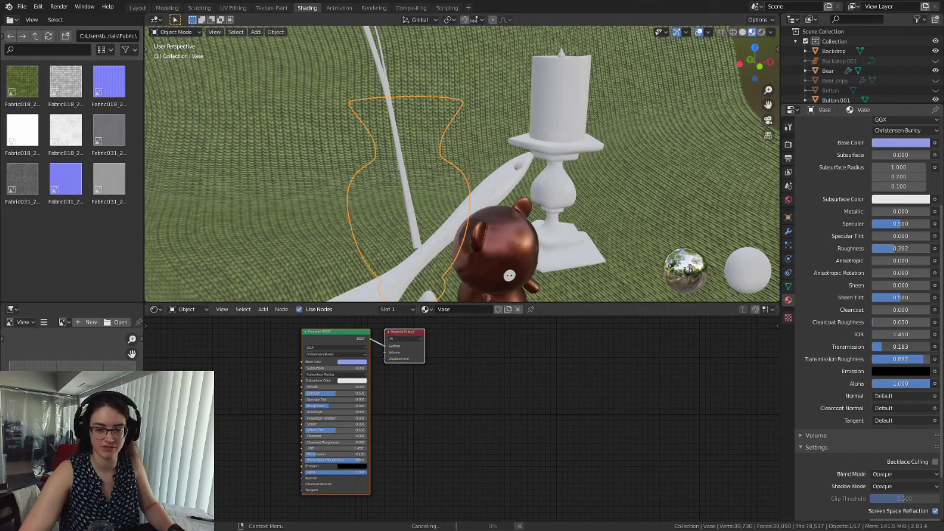
{"action": "key", "text": "Escape"}
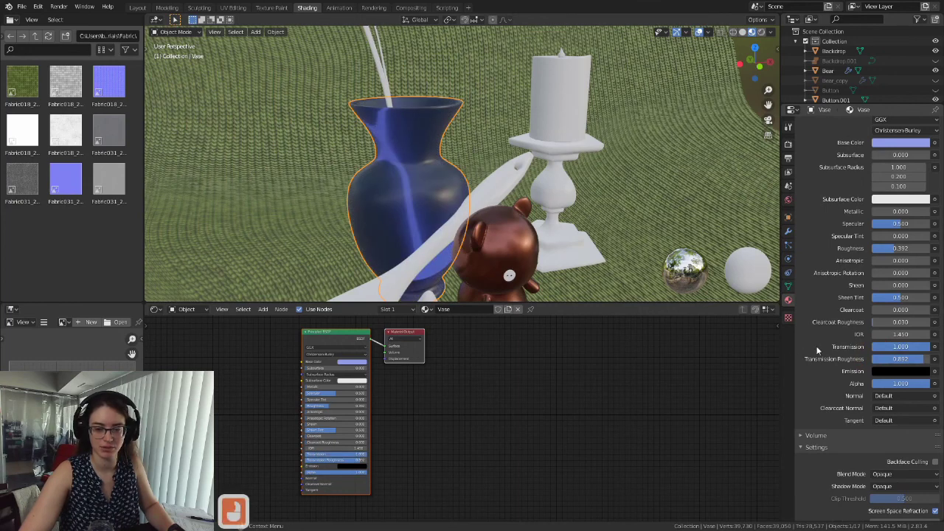
{"action": "left_click", "coordinate": [903, 347]}
{"action": "left_click", "coordinate": [894, 345]}
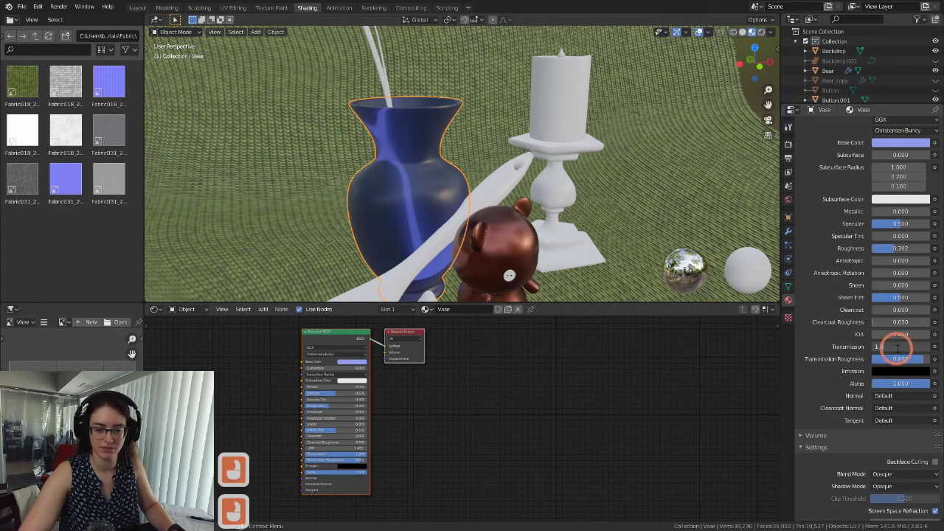
{"action": "left_click", "coordinate": [807, 351]}
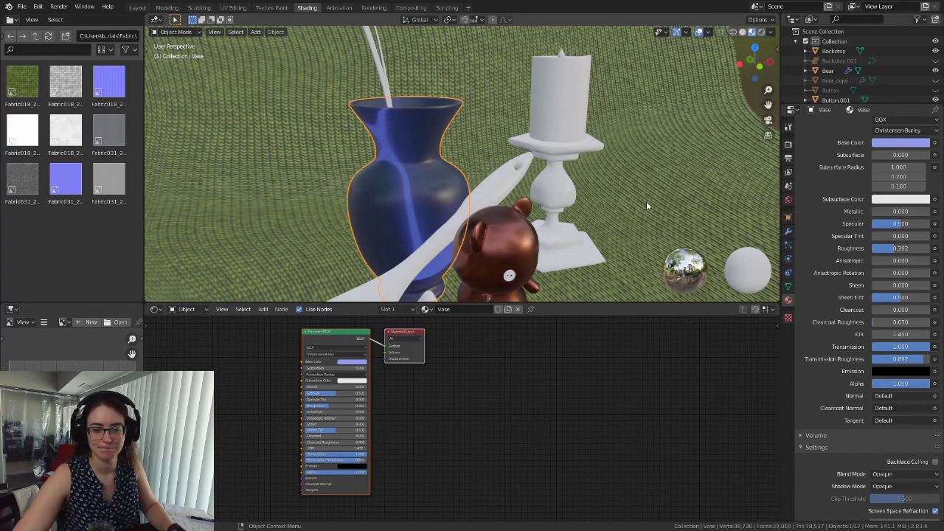
Step: Create a new material for the flame on top of the candle
{"action": "middle_click_drag", "start_coordinate": [621, 146], "coordinate": [889, 373], "text": "shift"}
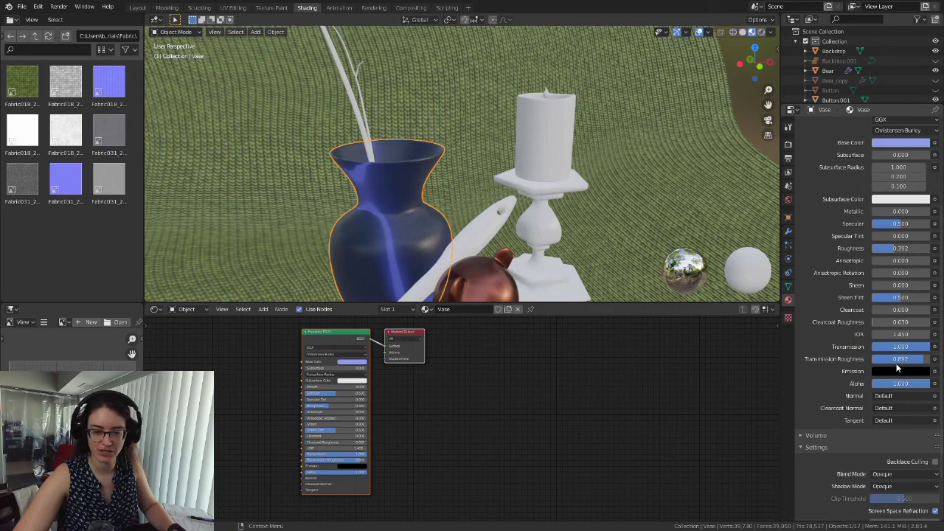
{"action": "scroll", "coordinate": [900, 386], "scroll_direction": "up", "scroll_amount": 2}
{"action": "middle_click_drag", "start_coordinate": [585, 171], "coordinate": [544, 172], "text": "shift"}
{"action": "scroll", "coordinate": [583, 184], "scroll_direction": "up", "scroll_amount": 3}
{"action": "left_click", "coordinate": [541, 158]}
{"action": "scroll", "coordinate": [541, 158], "scroll_direction": "down", "scroll_amount": 3}
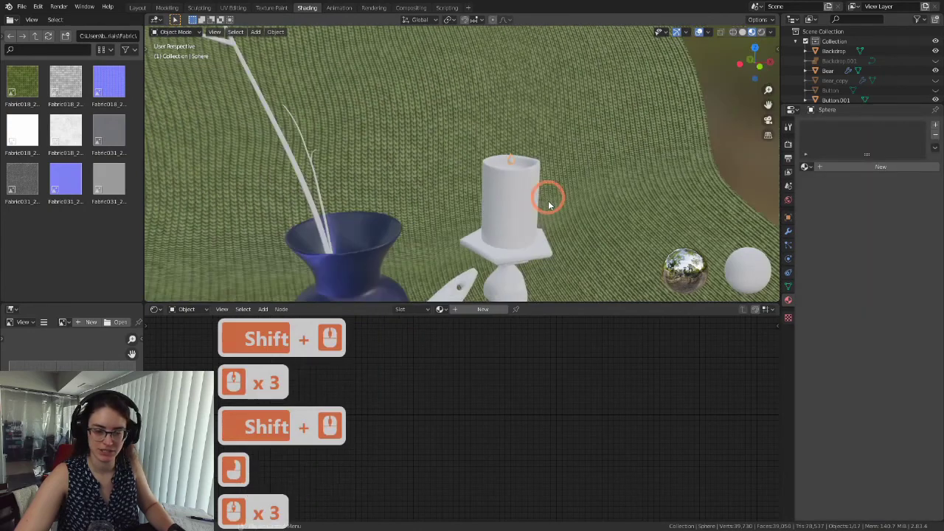
{"action": "left_click", "coordinate": [844, 168]}
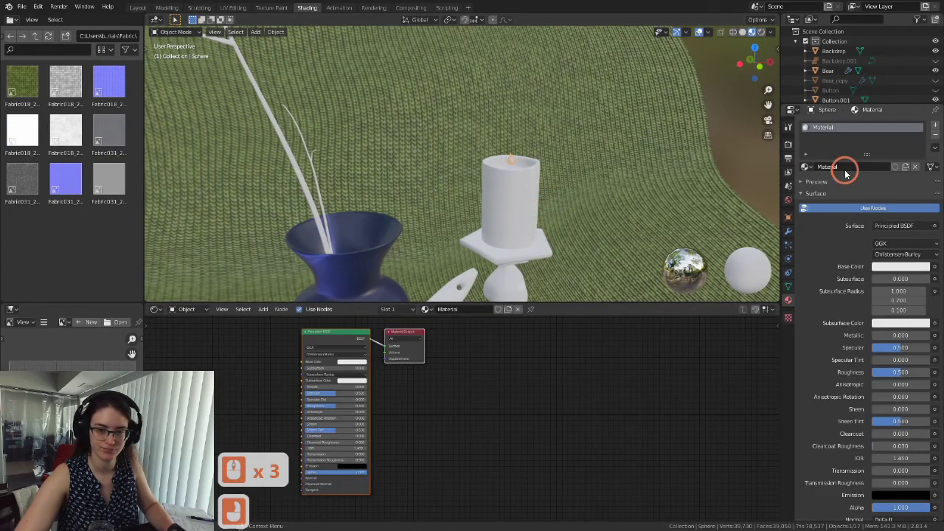
Step: Set the flame material's Emission to full white
{"action": "scroll", "coordinate": [569, 200], "scroll_direction": "down", "scroll_amount": 2}
{"action": "middle_click_drag", "start_coordinate": [560, 194], "coordinate": [579, 74], "text": "shift"}
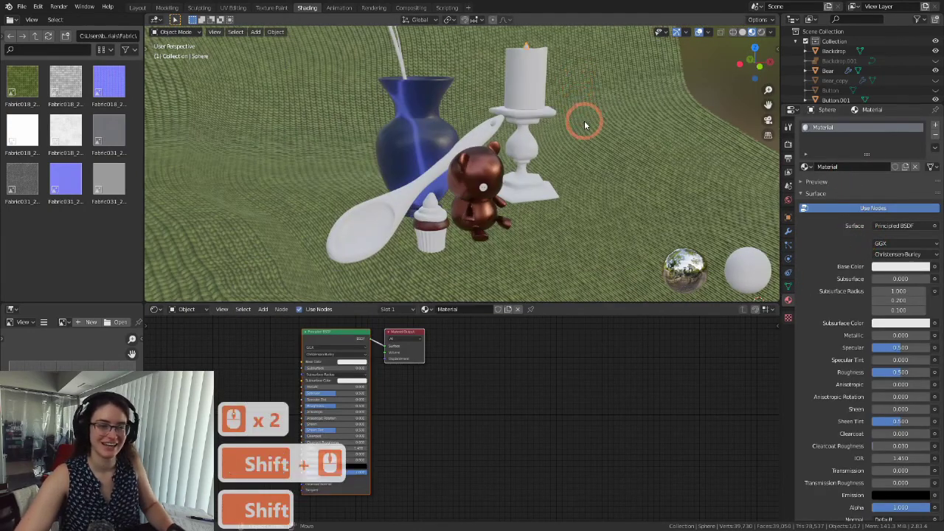
{"action": "middle_click_drag", "start_coordinate": [583, 120], "coordinate": [565, 139]}
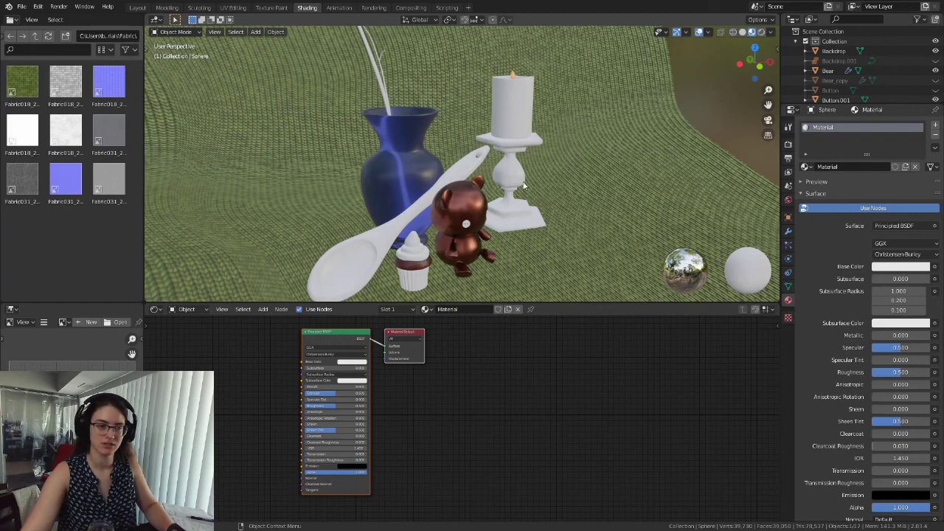
{"action": "scroll", "coordinate": [574, 172], "scroll_direction": "up", "scroll_amount": 2}
{"action": "scroll", "coordinate": [557, 190], "scroll_direction": "down", "scroll_amount": 2}
{"action": "middle_click_drag", "start_coordinate": [586, 179], "coordinate": [552, 197], "text": "shift"}
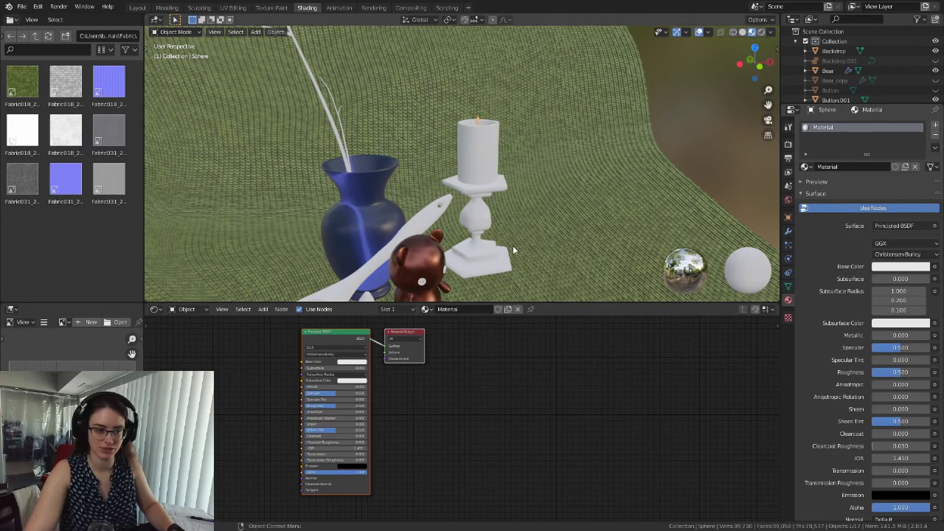
{"action": "scroll", "coordinate": [506, 246], "scroll_direction": "up", "scroll_amount": 1}
{"action": "middle_click_drag", "start_coordinate": [506, 246], "coordinate": [524, 208], "text": "shift"}
{"action": "scroll", "coordinate": [555, 182], "scroll_direction": "up", "scroll_amount": 2}
{"action": "scroll", "coordinate": [555, 182], "scroll_direction": "down", "scroll_amount": 1}
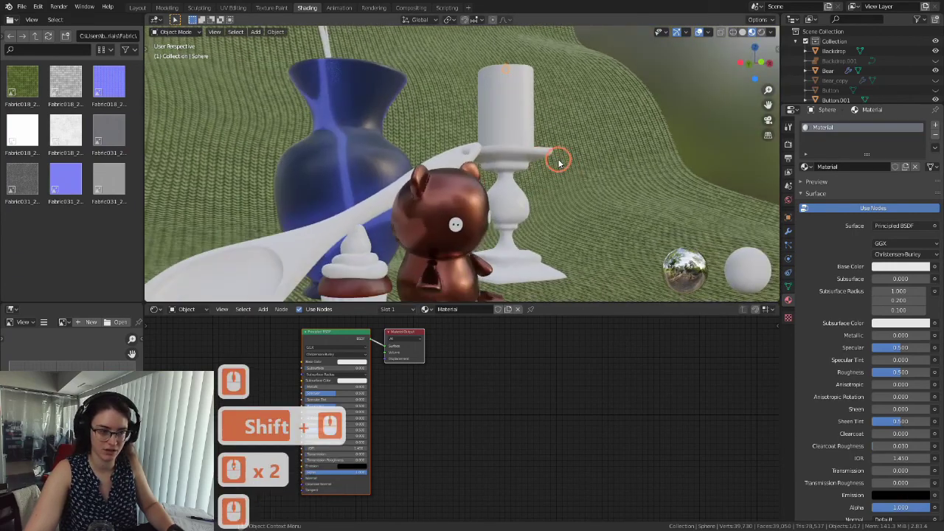
{"action": "scroll", "coordinate": [558, 158], "scroll_direction": "down", "scroll_amount": 1}
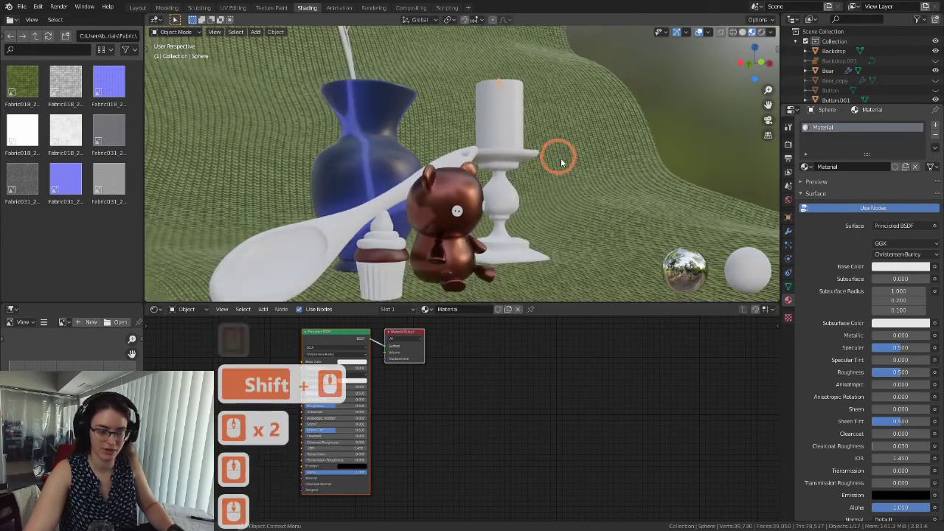
{"action": "left_click", "coordinate": [901, 493]}
{"action": "left_click_drag", "start_coordinate": [925, 421], "coordinate": [922, 308]}
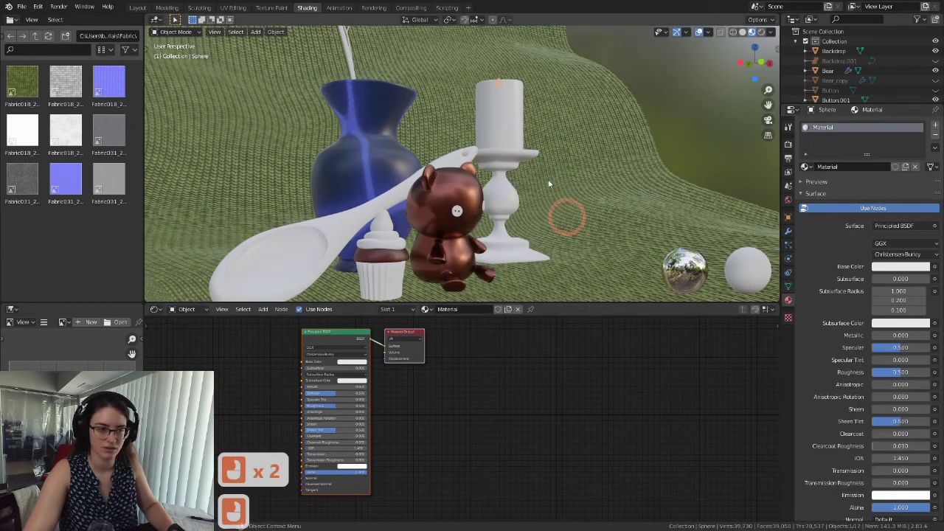
Step: Examine the white emissive flame up close at the top of the candle
{"action": "middle_click_drag", "start_coordinate": [499, 118], "coordinate": [508, 146]}
{"action": "left_click", "coordinate": [559, 148]}
{"action": "middle_click_drag", "start_coordinate": [668, 143], "coordinate": [597, 183], "text": "shift"}
{"action": "scroll", "coordinate": [639, 135], "scroll_direction": "up", "scroll_amount": 3}
{"action": "scroll", "coordinate": [596, 185], "scroll_direction": "up", "scroll_amount": 3}
{"action": "scroll", "coordinate": [507, 112], "scroll_direction": "up", "scroll_amount": 3}
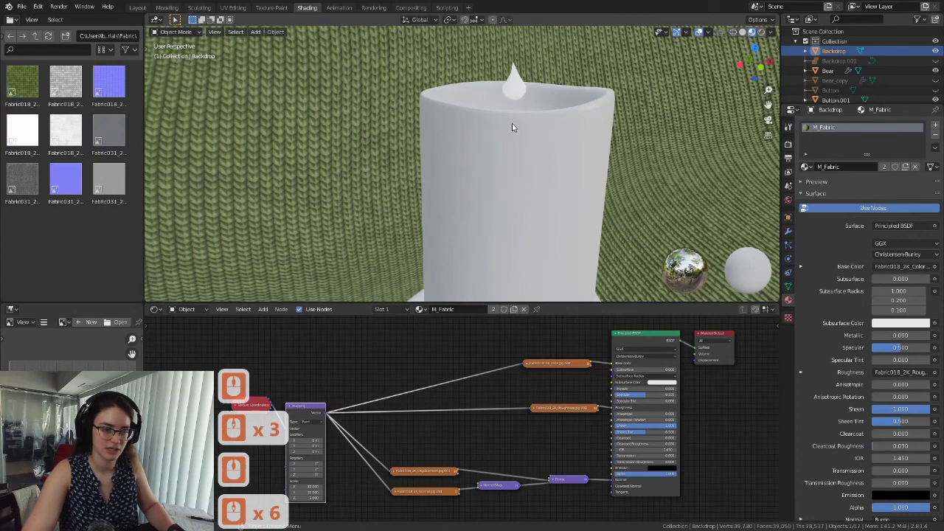
{"action": "middle_click_drag", "start_coordinate": [521, 99], "coordinate": [525, 96], "text": "shift"}
{"action": "middle_click_drag", "start_coordinate": [525, 97], "coordinate": [528, 96], "text": "shift"}
{"action": "scroll", "coordinate": [530, 84], "scroll_direction": "up", "scroll_amount": 2}
{"action": "left_click", "coordinate": [531, 67]}
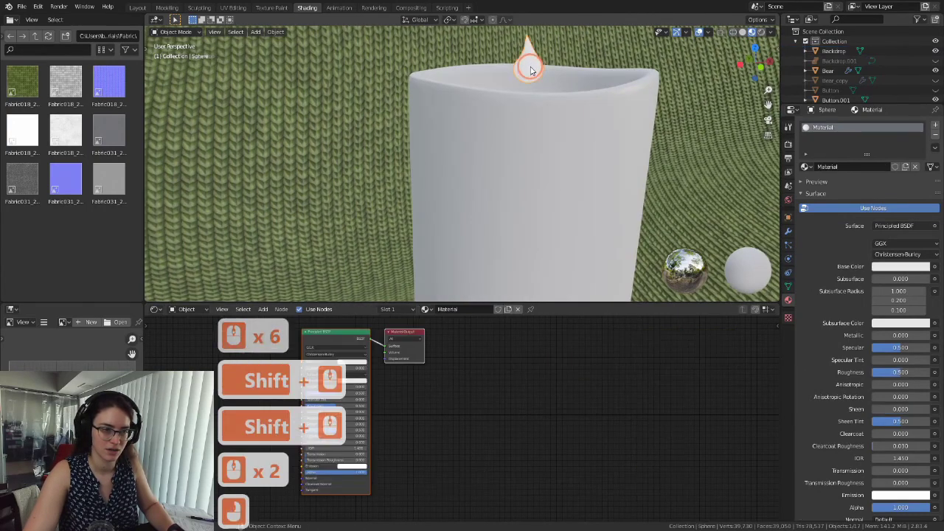
Step: Examine the deselected flame from a distance within the whole still life
{"action": "scroll", "coordinate": [541, 112], "scroll_direction": "down", "scroll_amount": 9}
{"action": "middle_click_drag", "start_coordinate": [533, 243], "coordinate": [555, 138], "text": "shift"}
{"action": "scroll", "coordinate": [582, 112], "scroll_direction": "down", "scroll_amount": 4}
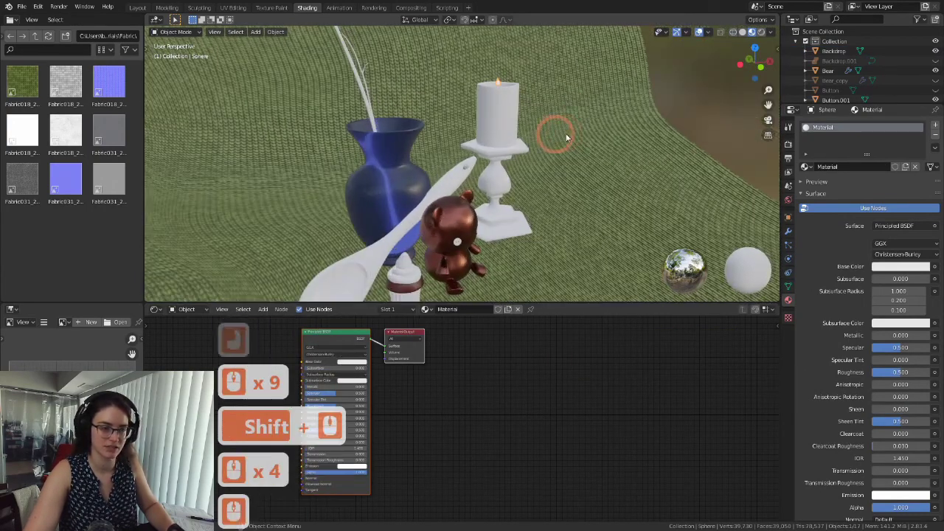
{"action": "left_click", "coordinate": [659, 160]}
{"action": "middle_click_drag", "start_coordinate": [530, 240], "coordinate": [537, 231]}
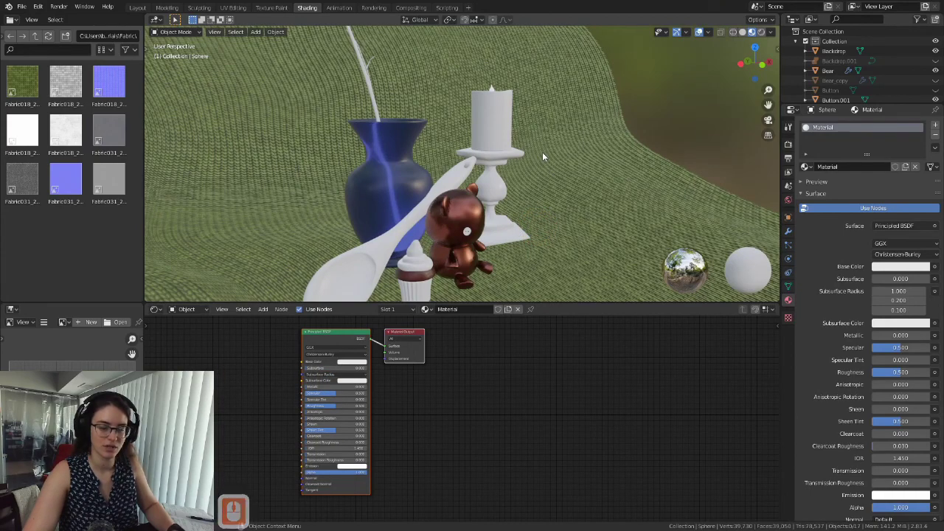
{"action": "scroll", "coordinate": [542, 152], "scroll_direction": "up", "scroll_amount": 2}
{"action": "scroll", "coordinate": [506, 67], "scroll_direction": "down", "scroll_amount": 4}
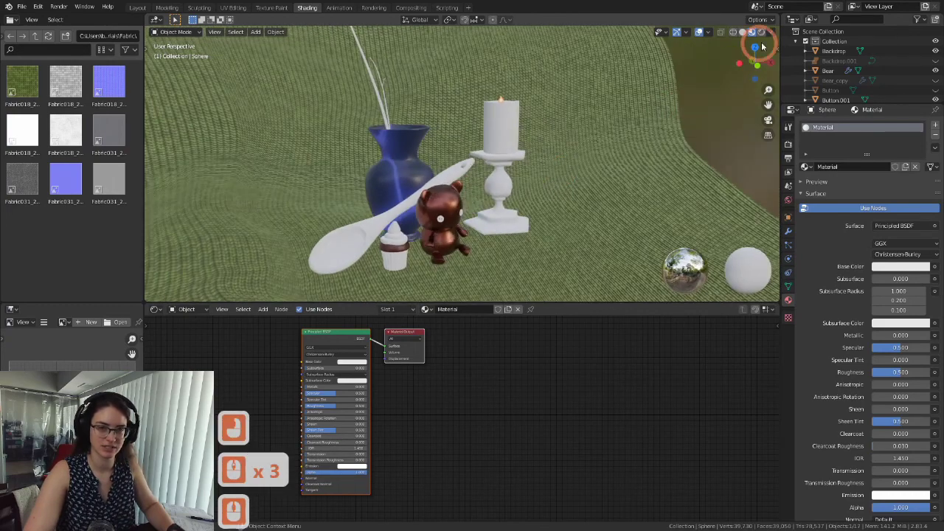
Step: Switch the viewport to Rendered shading and inspect the flame and the candle around it
{"action": "left_click", "coordinate": [761, 31]}
{"action": "scroll", "coordinate": [664, 118], "scroll_direction": "up", "scroll_amount": 2}
{"action": "left_click", "coordinate": [699, 154]}
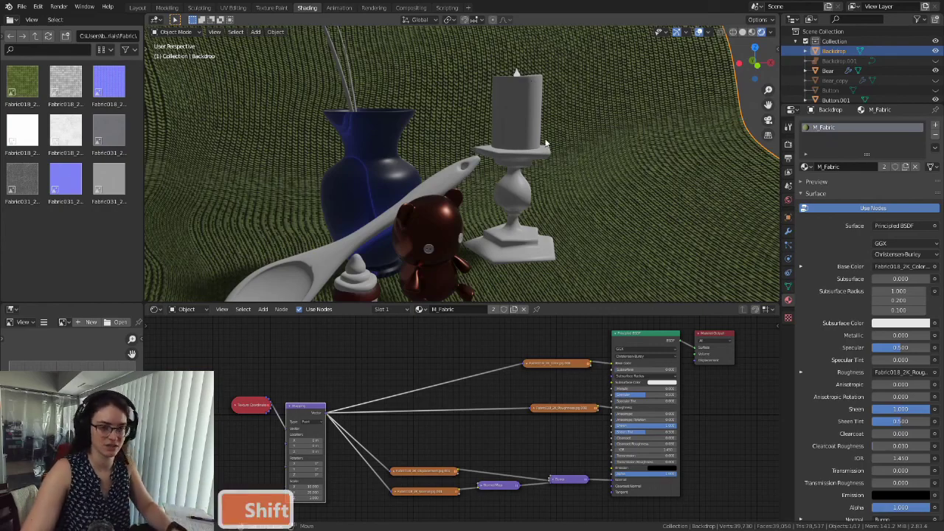
{"action": "middle_click_drag", "start_coordinate": [512, 146], "coordinate": [523, 219], "text": "shift"}
{"action": "scroll", "coordinate": [542, 209], "scroll_direction": "up", "scroll_amount": 2}
{"action": "middle_click_drag", "start_coordinate": [528, 165], "coordinate": [544, 185]}
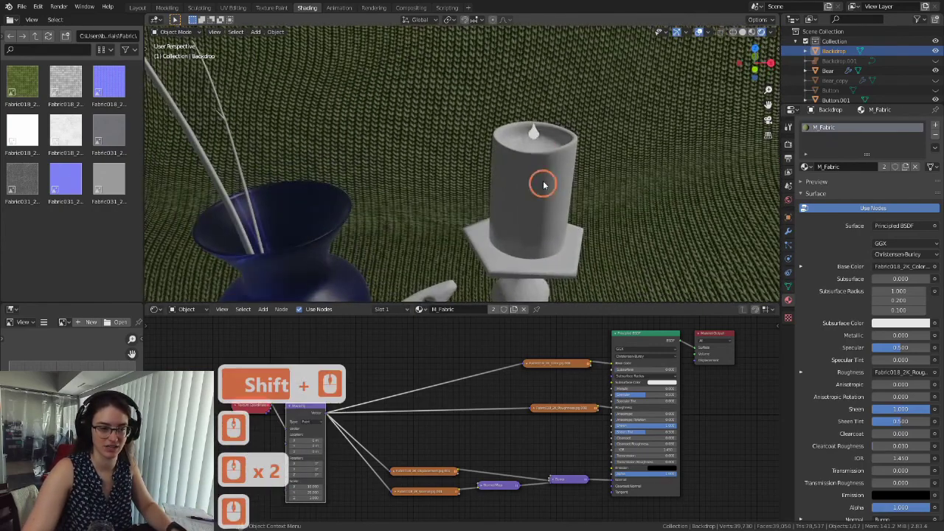
{"action": "middle_click_drag", "start_coordinate": [535, 143], "coordinate": [558, 192], "text": "shift"}
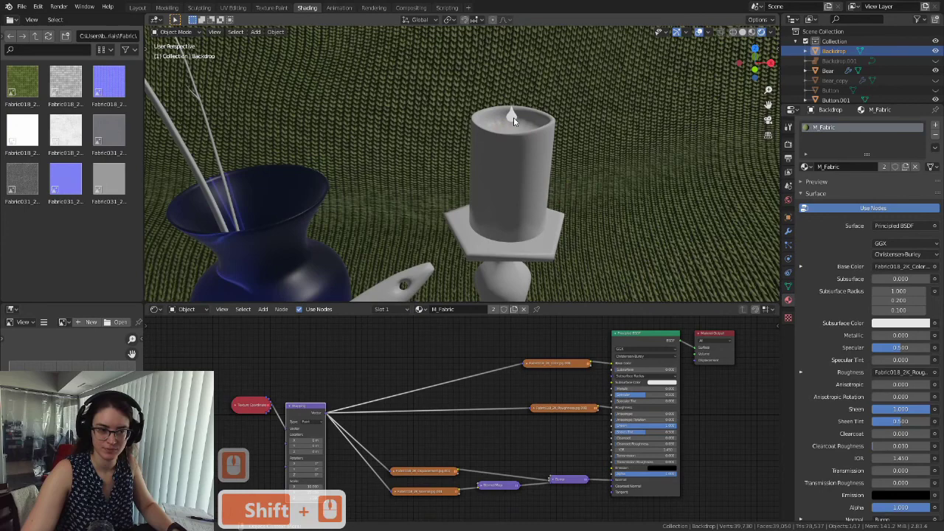
Step: Tint the flame material's Emission a light warm yellow
{"action": "left_click", "coordinate": [513, 118]}
{"action": "scroll", "coordinate": [610, 229], "scroll_direction": "down", "scroll_amount": 2}
{"action": "middle_click_drag", "start_coordinate": [600, 260], "coordinate": [627, 265]}
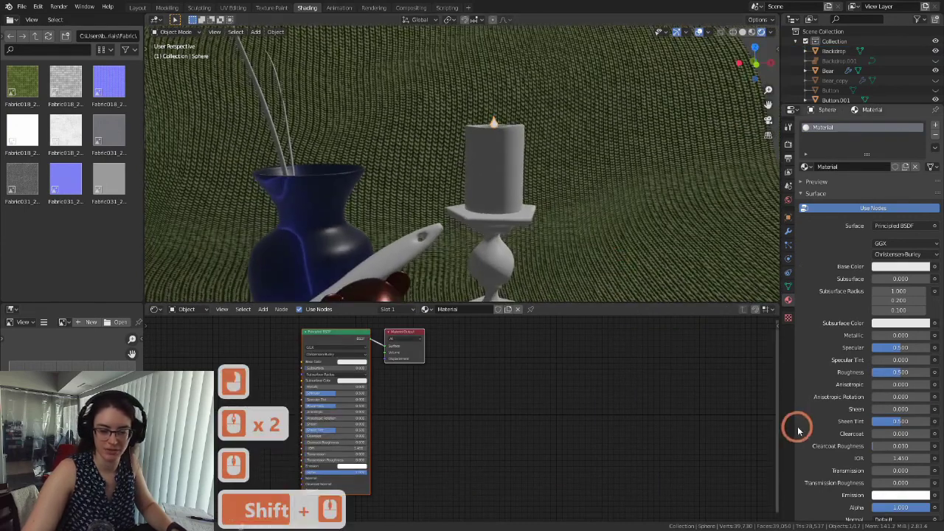
{"action": "left_click", "coordinate": [900, 495]}
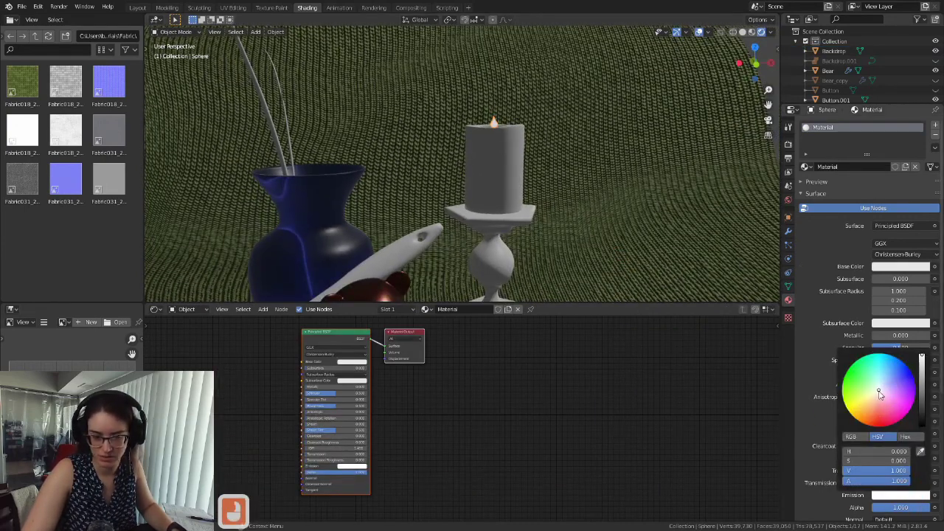
{"action": "left_click_drag", "start_coordinate": [876, 393], "coordinate": [875, 394]}
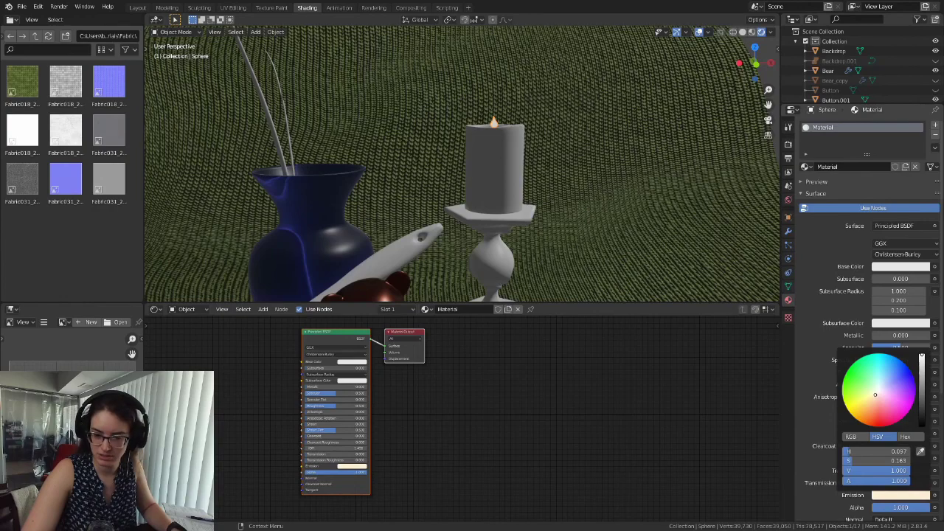
{"action": "double_click", "coordinate": [624, 288]}
Step: Examine how the yellow flame affects the candle in the rendered view from different angles and distances
{"action": "scroll", "coordinate": [638, 246], "scroll_direction": "down", "scroll_amount": 3}
{"action": "middle_click_drag", "start_coordinate": [594, 179], "coordinate": [596, 205]}
{"action": "scroll", "coordinate": [594, 196], "scroll_direction": "up", "scroll_amount": 4}
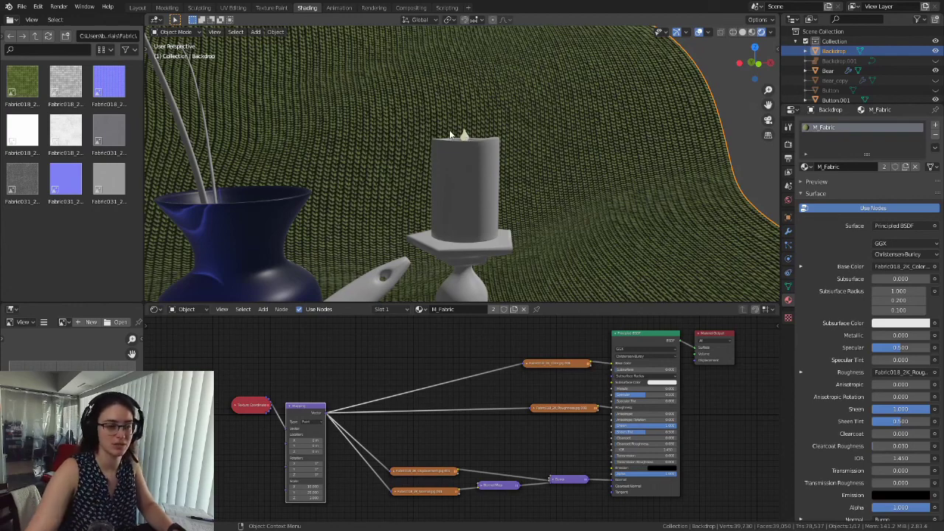
{"action": "scroll", "coordinate": [527, 193], "scroll_direction": "down", "scroll_amount": 4}
{"action": "middle_click_drag", "start_coordinate": [522, 192], "coordinate": [493, 110]}
{"action": "scroll", "coordinate": [465, 168], "scroll_direction": "up", "scroll_amount": 3}
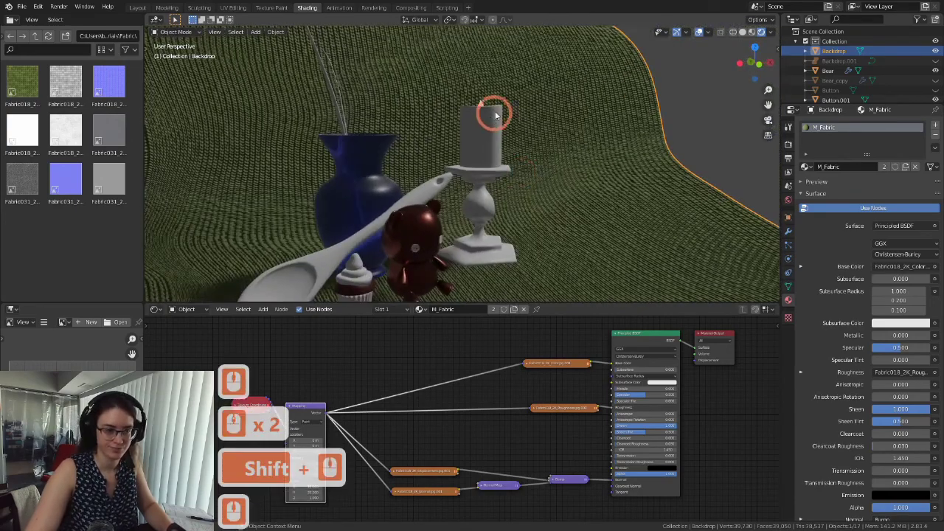
{"action": "left_click", "coordinate": [479, 107]}
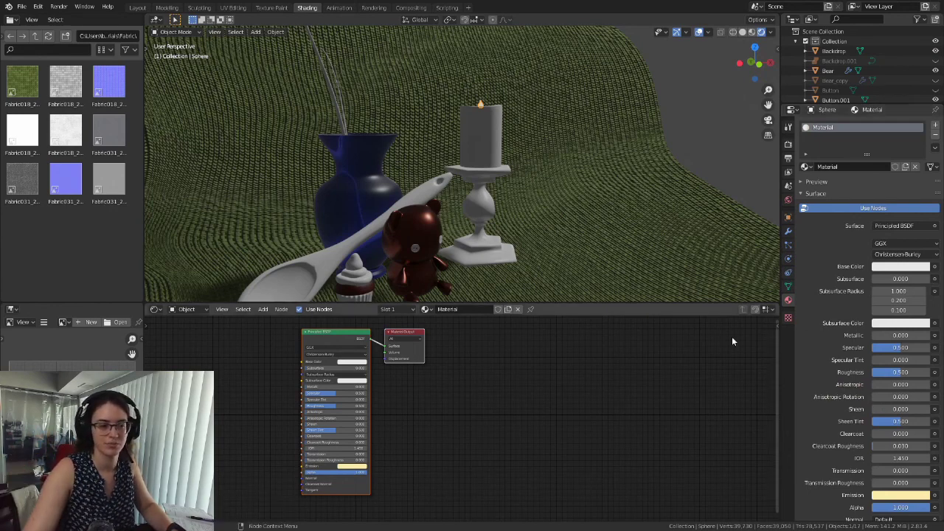
Step: Return the viewport to Material Preview shading and view the whole still life
{"action": "left_click", "coordinate": [752, 32]}
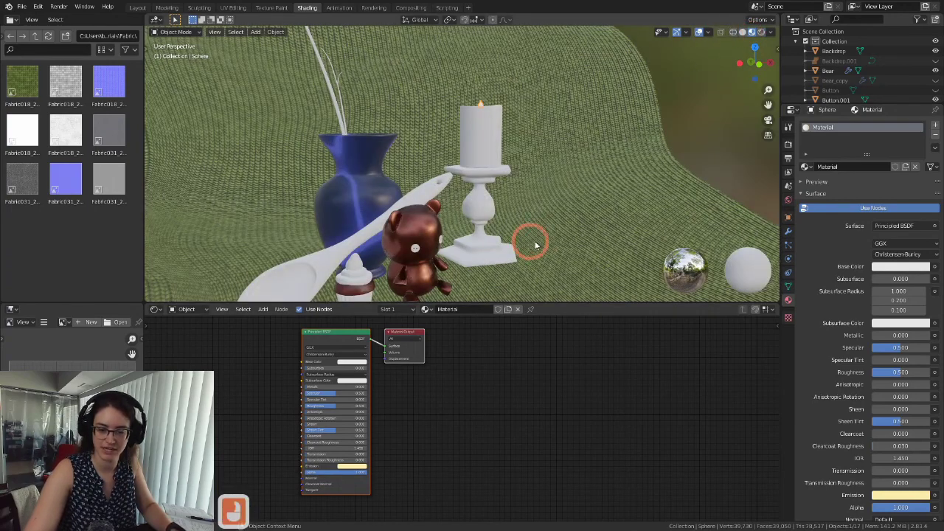
{"action": "middle_click_drag", "start_coordinate": [507, 249], "coordinate": [524, 196], "text": "shift"}
{"action": "scroll", "coordinate": [907, 442], "scroll_direction": "down", "scroll_amount": 4}
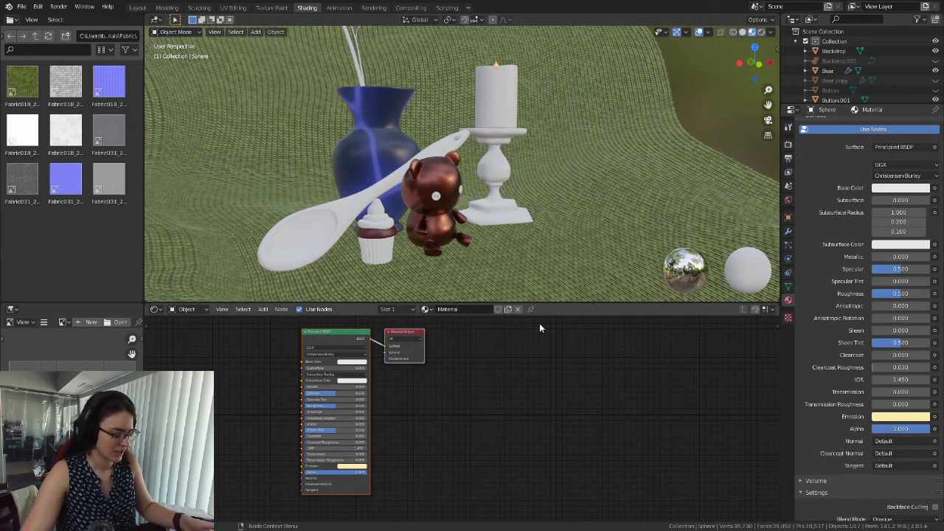
Step: Switch to Chrome and search Google for "leaf alpha map" in a new tab
{"action": "key", "text": "super"}
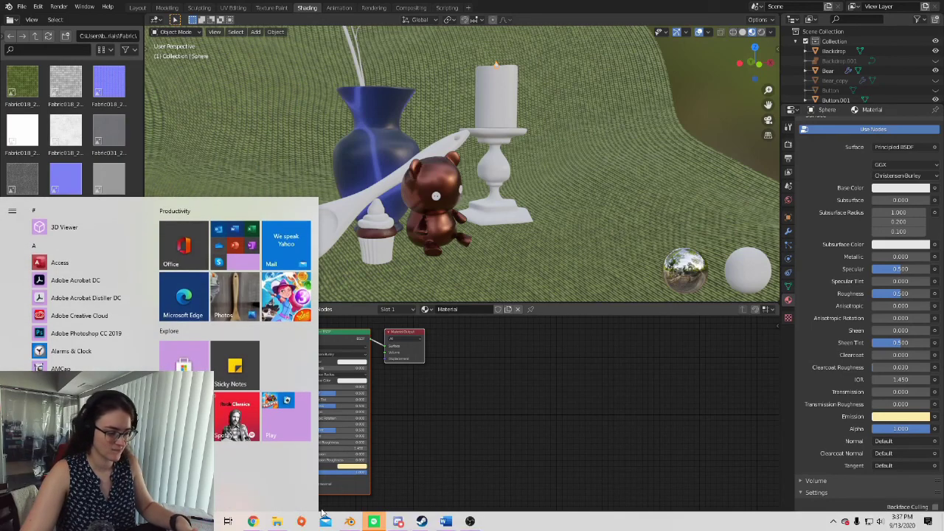
{"action": "mouse_move", "coordinate": [253, 522]}
{"action": "left_click", "coordinate": [792, 480]}
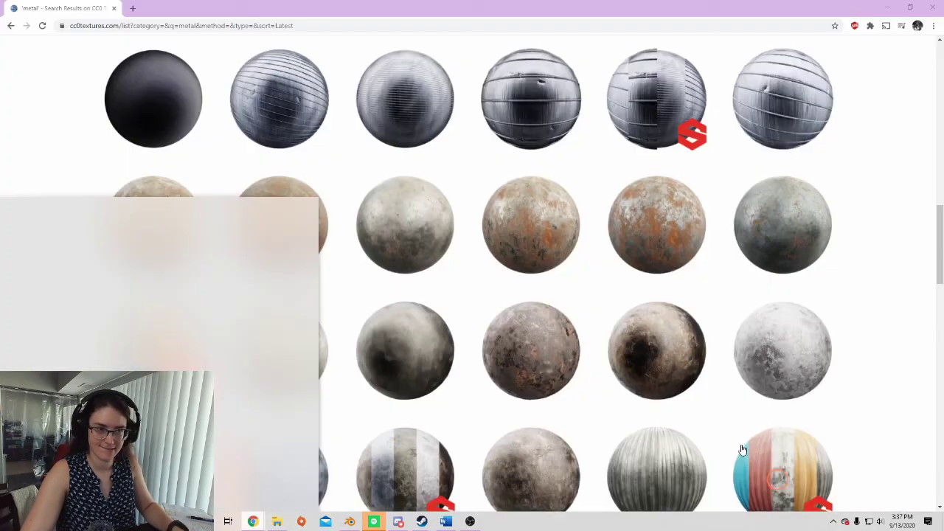
{"action": "left_click", "coordinate": [133, 9]}
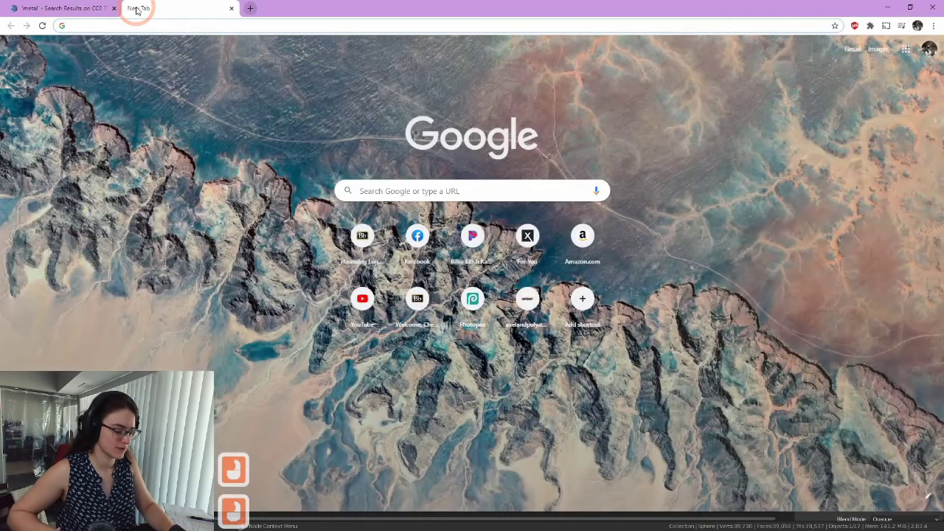
{"action": "type", "text": "leaf "}
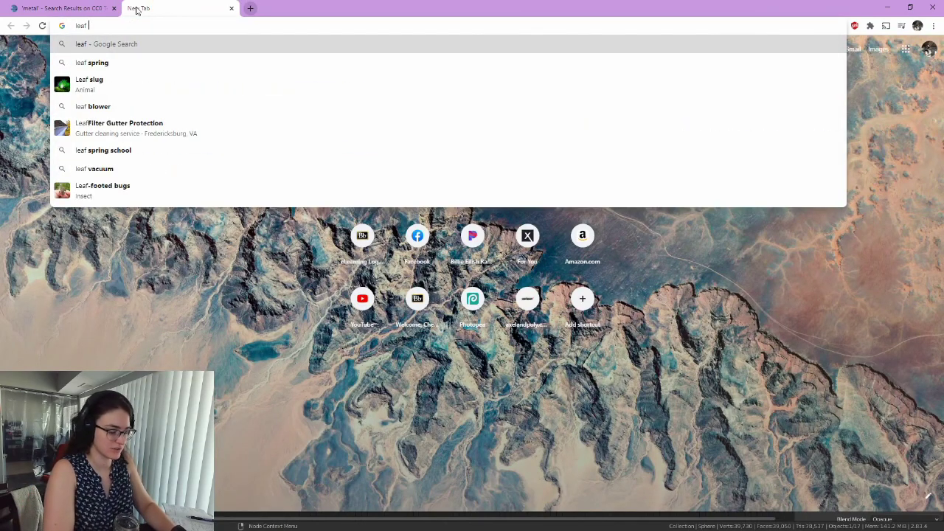
{"action": "type", "text": "alpha map"}
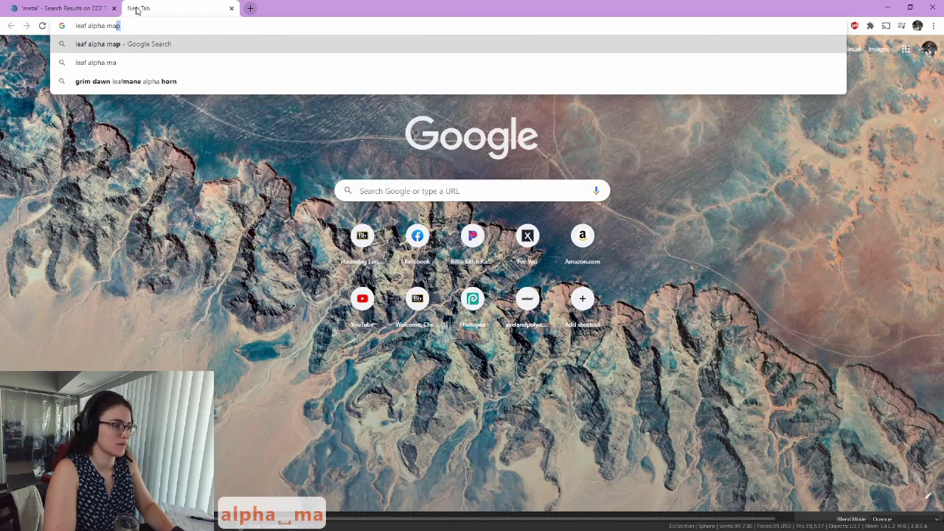
{"action": "key", "text": "Return"}
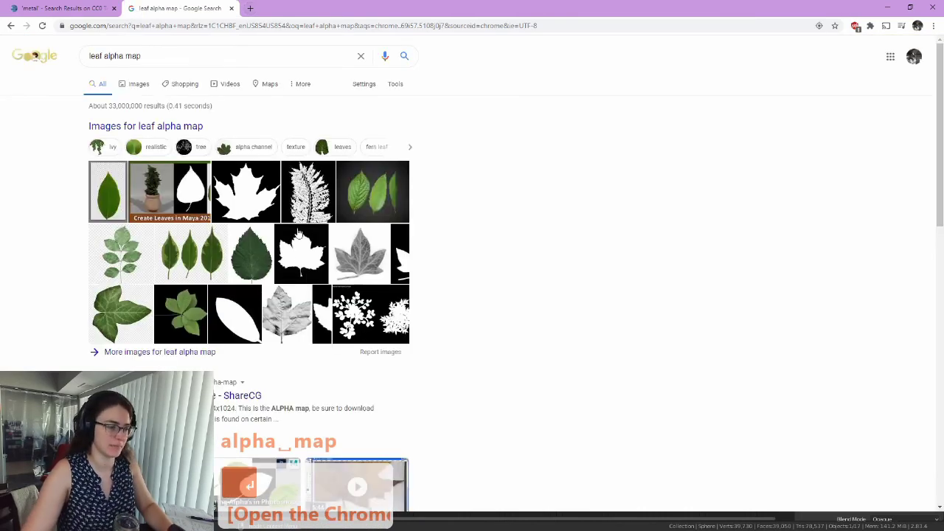
Step: Open the white maple leaf alpha map from the image results, and switch back to Blender
{"action": "left_click", "coordinate": [266, 201]}
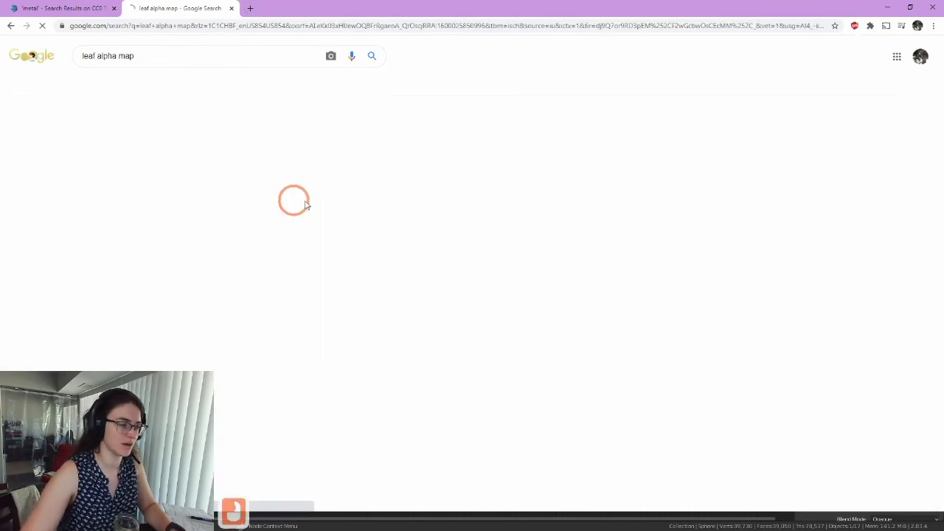
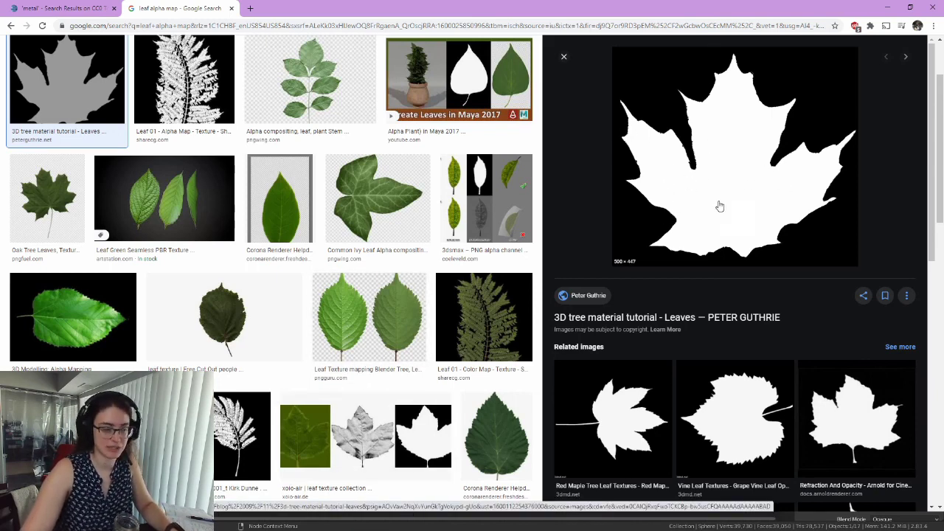
{"action": "key", "text": "super"}
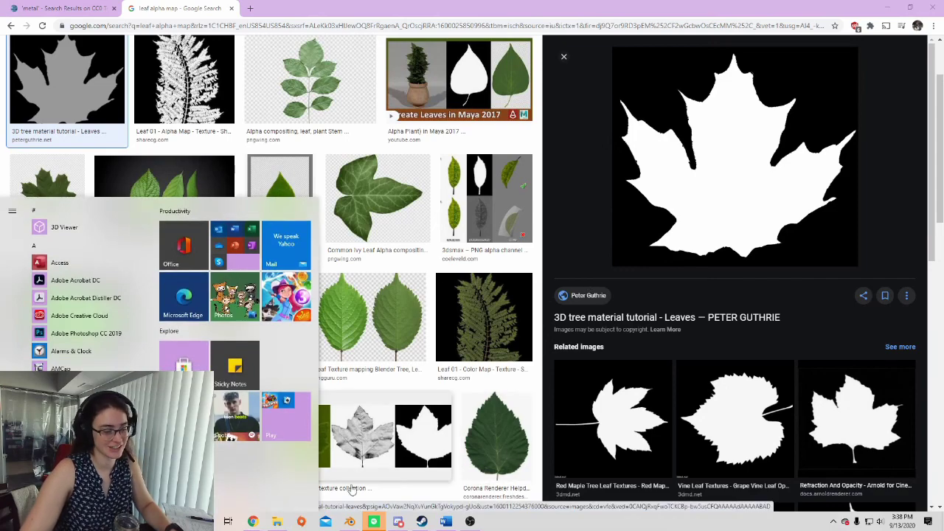
{"action": "left_click", "coordinate": [350, 521]}
{"action": "left_click", "coordinate": [564, 360]}
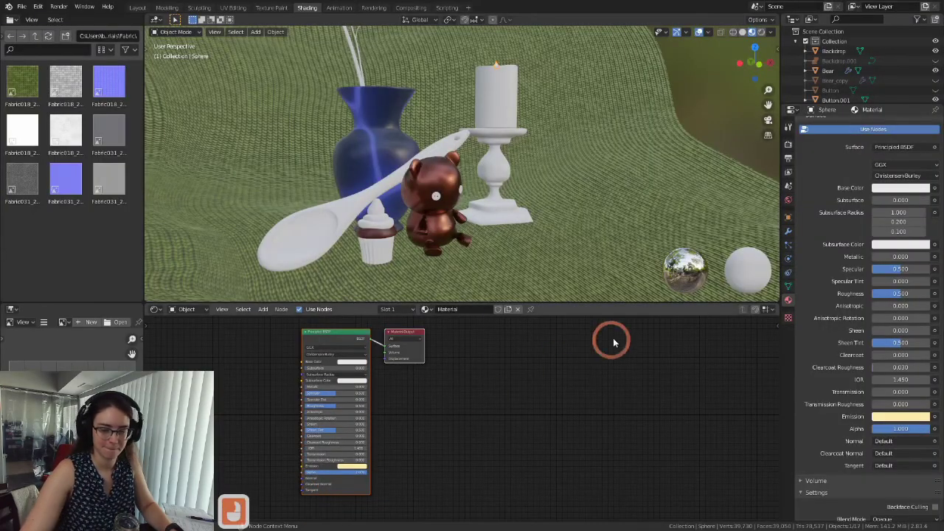
Step: Review the flame material's Emission, Alpha and blend settings alongside the still life
{"action": "scroll", "coordinate": [575, 207], "scroll_direction": "up", "scroll_amount": 3}
{"action": "scroll", "coordinate": [575, 208], "scroll_direction": "down", "scroll_amount": 3}
{"action": "middle_click_drag", "start_coordinate": [575, 207], "coordinate": [532, 218], "text": "shift"}
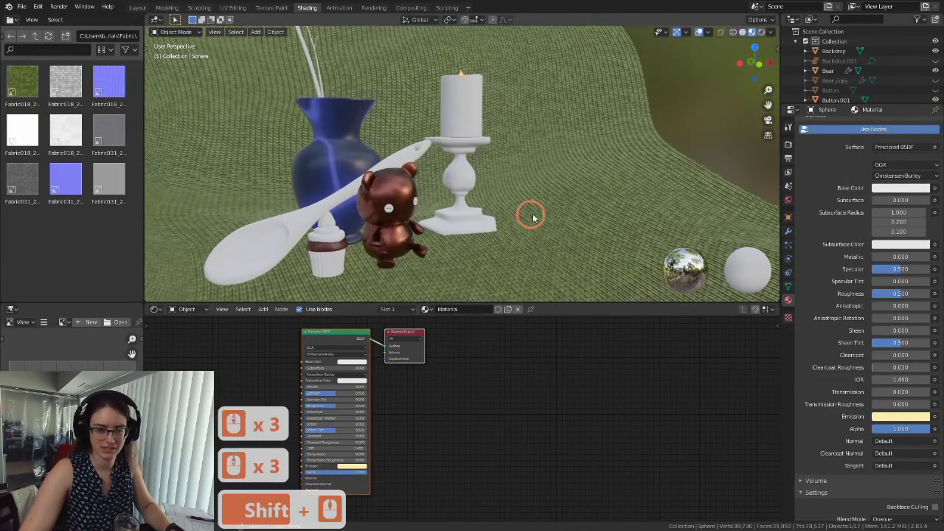
{"action": "scroll", "coordinate": [894, 401], "scroll_direction": "down", "scroll_amount": 1}
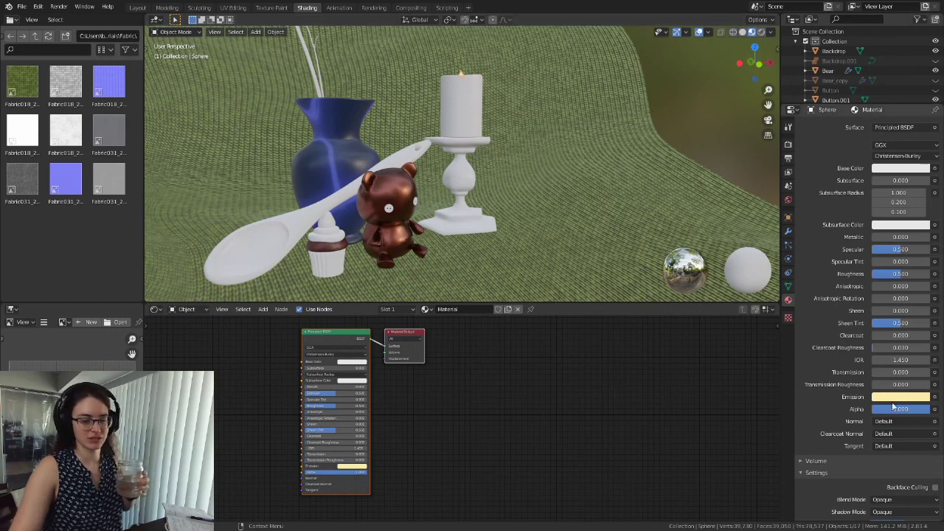
{"action": "scroll", "coordinate": [335, 496], "scroll_direction": "up", "scroll_amount": 2}
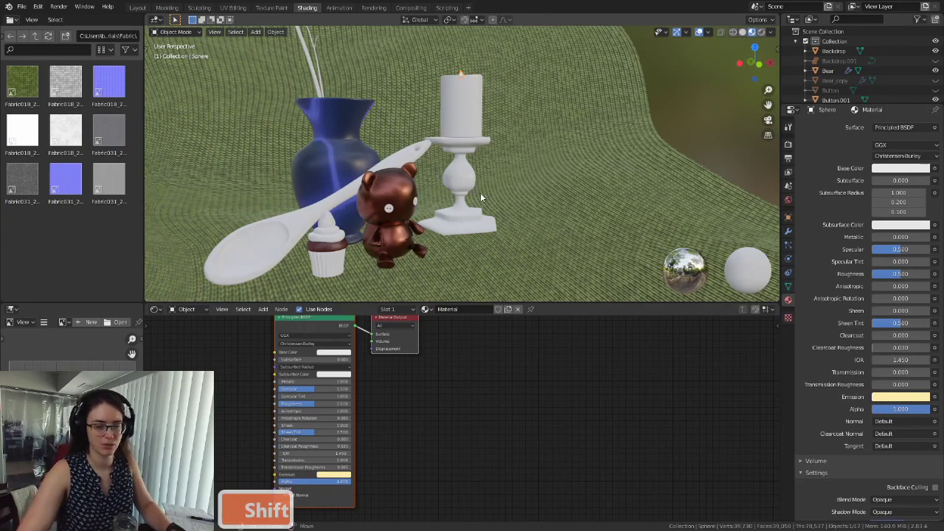
Step: Select the spoon in front of the blue vase
{"action": "middle_click_drag", "start_coordinate": [480, 192], "coordinate": [565, 194], "text": "shift"}
{"action": "scroll", "coordinate": [542, 230], "scroll_direction": "up", "scroll_amount": 2}
{"action": "middle_click_drag", "start_coordinate": [541, 230], "coordinate": [472, 198], "text": "shift"}
{"action": "scroll", "coordinate": [619, 192], "scroll_direction": "down", "scroll_amount": 2}
{"action": "scroll", "coordinate": [626, 185], "scroll_direction": "up", "scroll_amount": 1}
{"action": "scroll", "coordinate": [627, 150], "scroll_direction": "down", "scroll_amount": 3}
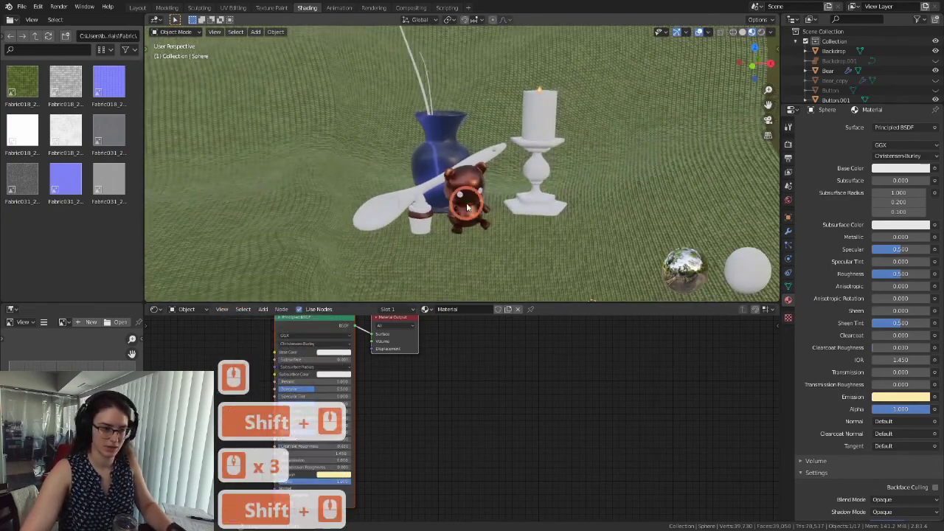
{"action": "scroll", "coordinate": [373, 203], "scroll_direction": "up", "scroll_amount": 4}
{"action": "middle_click_drag", "start_coordinate": [373, 203], "coordinate": [410, 217], "text": "shift"}
{"action": "scroll", "coordinate": [415, 204], "scroll_direction": "down", "scroll_amount": 3}
{"action": "scroll", "coordinate": [441, 229], "scroll_direction": "up", "scroll_amount": 2}
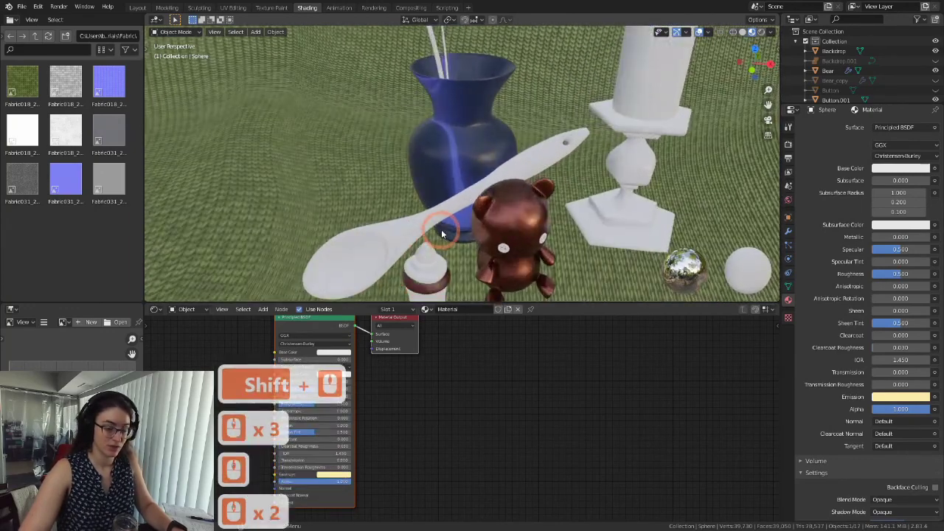
{"action": "left_click", "coordinate": [429, 224]}
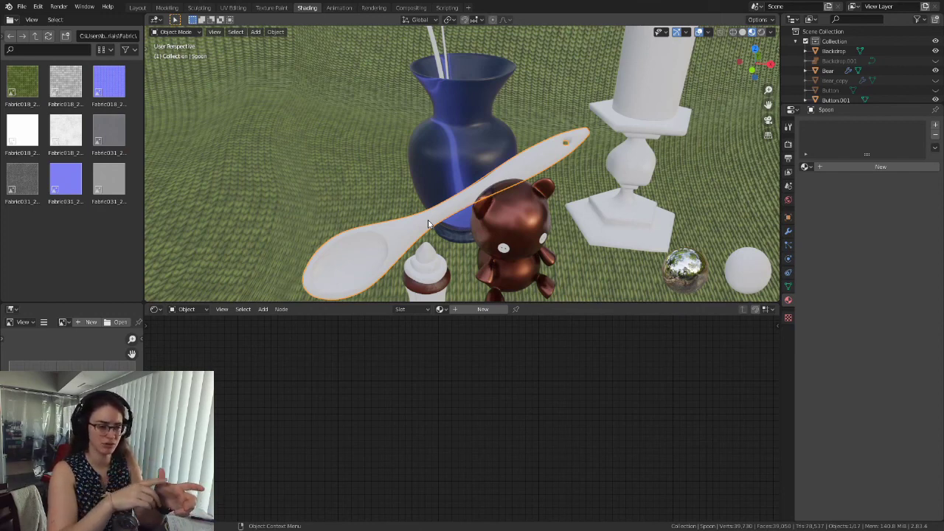
Step: Switch to Chrome and search the CC0 Textures site for "wood"
{"action": "key", "text": "super"}
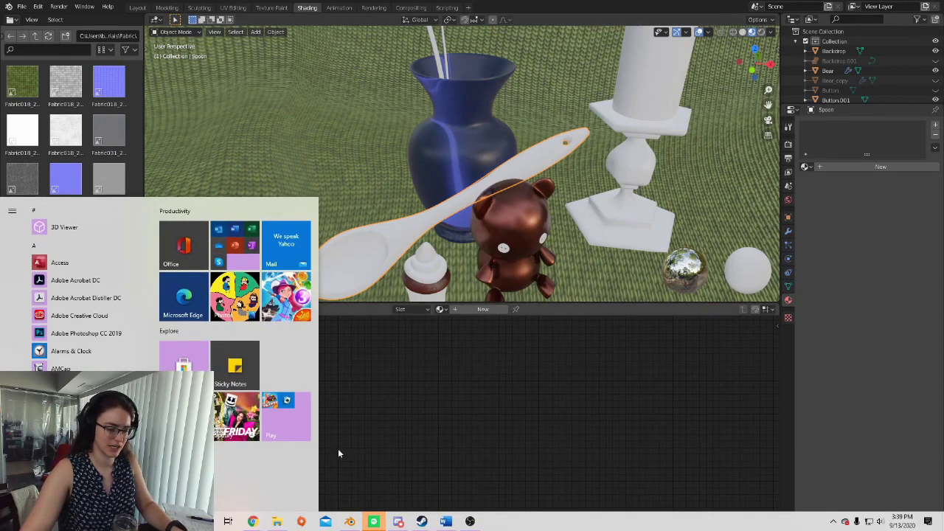
{"action": "mouse_move", "coordinate": [252, 521]}
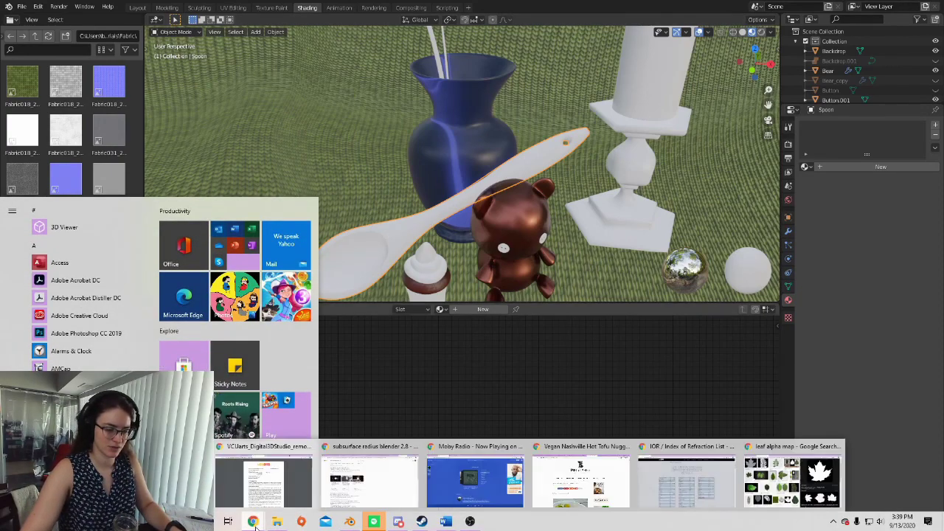
{"action": "mouse_move", "coordinate": [703, 474]}
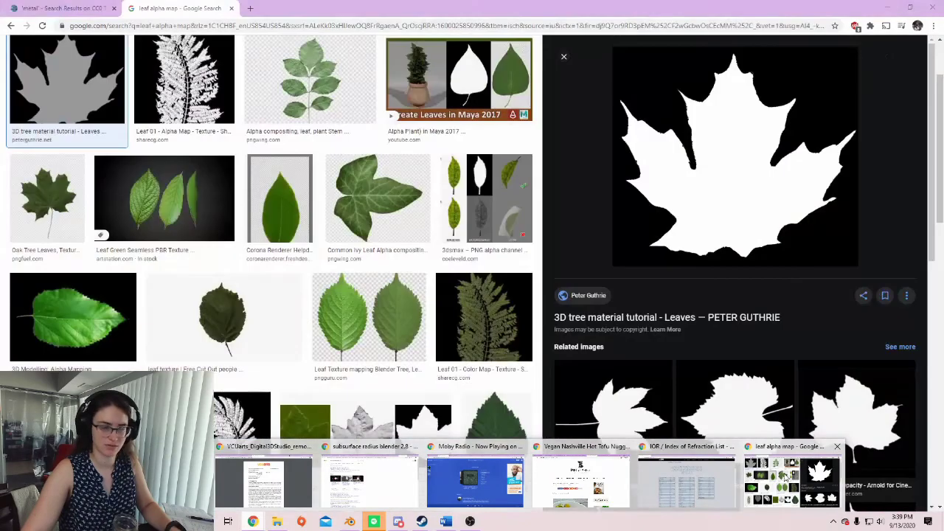
{"action": "left_click", "coordinate": [793, 478]}
{"action": "left_click", "coordinate": [64, 8]}
{"action": "scroll", "coordinate": [184, 100], "scroll_direction": "up", "scroll_amount": 20}
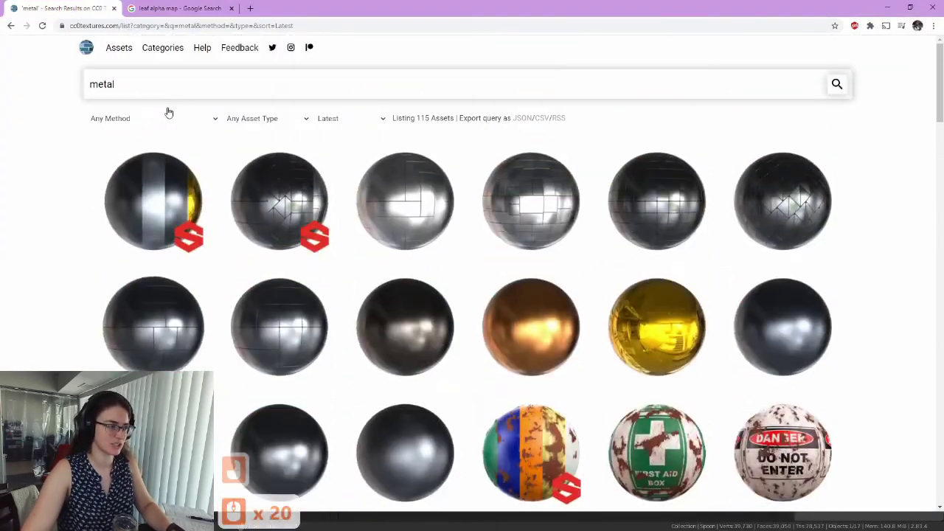
{"action": "scroll", "coordinate": [168, 112], "scroll_direction": "up", "scroll_amount": 6}
{"action": "left_click_drag", "start_coordinate": [154, 93], "coordinate": [2, 57]}
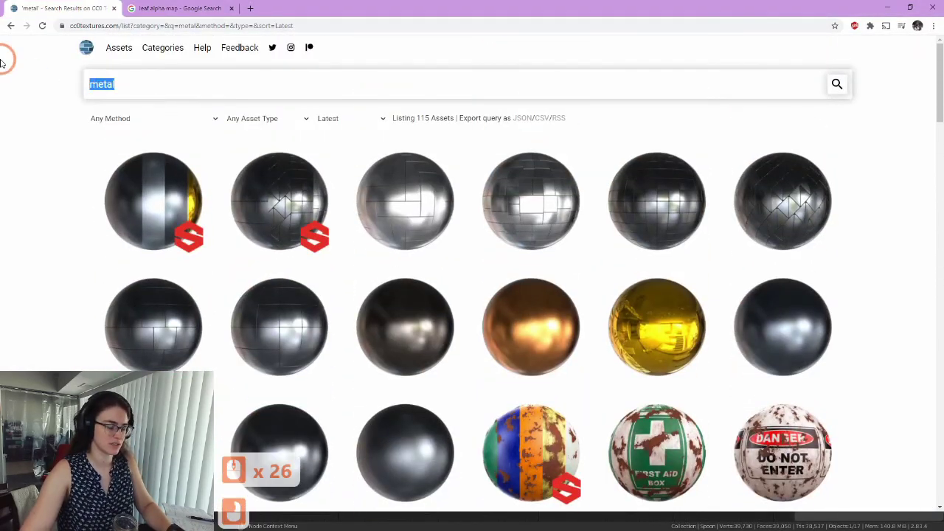
{"action": "type", "text": "wood"}
{"action": "key", "text": "Return"}
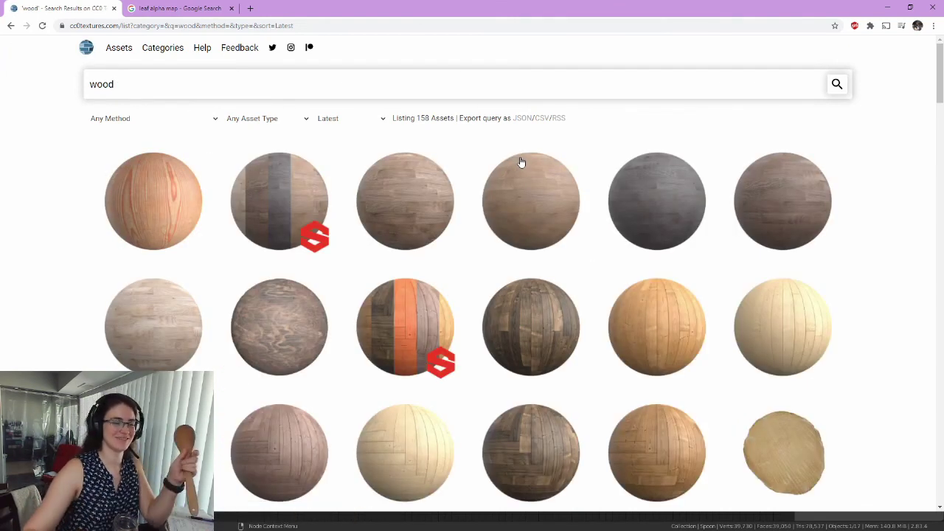
Step: Browse the wood texture results for a material suitable for the spoon
{"action": "scroll", "coordinate": [668, 261], "scroll_direction": "down", "scroll_amount": 5}
{"action": "scroll", "coordinate": [668, 262], "scroll_direction": "down", "scroll_amount": 6}
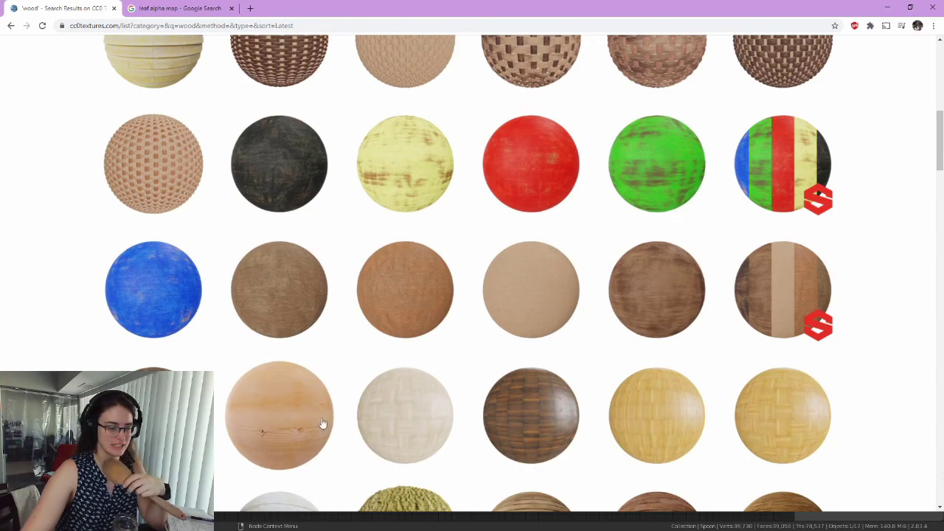
{"action": "scroll", "coordinate": [281, 426], "scroll_direction": "up", "scroll_amount": 11}
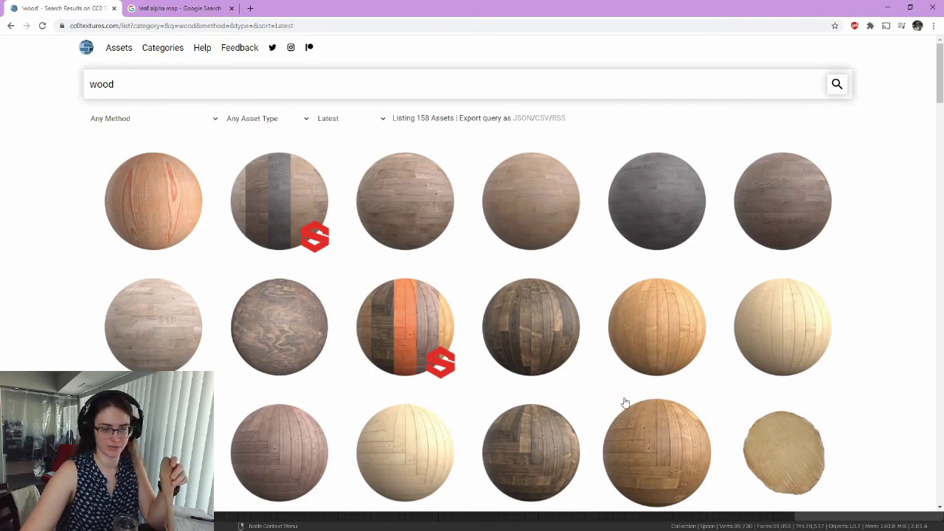
{"action": "scroll", "coordinate": [625, 401], "scroll_direction": "down", "scroll_amount": 14}
{"action": "scroll", "coordinate": [633, 401], "scroll_direction": "down", "scroll_amount": 12}
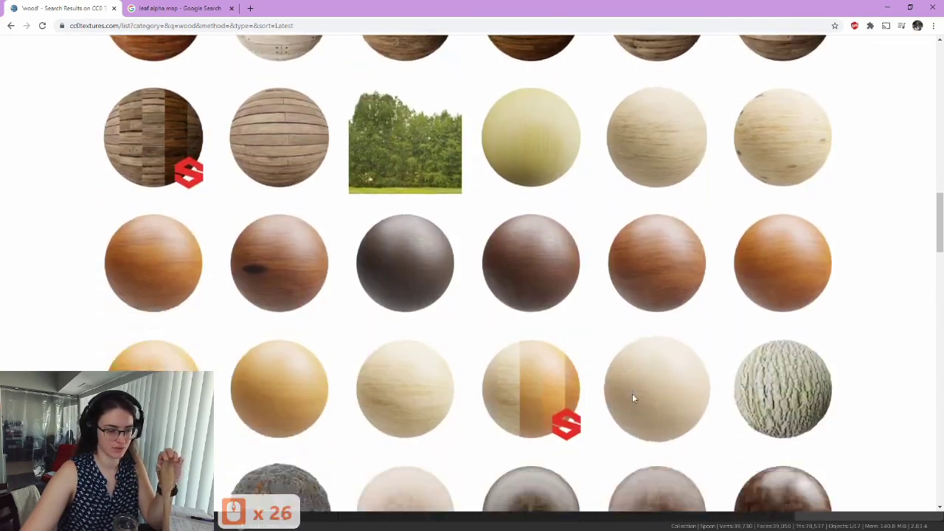
{"action": "scroll", "coordinate": [634, 399], "scroll_direction": "up", "scroll_amount": 15}
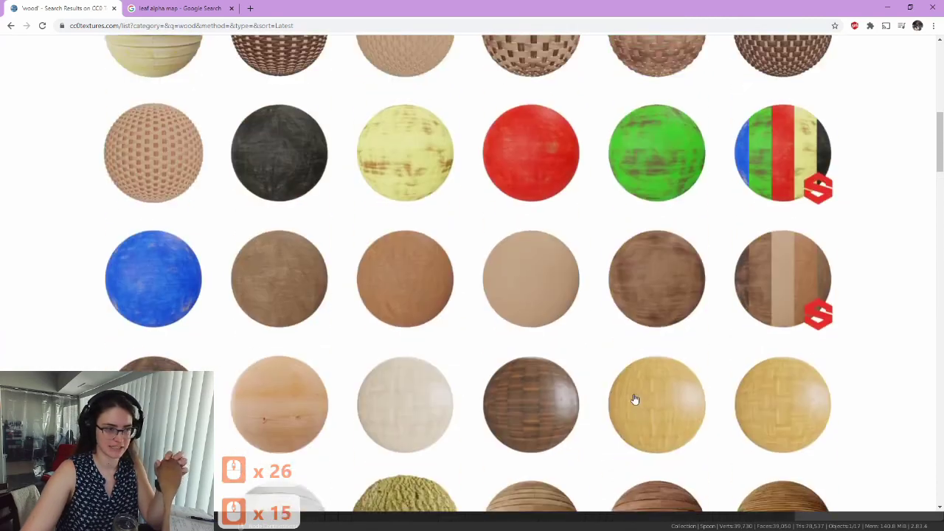
{"action": "scroll", "coordinate": [633, 399], "scroll_direction": "up", "scroll_amount": 10}
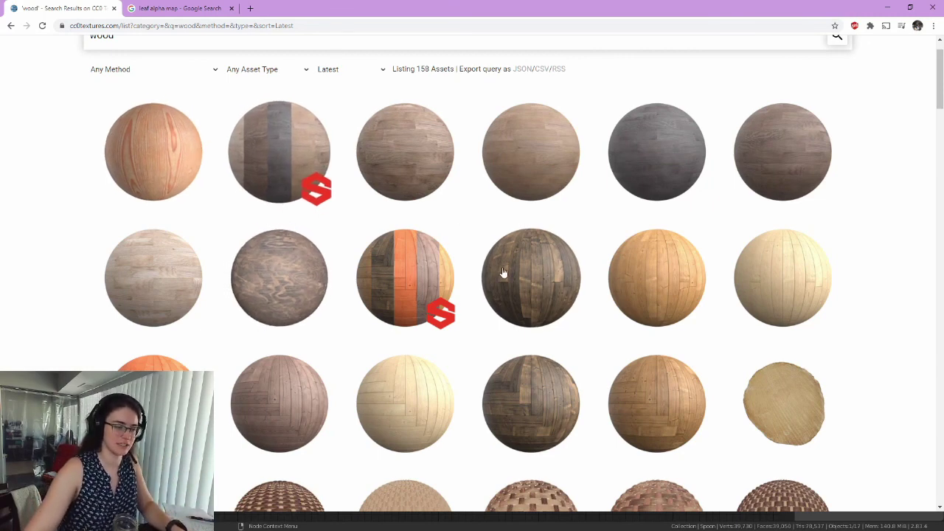
Step: Switch back to Blender and examine the selected spoon's shape among the surrounding objects from several views
{"action": "key", "text": "super"}
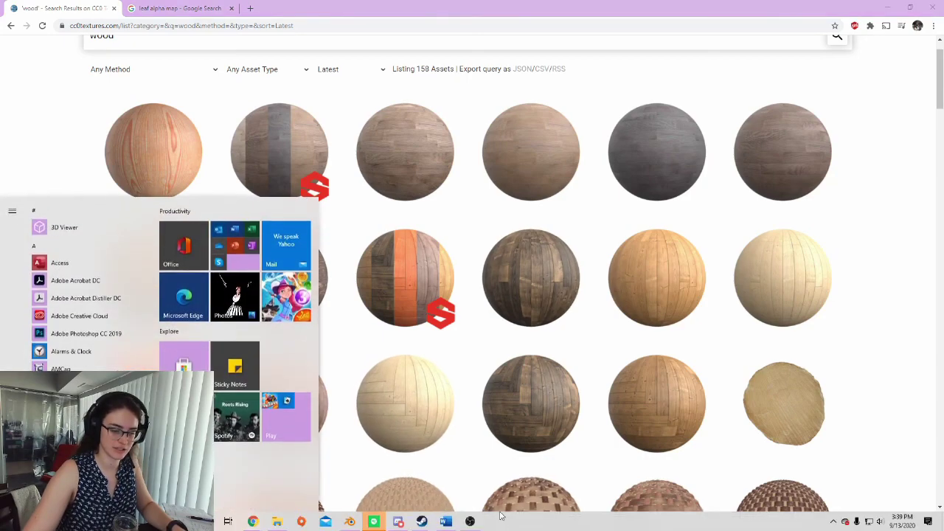
{"action": "left_click", "coordinate": [351, 522]}
{"action": "left_click", "coordinate": [384, 243]}
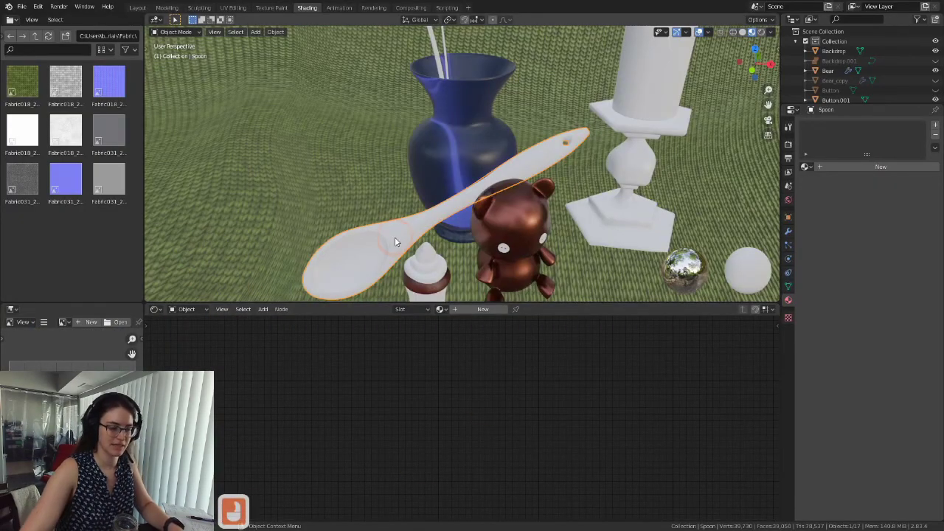
{"action": "middle_click_drag", "start_coordinate": [409, 235], "coordinate": [472, 227]}
{"action": "middle_click_drag", "start_coordinate": [472, 227], "coordinate": [448, 203], "text": "shift"}
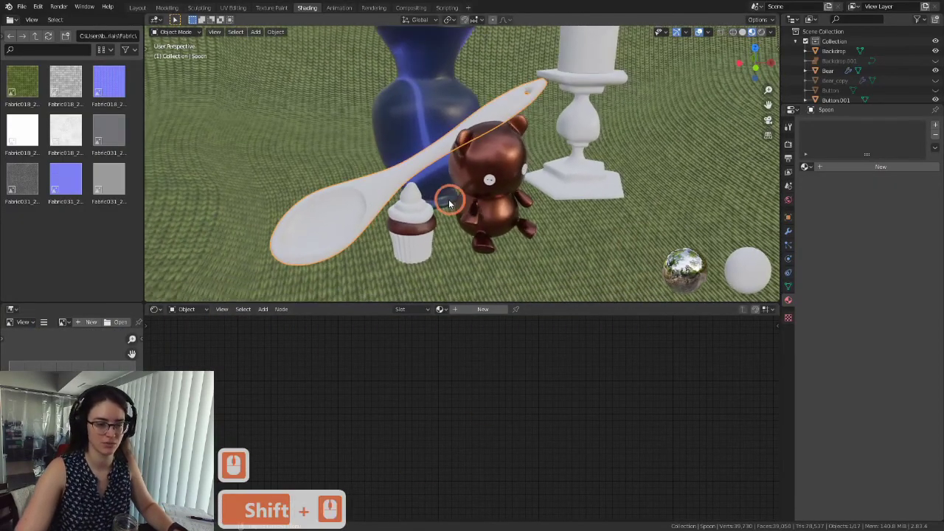
{"action": "scroll", "coordinate": [404, 207], "scroll_direction": "up", "scroll_amount": 2}
{"action": "middle_click_drag", "start_coordinate": [391, 208], "coordinate": [451, 202], "text": "shift"}
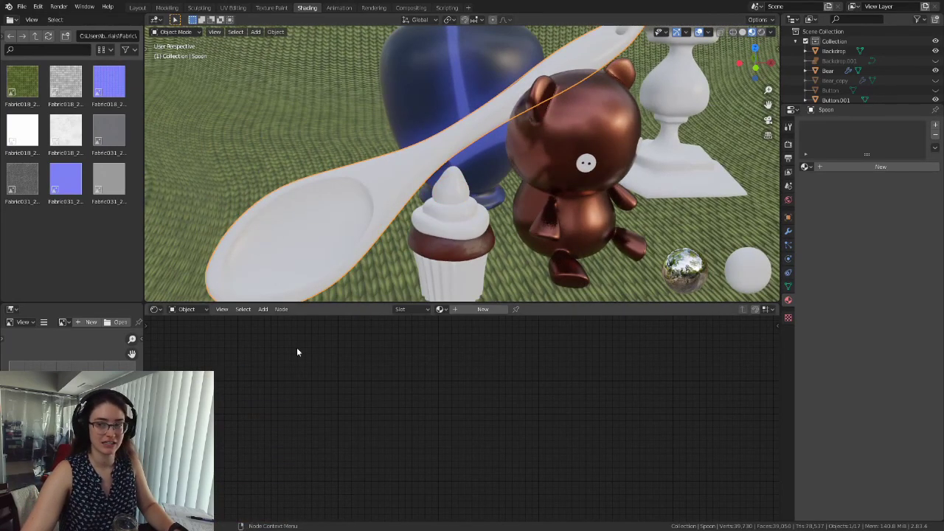
{"action": "scroll", "coordinate": [487, 184], "scroll_direction": "down", "scroll_amount": 3}
{"action": "middle_click_drag", "start_coordinate": [487, 182], "coordinate": [520, 218], "text": "shift"}
{"action": "scroll", "coordinate": [485, 217], "scroll_direction": "up", "scroll_amount": 2}
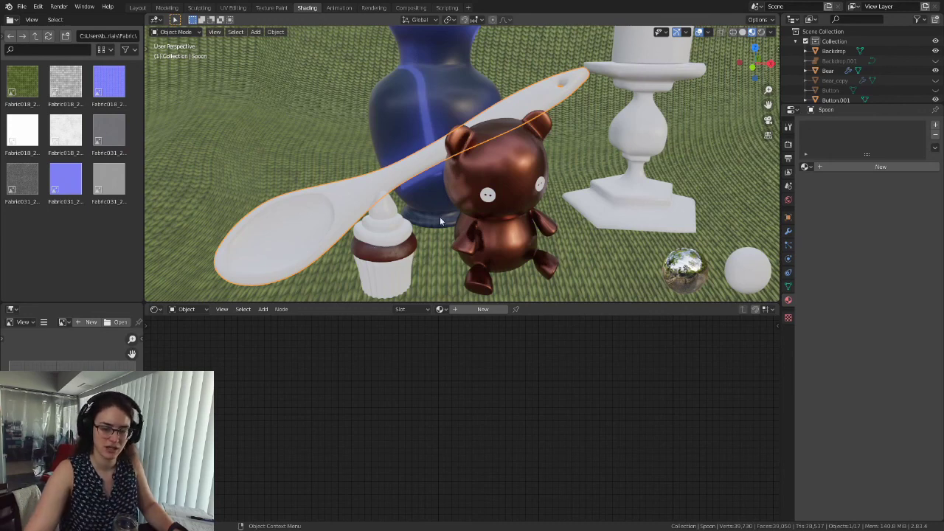
Step: Create a new material on the spoon and name it M_wood
{"action": "left_click", "coordinate": [851, 168]}
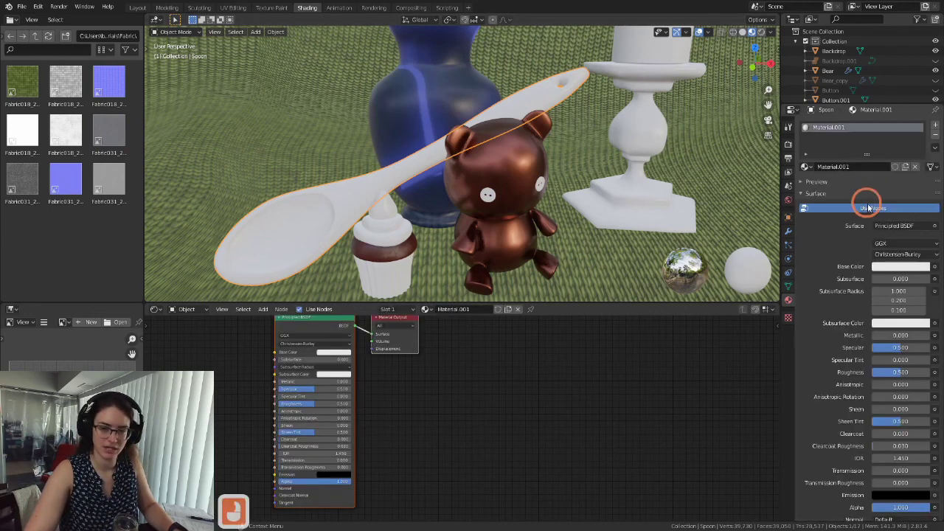
{"action": "left_click", "coordinate": [855, 167]}
{"action": "type", "text": "M_wood"}
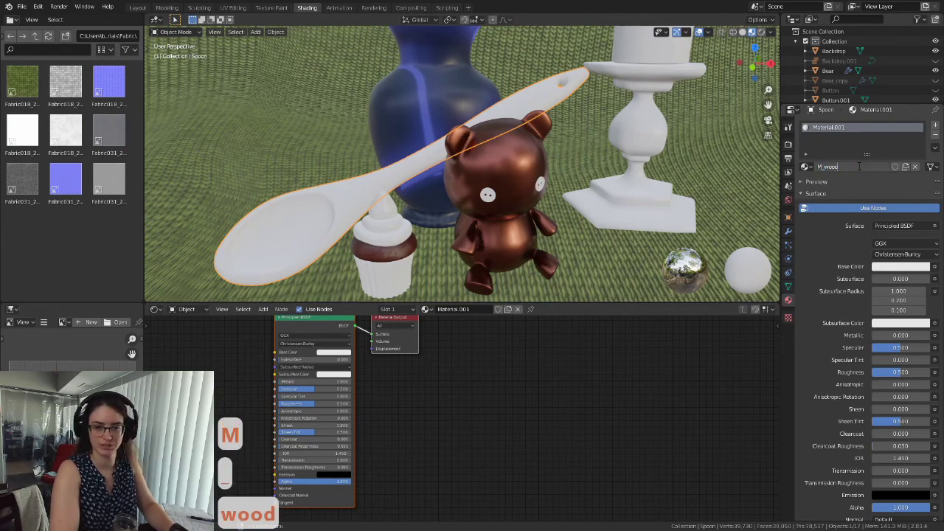
{"action": "key", "text": "Return"}
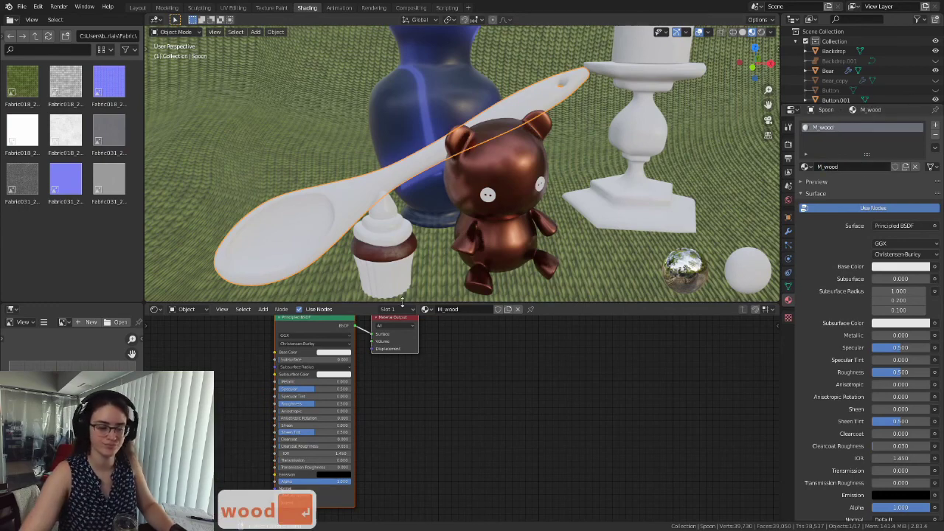
Step: Browse from the Fabric textures to the Wood folder inside the Materials directory
{"action": "scroll", "coordinate": [290, 239], "scroll_direction": "up", "scroll_amount": 2}
{"action": "middle_click_drag", "start_coordinate": [290, 238], "coordinate": [446, 236], "text": "shift"}
{"action": "scroll", "coordinate": [403, 217], "scroll_direction": "down", "scroll_amount": 2}
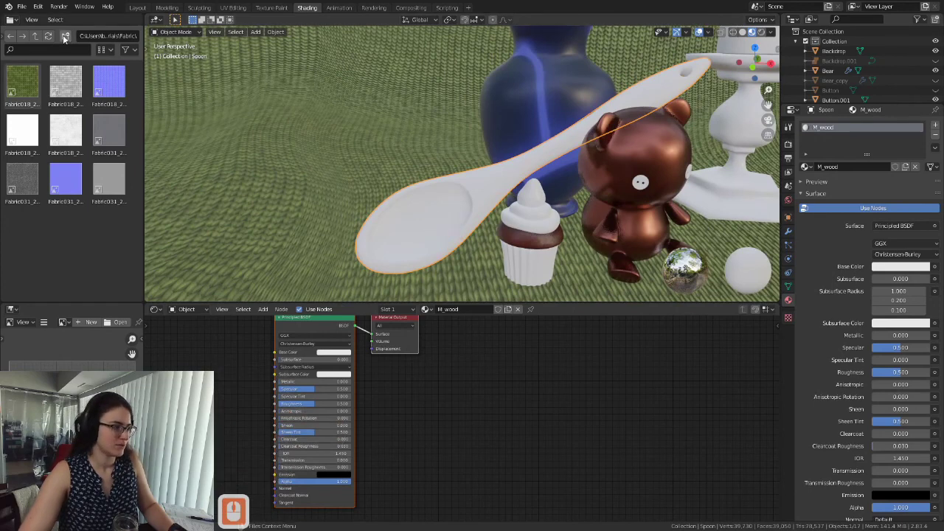
{"action": "left_click", "coordinate": [34, 36]}
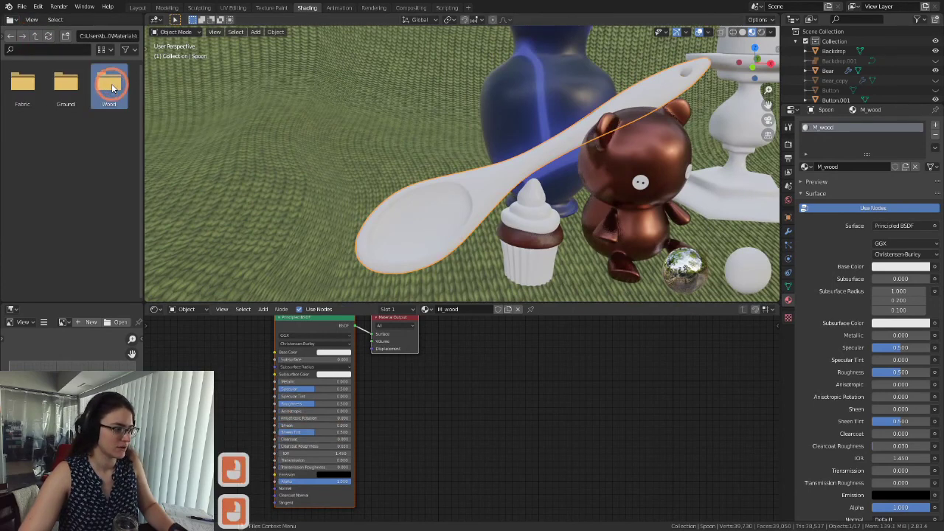
{"action": "double_click", "coordinate": [109, 83]}
Step: Bring the Wood037 colour, displacement, normal and roughness images into the M_wood material as image texture nodes
{"action": "scroll", "coordinate": [410, 404], "scroll_direction": "down", "scroll_amount": 2}
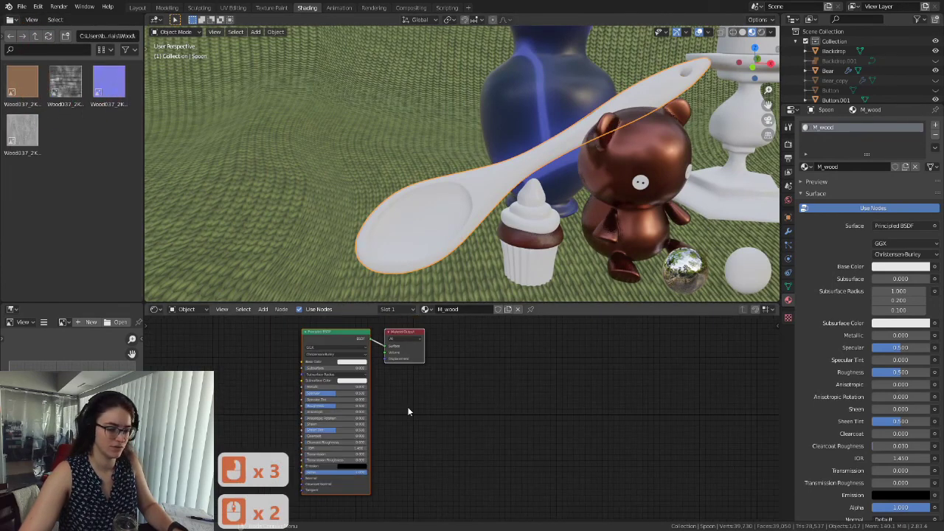
{"action": "middle_click_drag", "start_coordinate": [300, 392], "coordinate": [442, 394], "text": "shift"}
{"action": "left_click_drag", "start_coordinate": [22, 82], "coordinate": [270, 365]}
{"action": "left_click_drag", "start_coordinate": [64, 81], "coordinate": [356, 417]}
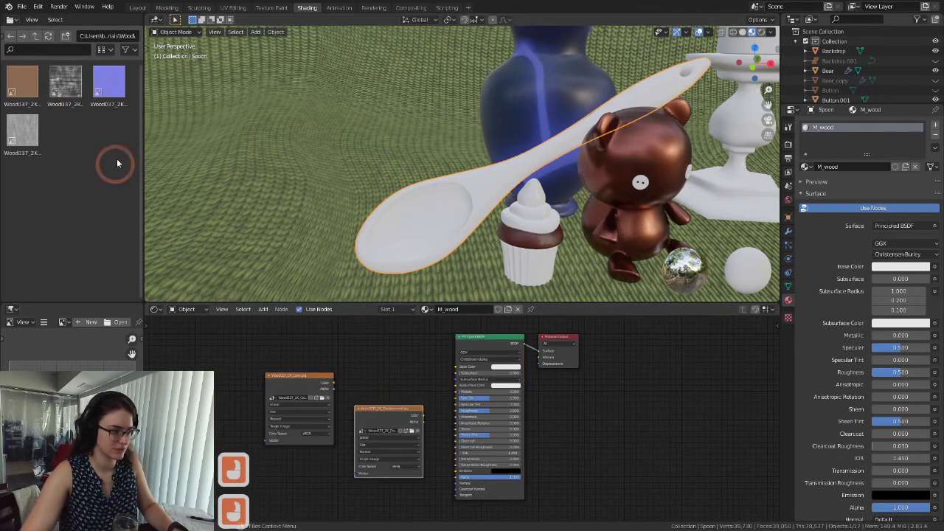
{"action": "left_click_drag", "start_coordinate": [103, 89], "coordinate": [262, 490]}
{"action": "left_click_drag", "start_coordinate": [17, 128], "coordinate": [355, 508]}
Step: Move the Wood037 colour texture node above the displacement texture, close to the Principled BSDF
{"action": "middle_click_drag", "start_coordinate": [435, 435], "coordinate": [451, 385], "text": "shift"}
{"action": "scroll", "coordinate": [451, 385], "scroll_direction": "up", "scroll_amount": 2}
{"action": "scroll", "coordinate": [417, 362], "scroll_direction": "down", "scroll_amount": 11}
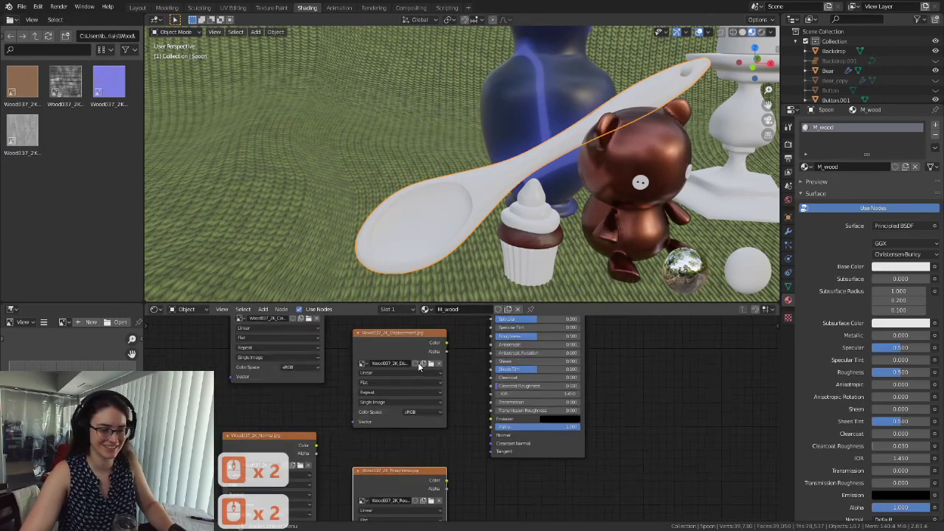
{"action": "middle_click_drag", "start_coordinate": [440, 374], "coordinate": [446, 384], "text": "shift"}
{"action": "scroll", "coordinate": [435, 391], "scroll_direction": "up", "scroll_amount": 3}
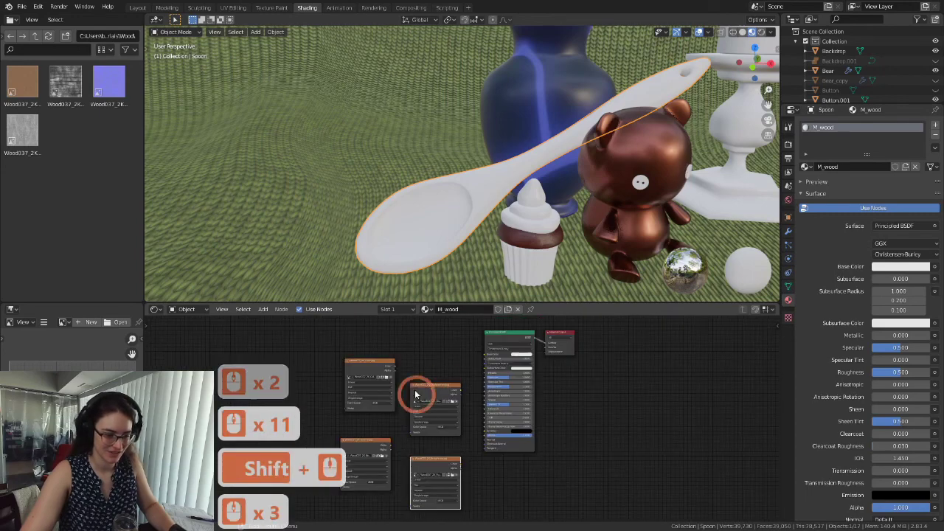
{"action": "scroll", "coordinate": [441, 383], "scroll_direction": "up", "scroll_amount": 3}
{"action": "middle_click_drag", "start_coordinate": [440, 389], "coordinate": [459, 402], "text": "shift"}
{"action": "left_click_drag", "start_coordinate": [374, 371], "coordinate": [456, 326]}
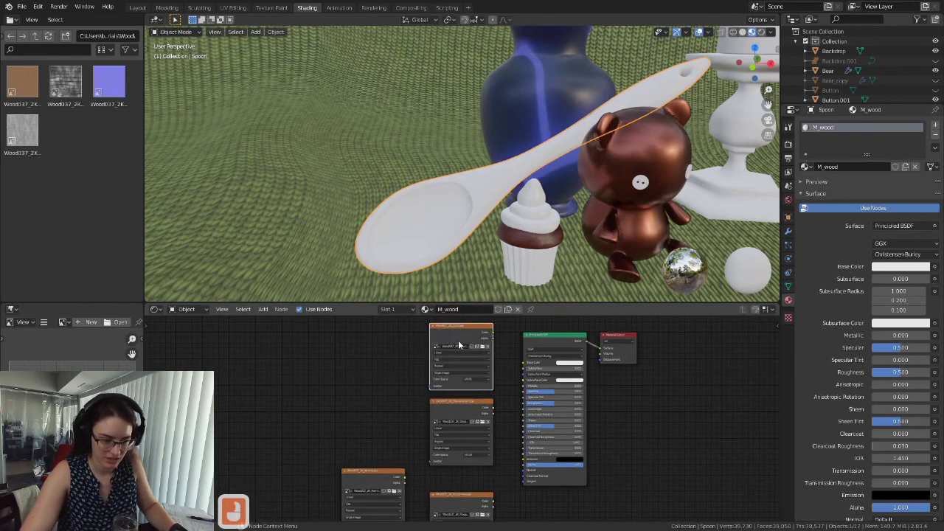
Step: Connect the colour texture to the Principled BSDF's Base Color, collapse its node and place it beside that input
{"action": "scroll", "coordinate": [465, 362], "scroll_direction": "up", "scroll_amount": 3}
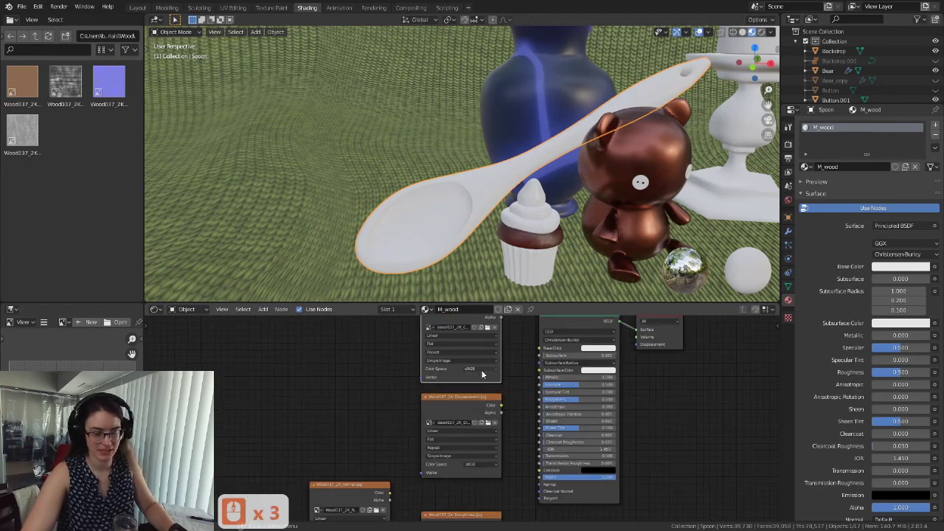
{"action": "middle_click_drag", "start_coordinate": [518, 375], "coordinate": [460, 414], "text": "shift"}
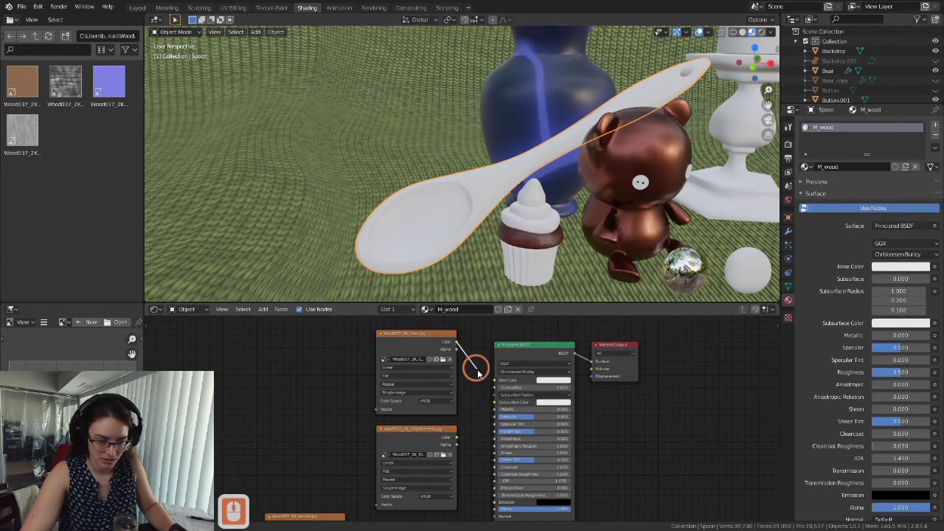
{"action": "left_click_drag", "start_coordinate": [494, 381], "coordinate": [495, 380]}
{"action": "left_click", "coordinate": [381, 334]}
{"action": "left_click_drag", "start_coordinate": [419, 335], "coordinate": [446, 381]}
Step: Move the displacement texture node out of the way and place the roughness texture node below the colour node
{"action": "middle_click_drag", "start_coordinate": [460, 397], "coordinate": [511, 350], "text": "shift"}
{"action": "scroll", "coordinate": [510, 392], "scroll_direction": "down", "scroll_amount": 3}
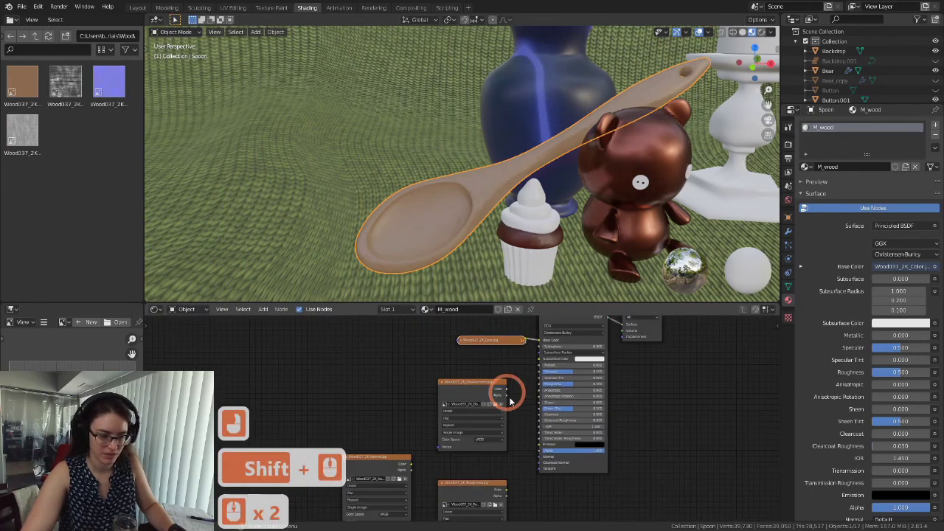
{"action": "middle_click_drag", "start_coordinate": [503, 423], "coordinate": [539, 359], "text": "shift"}
{"action": "middle_click_drag", "start_coordinate": [593, 378], "coordinate": [575, 402], "text": "shift"}
{"action": "left_click_drag", "start_coordinate": [492, 343], "coordinate": [397, 483]}
{"action": "scroll", "coordinate": [466, 410], "scroll_direction": "up", "scroll_amount": 3}
{"action": "middle_click_drag", "start_coordinate": [570, 453], "coordinate": [496, 481]}
{"action": "left_click_drag", "start_coordinate": [440, 468], "coordinate": [455, 337]}
{"action": "middle_click_drag", "start_coordinate": [496, 364], "coordinate": [486, 383], "text": "shift"}
Step: Set the roughness texture's color space to Non-Color, connect it to the Roughness input and collapse its node
{"action": "left_click", "coordinate": [456, 425]}
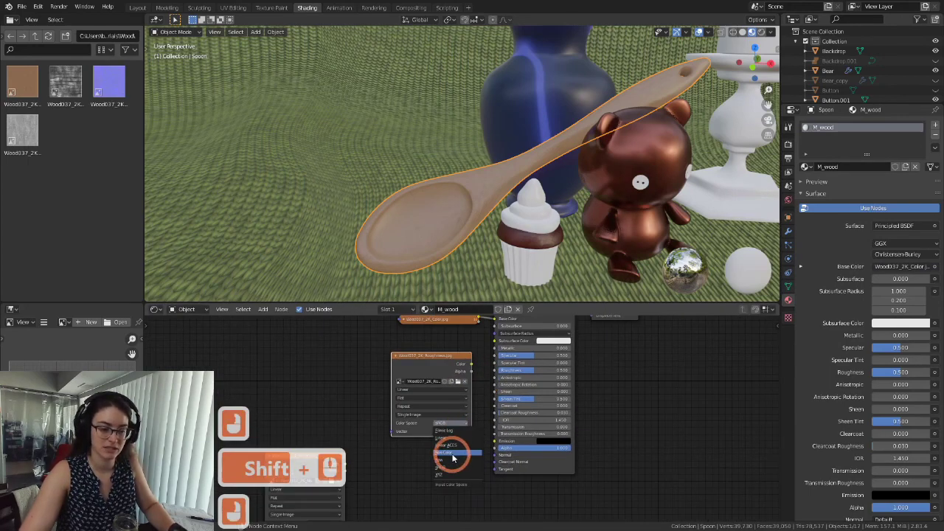
{"action": "left_click", "coordinate": [452, 457]}
{"action": "left_click", "coordinate": [485, 361]}
{"action": "middle_click_drag", "start_coordinate": [485, 361], "coordinate": [466, 408], "text": "shift"}
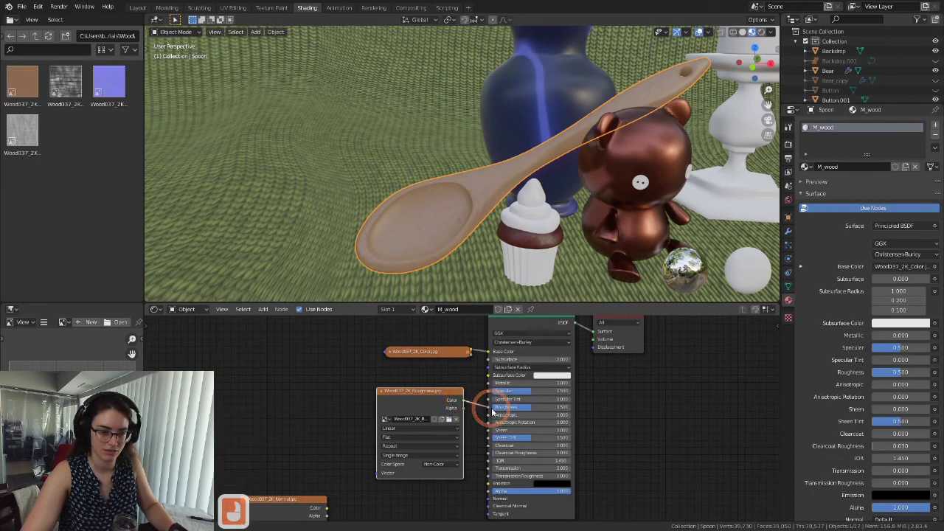
{"action": "left_click_drag", "start_coordinate": [493, 413], "coordinate": [490, 408]}
{"action": "left_click", "coordinate": [382, 391]}
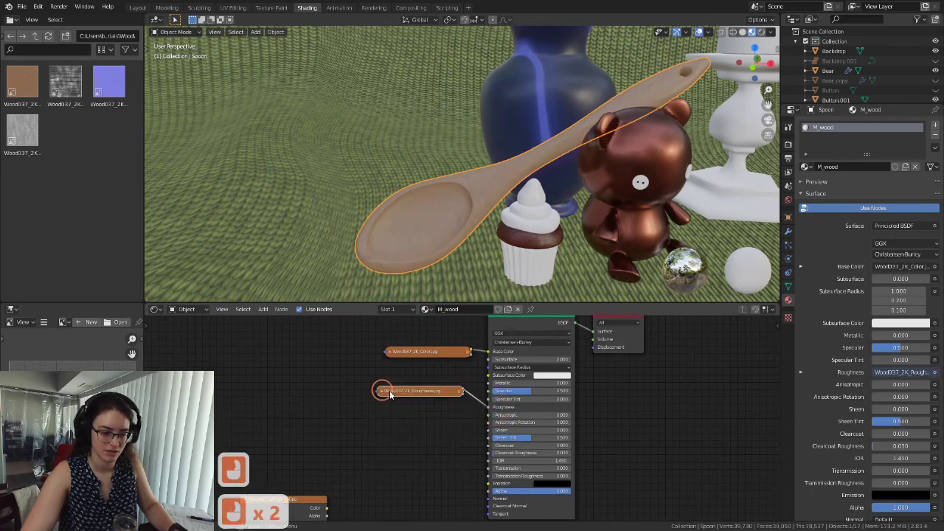
{"action": "left_click_drag", "start_coordinate": [413, 396], "coordinate": [421, 402]}
Step: Move the normal texture node up near the shader and set its color space to Non-Color
{"action": "middle_click_drag", "start_coordinate": [426, 447], "coordinate": [473, 390], "text": "shift"}
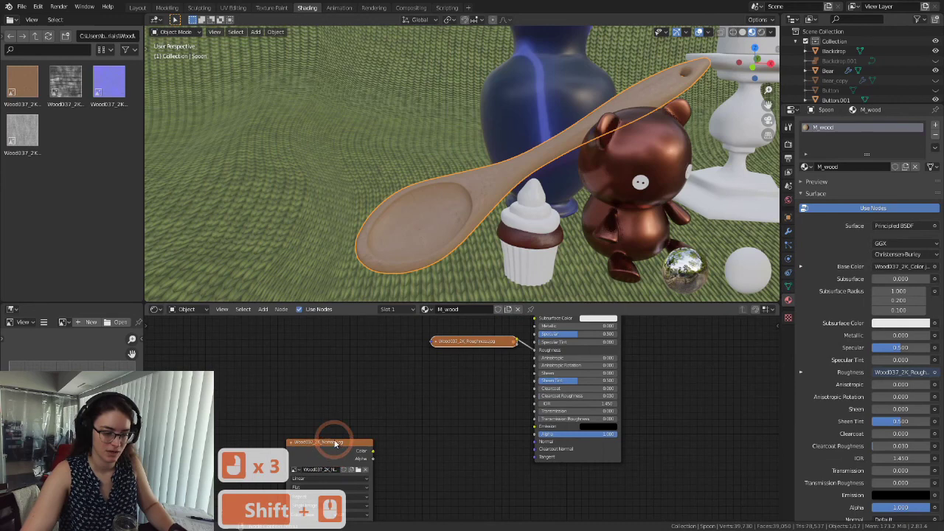
{"action": "left_click_drag", "start_coordinate": [335, 443], "coordinate": [338, 383]}
{"action": "left_click", "coordinate": [354, 454]}
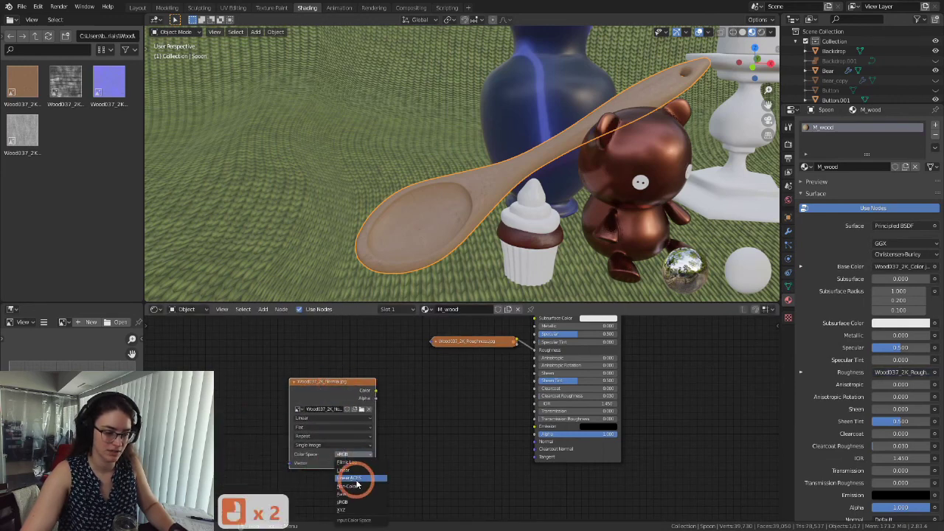
{"action": "left_click", "coordinate": [354, 486]}
Step: Add a Normal Map node and connect it between the normal texture's Color and the Principled BSDF's Normal input
{"action": "key", "text": "shift+a"}
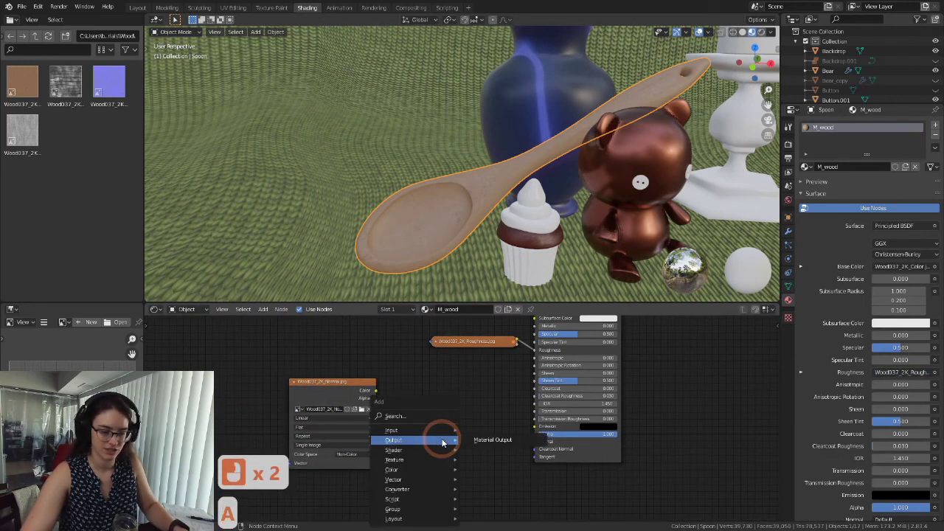
{"action": "mouse_move", "coordinate": [444, 466]}
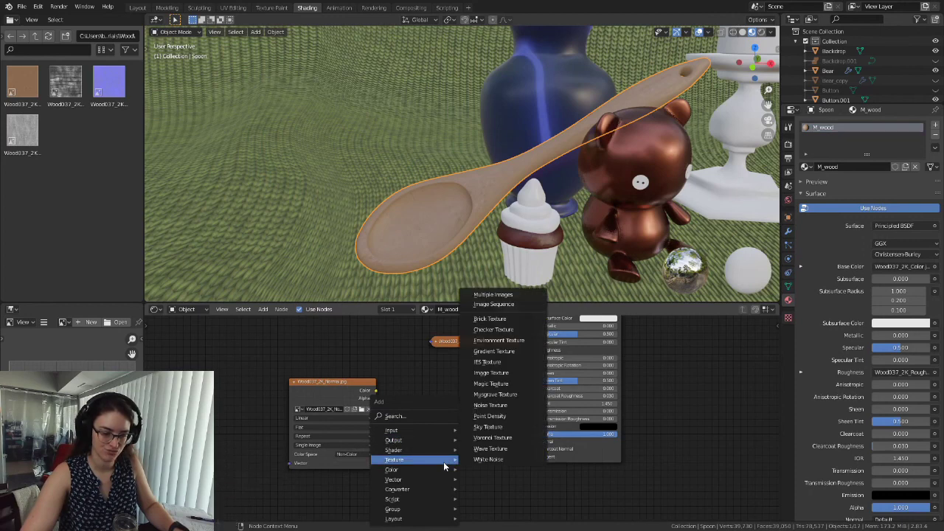
{"action": "mouse_move", "coordinate": [434, 484]}
{"action": "left_click", "coordinate": [487, 436]}
{"action": "left_click", "coordinate": [484, 394]}
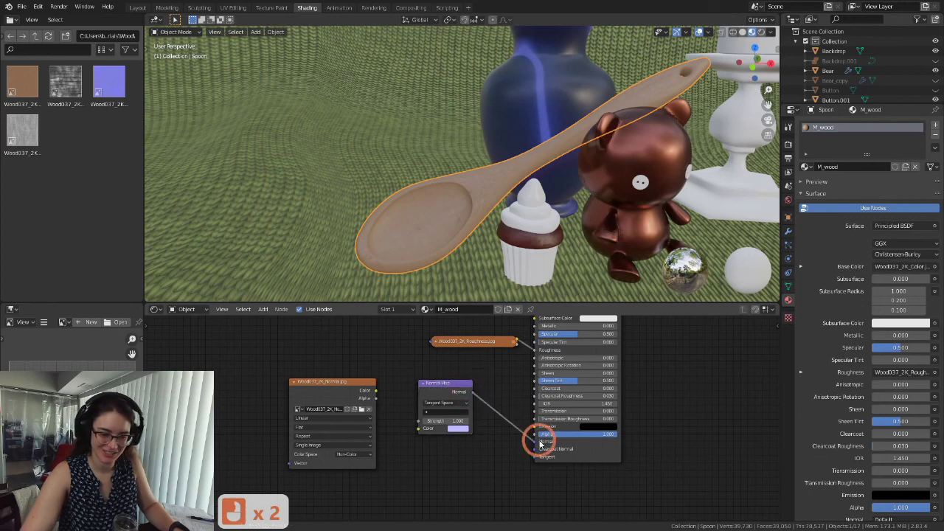
{"action": "left_click_drag", "start_coordinate": [540, 442], "coordinate": [537, 441]}
{"action": "left_click_drag", "start_coordinate": [421, 434], "coordinate": [418, 428]}
Step: Collapse the Normal Map and normal texture nodes and line them up beside the Normal input
{"action": "left_click", "coordinate": [423, 384]}
{"action": "left_click_drag", "start_coordinate": [454, 384], "coordinate": [499, 435]}
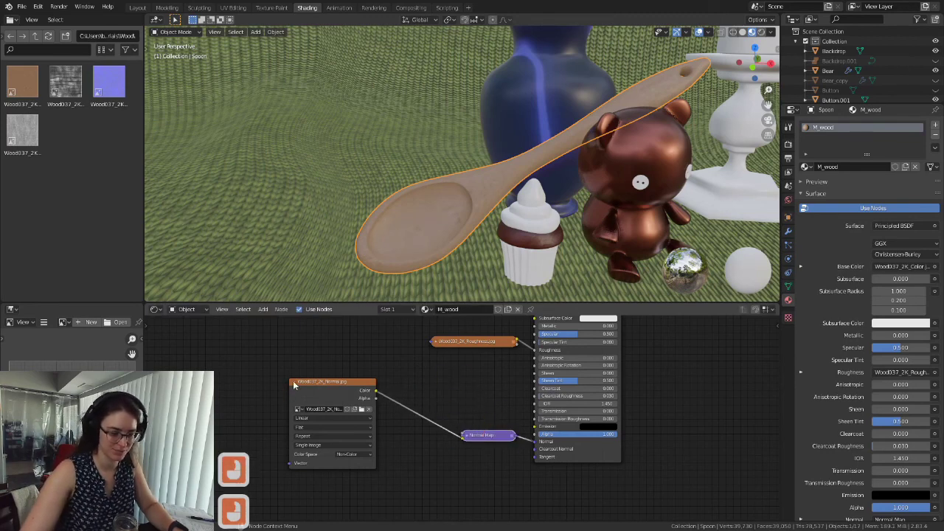
{"action": "left_click", "coordinate": [293, 383]}
{"action": "left_click_drag", "start_coordinate": [354, 382], "coordinate": [467, 432]}
Step: Delete the Wood037 displacement texture node from the M_wood material
{"action": "scroll", "coordinate": [519, 391], "scroll_direction": "down", "scroll_amount": 3}
{"action": "scroll", "coordinate": [518, 391], "scroll_direction": "down", "scroll_amount": 2, "text": "shift"}
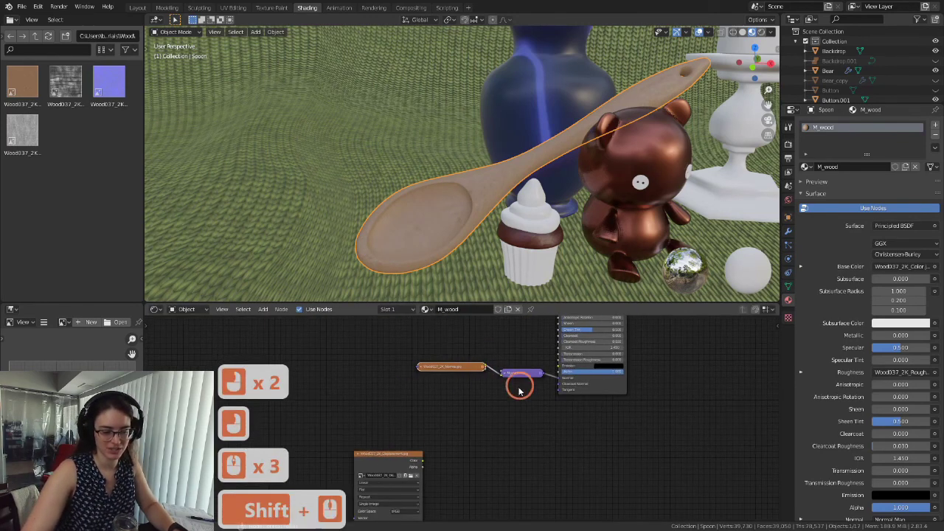
{"action": "left_click_drag", "start_coordinate": [386, 453], "coordinate": [424, 421]}
{"action": "left_click", "coordinate": [506, 379]}
{"action": "left_click", "coordinate": [391, 393]}
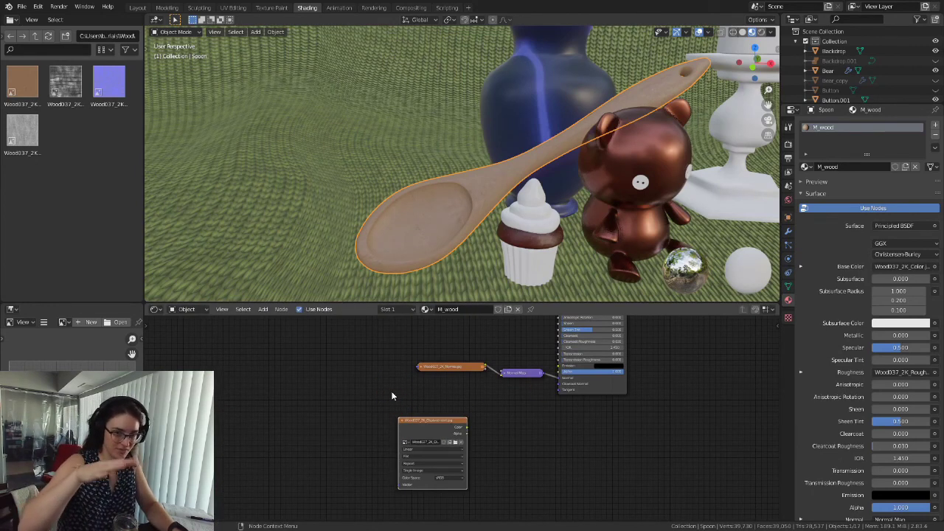
{"action": "key", "text": "Delete"}
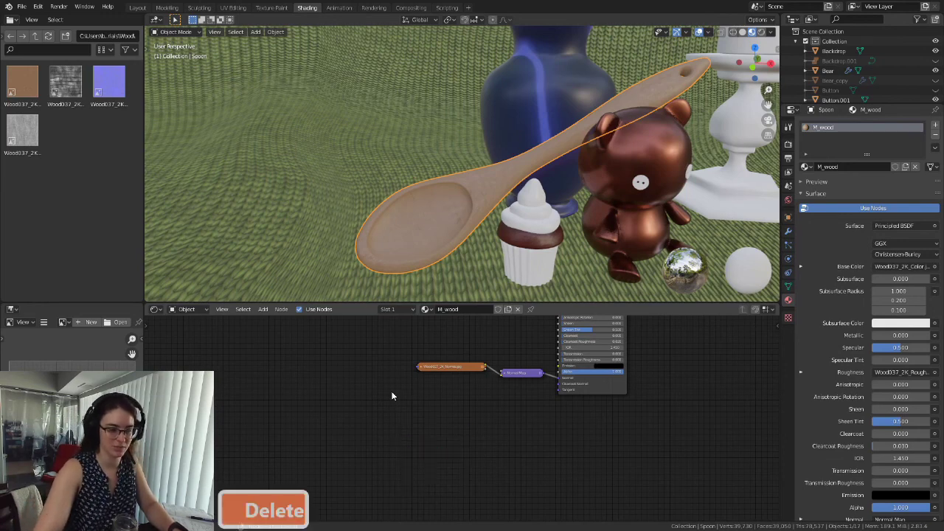
Step: Adjust the positions of the collapsed Normal Map and normal texture nodes in the node layout
{"action": "middle_click_drag", "start_coordinate": [521, 420], "coordinate": [460, 487], "text": "shift"}
{"action": "scroll", "coordinate": [458, 444], "scroll_direction": "down", "scroll_amount": 2}
{"action": "left_click_drag", "start_coordinate": [467, 439], "coordinate": [467, 442]}
{"action": "left_click_drag", "start_coordinate": [410, 435], "coordinate": [409, 443]}
Step: Examine the wood texture's scale and grain direction on the spoon's bowl, rim and handle
{"action": "scroll", "coordinate": [462, 227], "scroll_direction": "up", "scroll_amount": 3}
{"action": "middle_click_drag", "start_coordinate": [552, 247], "coordinate": [432, 185], "text": "shift"}
{"action": "scroll", "coordinate": [432, 185], "scroll_direction": "down", "scroll_amount": 2}
{"action": "scroll", "coordinate": [467, 196], "scroll_direction": "up", "scroll_amount": 1}
{"action": "scroll", "coordinate": [538, 206], "scroll_direction": "up", "scroll_amount": 2}
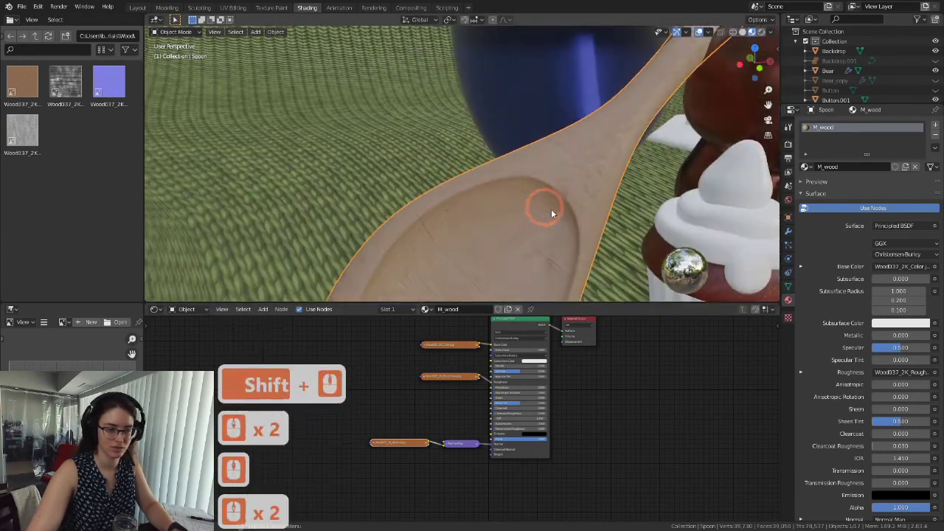
{"action": "middle_click_drag", "start_coordinate": [538, 207], "coordinate": [501, 214], "text": "shift"}
{"action": "scroll", "coordinate": [583, 222], "scroll_direction": "down", "scroll_amount": 5}
{"action": "scroll", "coordinate": [564, 221], "scroll_direction": "up", "scroll_amount": 3}
{"action": "key", "text": "Tab"}
{"action": "key", "text": "Tab"}
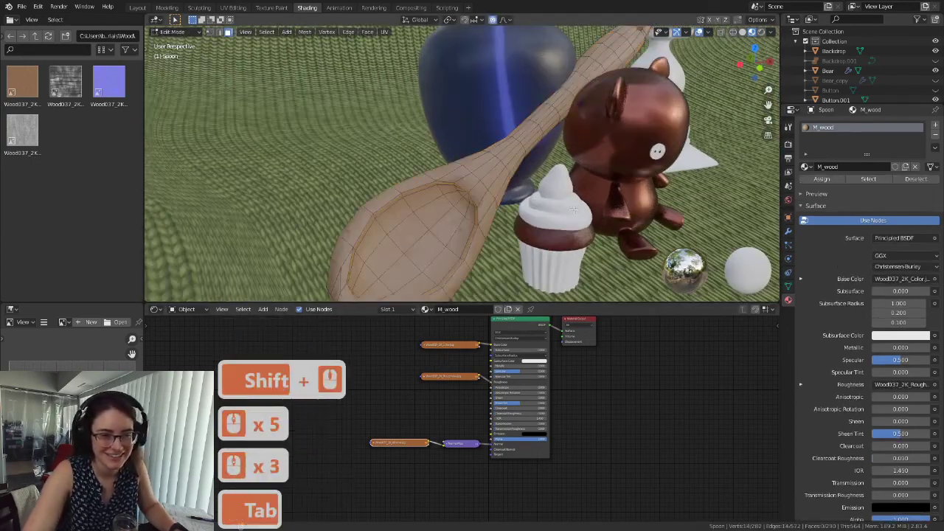
{"action": "middle_click_drag", "start_coordinate": [574, 213], "coordinate": [514, 183]}
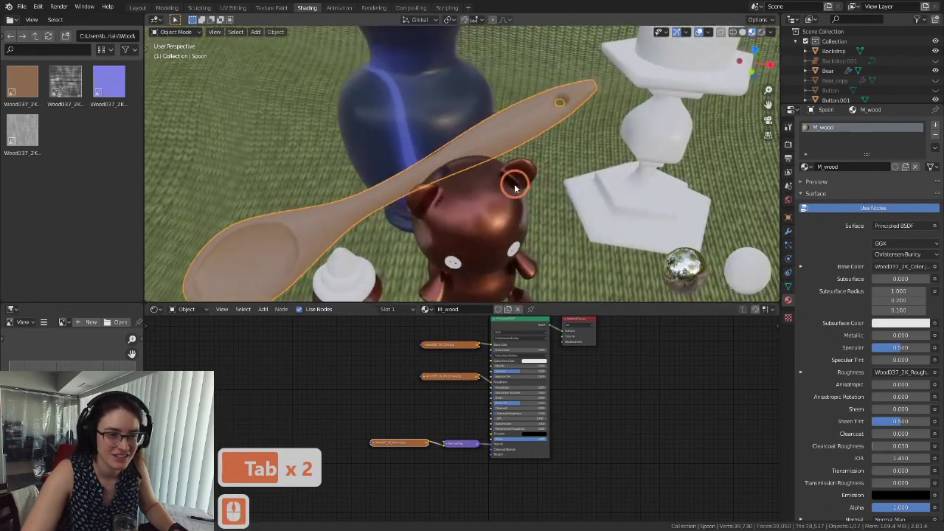
{"action": "scroll", "coordinate": [516, 184], "scroll_direction": "up", "scroll_amount": 2}
{"action": "scroll", "coordinate": [514, 186], "scroll_direction": "up", "scroll_amount": 2}
{"action": "scroll", "coordinate": [472, 191], "scroll_direction": "down", "scroll_amount": 2}
{"action": "middle_click_drag", "start_coordinate": [393, 213], "coordinate": [501, 177], "text": "shift"}
{"action": "middle_click", "coordinate": [524, 204]}
{"action": "scroll", "coordinate": [487, 222], "scroll_direction": "up", "scroll_amount": 2}
{"action": "middle_click_drag", "start_coordinate": [476, 211], "coordinate": [413, 248]}
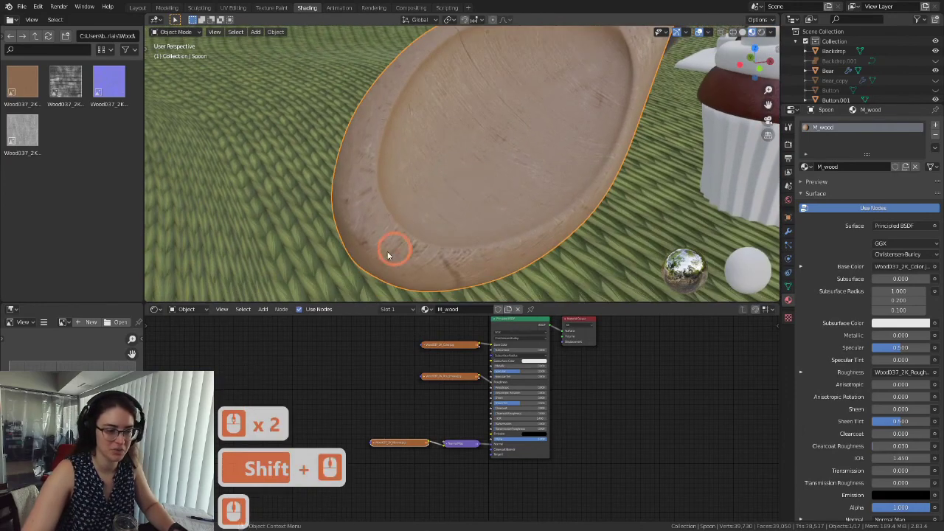
{"action": "mouse_move", "coordinate": [373, 219]}
{"action": "middle_mouse_down"}
{"action": "mouse_move", "coordinate": [433, 220]}
{"action": "mouse_move", "coordinate": [364, 209]}
{"action": "middle_mouse_up"}
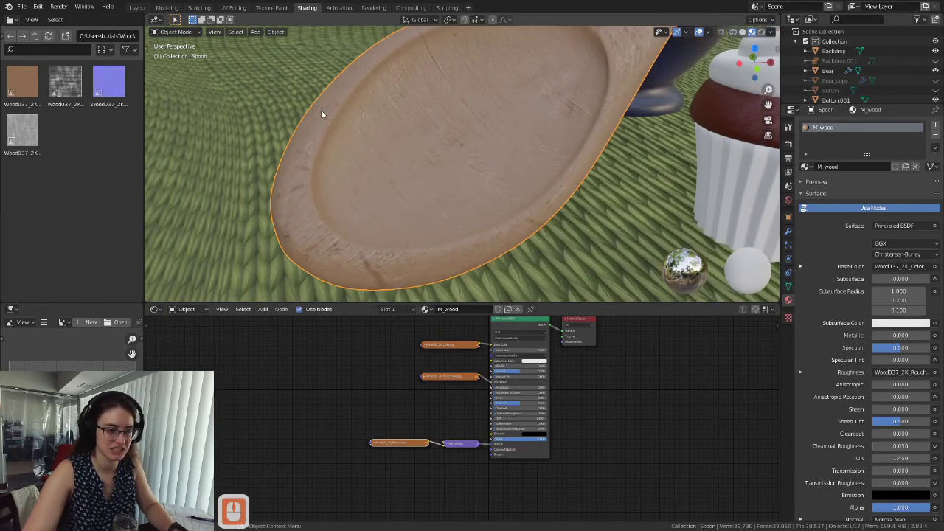
{"action": "middle_click_drag", "start_coordinate": [472, 149], "coordinate": [421, 159], "text": "shift"}
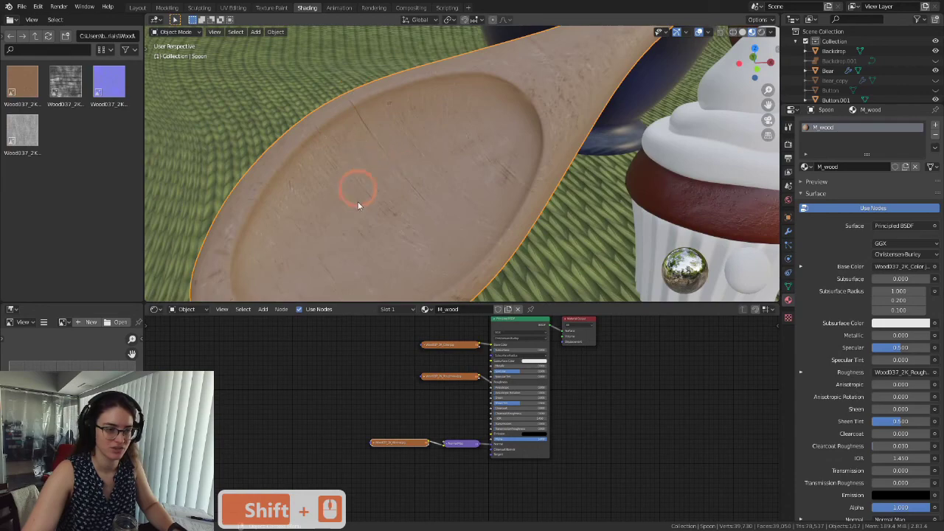
{"action": "middle_click_drag", "start_coordinate": [358, 205], "coordinate": [391, 221], "text": "shift"}
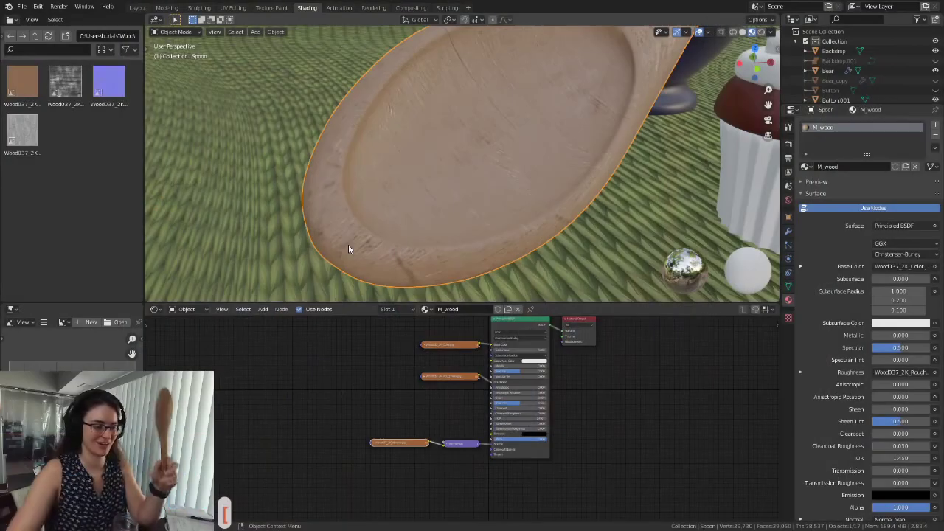
{"action": "key", "text": "super"}
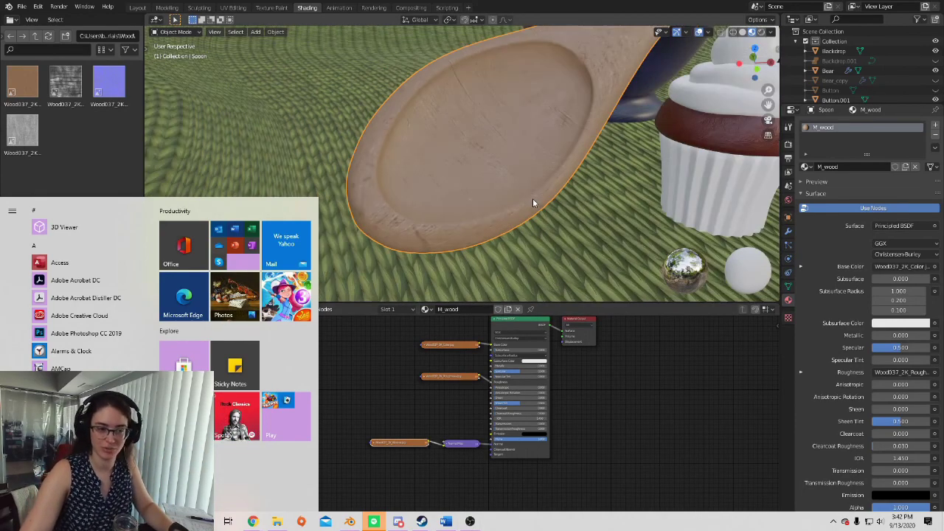
{"action": "left_click", "coordinate": [378, 415]}
Step: Add a Mapping node and connect its Vector output to the color, roughness and normal image textures
{"action": "middle_click_drag", "start_coordinate": [369, 402], "coordinate": [324, 411], "text": "shift"}
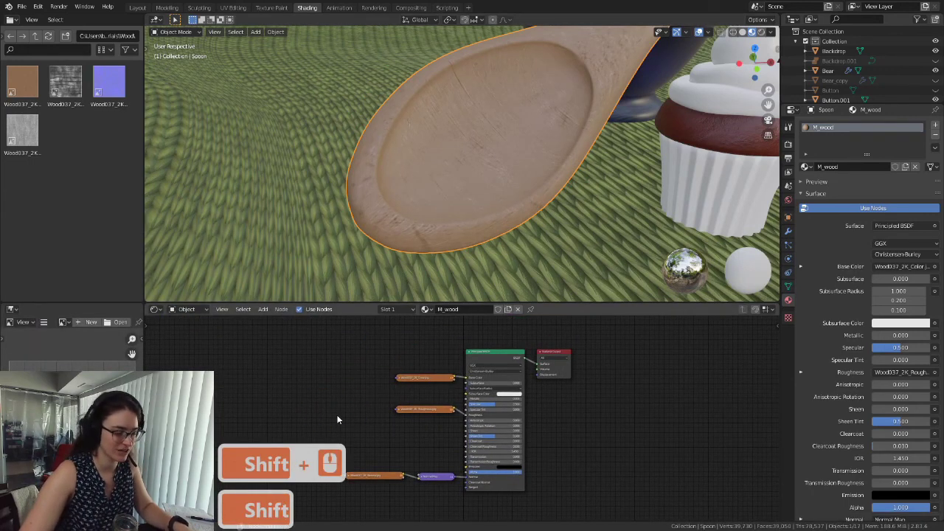
{"action": "key", "text": "shift+a"}
{"action": "mouse_move", "coordinate": [335, 417]}
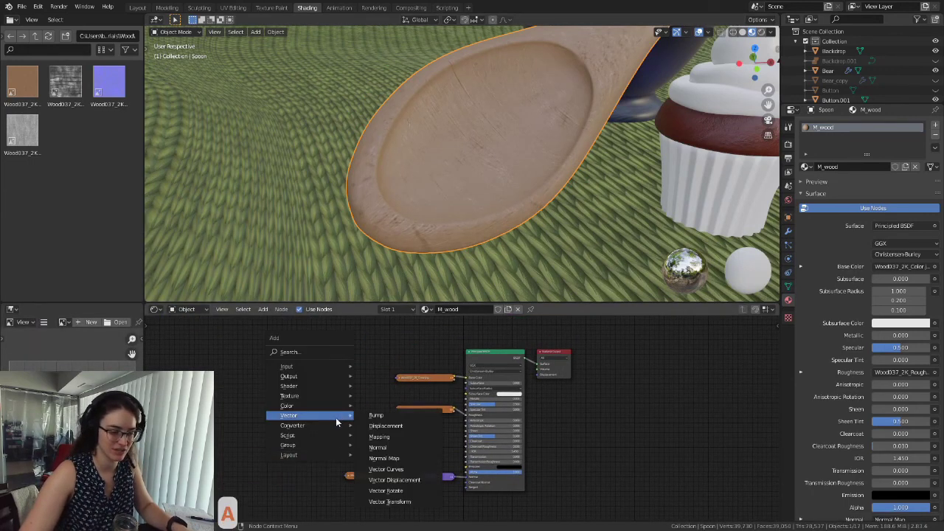
{"action": "left_click", "coordinate": [385, 439]}
{"action": "left_click", "coordinate": [261, 358]}
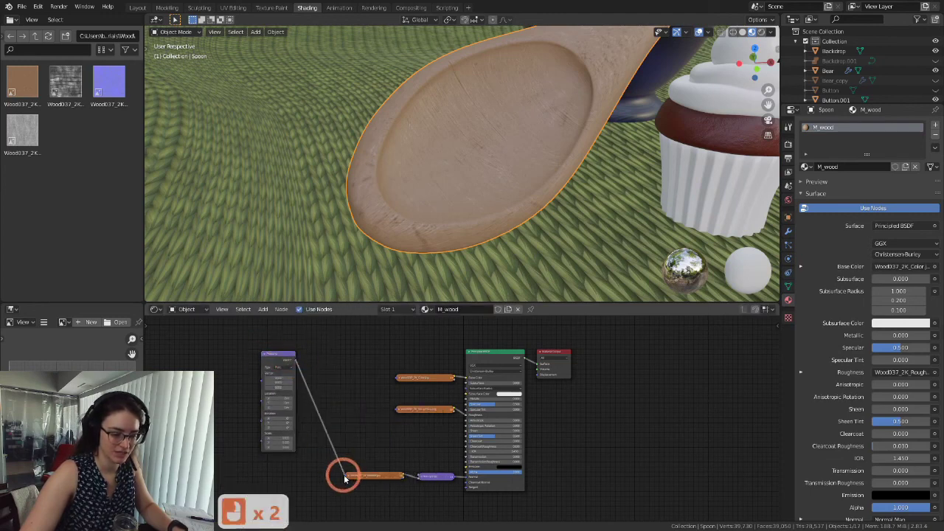
{"action": "left_click", "coordinate": [294, 359]}
{"action": "left_click_drag", "start_coordinate": [391, 414], "coordinate": [396, 409]}
{"action": "left_click_drag", "start_coordinate": [294, 359], "coordinate": [373, 381]}
{"action": "middle_click_drag", "start_coordinate": [308, 345], "coordinate": [359, 373], "text": "shift"}
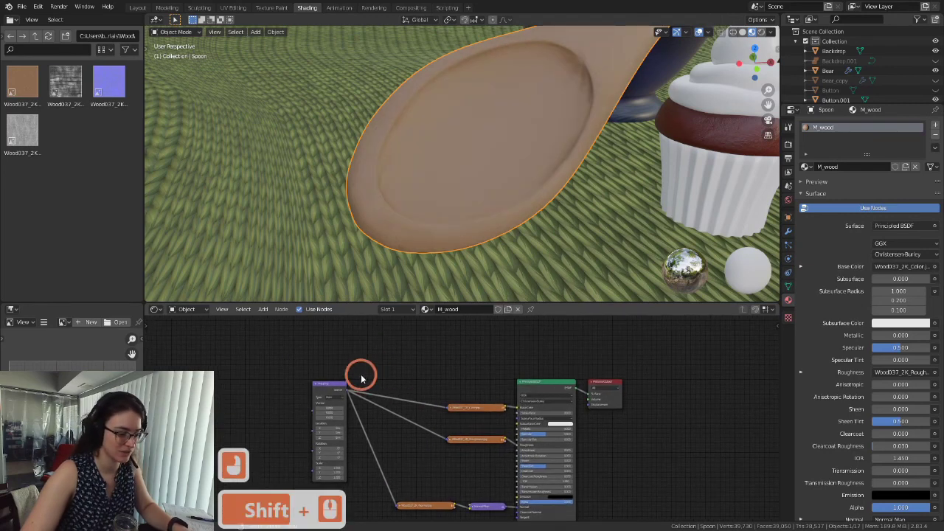
Step: Add a Texture Coordinate node and connect its UV output to the Mapping node's Vector input
{"action": "key", "text": "shift+a"}
{"action": "mouse_move", "coordinate": [250, 351]}
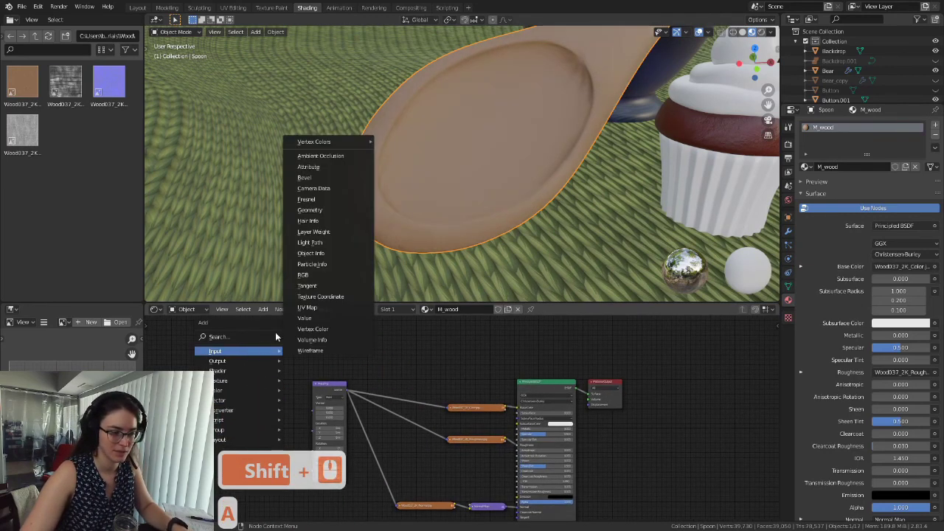
{"action": "left_click", "coordinate": [320, 296]}
{"action": "left_click", "coordinate": [267, 419]}
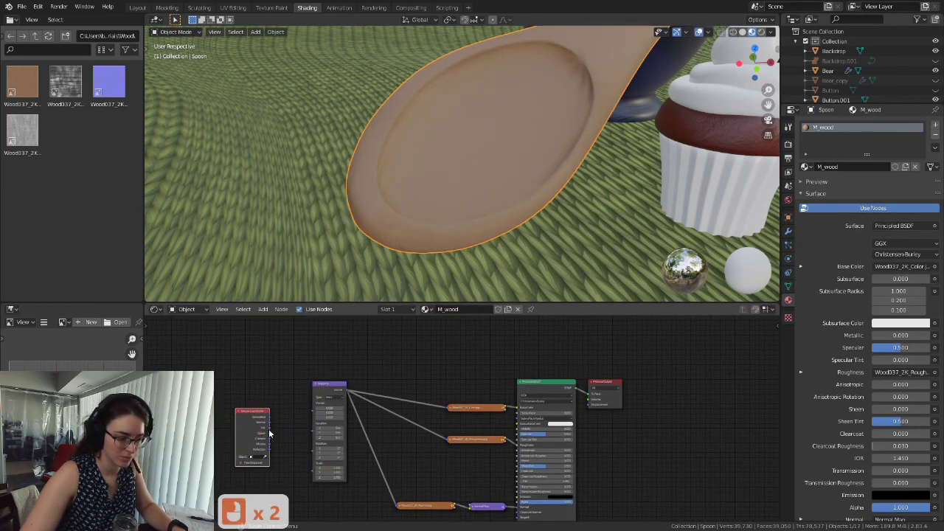
{"action": "left_click_drag", "start_coordinate": [283, 426], "coordinate": [312, 407]}
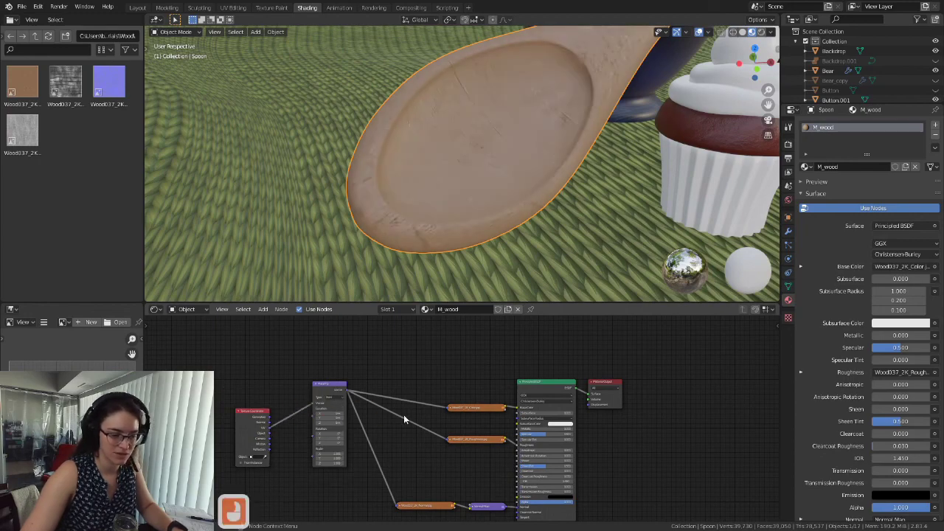
Step: Set the Mapping node's rotation to 90° and check how the wood texture sits on the spoon
{"action": "type", "text": "90"}
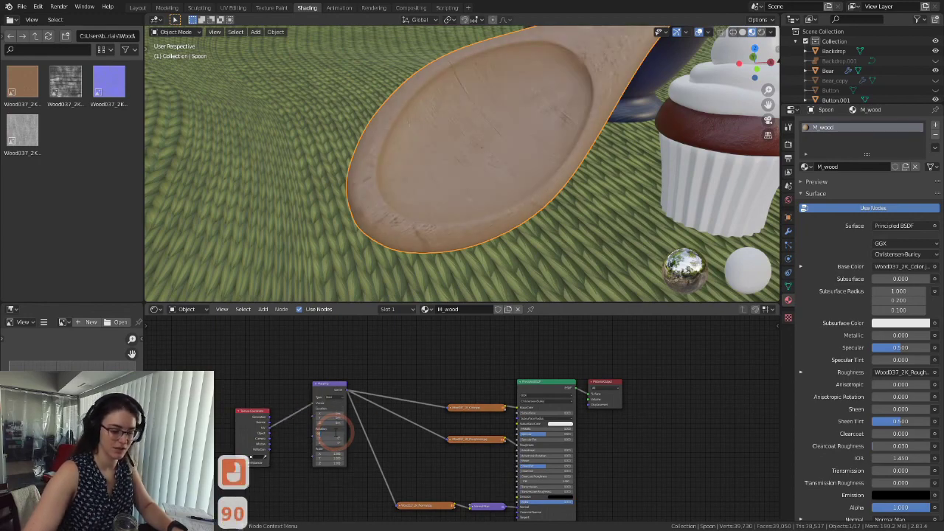
{"action": "key", "text": "Return"}
{"action": "middle_click_drag", "start_coordinate": [531, 133], "coordinate": [538, 151], "text": "shift"}
{"action": "scroll", "coordinate": [472, 230], "scroll_direction": "down", "scroll_amount": 3}
{"action": "scroll", "coordinate": [483, 222], "scroll_direction": "up", "scroll_amount": 4}
{"action": "middle_click_drag", "start_coordinate": [556, 207], "coordinate": [552, 143]}
{"action": "scroll", "coordinate": [522, 183], "scroll_direction": "up", "scroll_amount": 1}
{"action": "scroll", "coordinate": [536, 159], "scroll_direction": "down", "scroll_amount": 3}
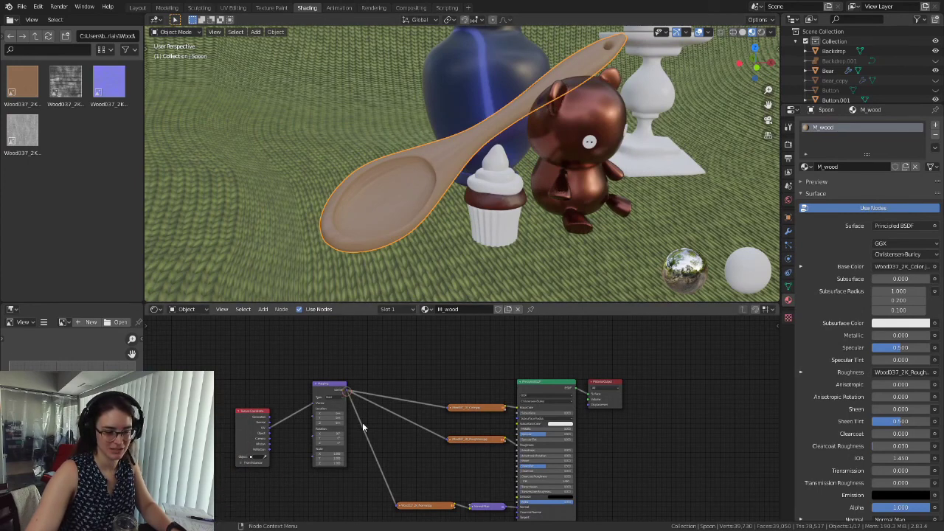
Step: Disconnect the Mapping node from the color, roughness and normal textures and view the spoon without the mapping
{"action": "left_click", "coordinate": [348, 393]}
{"action": "left_click_drag", "start_coordinate": [397, 506], "coordinate": [448, 407]}
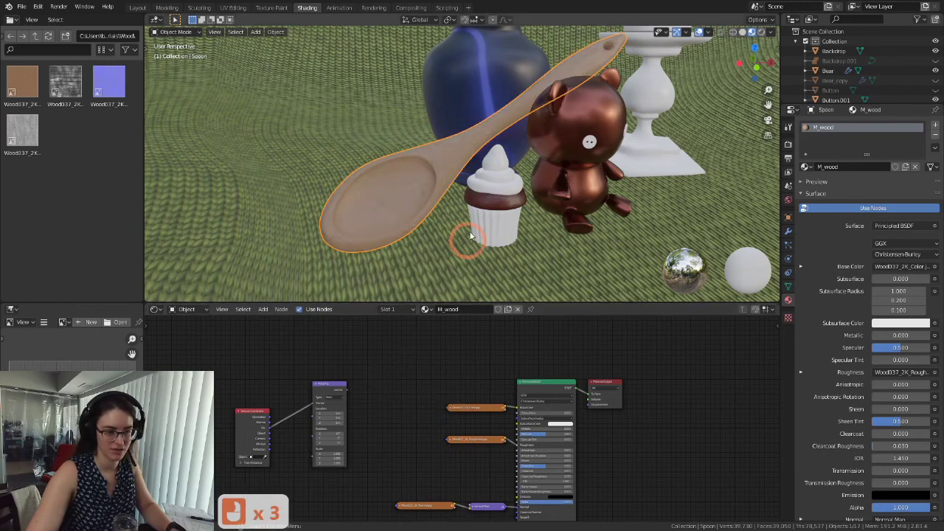
{"action": "scroll", "coordinate": [448, 274], "scroll_direction": "up", "scroll_amount": 3}
{"action": "middle_click_drag", "start_coordinate": [449, 273], "coordinate": [442, 177], "text": "shift"}
{"action": "scroll", "coordinate": [442, 177], "scroll_direction": "down", "scroll_amount": 3}
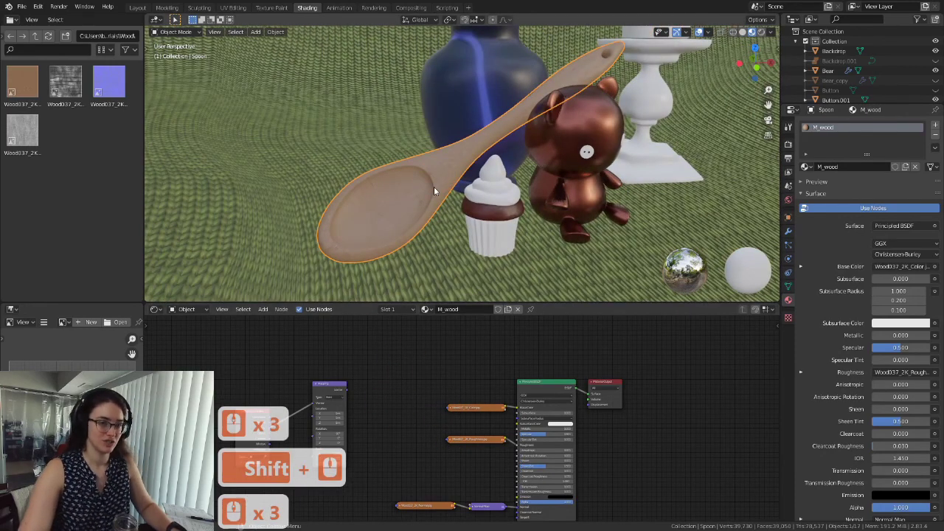
Step: Switch to the UV Editing workspace, select one face in the spoon's bowl and frame it in the 3D view
{"action": "left_click", "coordinate": [234, 8]}
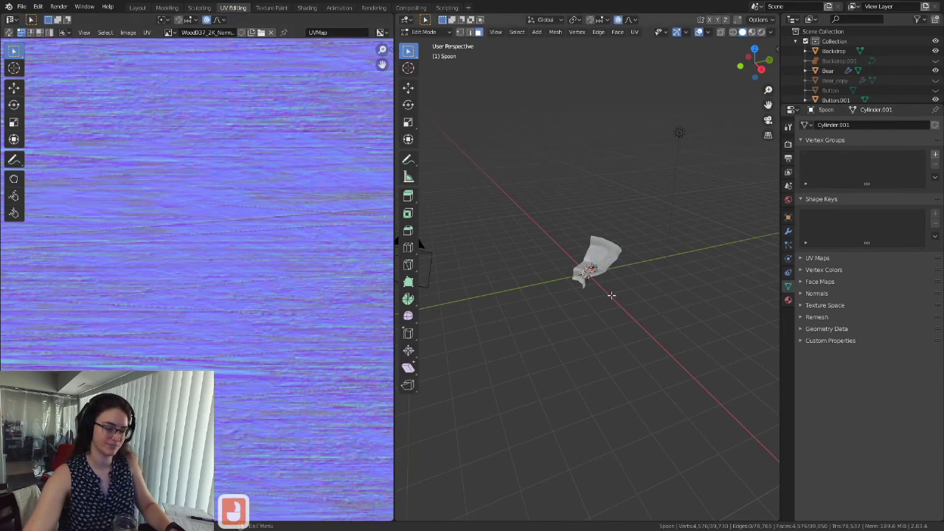
{"action": "scroll", "coordinate": [601, 276], "scroll_direction": "up", "scroll_amount": 7}
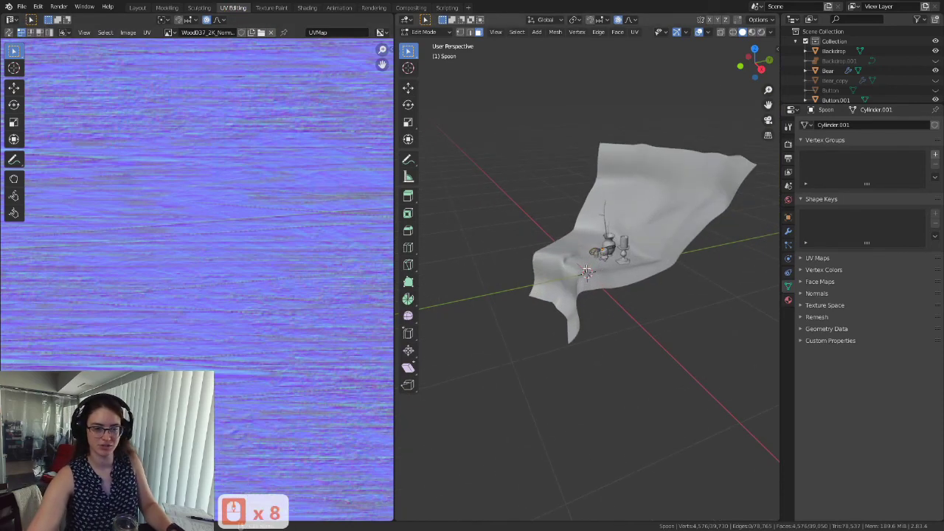
{"action": "middle_click_drag", "start_coordinate": [586, 272], "coordinate": [612, 263]}
{"action": "scroll", "coordinate": [611, 263], "scroll_direction": "up", "scroll_amount": 5}
{"action": "middle_click_drag", "start_coordinate": [612, 221], "coordinate": [613, 253], "text": "shift"}
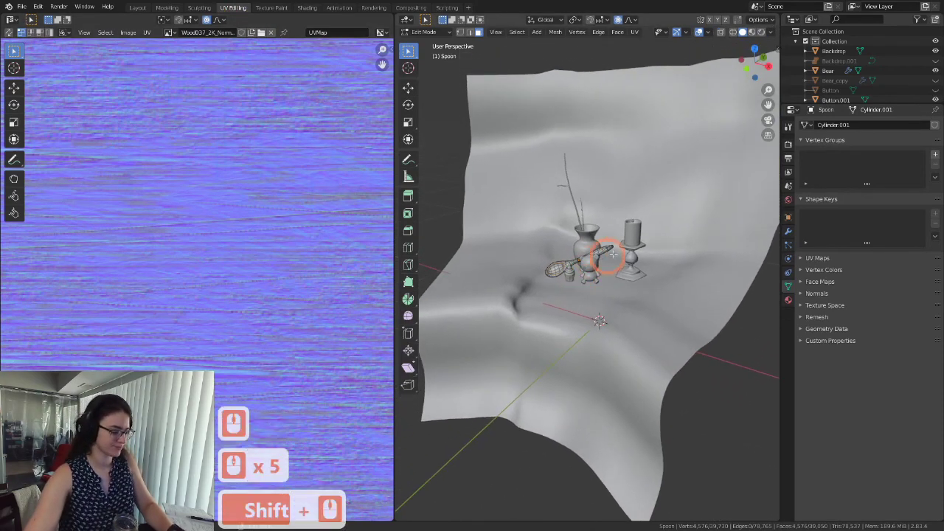
{"action": "key", "text": "grave"}
{"action": "left_click", "coordinate": [652, 300]}
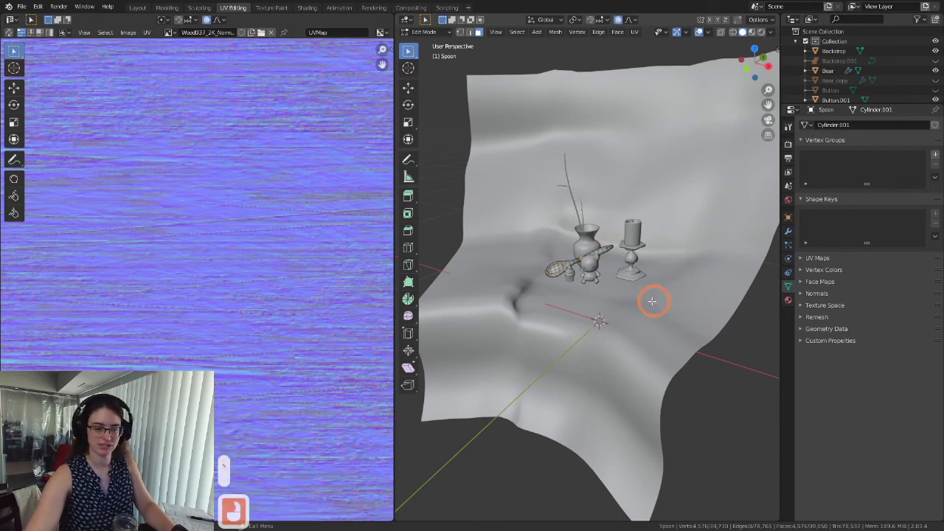
{"action": "scroll", "coordinate": [562, 271], "scroll_direction": "up", "scroll_amount": 4}
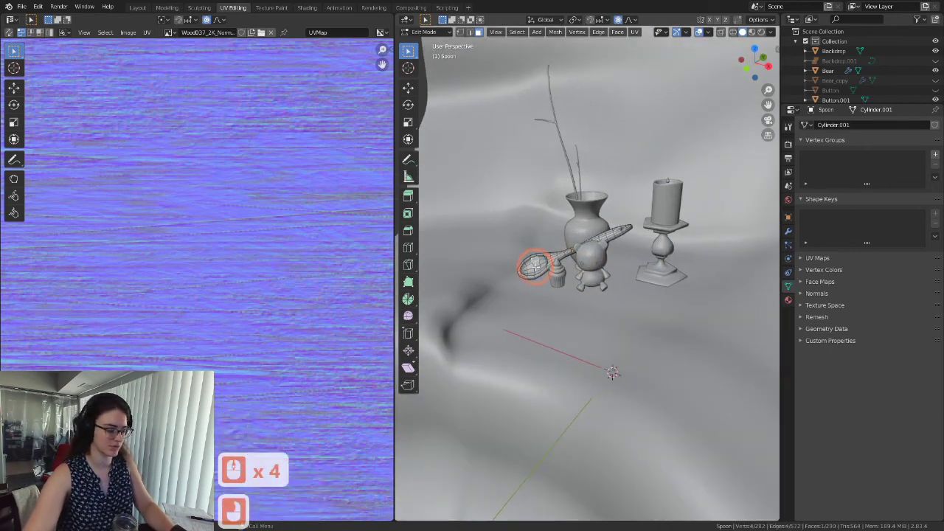
{"action": "key", "text": "grave"}
{"action": "key", "text": "grave"}
{"action": "key", "text": "grave"}
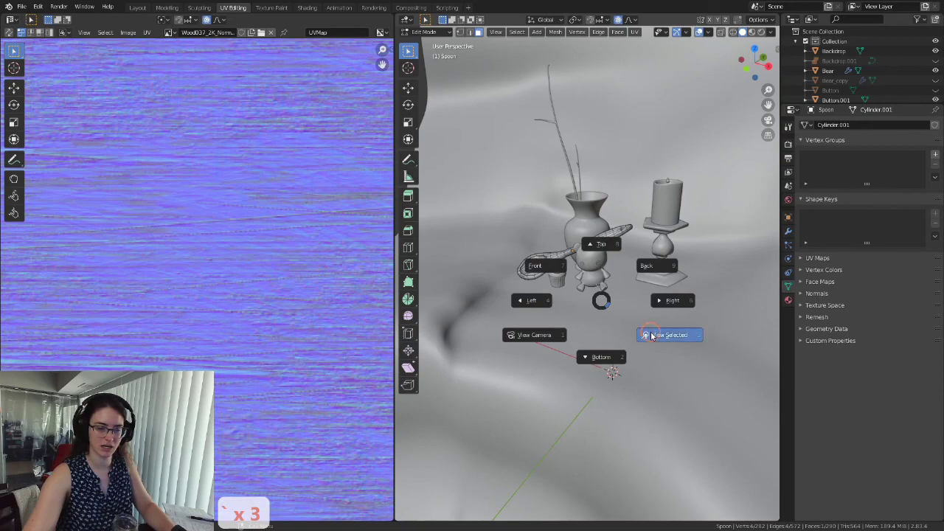
{"action": "left_click", "coordinate": [651, 335]}
Step: Examine the selected bowl face on the spoon and where its UVs lie on the wood normal map
{"action": "middle_click_drag", "start_coordinate": [590, 303], "coordinate": [626, 295]}
{"action": "scroll", "coordinate": [626, 295], "scroll_direction": "down", "scroll_amount": 4}
{"action": "middle_click_drag", "start_coordinate": [692, 225], "coordinate": [602, 210], "text": "shift"}
{"action": "scroll", "coordinate": [553, 248], "scroll_direction": "down", "scroll_amount": 2}
{"action": "scroll", "coordinate": [587, 224], "scroll_direction": "up", "scroll_amount": 4}
{"action": "middle_click_drag", "start_coordinate": [532, 224], "coordinate": [549, 278]}
{"action": "scroll", "coordinate": [548, 278], "scroll_direction": "down", "scroll_amount": 4}
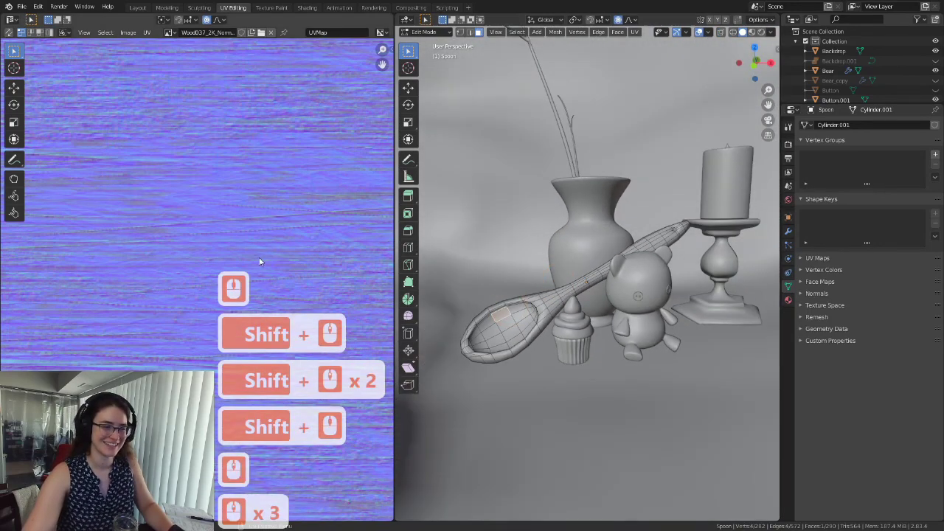
{"action": "scroll", "coordinate": [301, 233], "scroll_direction": "down", "scroll_amount": 8}
{"action": "scroll", "coordinate": [286, 206], "scroll_direction": "down", "scroll_amount": 3}
{"action": "scroll", "coordinate": [257, 265], "scroll_direction": "up", "scroll_amount": 3}
{"action": "scroll", "coordinate": [230, 244], "scroll_direction": "down", "scroll_amount": 2}
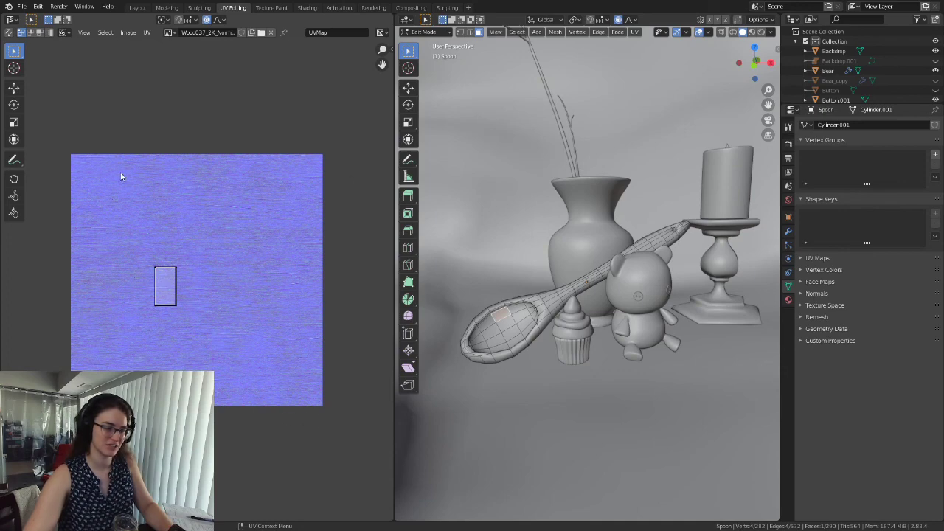
{"action": "scroll", "coordinate": [118, 242], "scroll_direction": "up", "scroll_amount": 4}
{"action": "scroll", "coordinate": [105, 231], "scroll_direction": "down", "scroll_amount": 4}
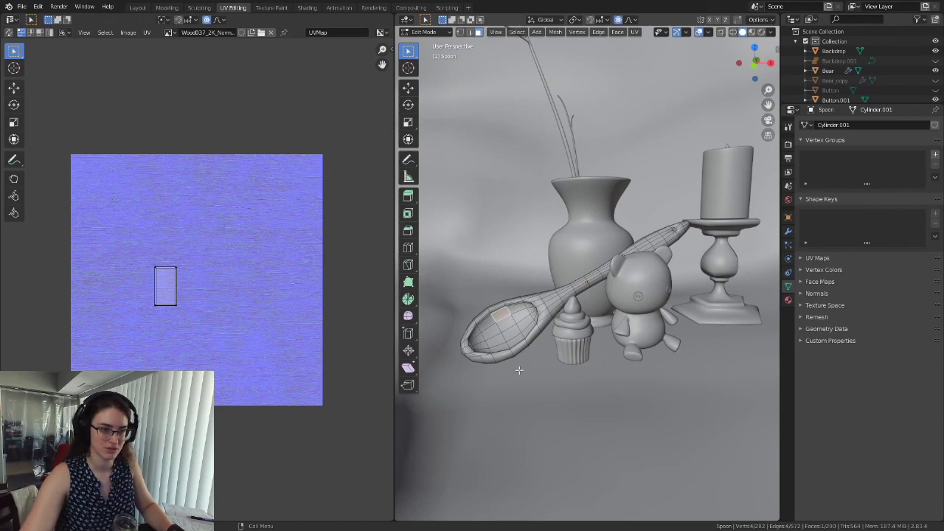
Step: Select the spoon's entire mesh to inspect its complete UV layout over the wood texture
{"action": "key", "text": "a"}
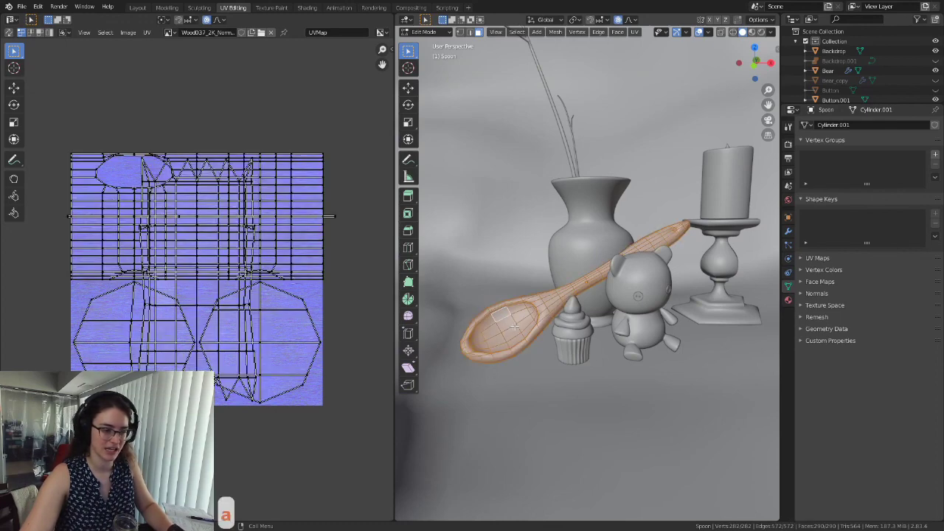
{"action": "scroll", "coordinate": [263, 248], "scroll_direction": "up", "scroll_amount": 4}
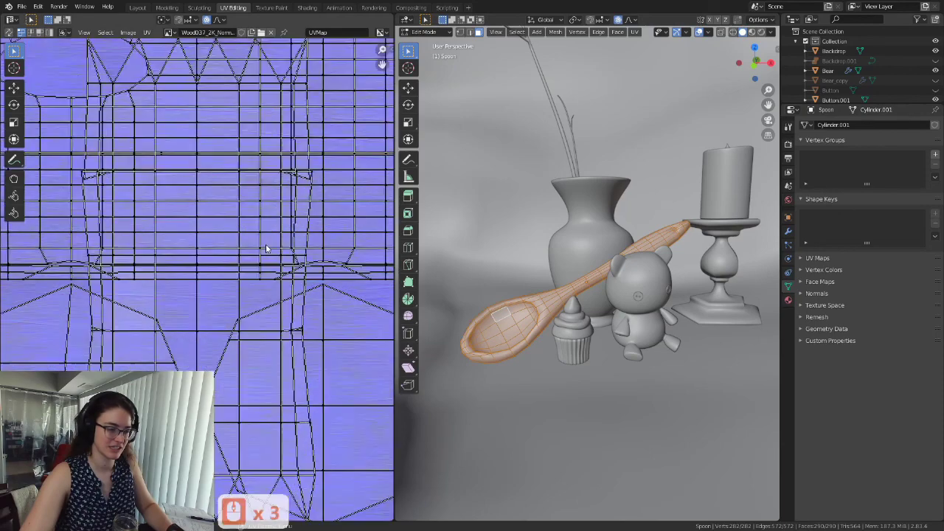
{"action": "middle_click_drag", "start_coordinate": [264, 274], "coordinate": [279, 259], "text": "shift"}
{"action": "scroll", "coordinate": [278, 260], "scroll_direction": "down", "scroll_amount": 3}
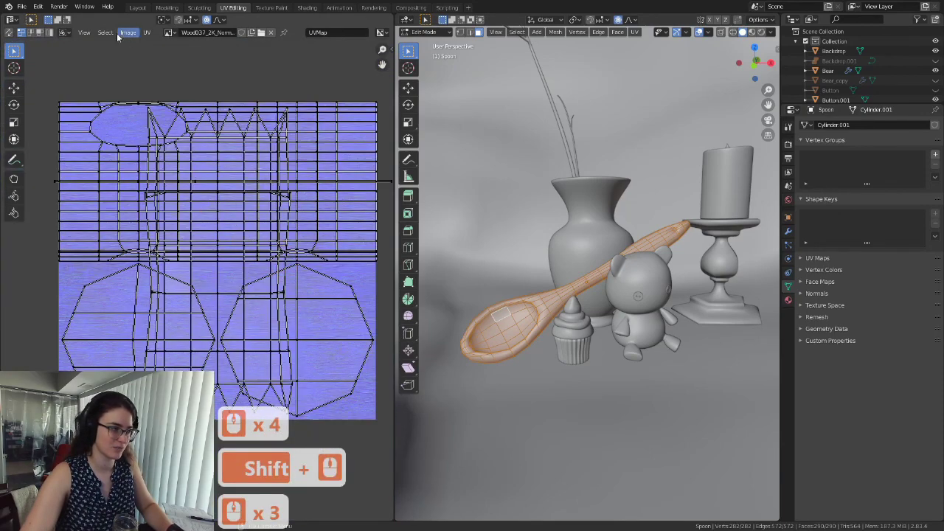
Step: Set the UV editor to face selection, select one face of a circular UV island and try moving it
{"action": "left_click", "coordinate": [108, 162]}
{"action": "left_click", "coordinate": [116, 319]}
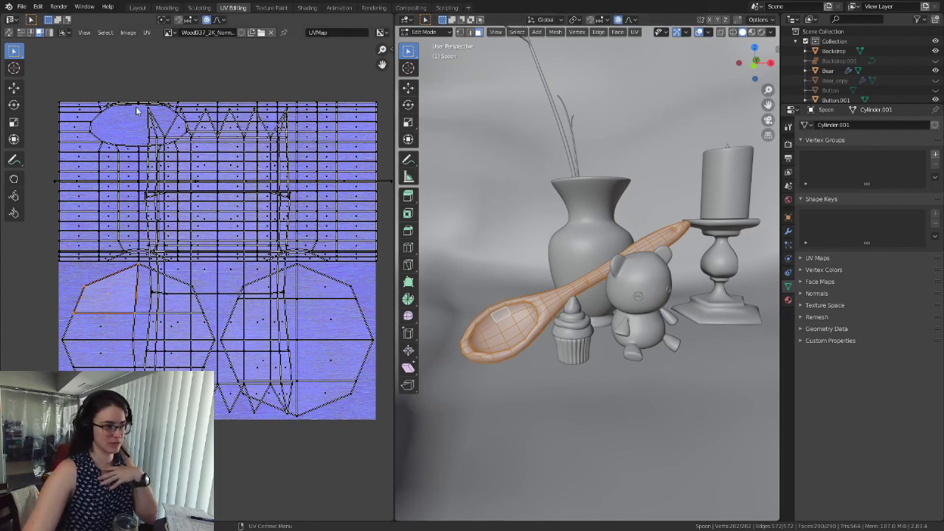
{"action": "left_click", "coordinate": [31, 34]}
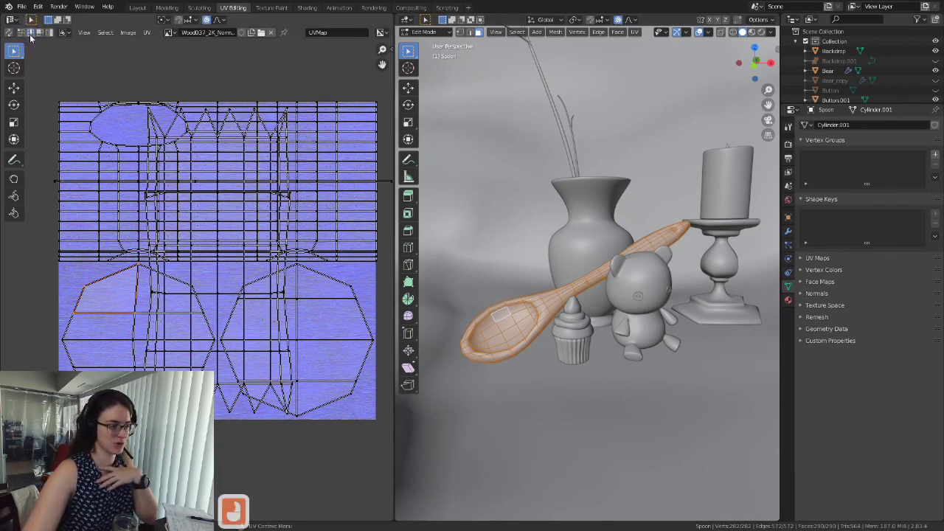
{"action": "left_click", "coordinate": [22, 34]}
{"action": "left_click", "coordinate": [21, 33]}
{"action": "left_click", "coordinate": [169, 203]}
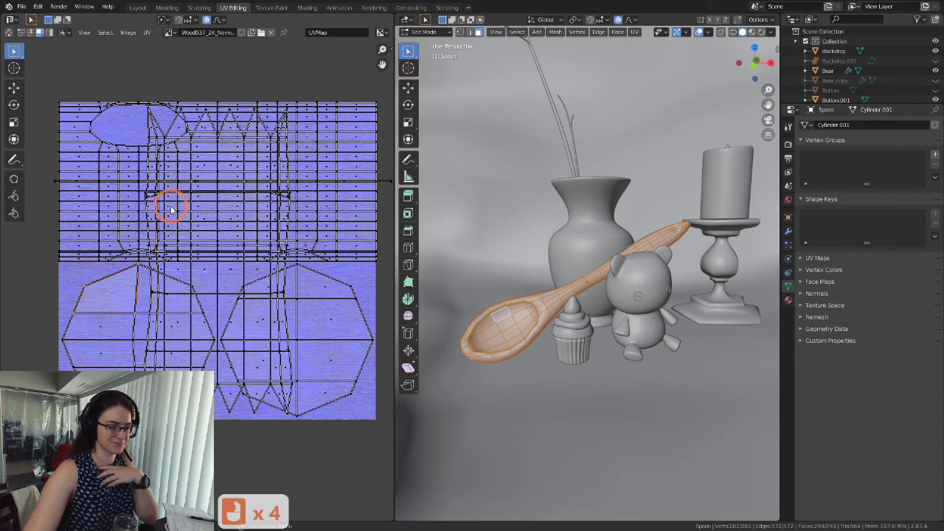
{"action": "key", "text": "g"}
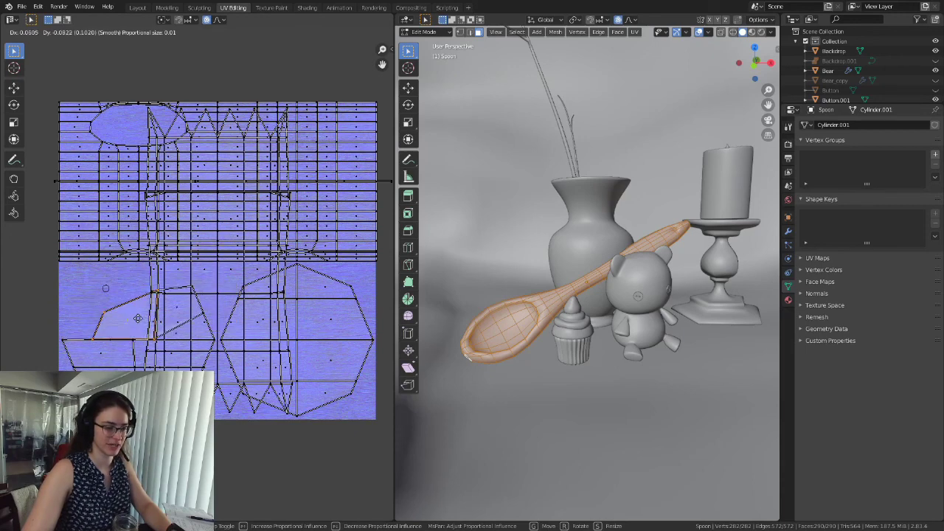
{"action": "key", "text": "Escape"}
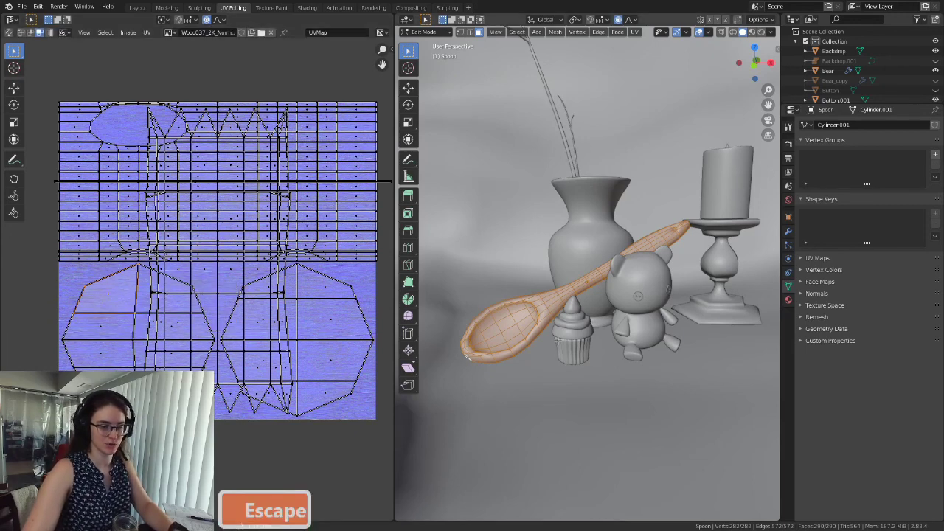
Step: Select a face inside the spoon's bowl near the handle and try moving it in the 3D view
{"action": "scroll", "coordinate": [612, 341], "scroll_direction": "up", "scroll_amount": 3}
{"action": "middle_click_drag", "start_coordinate": [480, 340], "coordinate": [566, 332], "text": "shift"}
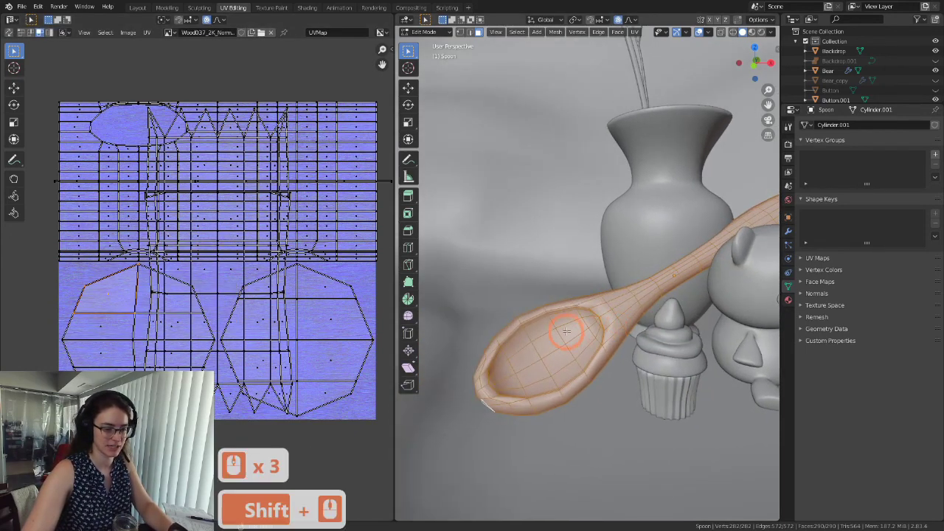
{"action": "left_click", "coordinate": [575, 334]}
{"action": "key", "text": "g"}
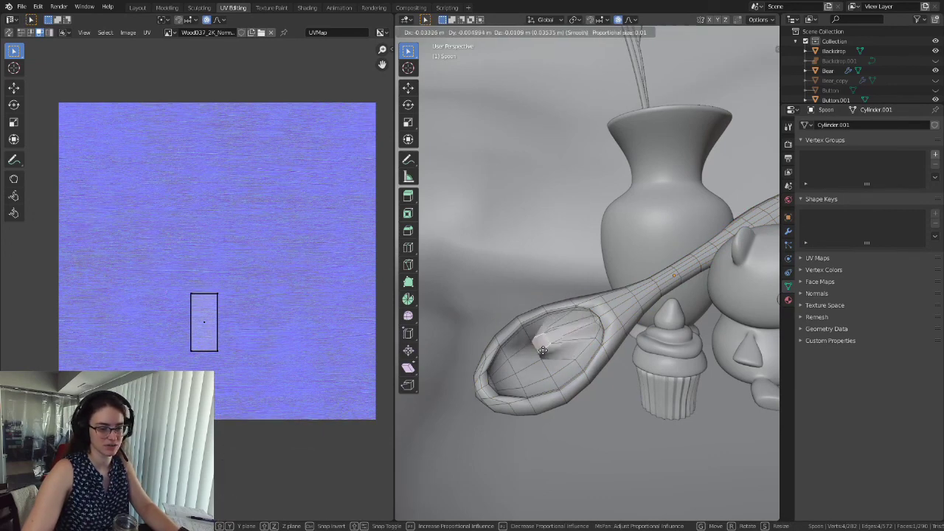
{"action": "key", "text": "Escape"}
Step: Try moving the selected bowl face's UVs to another spot on the wood texture
{"action": "key", "text": "g"}
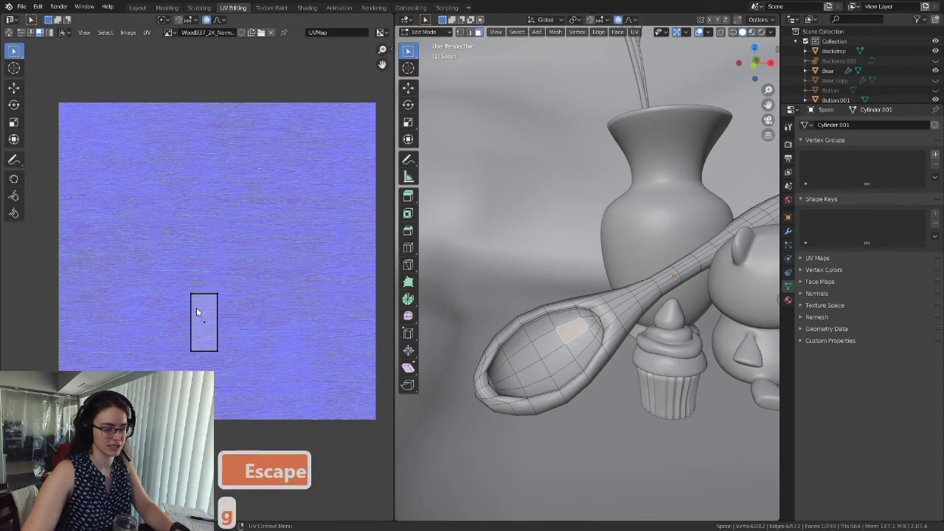
{"action": "left_click", "coordinate": [209, 309]}
{"action": "key", "text": "g"}
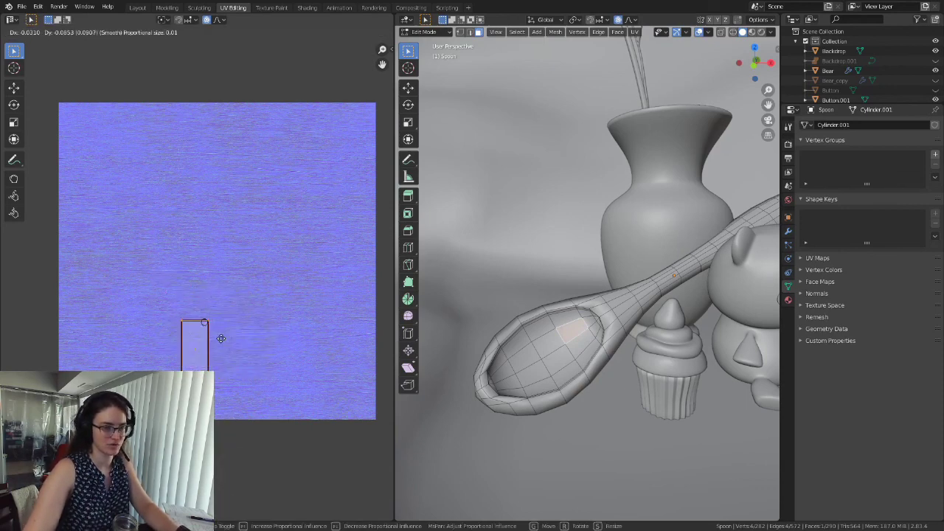
{"action": "key", "text": "Escape"}
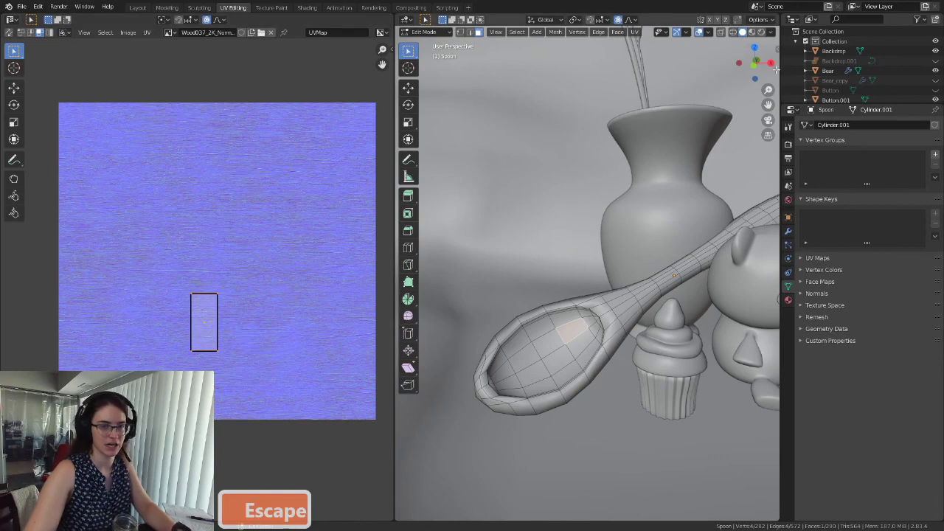
Step: Switch the 3D view to Material Preview shading and examine the wood texture on the selected bowl face
{"action": "left_click", "coordinate": [752, 32]}
{"action": "scroll", "coordinate": [568, 316], "scroll_direction": "up", "scroll_amount": 3}
{"action": "middle_click_drag", "start_coordinate": [568, 317], "coordinate": [615, 302], "text": "shift"}
{"action": "scroll", "coordinate": [600, 393], "scroll_direction": "up", "scroll_amount": 4}
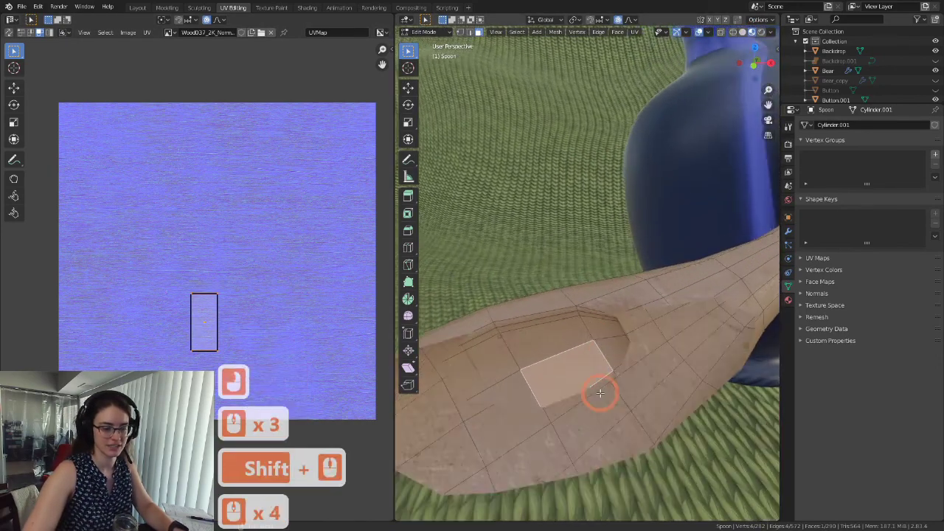
{"action": "scroll", "coordinate": [600, 393], "scroll_direction": "up", "scroll_amount": 1}
{"action": "scroll", "coordinate": [603, 362], "scroll_direction": "down", "scroll_amount": 3}
{"action": "scroll", "coordinate": [605, 350], "scroll_direction": "up", "scroll_amount": 3}
{"action": "scroll", "coordinate": [605, 344], "scroll_direction": "up", "scroll_amount": 3}
{"action": "scroll", "coordinate": [604, 344], "scroll_direction": "down", "scroll_amount": 9}
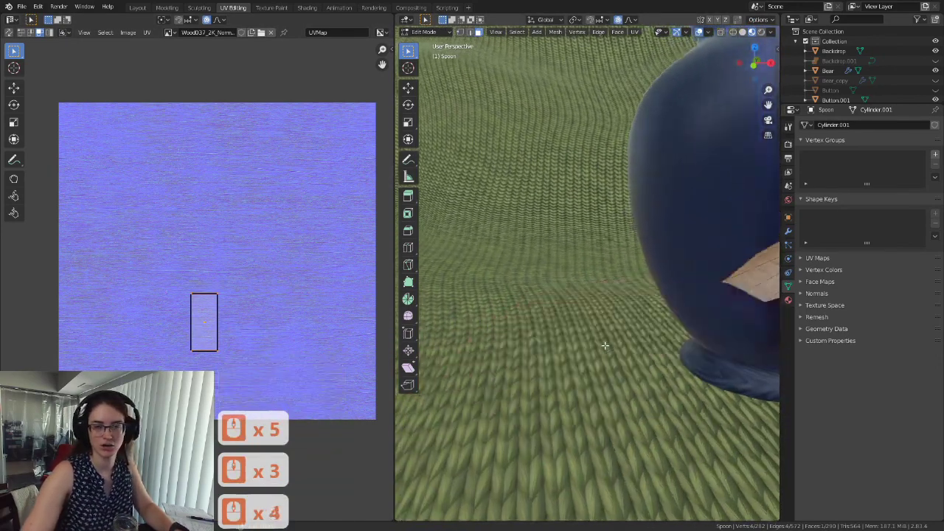
Step: Set the 3D view's clip start to 0.001 m so the spoon can be viewed from close up
{"action": "scroll", "coordinate": [604, 343], "scroll_direction": "up", "scroll_amount": 8}
{"action": "scroll", "coordinate": [604, 342], "scroll_direction": "down", "scroll_amount": 3}
{"action": "scroll", "coordinate": [604, 342], "scroll_direction": "up", "scroll_amount": 3}
{"action": "scroll", "coordinate": [604, 343], "scroll_direction": "down", "scroll_amount": 7}
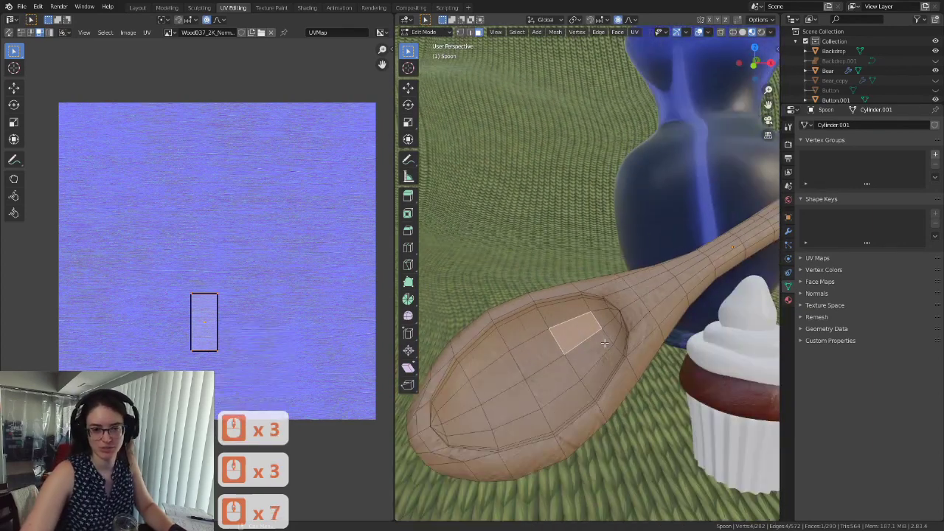
{"action": "key", "text": "n"}
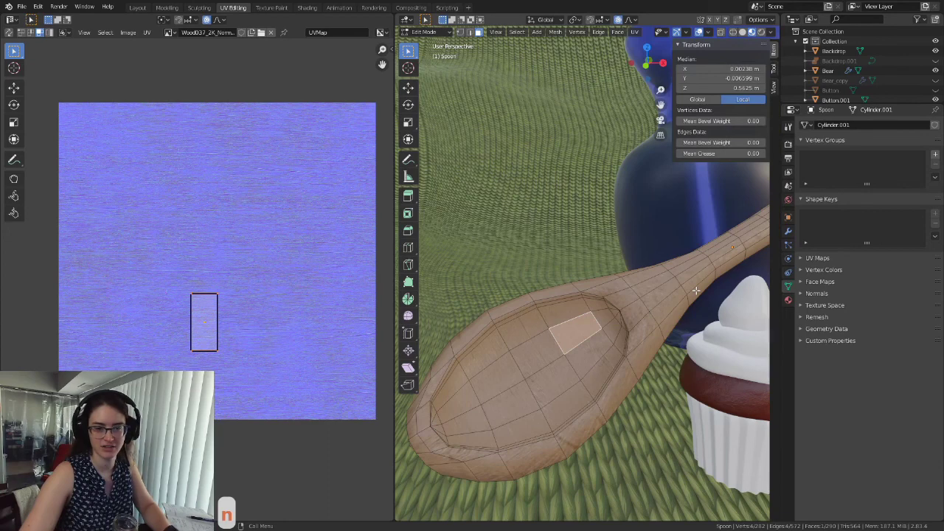
{"action": "left_click", "coordinate": [774, 86]}
{"action": "double_click", "coordinate": [741, 69]}
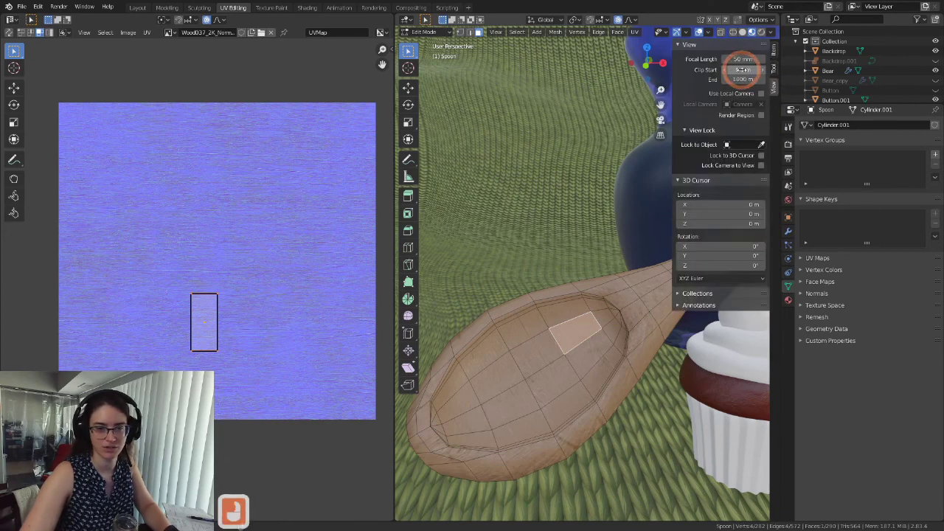
{"action": "type", "text": ".001"}
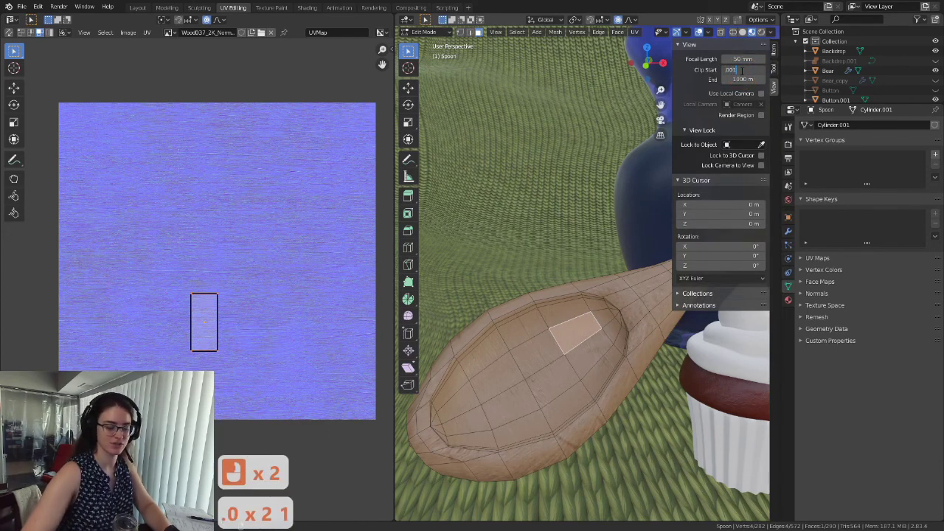
{"action": "key", "text": "Return"}
{"action": "scroll", "coordinate": [571, 342], "scroll_direction": "up", "scroll_amount": 3}
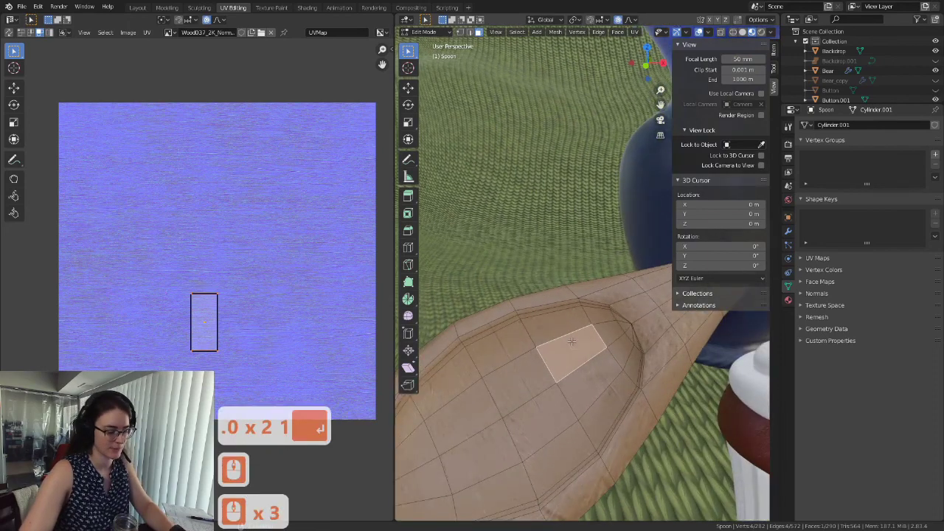
{"action": "key", "text": "n"}
Step: Try moving the selected bowl face's UVs across the wood texture while viewing the face from close up
{"action": "middle_click_drag", "start_coordinate": [571, 342], "coordinate": [611, 346], "text": "shift"}
{"action": "scroll", "coordinate": [611, 347], "scroll_direction": "up", "scroll_amount": 2}
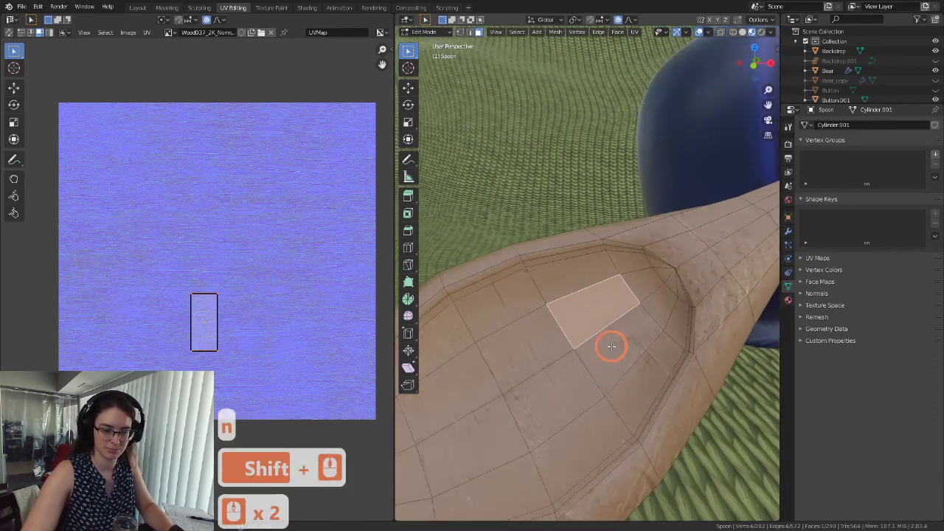
{"action": "scroll", "coordinate": [612, 346], "scroll_direction": "up", "scroll_amount": 6}
{"action": "key", "text": "g"}
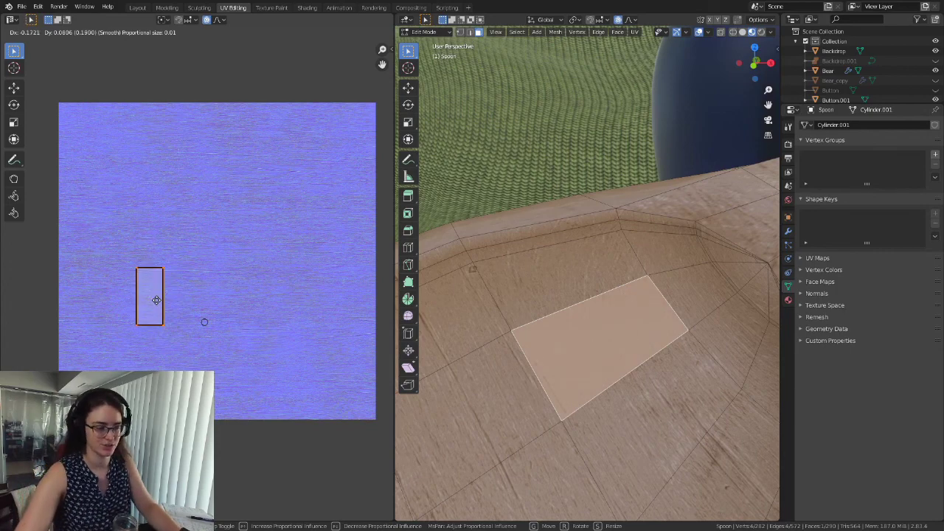
{"action": "key", "text": "Escape"}
{"action": "scroll", "coordinate": [384, 325], "scroll_direction": "down", "scroll_amount": 1}
{"action": "scroll", "coordinate": [388, 327], "scroll_direction": "down", "scroll_amount": 1}
{"action": "scroll", "coordinate": [587, 342], "scroll_direction": "down", "scroll_amount": 9}
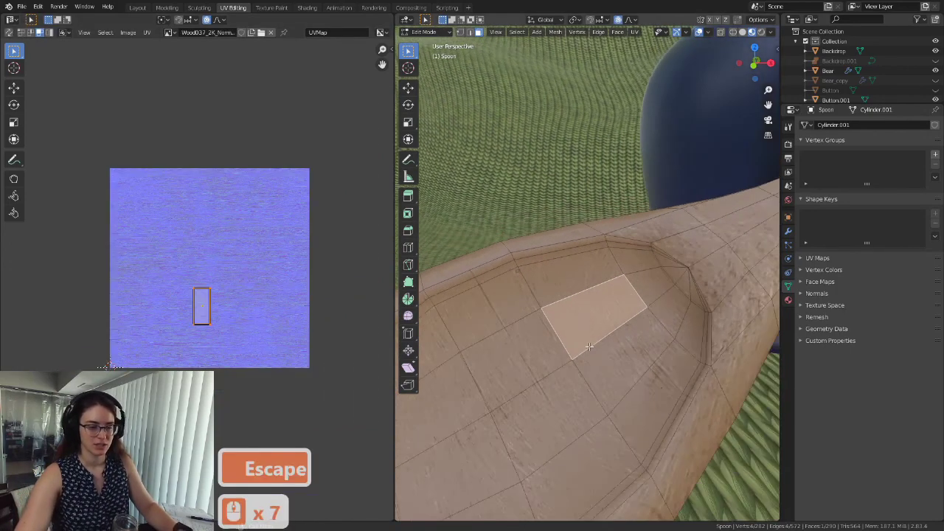
Step: Select individual faces inside the spoon's bowl one after another and examine where each lies in the UV layout
{"action": "key", "text": "a"}
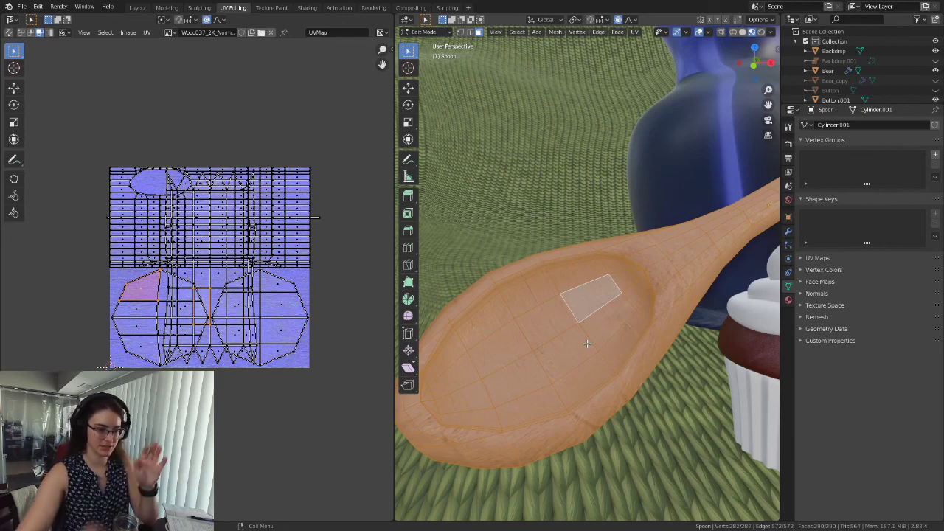
{"action": "left_click", "coordinate": [538, 321]}
{"action": "left_click", "coordinate": [523, 386]}
{"action": "left_click", "coordinate": [538, 399]}
{"action": "left_click", "coordinate": [546, 398]}
{"action": "left_click", "coordinate": [608, 365]}
{"action": "left_click", "coordinate": [636, 322]}
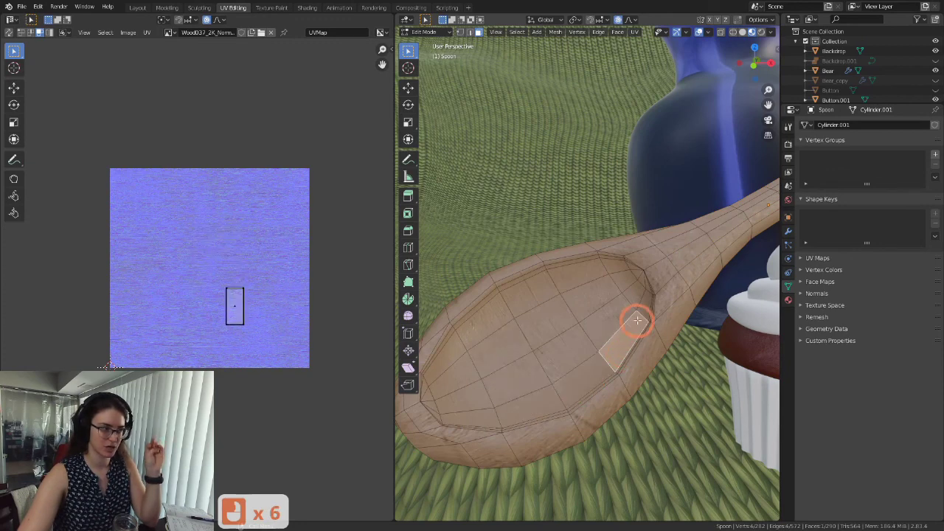
{"action": "left_click", "coordinate": [623, 295]}
{"action": "left_click", "coordinate": [597, 310]}
{"action": "left_click", "coordinate": [509, 352]}
{"action": "left_click", "coordinate": [458, 383]}
{"action": "left_click", "coordinate": [455, 380]}
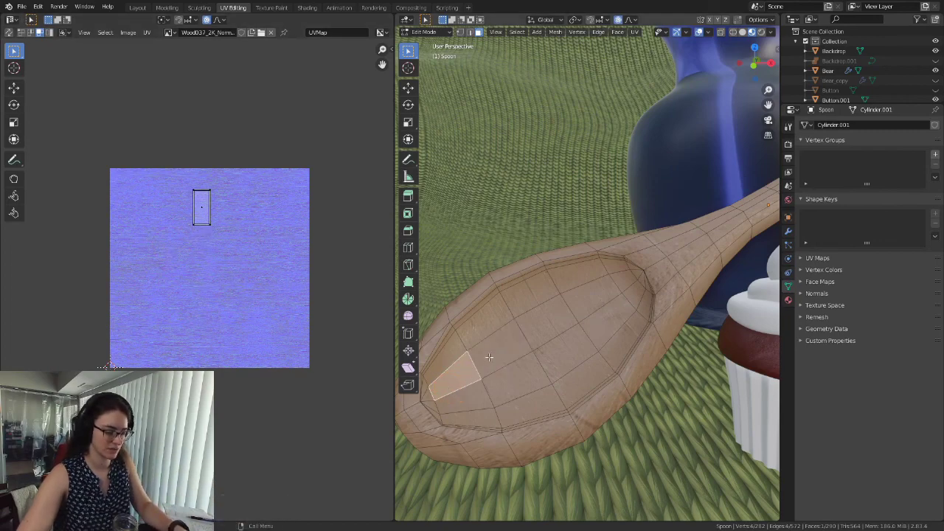
Step: Select the whole spoon mesh and examine the wood texture along the handle up to the hole at its end
{"action": "key", "text": "a"}
{"action": "left_click", "coordinate": [259, 204]}
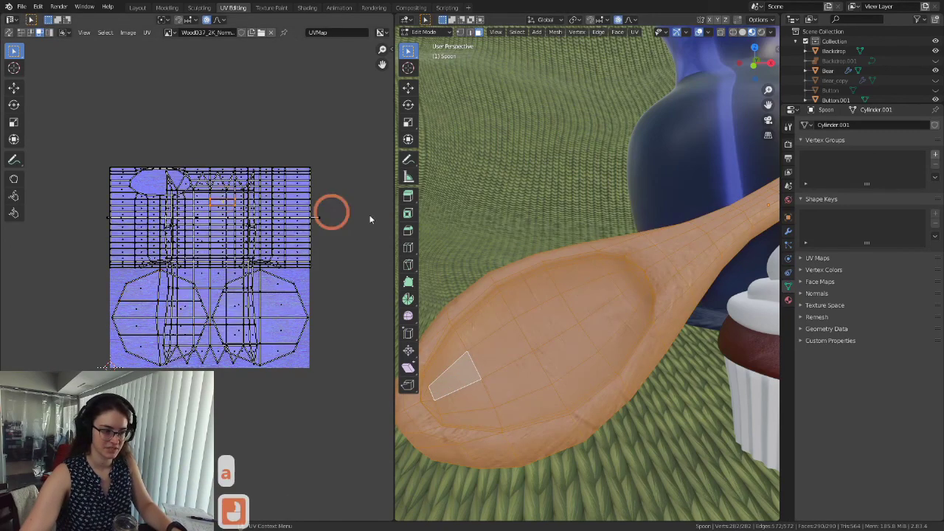
{"action": "scroll", "coordinate": [633, 273], "scroll_direction": "down", "scroll_amount": 6}
{"action": "scroll", "coordinate": [627, 273], "scroll_direction": "up", "scroll_amount": 1}
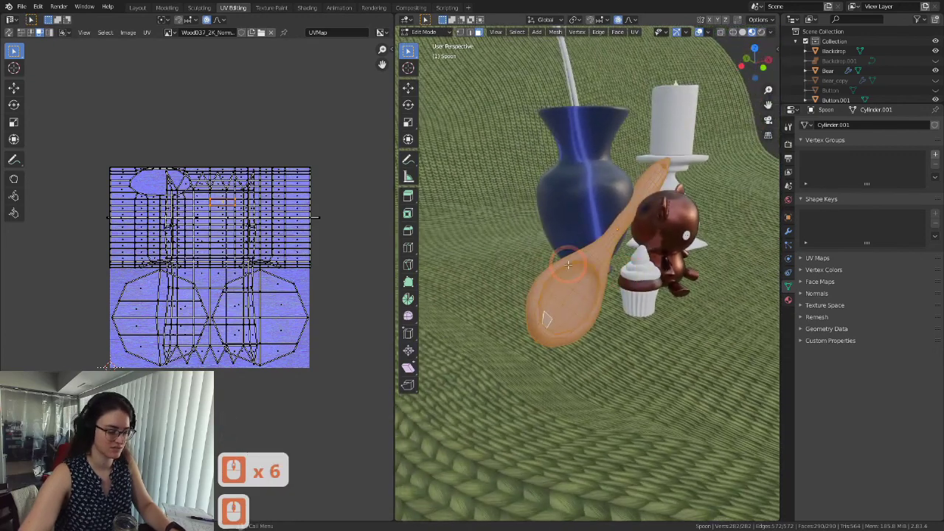
{"action": "scroll", "coordinate": [565, 259], "scroll_direction": "up", "scroll_amount": 2}
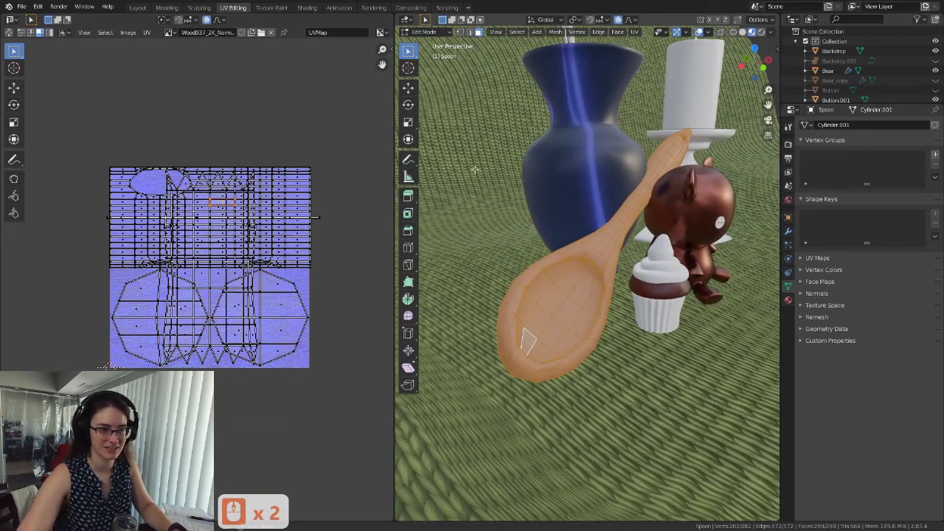
{"action": "scroll", "coordinate": [570, 264], "scroll_direction": "up", "scroll_amount": 1}
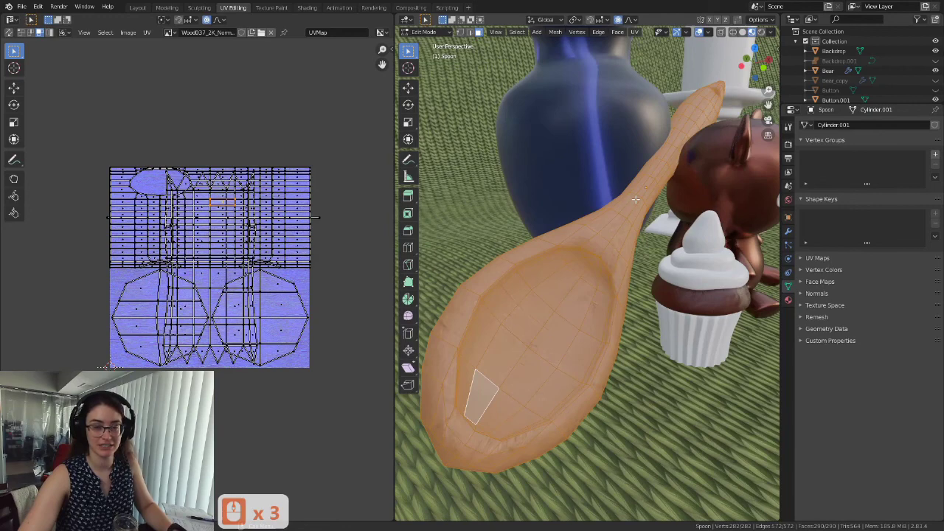
{"action": "middle_click_drag", "start_coordinate": [627, 217], "coordinate": [449, 327]}
{"action": "scroll", "coordinate": [580, 248], "scroll_direction": "up", "scroll_amount": 3}
{"action": "scroll", "coordinate": [641, 204], "scroll_direction": "up", "scroll_amount": 4}
{"action": "scroll", "coordinate": [558, 186], "scroll_direction": "up", "scroll_amount": 3}
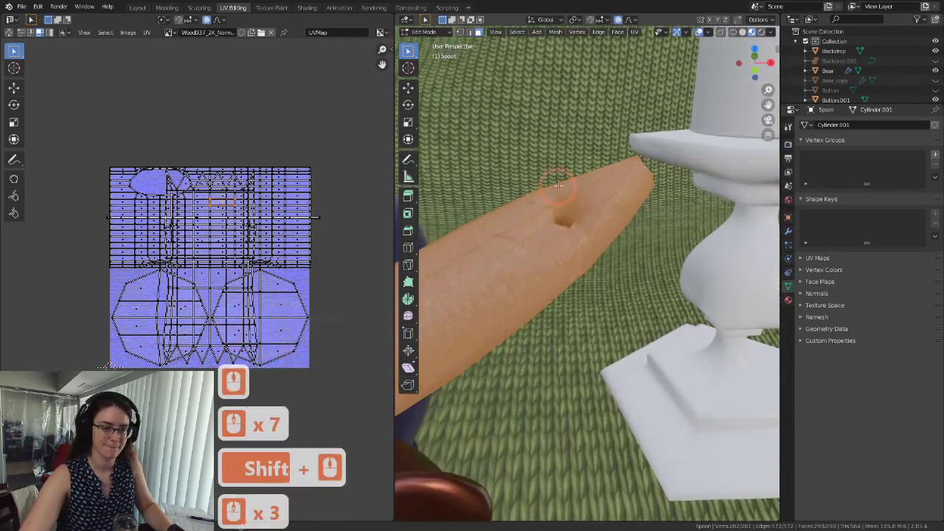
Step: Switch the spoon mesh to edge selection and examine its edge layout along the handle and around the bowl
{"action": "left_click", "coordinate": [470, 33]}
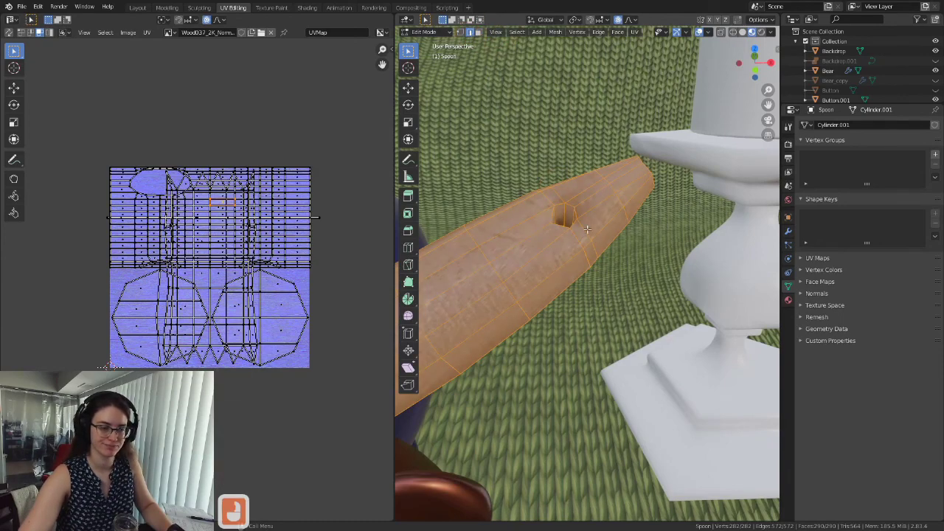
{"action": "scroll", "coordinate": [566, 224], "scroll_direction": "up", "scroll_amount": 6}
{"action": "scroll", "coordinate": [556, 232], "scroll_direction": "down", "scroll_amount": 12}
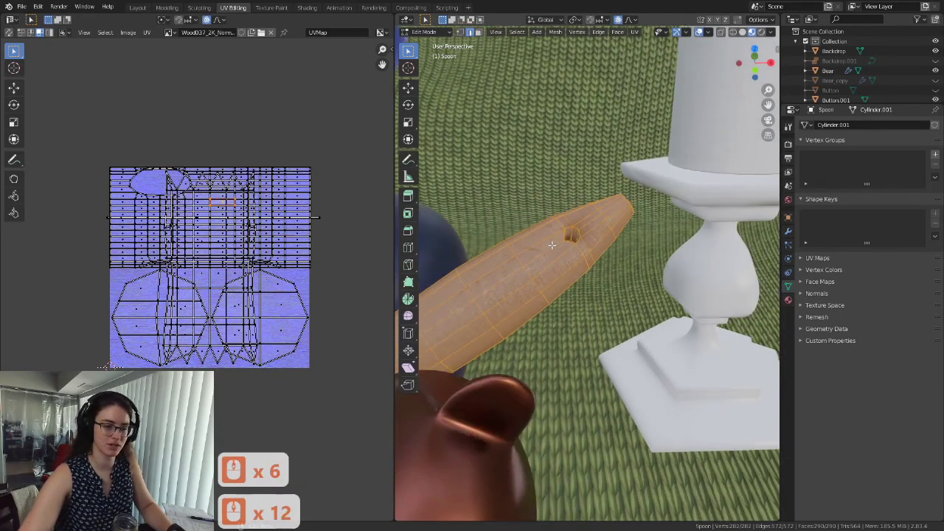
{"action": "scroll", "coordinate": [551, 244], "scroll_direction": "down", "scroll_amount": 9}
{"action": "middle_click_drag", "start_coordinate": [542, 287], "coordinate": [530, 319], "text": "shift"}
{"action": "scroll", "coordinate": [530, 320], "scroll_direction": "down", "scroll_amount": 4}
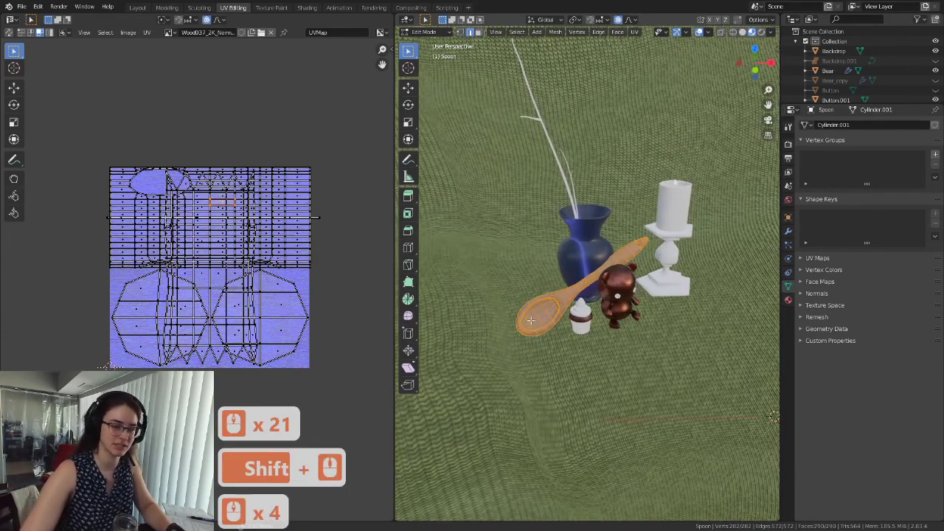
{"action": "scroll", "coordinate": [559, 314], "scroll_direction": "up", "scroll_amount": 7}
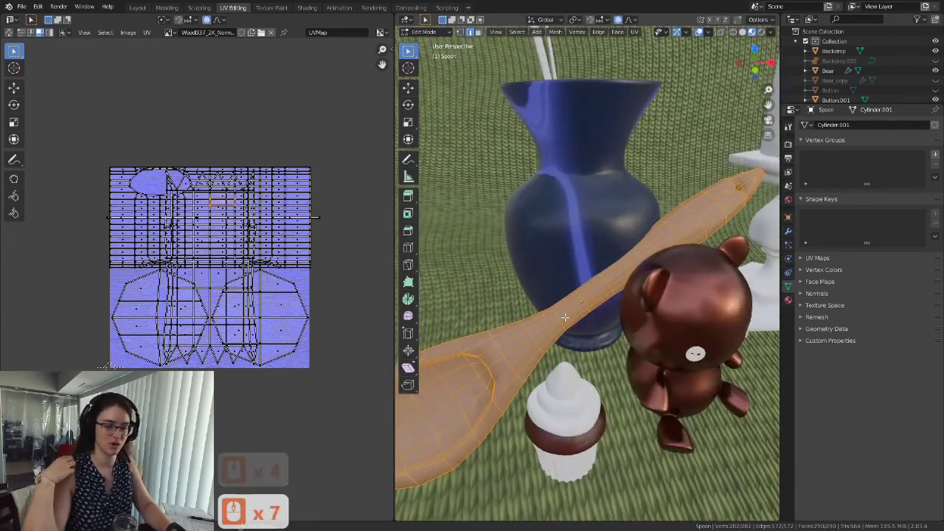
{"action": "middle_click_drag", "start_coordinate": [493, 381], "coordinate": [578, 336]}
{"action": "scroll", "coordinate": [577, 338], "scroll_direction": "down", "scroll_amount": 2}
{"action": "middle_click_drag", "start_coordinate": [576, 411], "coordinate": [533, 376]}
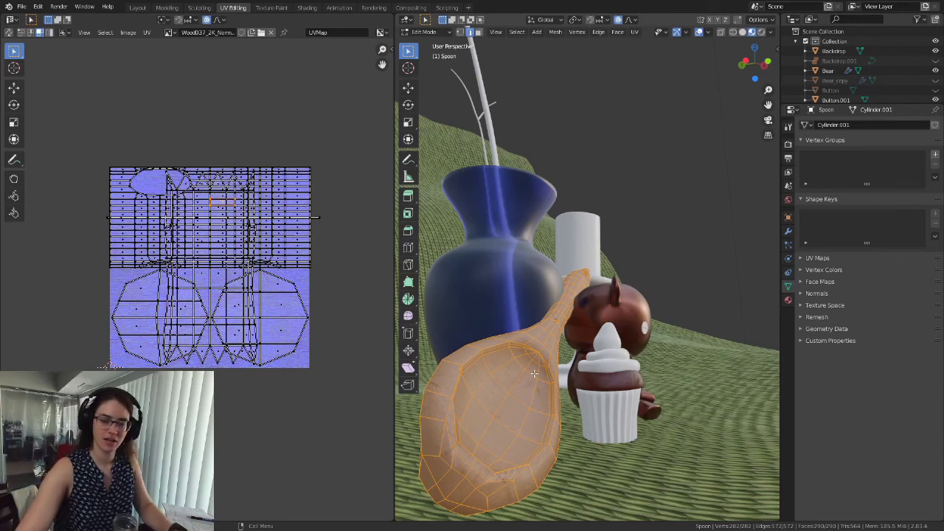
{"action": "mouse_move", "coordinate": [587, 336]}
{"action": "middle_mouse_down"}
{"action": "mouse_move", "coordinate": [562, 334]}
{"action": "mouse_move", "coordinate": [596, 327]}
{"action": "middle_mouse_up"}
{"action": "scroll", "coordinate": [562, 335], "scroll_direction": "down", "scroll_amount": 2}
{"action": "scroll", "coordinate": [597, 328], "scroll_direction": "up", "scroll_amount": 3}
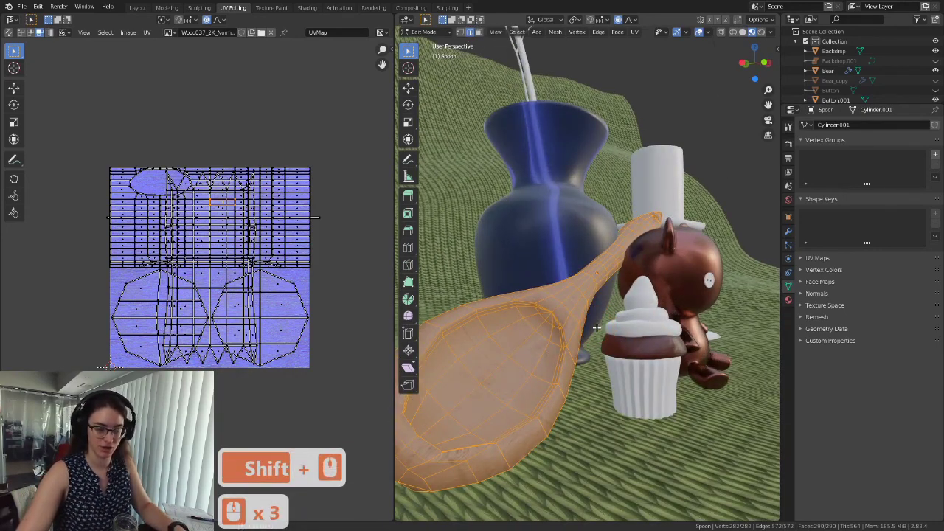
Step: Select the six edges forming the upper rim of the hole at the end of the spoon's handle
{"action": "middle_click_drag", "start_coordinate": [587, 296], "coordinate": [535, 354]}
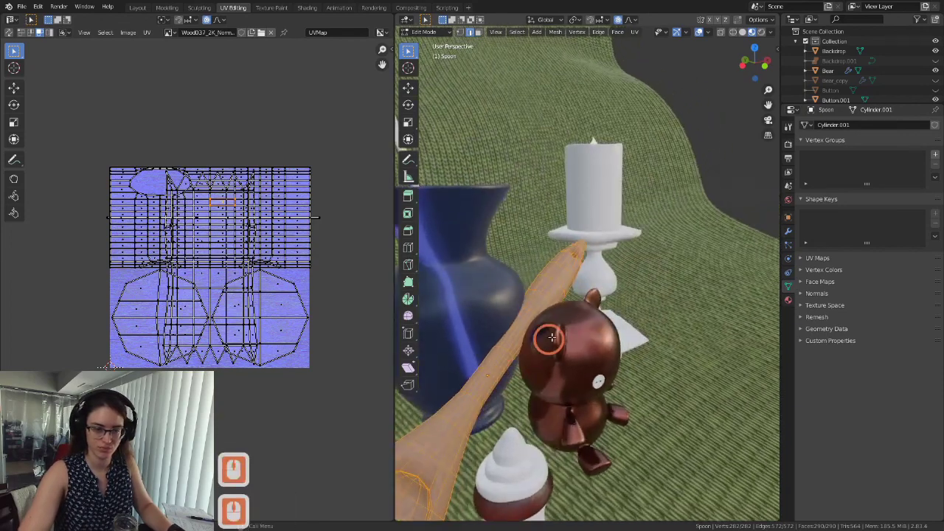
{"action": "scroll", "coordinate": [566, 312], "scroll_direction": "up", "scroll_amount": 10}
{"action": "scroll", "coordinate": [555, 222], "scroll_direction": "up", "scroll_amount": 10}
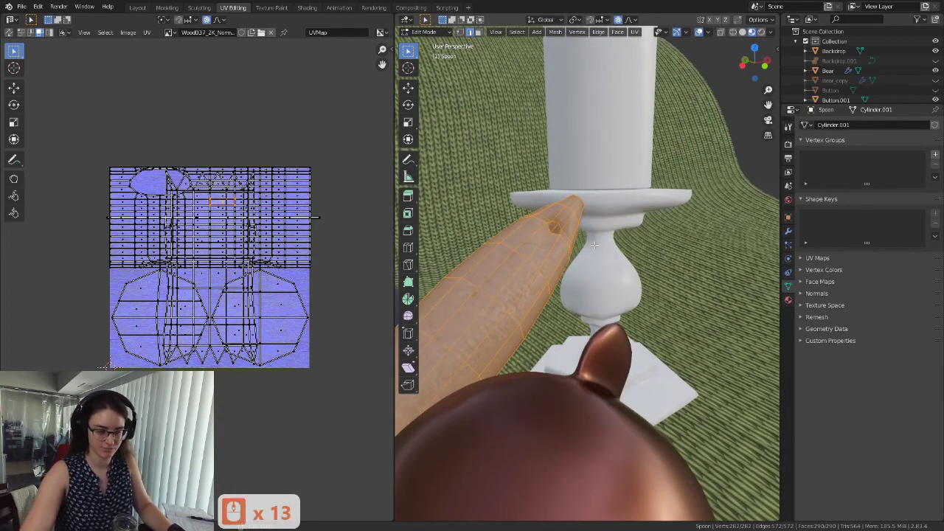
{"action": "middle_click_drag", "start_coordinate": [554, 222], "coordinate": [544, 235], "text": "shift"}
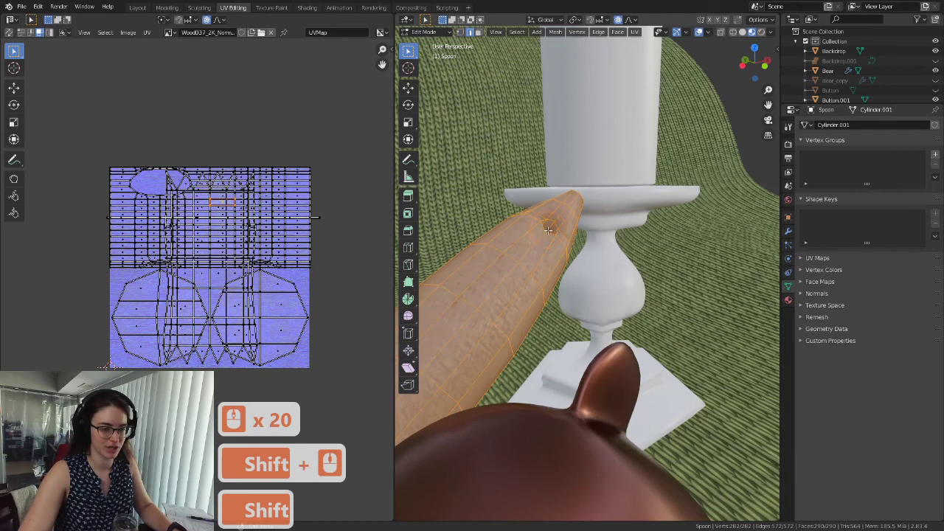
{"action": "left_click", "coordinate": [548, 227]}
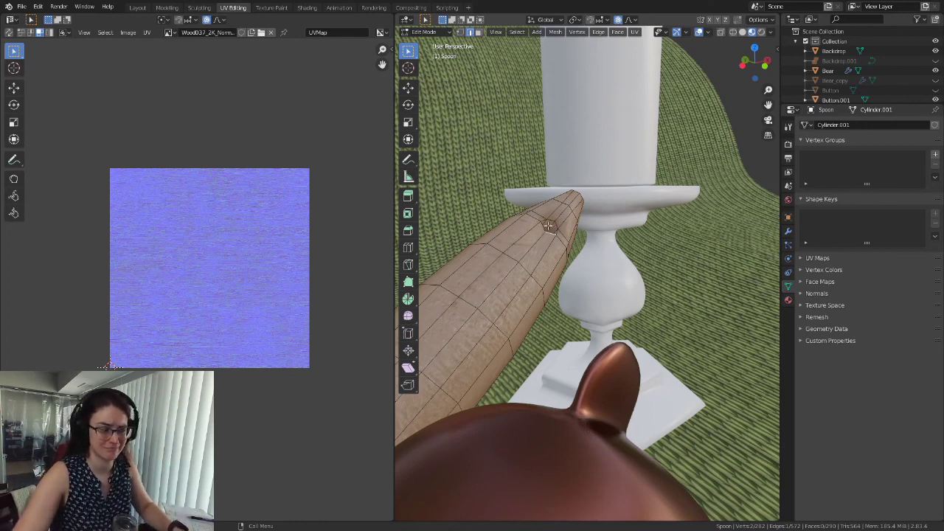
{"action": "key", "text": "grave"}
{"action": "left_click", "coordinate": [584, 255]}
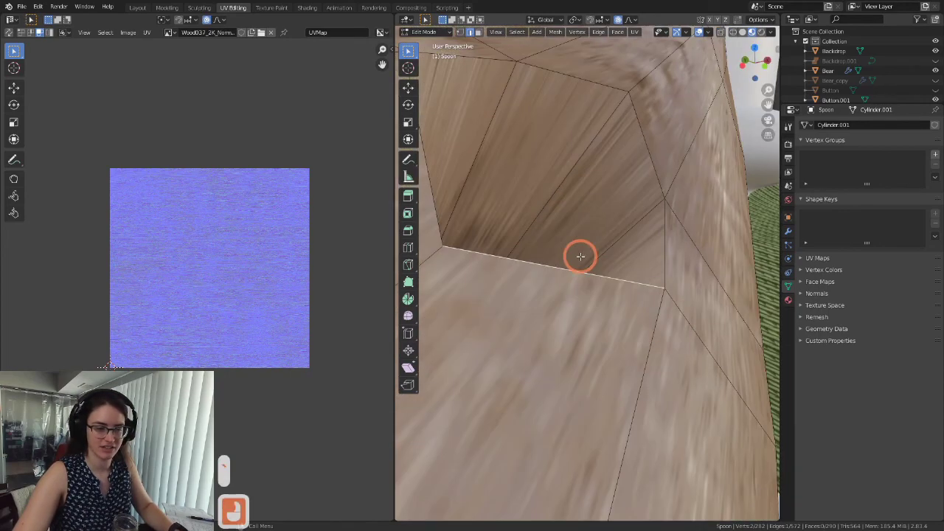
{"action": "left_click", "coordinate": [584, 248]}
{"action": "scroll", "coordinate": [584, 248], "scroll_direction": "down", "scroll_amount": 6}
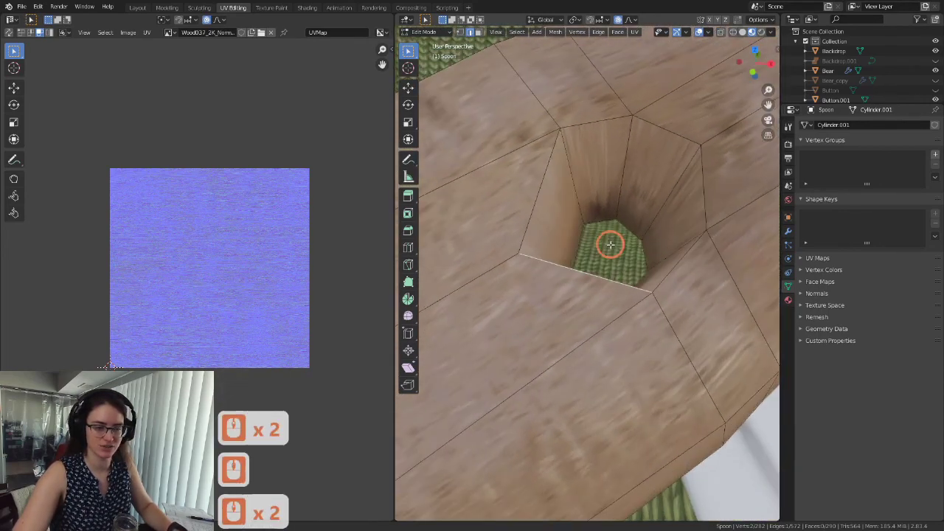
{"action": "left_click", "coordinate": [540, 192], "text": "shift"}
{"action": "left_click", "coordinate": [607, 118], "text": "shift"}
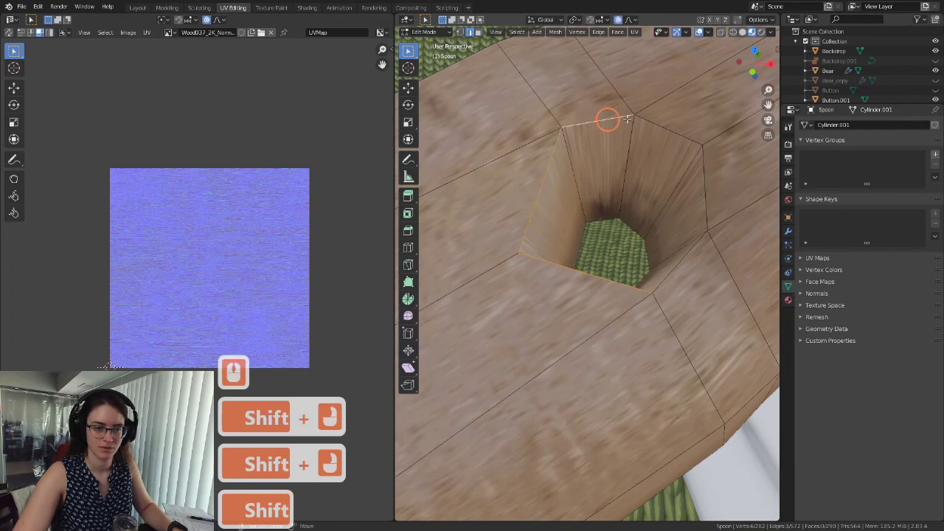
{"action": "left_click", "coordinate": [670, 127], "text": "shift"}
{"action": "left_click", "coordinate": [704, 185], "text": "shift"}
{"action": "left_click", "coordinate": [690, 247], "text": "shift"}
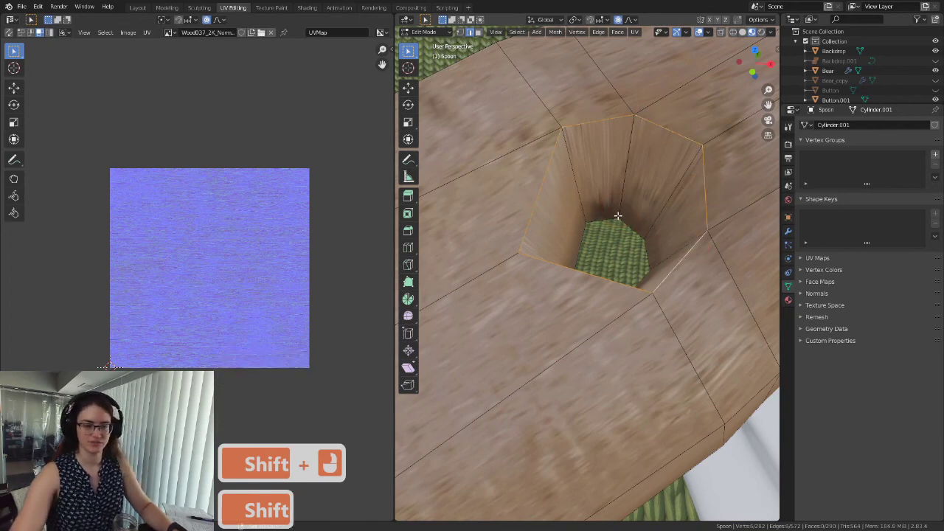
Step: Mark the selected rim edges of the handle's hole as a seam
{"action": "scroll", "coordinate": [620, 226], "scroll_direction": "down", "scroll_amount": 3}
{"action": "scroll", "coordinate": [620, 227], "scroll_direction": "down", "scroll_amount": 2}
{"action": "middle_click_drag", "start_coordinate": [620, 226], "coordinate": [632, 253]}
{"action": "scroll", "coordinate": [612, 243], "scroll_direction": "up", "scroll_amount": 3}
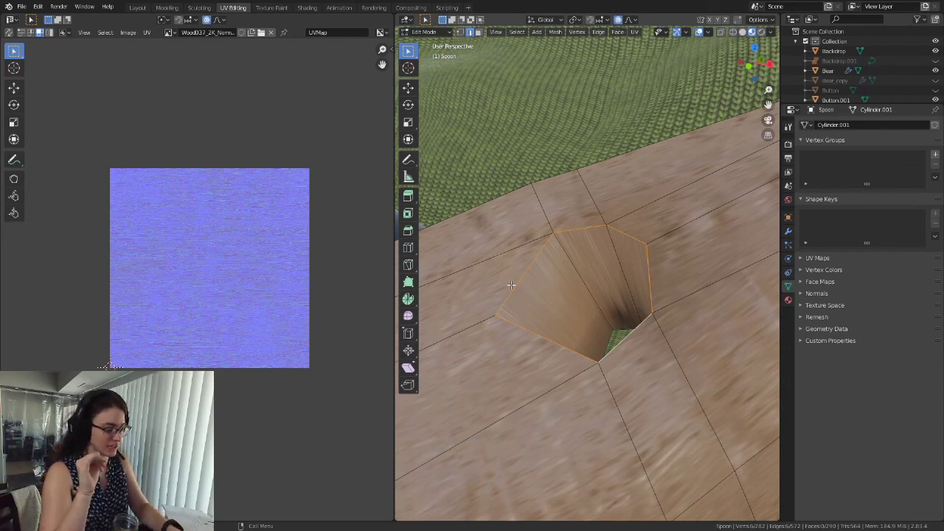
{"action": "key", "text": "ctrl+e"}
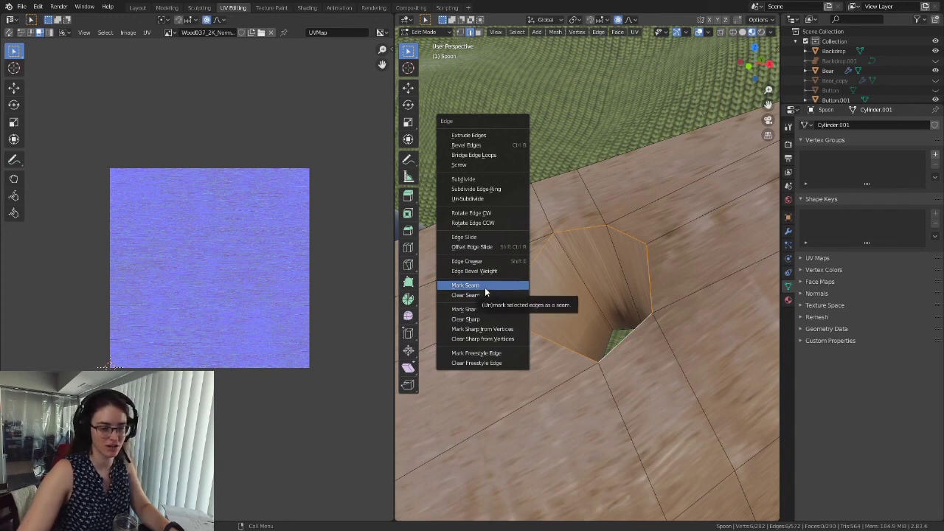
{"action": "left_click", "coordinate": [485, 287]}
Step: Select the six edges forming the hole's rim on the underside of the spoon's handle and mark them as a seam
{"action": "middle_click_drag", "start_coordinate": [516, 289], "coordinate": [633, 293]}
{"action": "scroll", "coordinate": [601, 369], "scroll_direction": "down", "scroll_amount": 3}
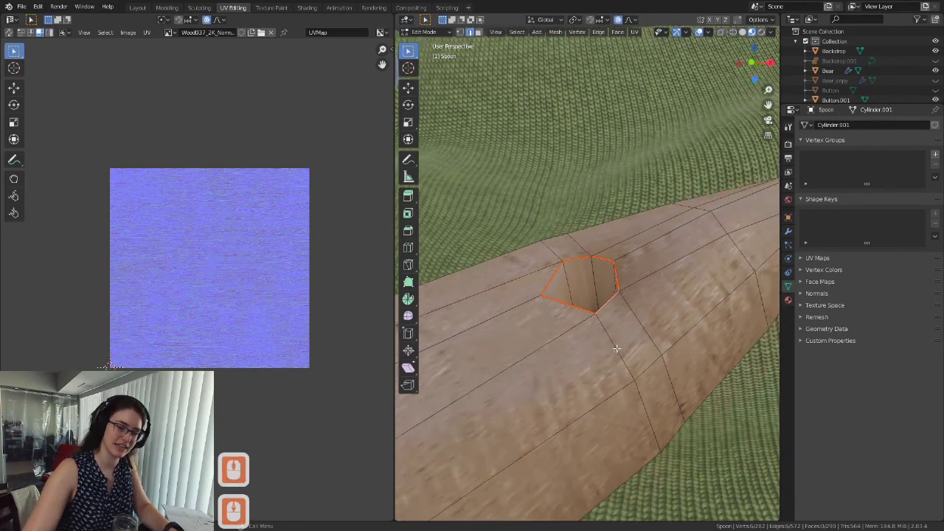
{"action": "middle_click_drag", "start_coordinate": [601, 371], "coordinate": [529, 366]}
{"action": "middle_click_drag", "start_coordinate": [613, 351], "coordinate": [583, 339]}
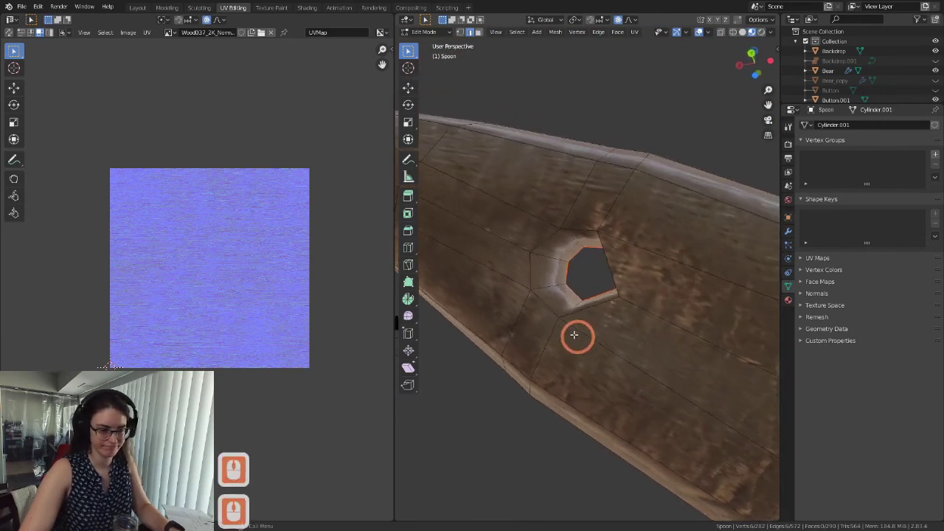
{"action": "middle_click_drag", "start_coordinate": [647, 300], "coordinate": [668, 303]}
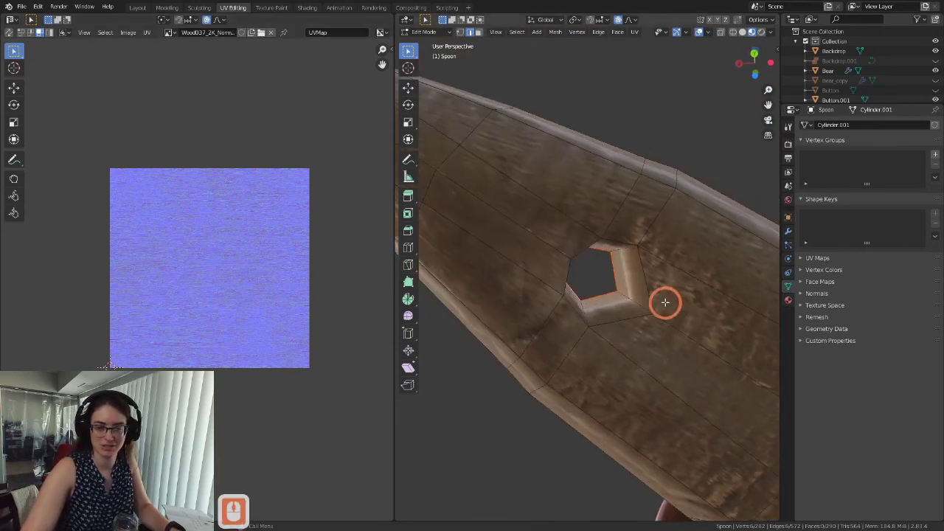
{"action": "middle_click_drag", "start_coordinate": [598, 288], "coordinate": [590, 280]}
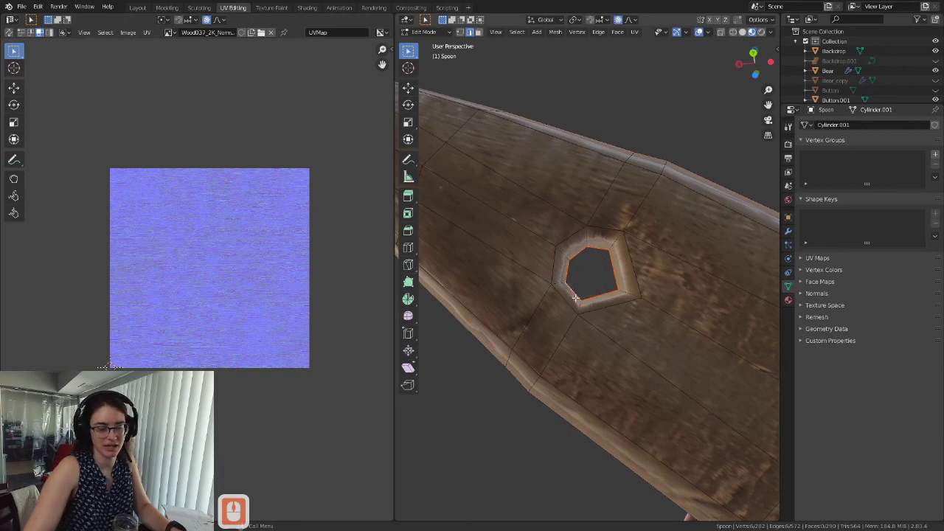
{"action": "left_click", "coordinate": [563, 299]}
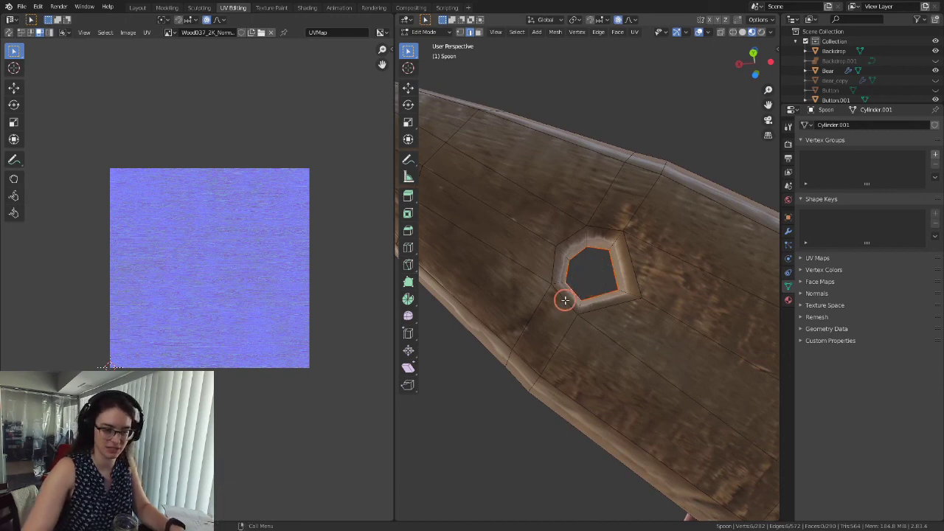
{"action": "left_click", "coordinate": [553, 263], "text": "shift"}
{"action": "left_click", "coordinate": [565, 238], "text": "shift"}
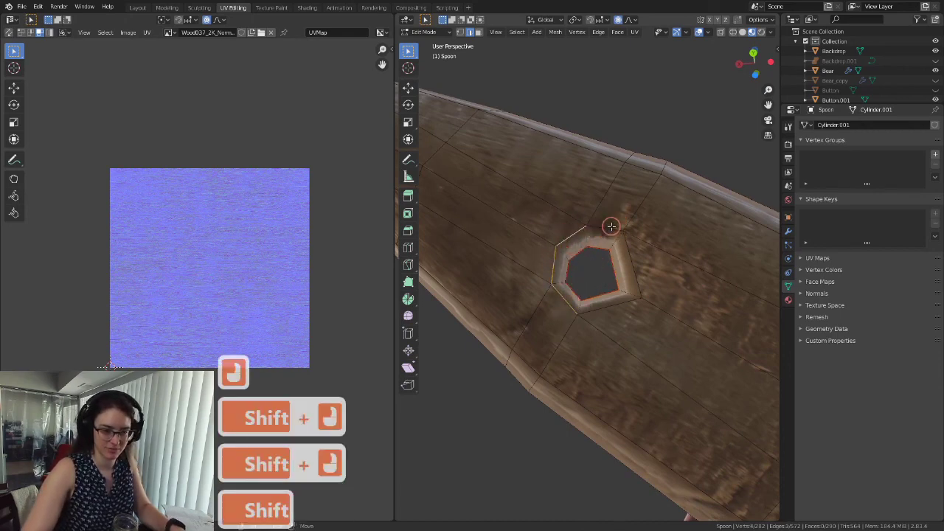
{"action": "left_click", "coordinate": [625, 252], "text": "shift"}
{"action": "left_click", "coordinate": [639, 299], "text": "shift"}
{"action": "left_click", "coordinate": [596, 301], "text": "shift"}
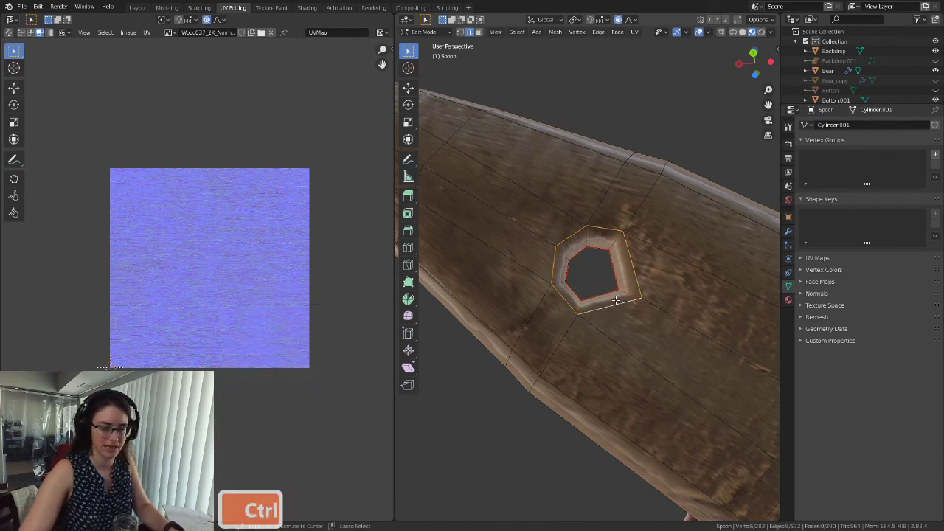
{"action": "key", "text": "ctrl+e"}
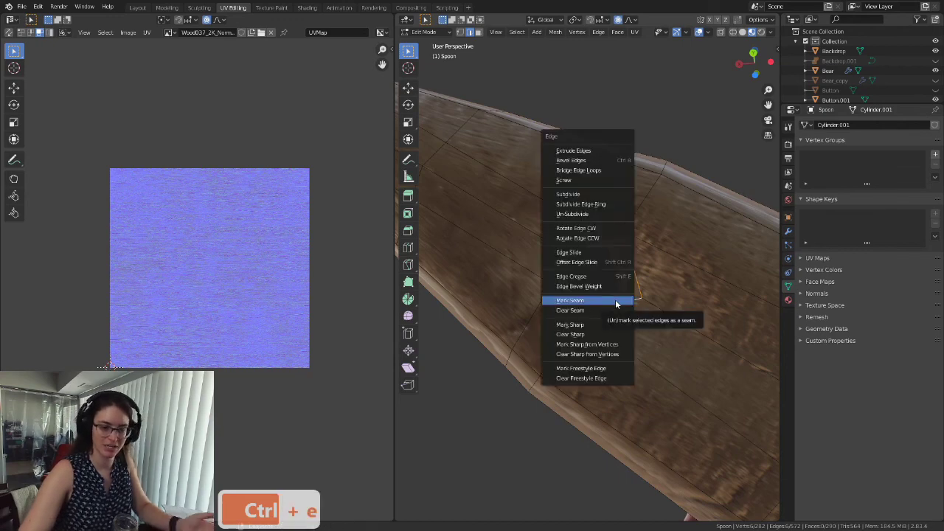
{"action": "left_click", "coordinate": [615, 300]}
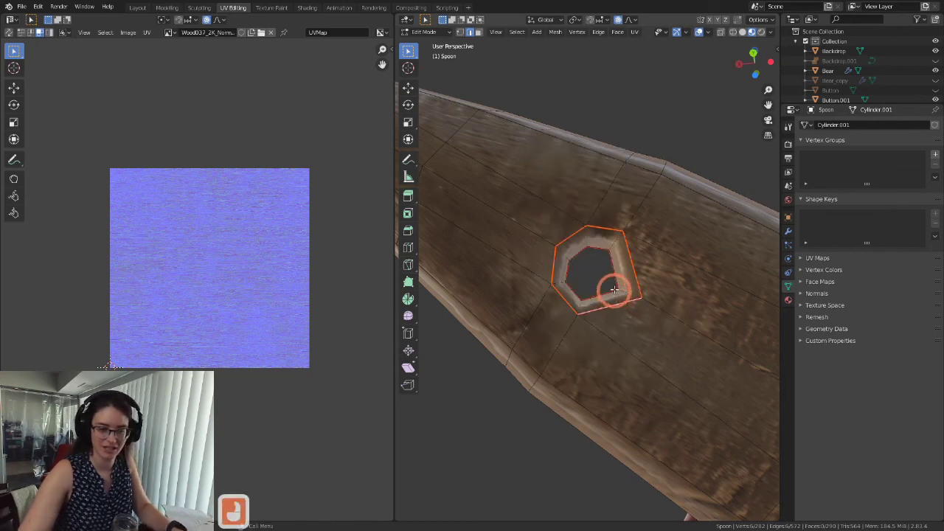
Step: Select the edge loop running around the outer side of the spoon's bowl and handle and mark it as a seam
{"action": "scroll", "coordinate": [645, 288], "scroll_direction": "down", "scroll_amount": 3}
{"action": "middle_click_drag", "start_coordinate": [644, 289], "coordinate": [723, 295]}
{"action": "scroll", "coordinate": [639, 301], "scroll_direction": "down", "scroll_amount": 3}
{"action": "scroll", "coordinate": [552, 318], "scroll_direction": "down", "scroll_amount": 2}
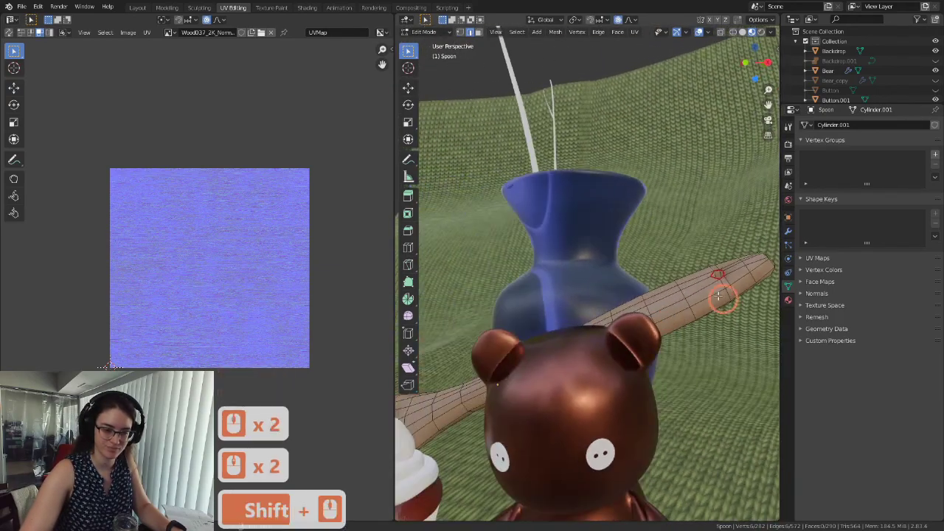
{"action": "scroll", "coordinate": [618, 308], "scroll_direction": "down", "scroll_amount": 3}
{"action": "mouse_move", "coordinate": [618, 309]}
{"action": "middle_mouse_down"}
{"action": "mouse_move", "coordinate": [641, 295]}
{"action": "mouse_move", "coordinate": [627, 320]}
{"action": "middle_mouse_up"}
{"action": "scroll", "coordinate": [626, 320], "scroll_direction": "down", "scroll_amount": 3}
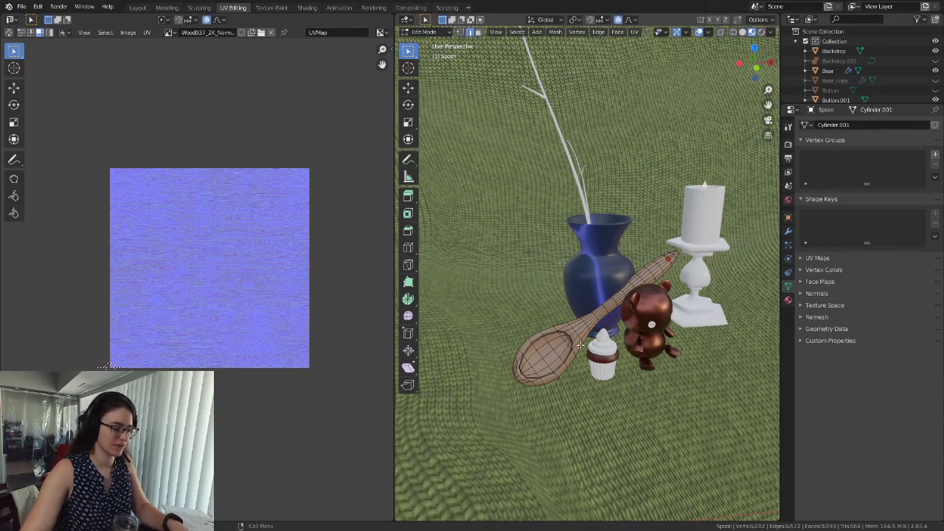
{"action": "scroll", "coordinate": [580, 345], "scroll_direction": "up", "scroll_amount": 3}
{"action": "middle_click_drag", "start_coordinate": [580, 346], "coordinate": [580, 268], "text": "shift"}
{"action": "scroll", "coordinate": [624, 354], "scroll_direction": "up", "scroll_amount": 4}
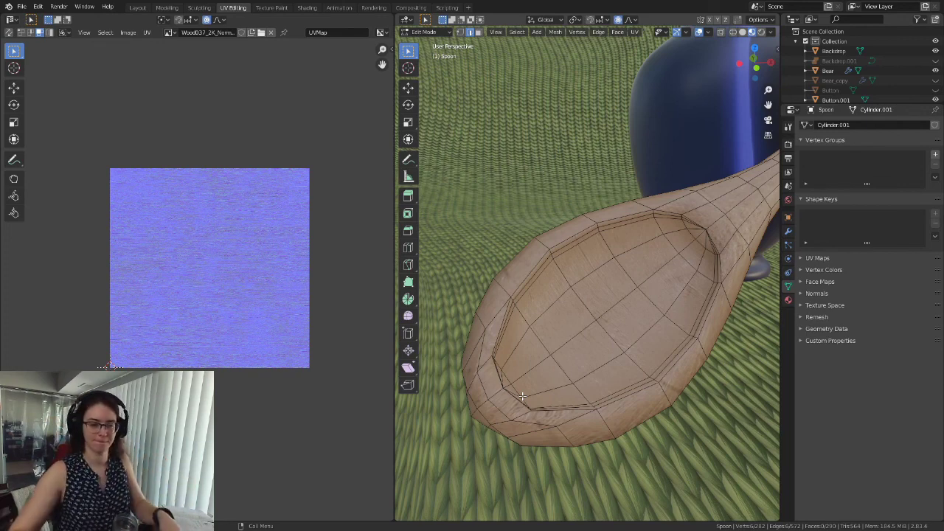
{"action": "middle_click_drag", "start_coordinate": [584, 287], "coordinate": [680, 276]}
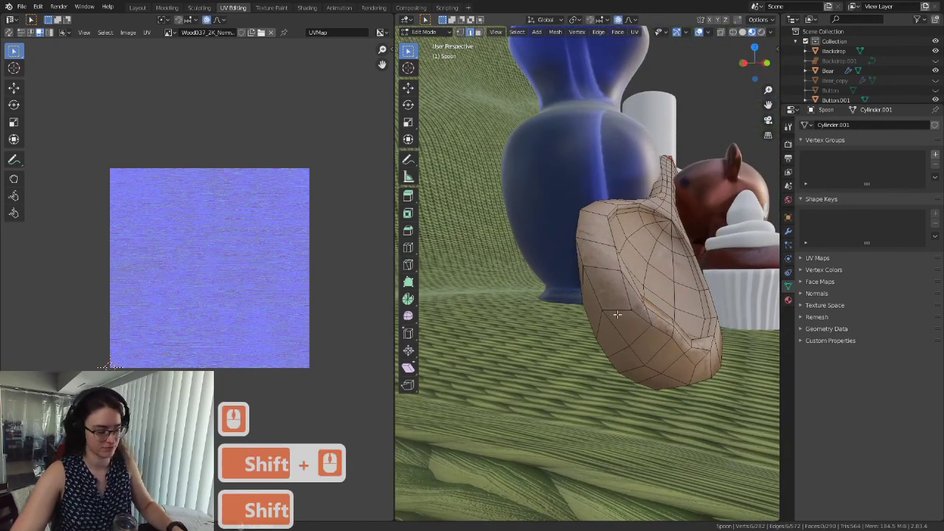
{"action": "left_click", "coordinate": [600, 298], "text": "alt"}
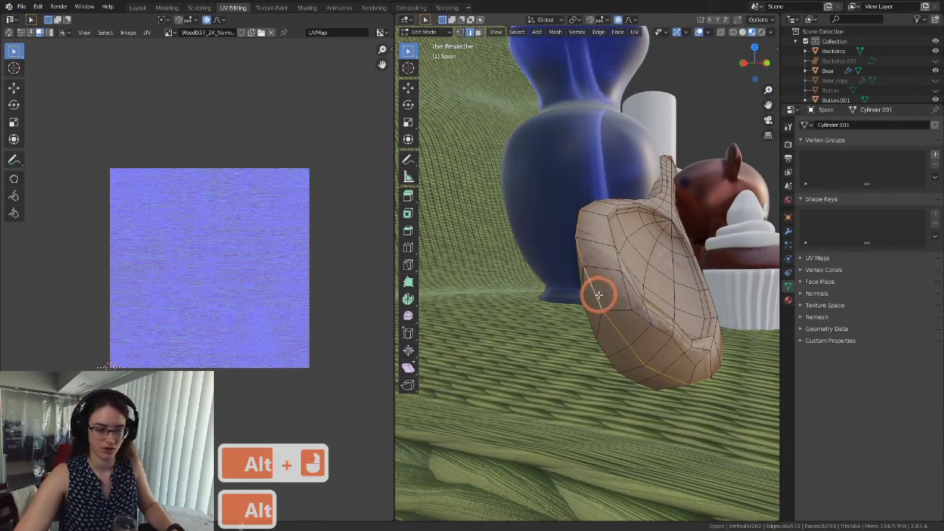
{"action": "scroll", "coordinate": [634, 291], "scroll_direction": "down", "scroll_amount": 2}
{"action": "middle_click_drag", "start_coordinate": [622, 283], "coordinate": [602, 281]}
{"action": "middle_click_drag", "start_coordinate": [664, 262], "coordinate": [649, 275]}
{"action": "middle_click_drag", "start_coordinate": [624, 235], "coordinate": [628, 221]}
{"action": "middle_click_drag", "start_coordinate": [544, 324], "coordinate": [552, 293], "text": "shift"}
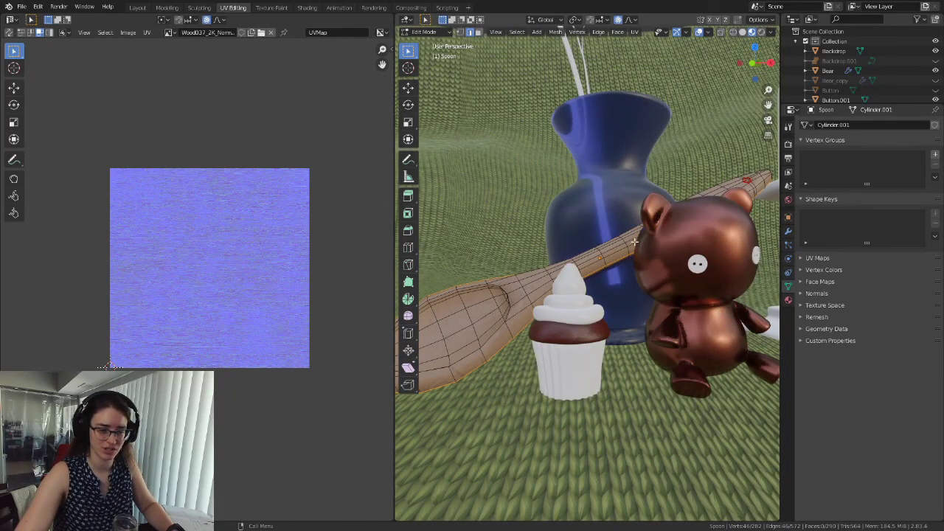
{"action": "middle_click_drag", "start_coordinate": [603, 271], "coordinate": [574, 337]}
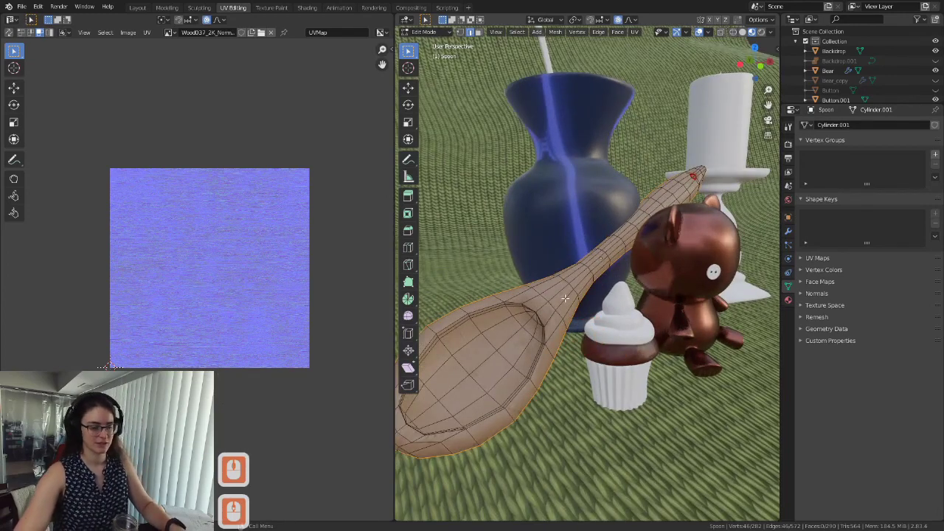
{"action": "key", "text": "ctrl+e"}
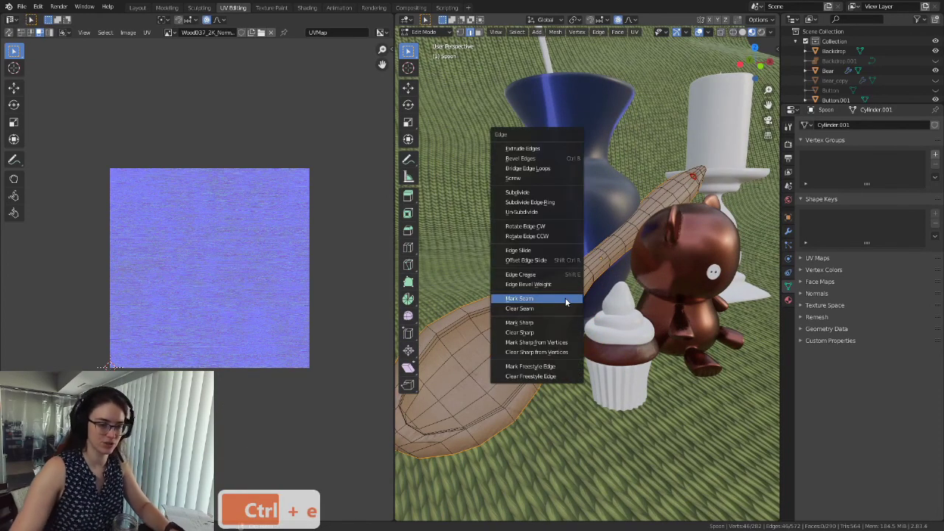
{"action": "left_click", "coordinate": [565, 298]}
Step: Select the whole spoon mesh and unwrap its UVs along the marked seams
{"action": "middle_click_drag", "start_coordinate": [565, 298], "coordinate": [531, 306]}
{"action": "middle_click_drag", "start_coordinate": [629, 338], "coordinate": [579, 347]}
{"action": "scroll", "coordinate": [580, 347], "scroll_direction": "up", "scroll_amount": 2}
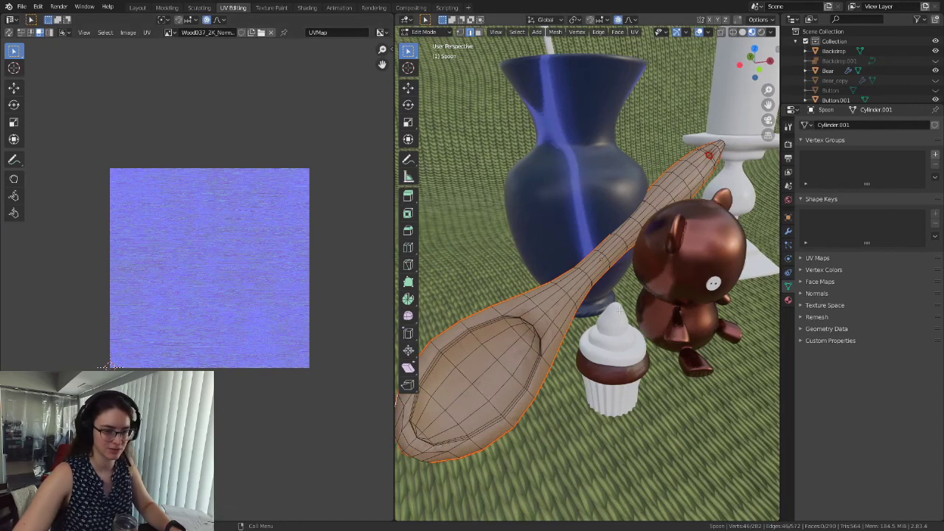
{"action": "key", "text": "a"}
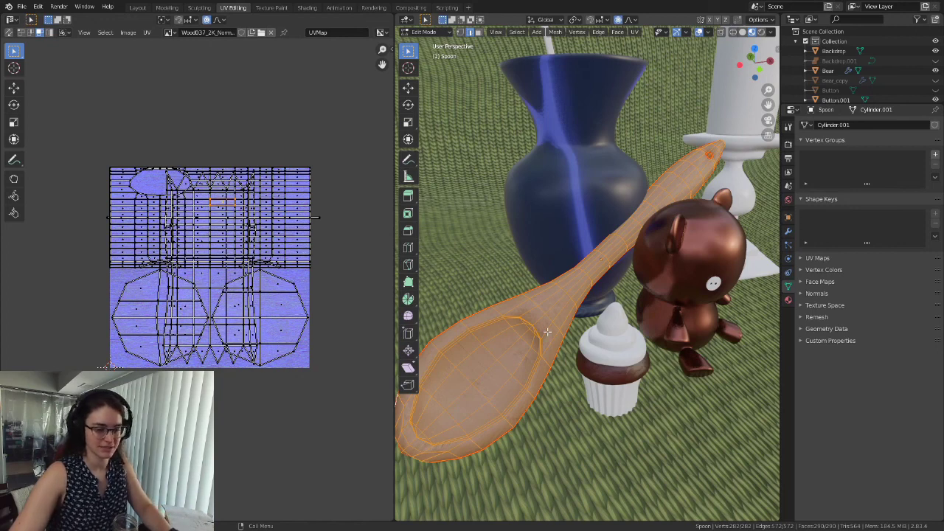
{"action": "key", "text": "u"}
{"action": "left_click", "coordinate": [519, 332]}
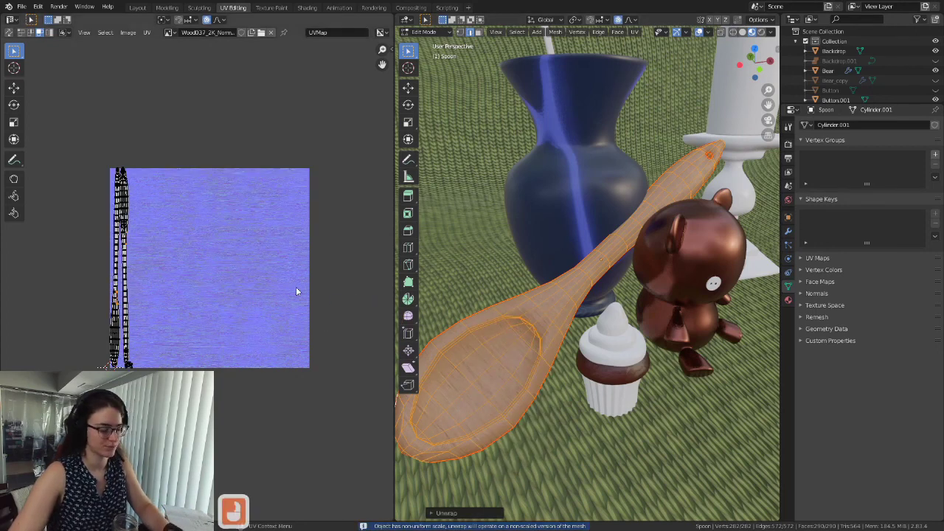
Step: Examine the unwrapped UV islands of the spoon closely along their full length, from bowl to handle end
{"action": "scroll", "coordinate": [257, 275], "scroll_direction": "up", "scroll_amount": 4}
{"action": "middle_click_drag", "start_coordinate": [152, 285], "coordinate": [289, 280], "text": "shift"}
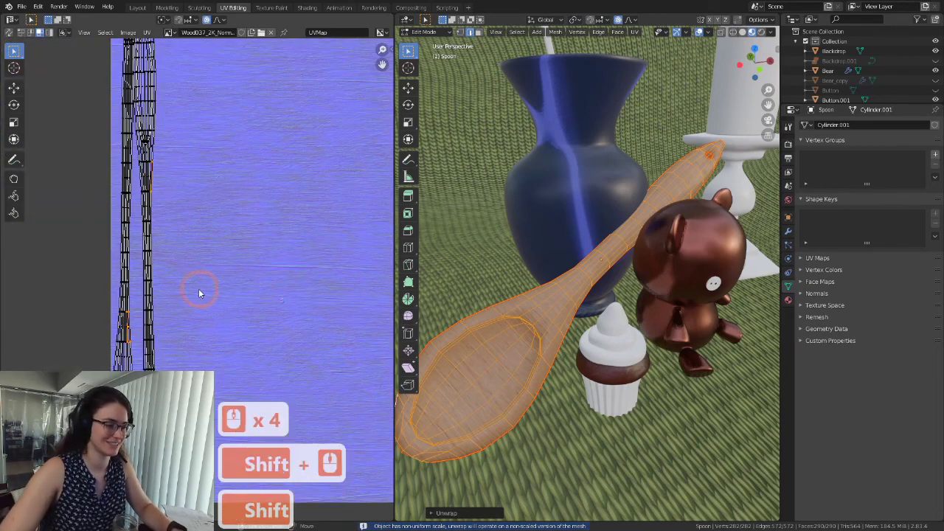
{"action": "middle_click_drag", "start_coordinate": [199, 294], "coordinate": [246, 285], "text": "shift"}
{"action": "scroll", "coordinate": [249, 290], "scroll_direction": "up", "scroll_amount": 4}
{"action": "scroll", "coordinate": [256, 210], "scroll_direction": "up", "scroll_amount": 2, "text": "shift"}
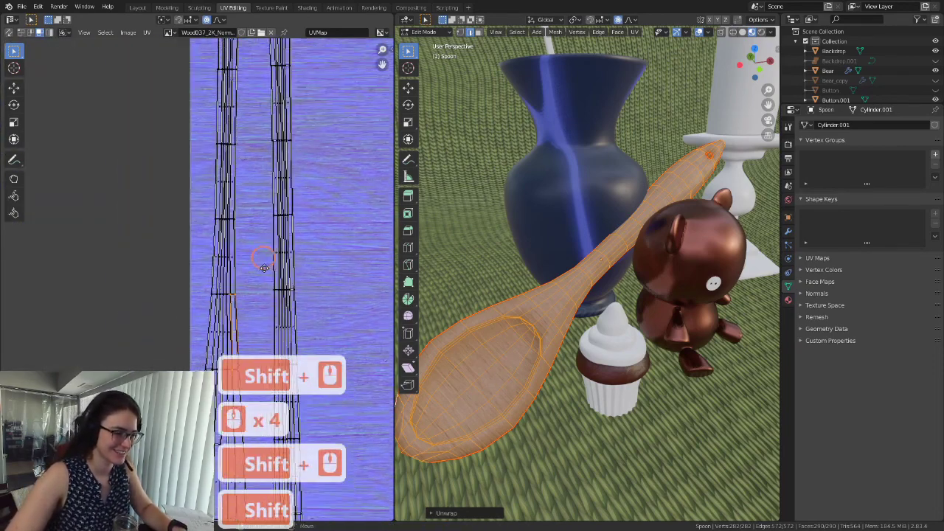
{"action": "scroll", "coordinate": [262, 211], "scroll_direction": "down", "scroll_amount": 1}
{"action": "scroll", "coordinate": [264, 212], "scroll_direction": "up", "scroll_amount": 1, "text": "shift"}
{"action": "scroll", "coordinate": [270, 213], "scroll_direction": "down", "scroll_amount": 1}
{"action": "scroll", "coordinate": [271, 213], "scroll_direction": "down", "scroll_amount": 1}
{"action": "middle_click_drag", "start_coordinate": [272, 150], "coordinate": [271, 227], "text": "shift"}
{"action": "scroll", "coordinate": [267, 167], "scroll_direction": "up", "scroll_amount": 5}
{"action": "middle_click_drag", "start_coordinate": [282, 146], "coordinate": [233, 284], "text": "shift"}
{"action": "scroll", "coordinate": [281, 183], "scroll_direction": "down", "scroll_amount": 1}
{"action": "mouse_move", "coordinate": [288, 168]}
{"action": "middle_mouse_down", "text": "shift"}
{"action": "mouse_move", "coordinate": [284, 216]}
{"action": "mouse_move", "coordinate": [310, 402]}
{"action": "mouse_move", "coordinate": [311, 280]}
{"action": "middle_mouse_up", "text": "shift"}
{"action": "middle_click_drag", "start_coordinate": [325, 394], "coordinate": [326, 232], "text": "shift"}
{"action": "mouse_move", "coordinate": [331, 371]}
{"action": "middle_mouse_down", "text": "shift"}
{"action": "mouse_move", "coordinate": [313, 186]}
{"action": "mouse_move", "coordinate": [320, 197]}
{"action": "middle_mouse_up", "text": "shift"}
{"action": "middle_click_drag", "start_coordinate": [323, 337], "coordinate": [324, 190], "text": "shift"}
{"action": "middle_click_drag", "start_coordinate": [329, 290], "coordinate": [326, 192], "text": "shift"}
{"action": "scroll", "coordinate": [326, 192], "scroll_direction": "down", "scroll_amount": 5}
{"action": "mouse_move", "coordinate": [292, 293]}
{"action": "middle_mouse_down", "text": "shift"}
{"action": "mouse_move", "coordinate": [306, 243]}
{"action": "mouse_move", "coordinate": [302, 184]}
{"action": "middle_mouse_up", "text": "shift"}
Step: Check the UV islands with the Stretching overlay switched on, and switch the overlay off again
{"action": "key", "text": "n"}
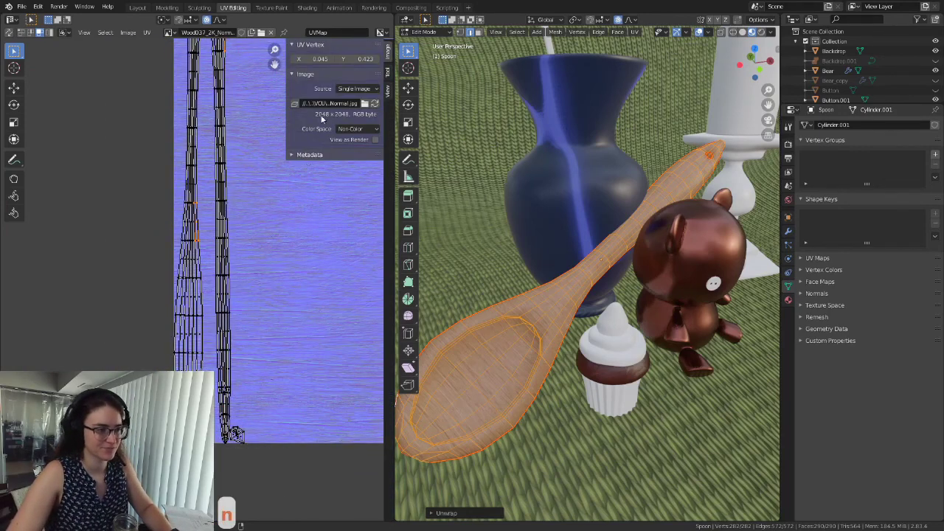
{"action": "left_click", "coordinate": [388, 90]}
{"action": "left_click", "coordinate": [336, 106]}
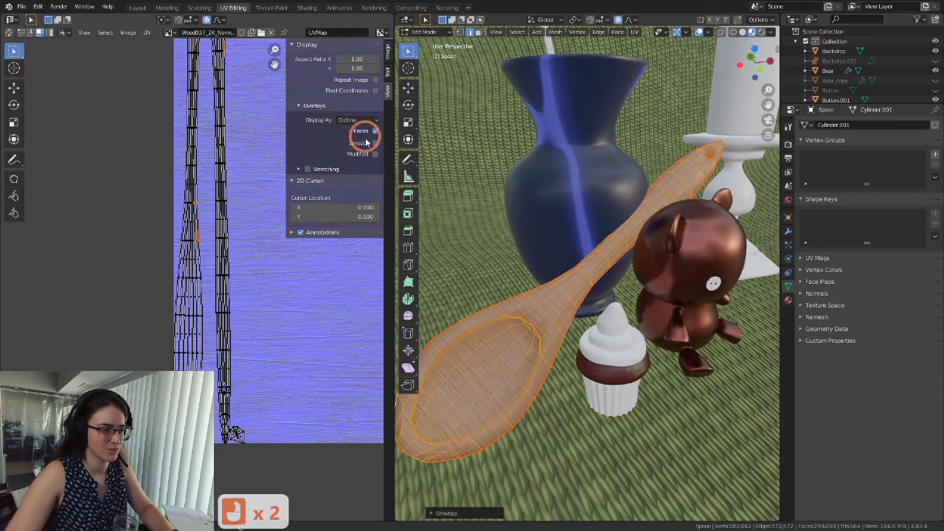
{"action": "left_click", "coordinate": [307, 169]}
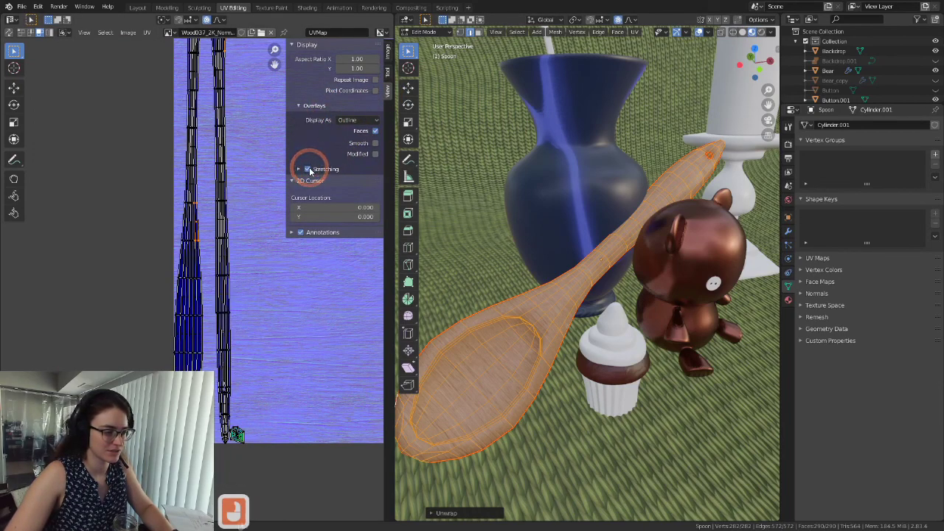
{"action": "left_click", "coordinate": [307, 169]}
{"action": "left_click", "coordinate": [386, 90]}
{"action": "key", "text": "n"}
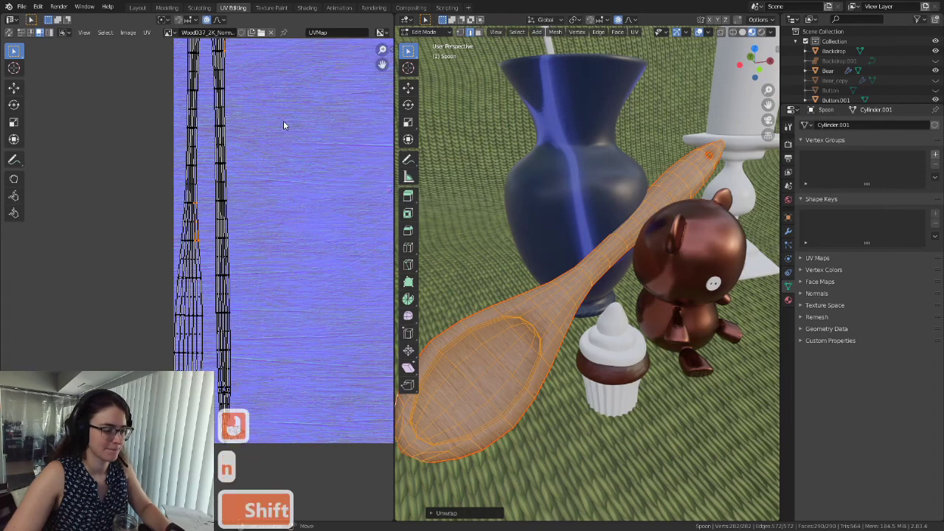
Step: Select all of the spoon's UV islands and try to move them over the wood texture
{"action": "middle_click_drag", "start_coordinate": [283, 121], "coordinate": [289, 228], "text": "shift"}
{"action": "scroll", "coordinate": [303, 213], "scroll_direction": "down", "scroll_amount": 4}
{"action": "scroll", "coordinate": [277, 272], "scroll_direction": "up", "scroll_amount": 5}
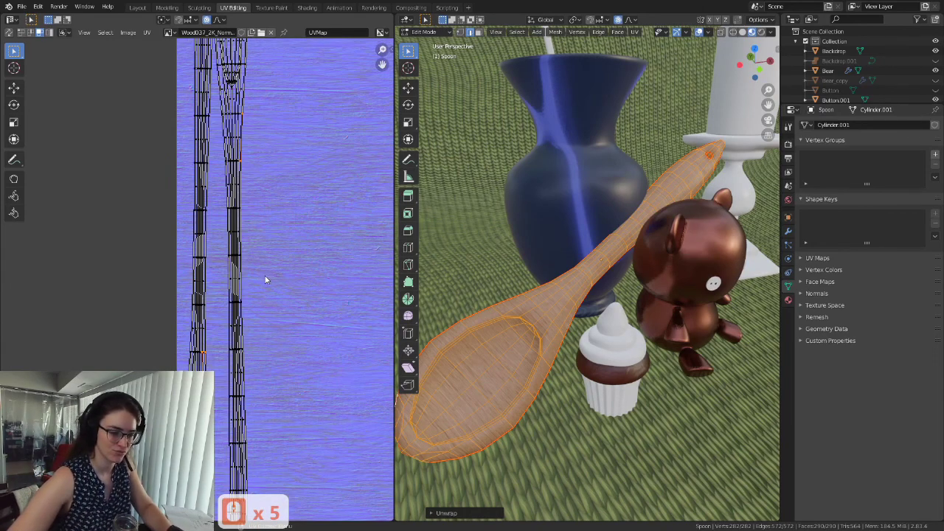
{"action": "key", "text": "a"}
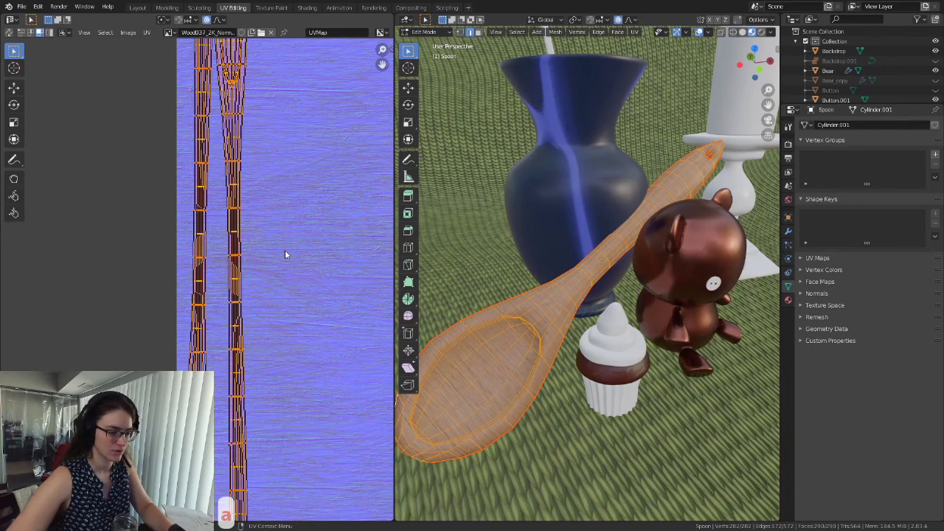
{"action": "key", "text": "g"}
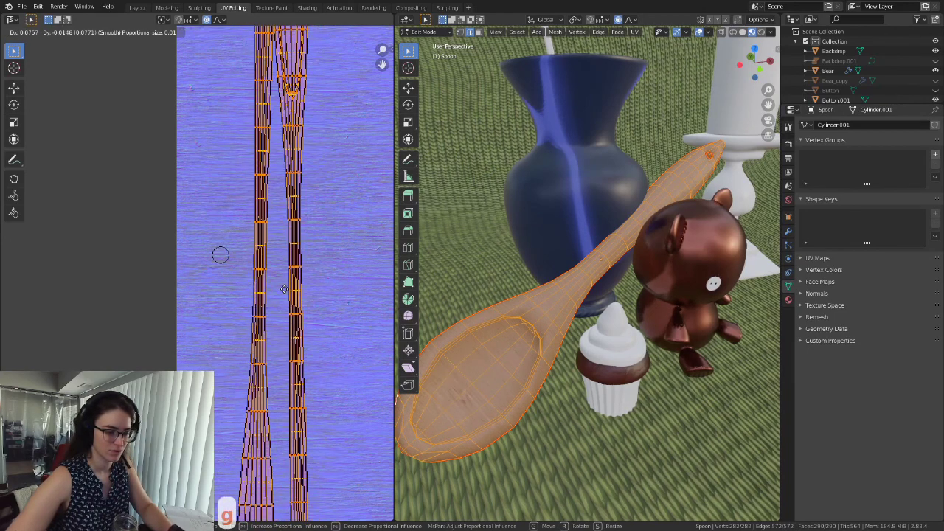
{"action": "key", "text": "Escape"}
Step: Scale all of the spoon's UV islands to about 5.5 times their width along the X axis only
{"action": "scroll", "coordinate": [292, 278], "scroll_direction": "down", "scroll_amount": 4}
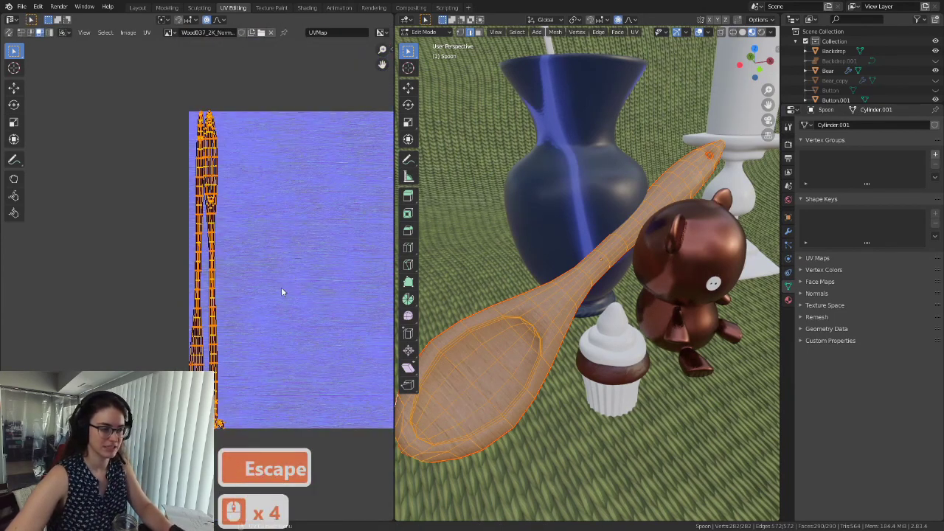
{"action": "scroll", "coordinate": [281, 287], "scroll_direction": "down", "scroll_amount": 2}
{"action": "scroll", "coordinate": [274, 287], "scroll_direction": "up", "scroll_amount": 3}
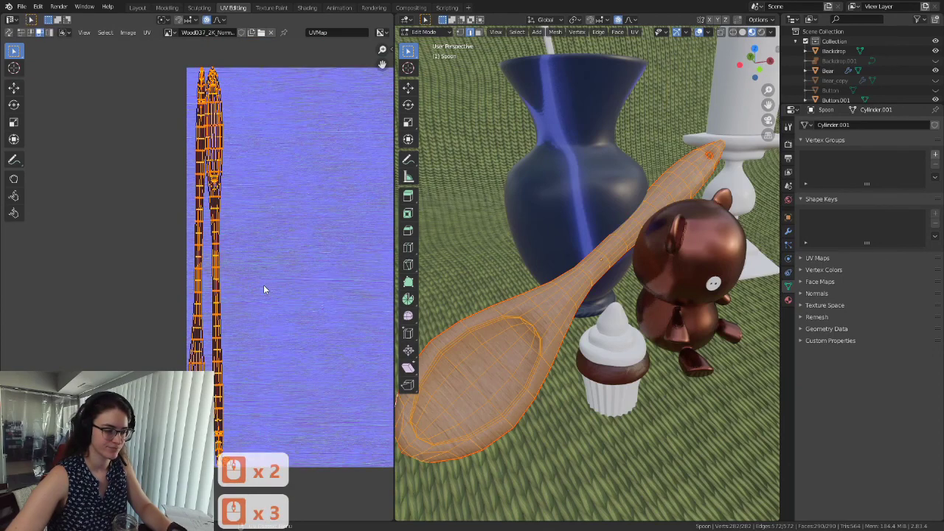
{"action": "middle_click_drag", "start_coordinate": [282, 275], "coordinate": [273, 297], "text": "shift"}
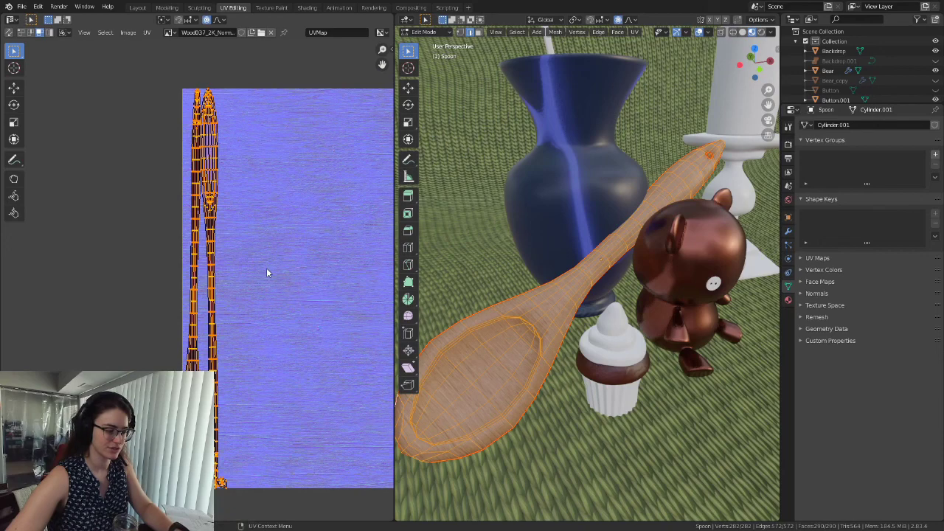
{"action": "key", "text": "s"}
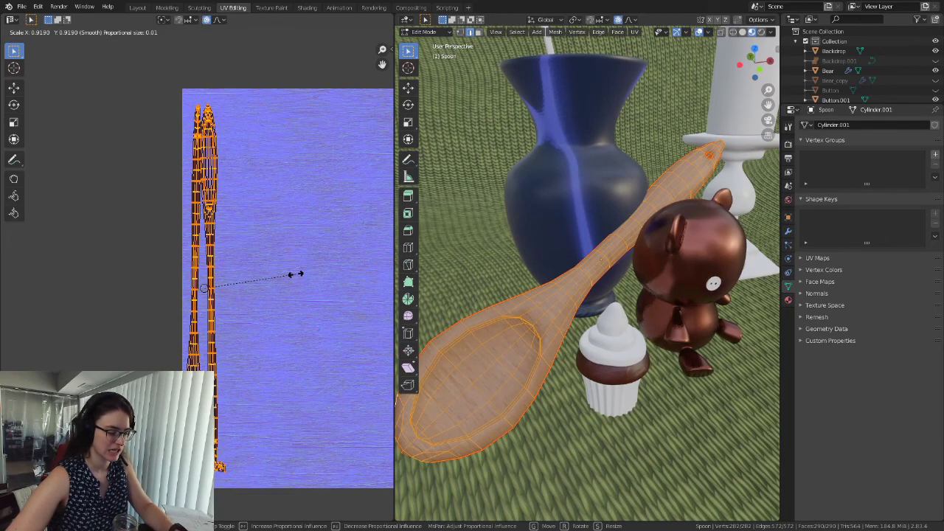
{"action": "key", "text": "y"}
{"action": "key", "text": "x"}
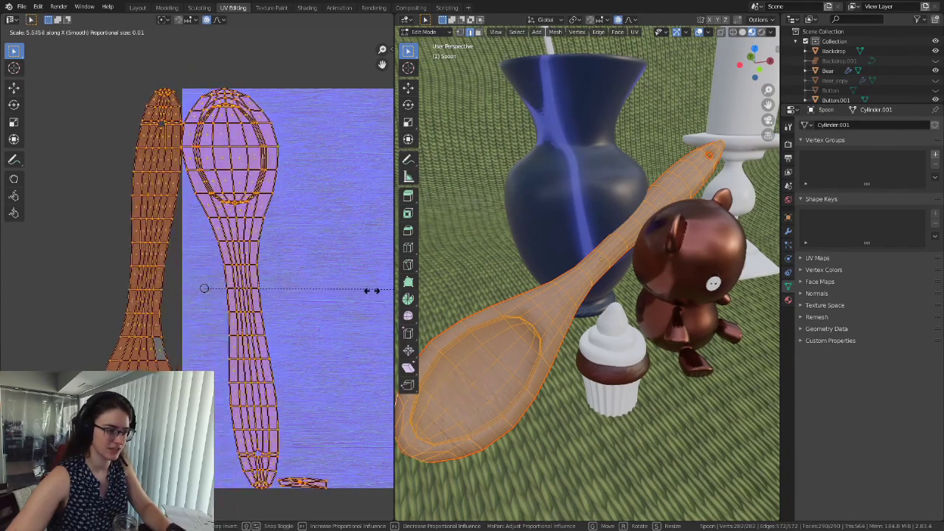
{"action": "left_click", "coordinate": [317, 307]}
{"action": "scroll", "coordinate": [301, 310], "scroll_direction": "down", "scroll_amount": 3}
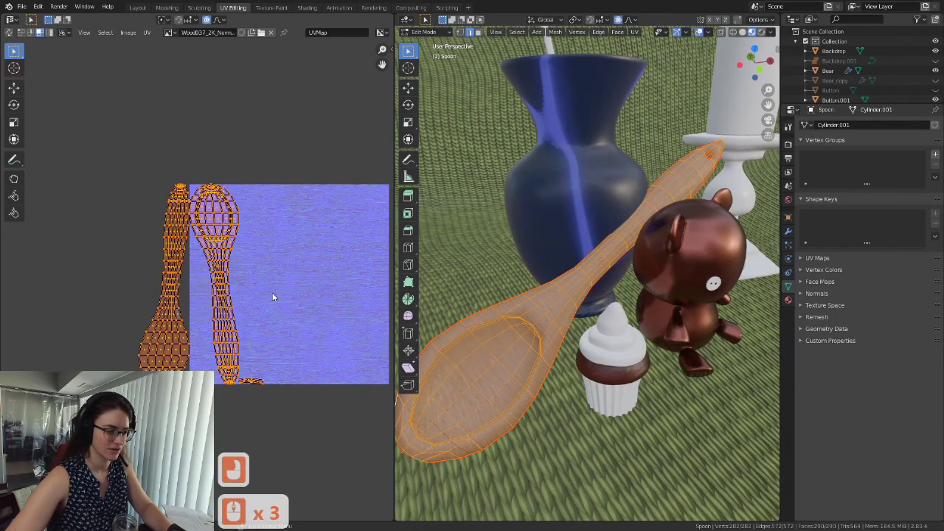
Step: Move all of the spoon's UV islands along the X axis until they lie within the wood texture
{"action": "key", "text": "g"}
{"action": "key", "text": "x"}
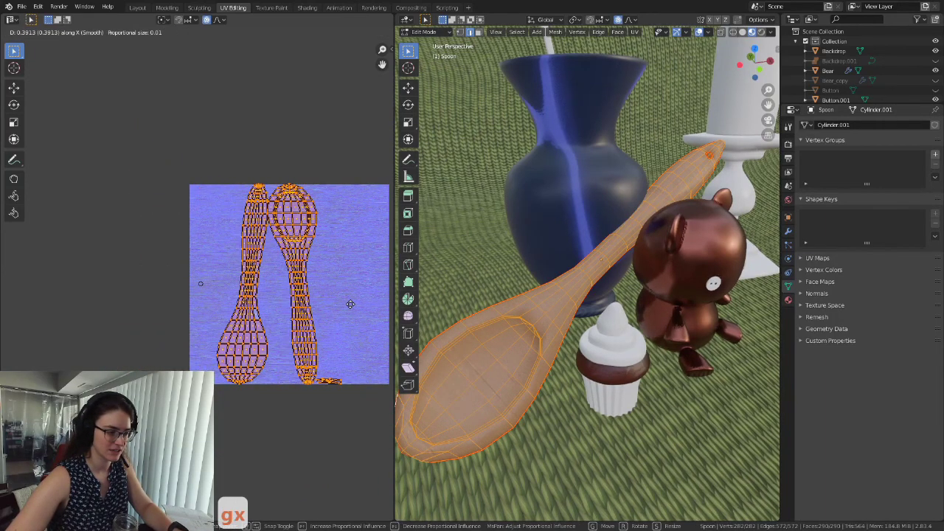
{"action": "left_click", "coordinate": [344, 309]}
{"action": "scroll", "coordinate": [332, 332], "scroll_direction": "up", "scroll_amount": 2}
{"action": "middle_click_drag", "start_coordinate": [299, 311], "coordinate": [243, 305], "text": "shift"}
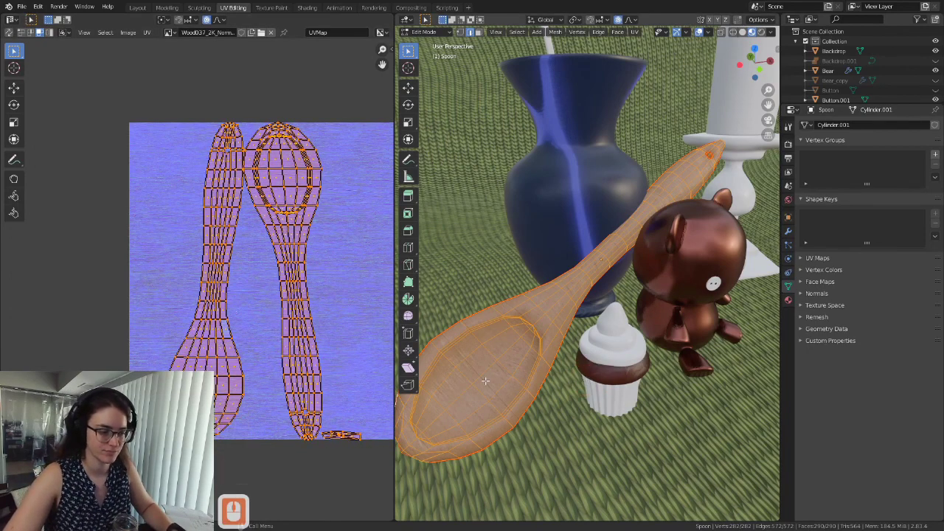
Step: Switch the mesh to face selection and select a single face in the spoon's bowl to isolate it in the UV editor
{"action": "left_click", "coordinate": [477, 32]}
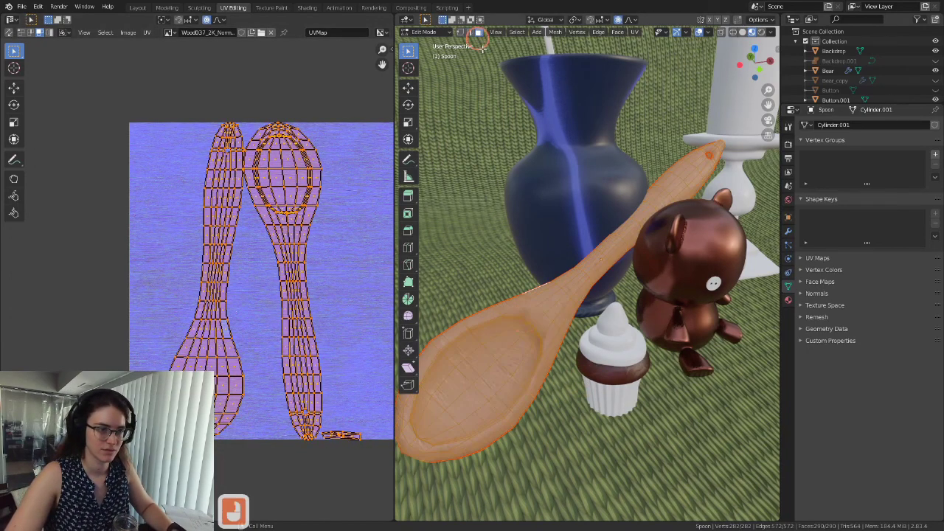
{"action": "left_click", "coordinate": [494, 353]}
{"action": "left_click", "coordinate": [306, 275]}
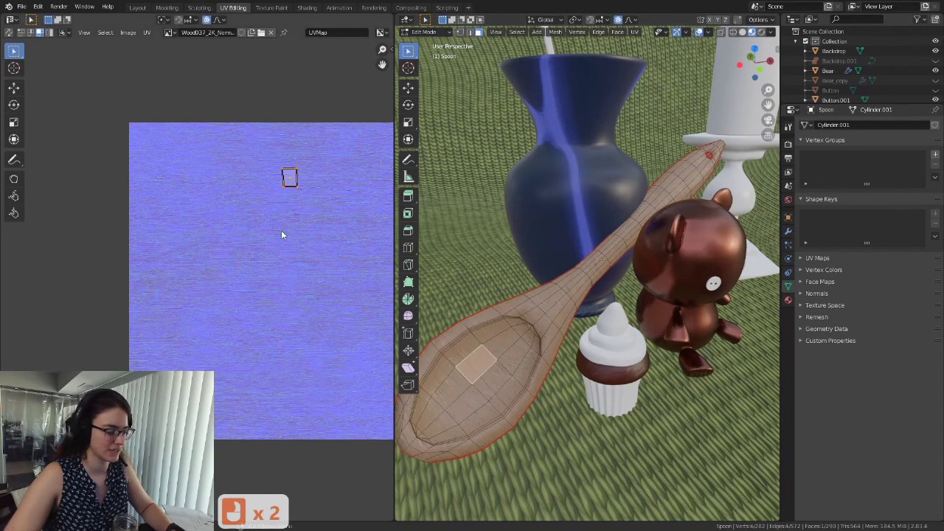
Step: Select the whole spoon mesh again and pick individual bowl faces within its UV layout
{"action": "key", "text": "a"}
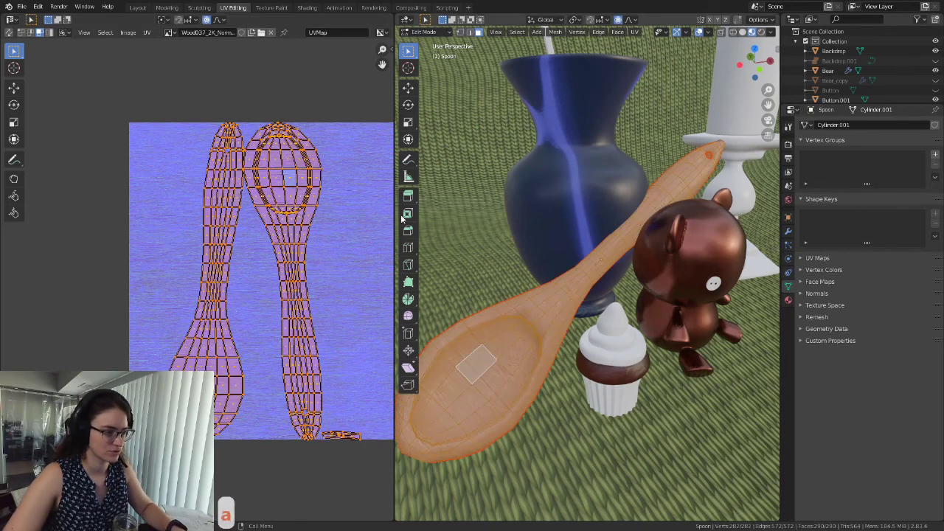
{"action": "left_click", "coordinate": [291, 190]}
{"action": "left_click", "coordinate": [280, 159]}
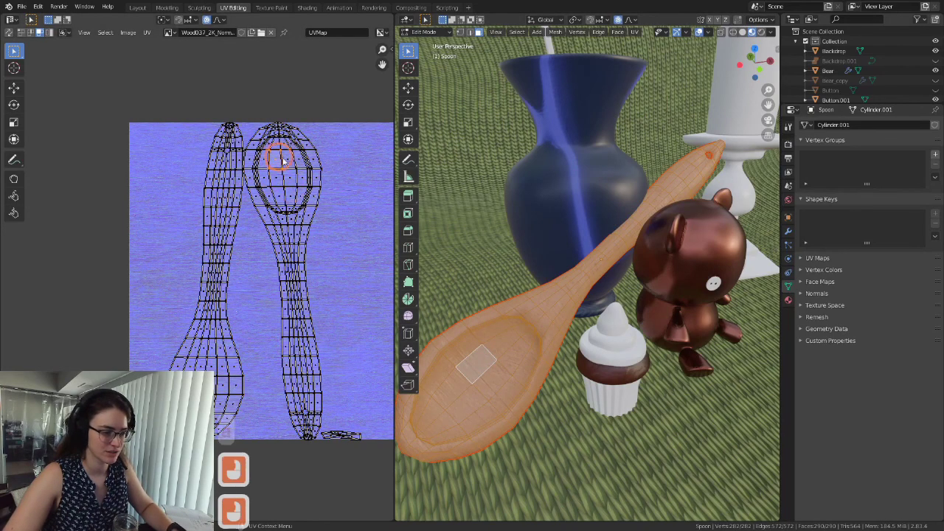
{"action": "left_click", "coordinate": [294, 159]}
{"action": "left_click", "coordinate": [289, 177]}
{"action": "left_click", "coordinate": [279, 177]}
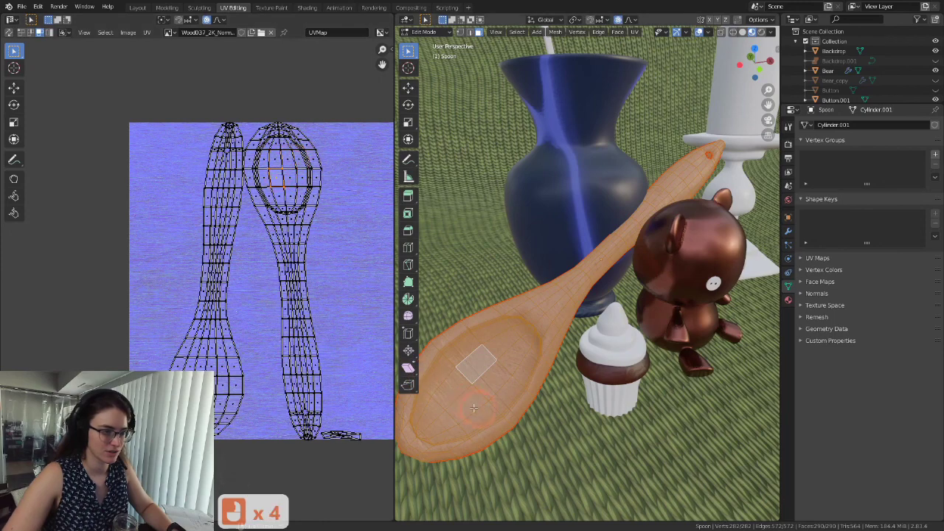
Step: Turn on UV Sync Selection and pick faces on both spoon UV islands to locate them on the mesh
{"action": "middle_click_drag", "start_coordinate": [290, 275], "coordinate": [295, 233], "text": "shift"}
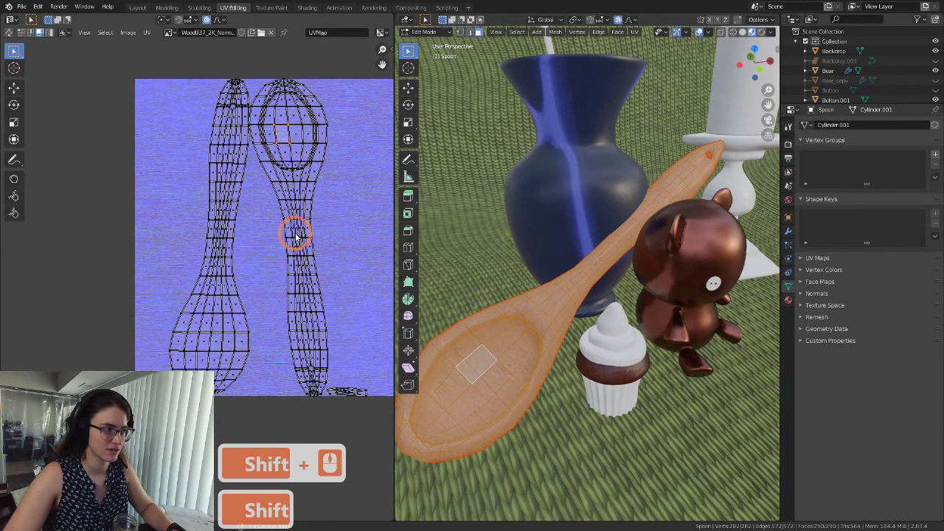
{"action": "scroll", "coordinate": [141, 134], "scroll_direction": "up", "scroll_amount": 3}
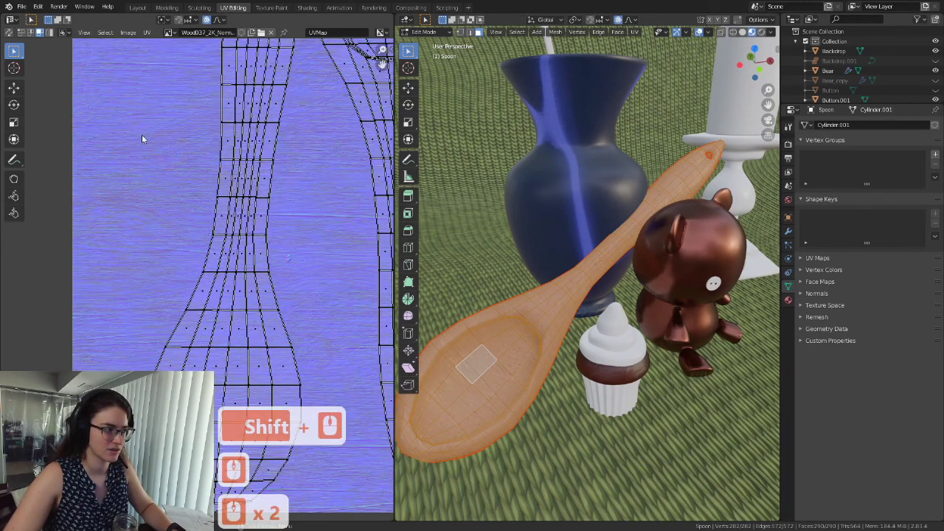
{"action": "left_click", "coordinate": [9, 33]}
{"action": "left_click", "coordinate": [240, 360]}
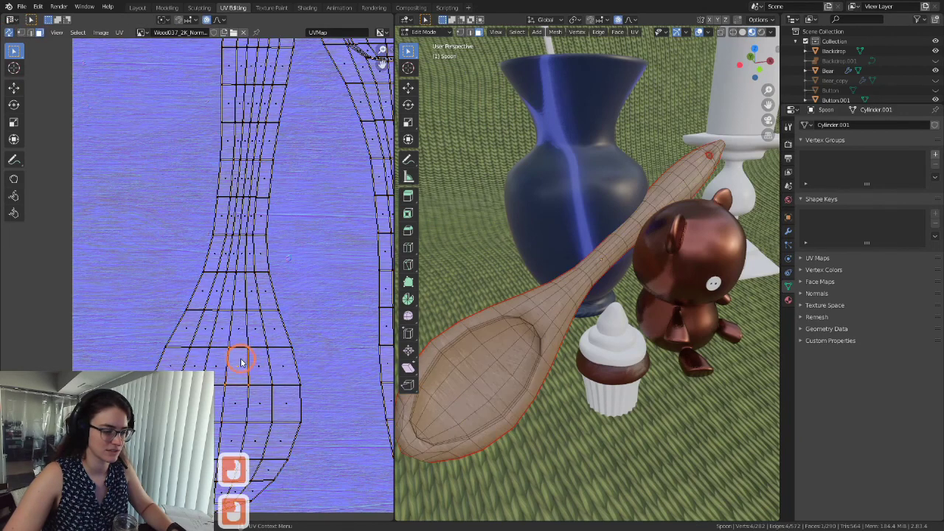
{"action": "scroll", "coordinate": [214, 372], "scroll_direction": "down", "scroll_amount": 4}
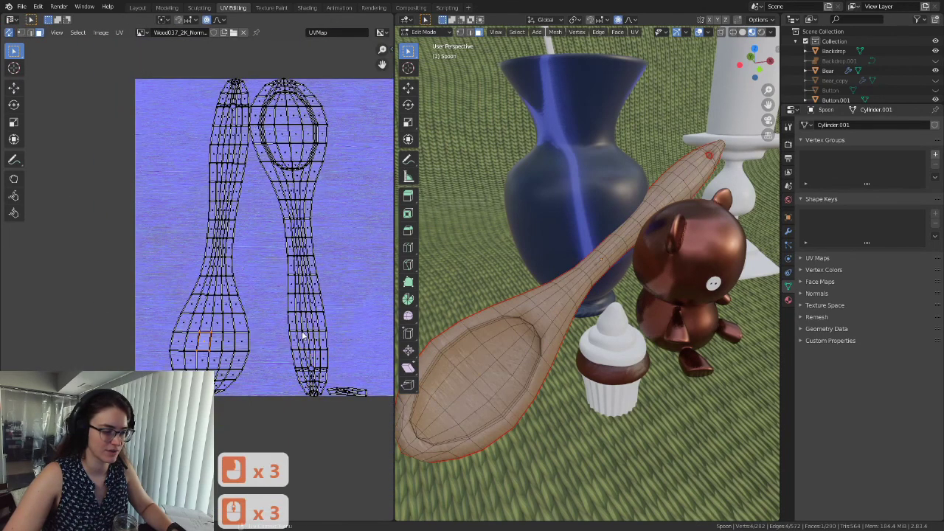
{"action": "left_click", "coordinate": [295, 186]}
{"action": "scroll", "coordinate": [312, 143], "scroll_direction": "up", "scroll_amount": 3}
{"action": "scroll", "coordinate": [316, 169], "scroll_direction": "up", "scroll_amount": 2, "text": "shift"}
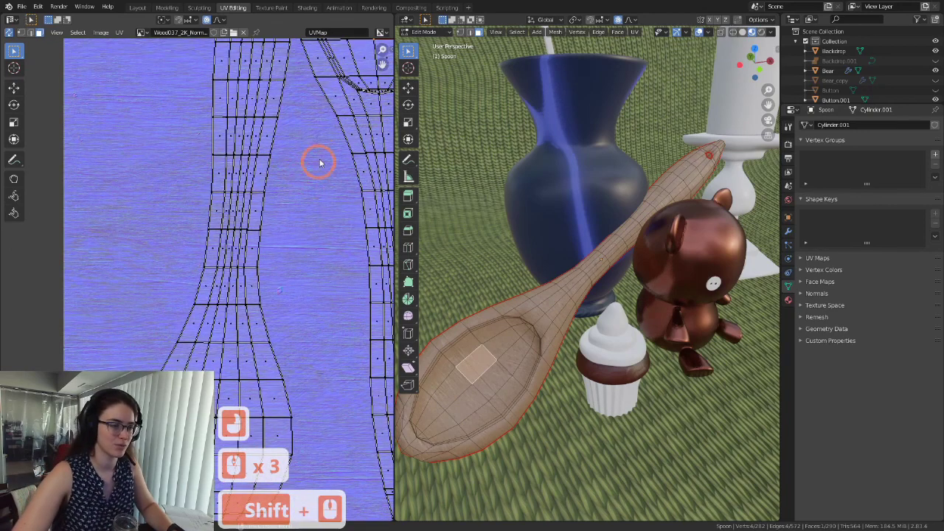
{"action": "scroll", "coordinate": [271, 147], "scroll_direction": "up", "scroll_amount": 2, "text": "shift"}
{"action": "left_click", "coordinate": [296, 109]}
{"action": "left_click", "coordinate": [298, 118]}
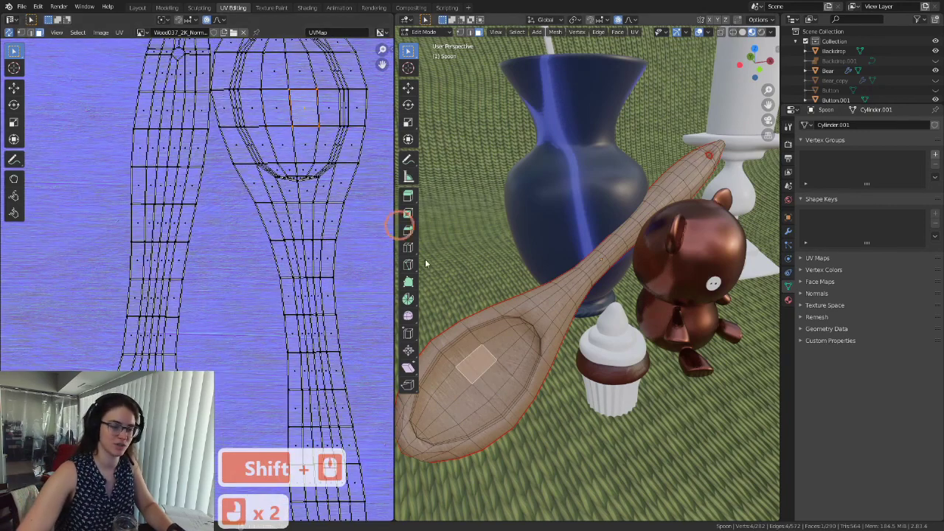
Step: Select individual faces inside the spoon's bowl on the mesh to locate them in the UV layout
{"action": "left_click", "coordinate": [470, 389]}
{"action": "left_click", "coordinate": [454, 388]}
{"action": "left_click", "coordinate": [485, 391]}
{"action": "left_click", "coordinate": [479, 387]}
{"action": "left_click", "coordinate": [481, 385]}
{"action": "left_click", "coordinate": [470, 398]}
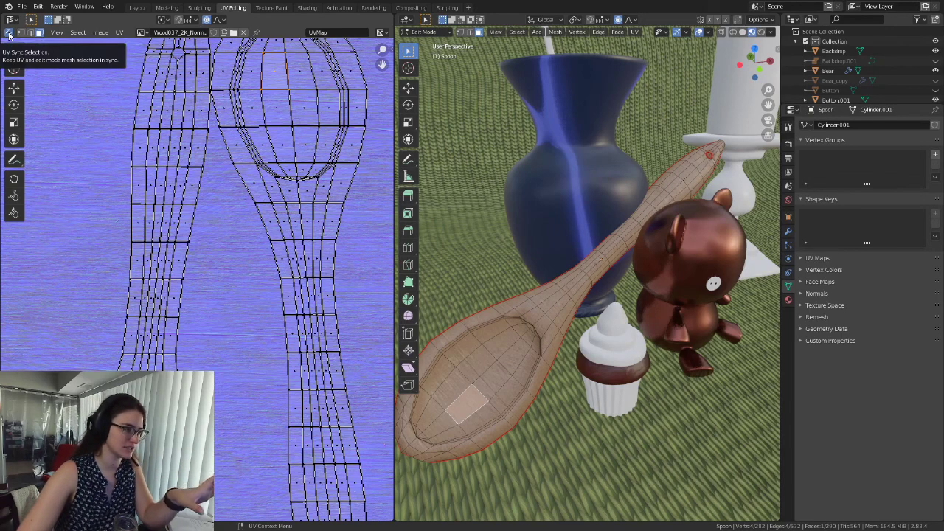
Step: Select UV faces one by one from the bowl and its rim down to the neck to locate them on the spoon
{"action": "left_click", "coordinate": [336, 77]}
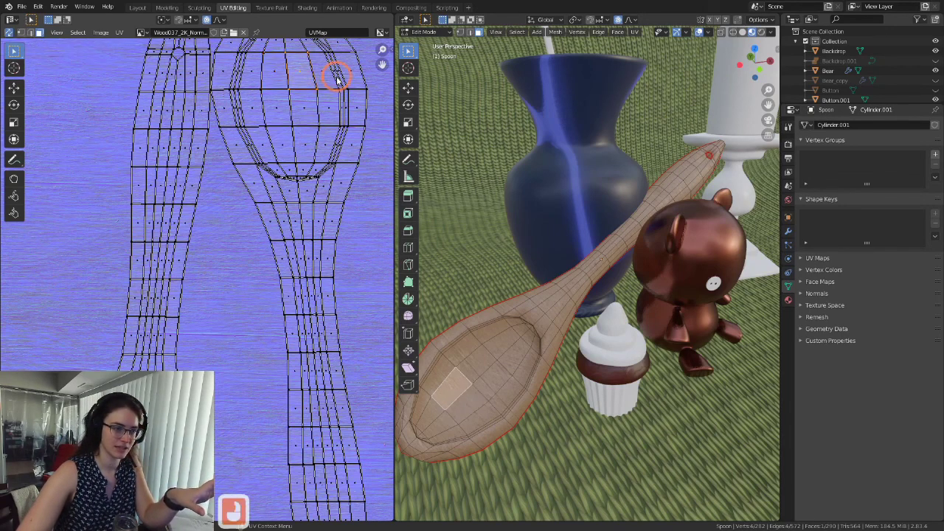
{"action": "left_click", "coordinate": [334, 87]}
{"action": "left_click", "coordinate": [368, 111]}
{"action": "left_click", "coordinate": [360, 118]}
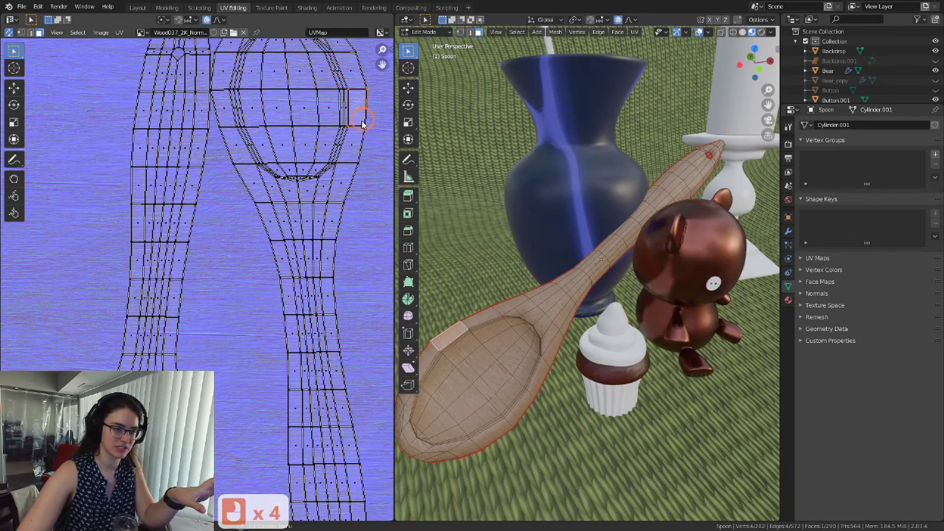
{"action": "left_click", "coordinate": [354, 171]}
{"action": "left_click", "coordinate": [334, 217]}
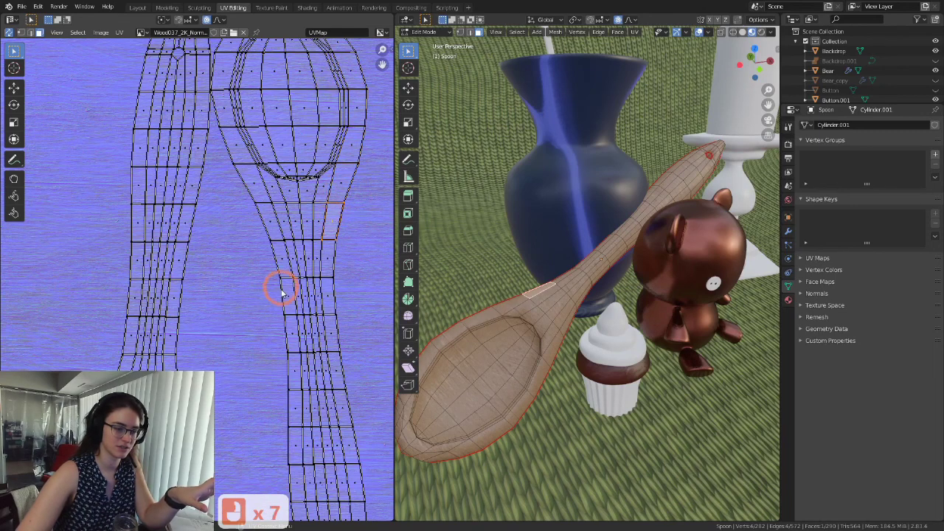
{"action": "left_click", "coordinate": [316, 263]}
Step: Examine the selected neck face on the spoon up close and its place within the whole UV layout
{"action": "scroll", "coordinate": [414, 268], "scroll_direction": "down", "scroll_amount": 3}
{"action": "middle_click_drag", "start_coordinate": [532, 316], "coordinate": [565, 300]}
{"action": "scroll", "coordinate": [596, 295], "scroll_direction": "up", "scroll_amount": 3}
{"action": "scroll", "coordinate": [565, 299], "scroll_direction": "down", "scroll_amount": 2}
{"action": "scroll", "coordinate": [523, 305], "scroll_direction": "up", "scroll_amount": 3}
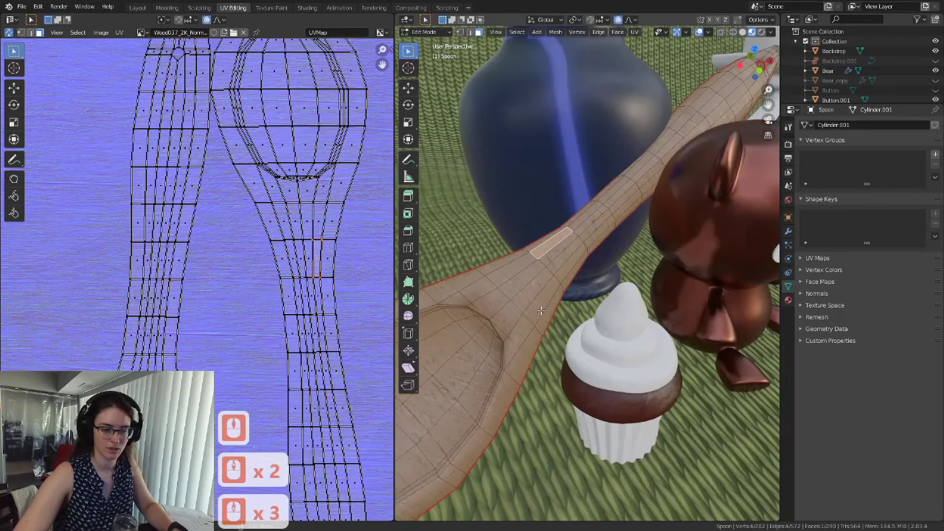
{"action": "scroll", "coordinate": [519, 296], "scroll_direction": "down", "scroll_amount": 1}
{"action": "scroll", "coordinate": [515, 302], "scroll_direction": "down", "scroll_amount": 3}
{"action": "scroll", "coordinate": [525, 321], "scroll_direction": "up", "scroll_amount": 2}
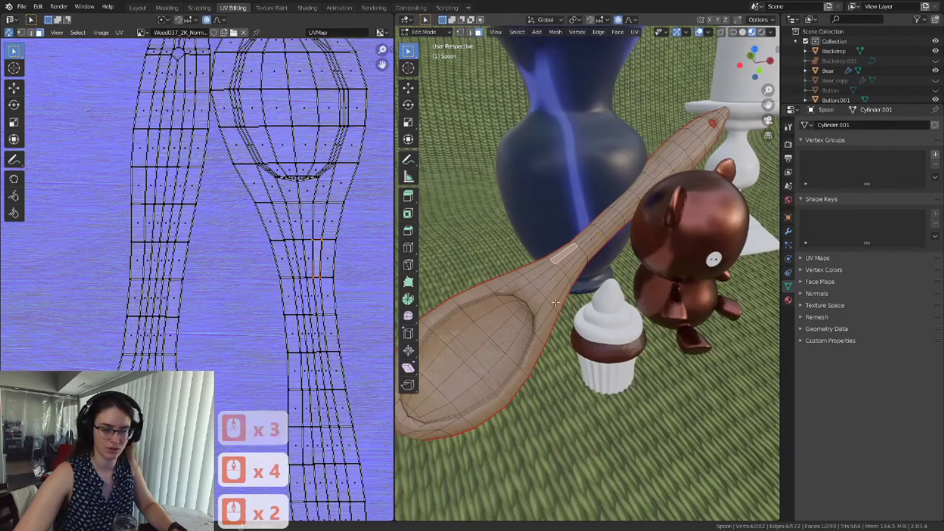
{"action": "scroll", "coordinate": [251, 222], "scroll_direction": "down", "scroll_amount": 3}
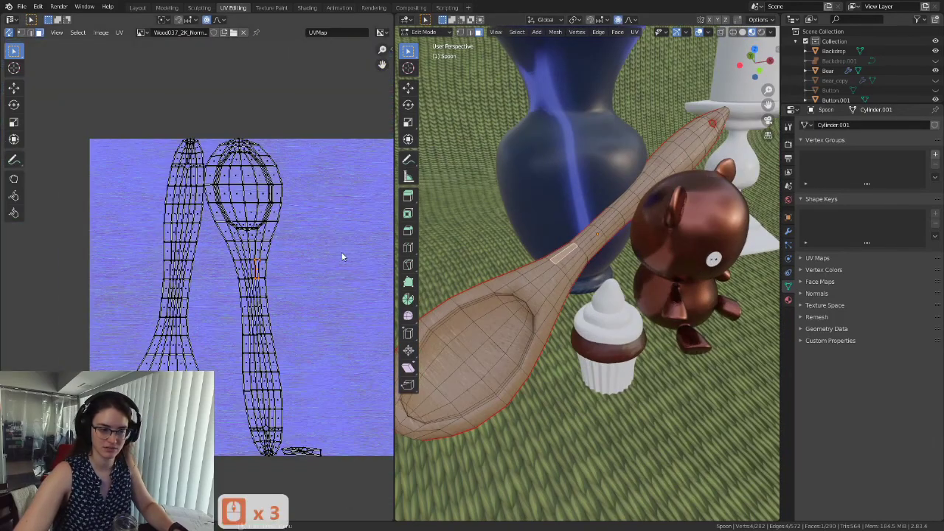
Step: Select faces beside the seam along the spoon's neck in turn and inspect where they lie in the UV layout
{"action": "middle_click_drag", "start_coordinate": [590, 354], "coordinate": [590, 331]}
{"action": "scroll", "coordinate": [701, 310], "scroll_direction": "up", "scroll_amount": 2}
{"action": "scroll", "coordinate": [572, 337], "scroll_direction": "up", "scroll_amount": 3}
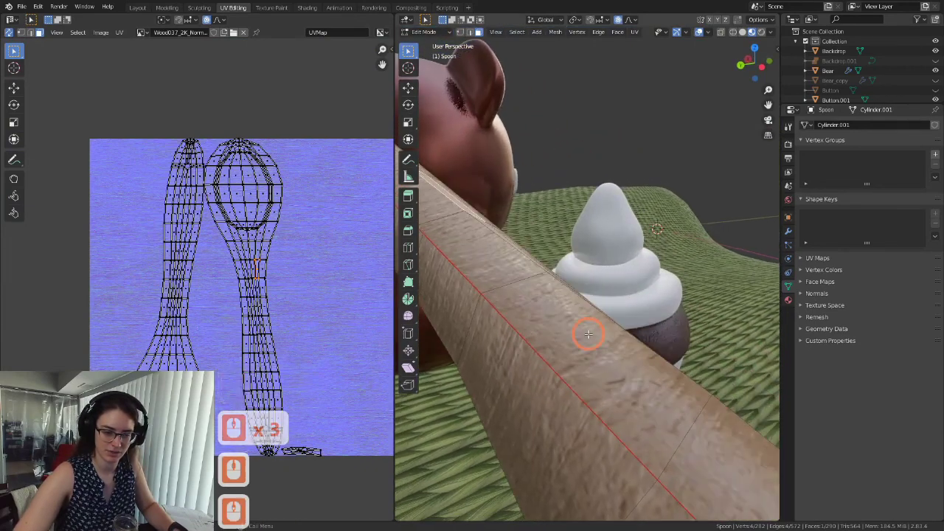
{"action": "left_click", "coordinate": [525, 324]}
{"action": "key", "text": "j"}
{"action": "key", "text": "j"}
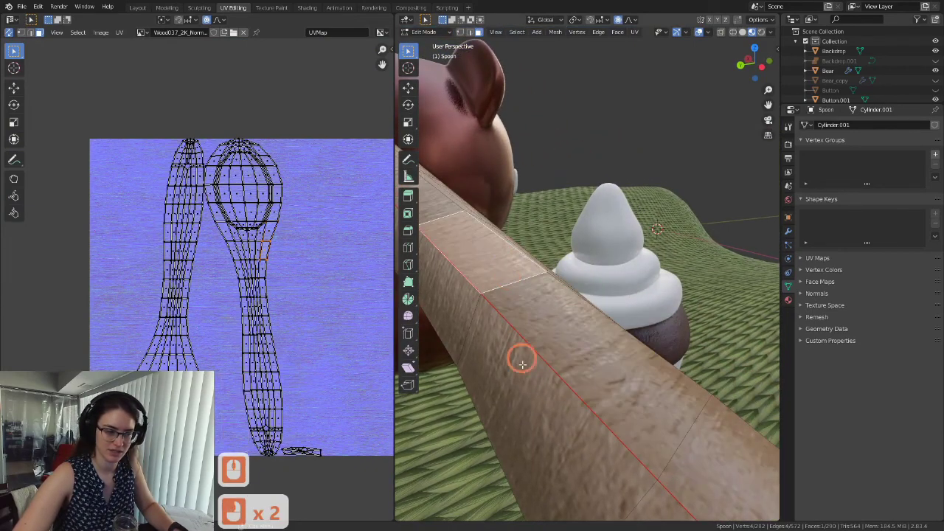
{"action": "left_click", "coordinate": [545, 375]}
{"action": "left_click", "coordinate": [523, 358]}
{"action": "scroll", "coordinate": [276, 273], "scroll_direction": "up", "scroll_amount": 4}
{"action": "middle_click_drag", "start_coordinate": [275, 272], "coordinate": [351, 192], "text": "shift"}
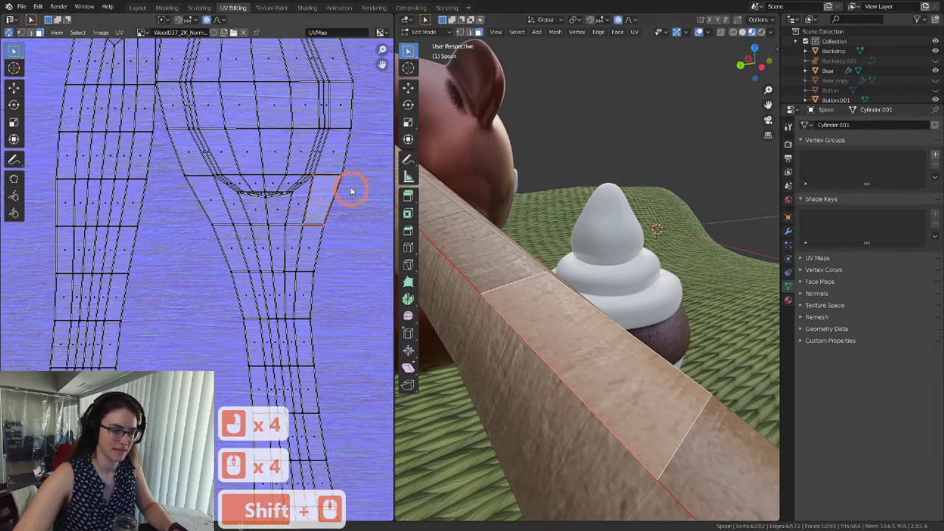
Step: Select the two neck faces directly across the seam from each other and compare their positions in the UV layout
{"action": "left_click", "coordinate": [493, 376]}
{"action": "scroll", "coordinate": [221, 327], "scroll_direction": "down", "scroll_amount": 3}
{"action": "middle_click_drag", "start_coordinate": [222, 327], "coordinate": [202, 361], "text": "shift"}
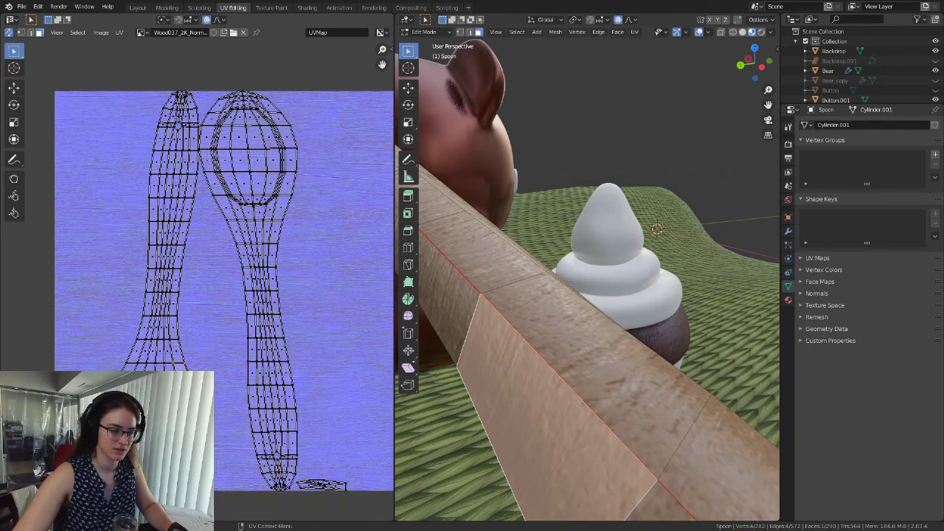
{"action": "scroll", "coordinate": [585, 368], "scroll_direction": "down", "scroll_amount": 3}
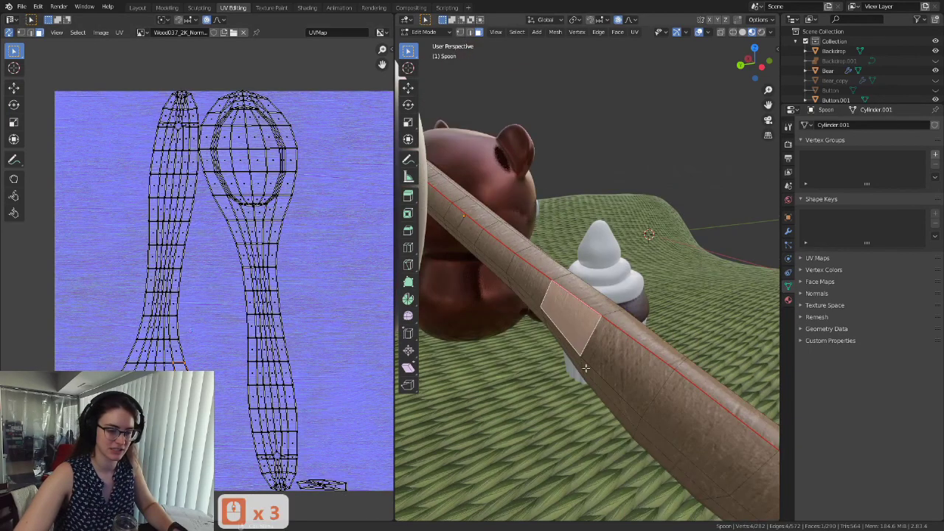
{"action": "middle_click_drag", "start_coordinate": [588, 341], "coordinate": [573, 333]}
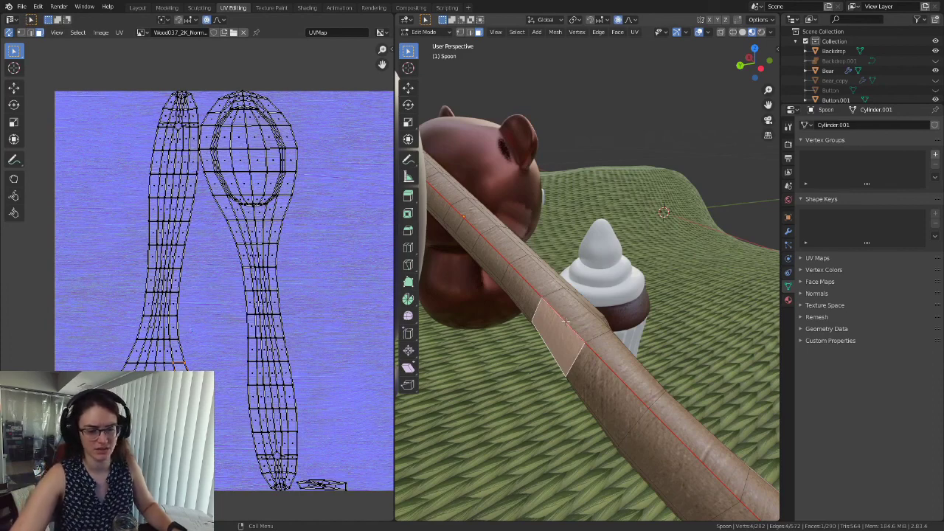
{"action": "left_click", "coordinate": [546, 296]}
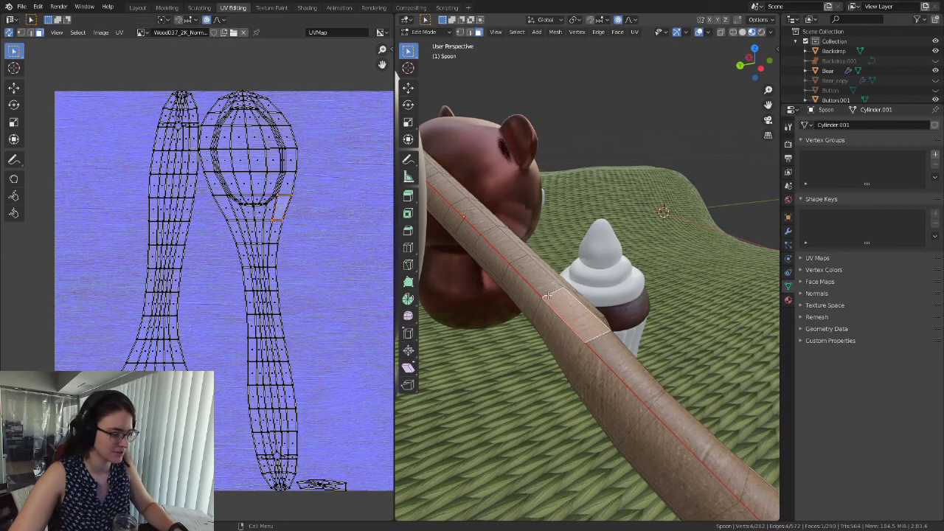
Step: Switch to edge selection and clear the seam from the single edge between those two neck faces
{"action": "left_click", "coordinate": [506, 98]}
{"action": "left_click", "coordinate": [580, 337]}
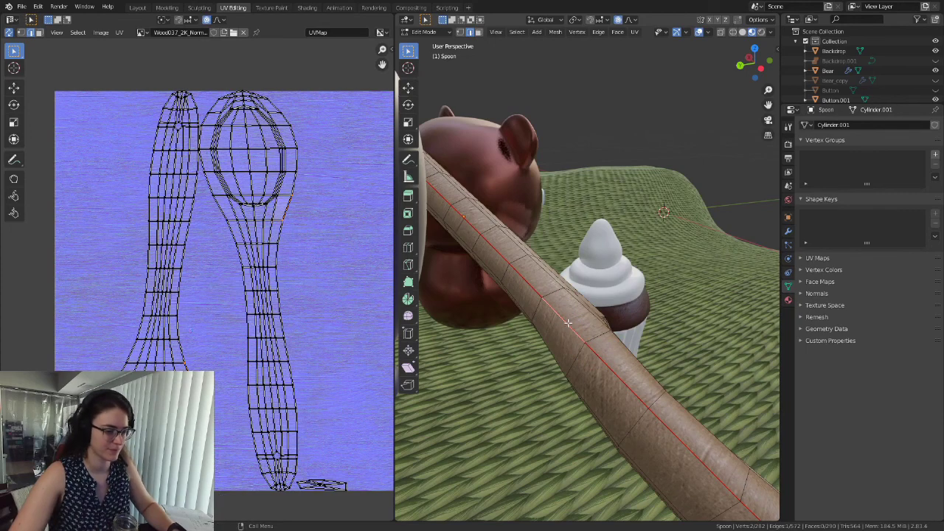
{"action": "key", "text": "ctrl+e"}
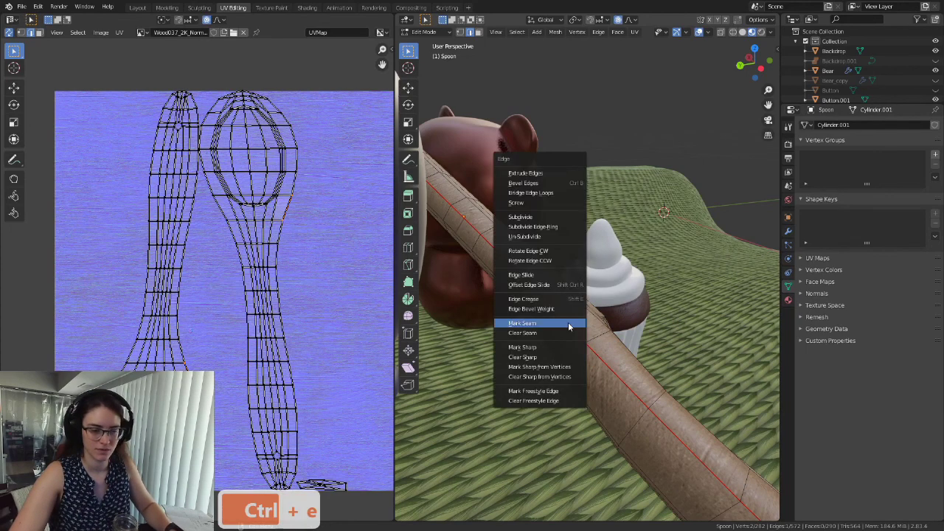
{"action": "left_click", "coordinate": [546, 335]}
Step: Select the whole spoon mesh and unwrap it again with the changed seams
{"action": "middle_click_drag", "start_coordinate": [547, 334], "coordinate": [568, 316]}
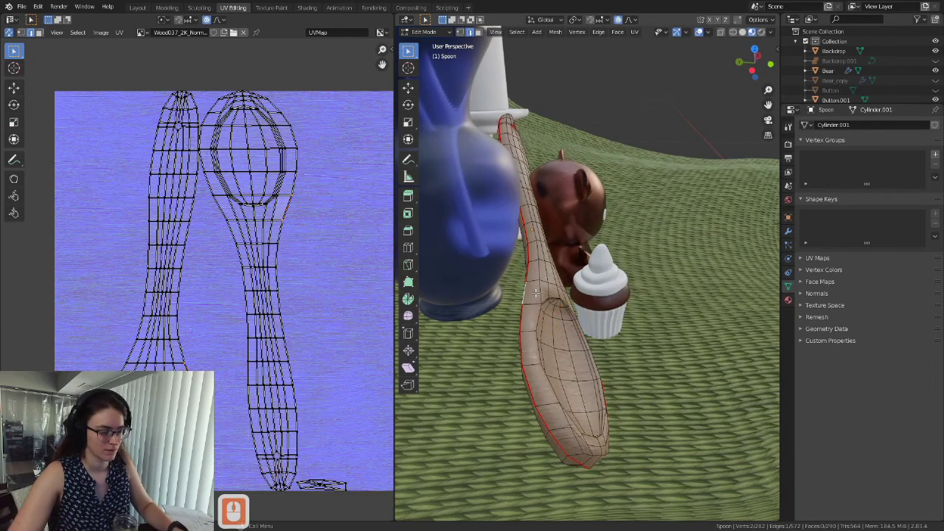
{"action": "key", "text": "a"}
{"action": "key", "text": "u"}
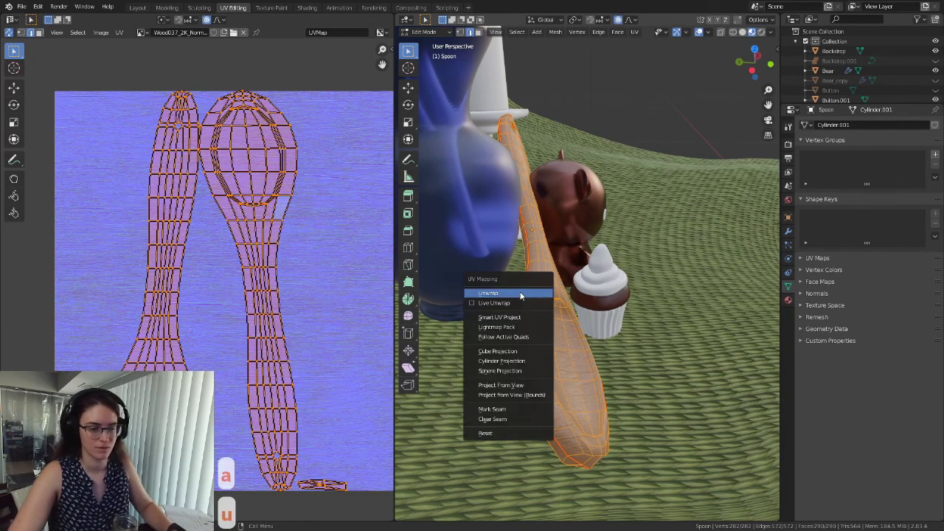
{"action": "left_click", "coordinate": [535, 292]}
{"action": "scroll", "coordinate": [169, 243], "scroll_direction": "down", "scroll_amount": 2}
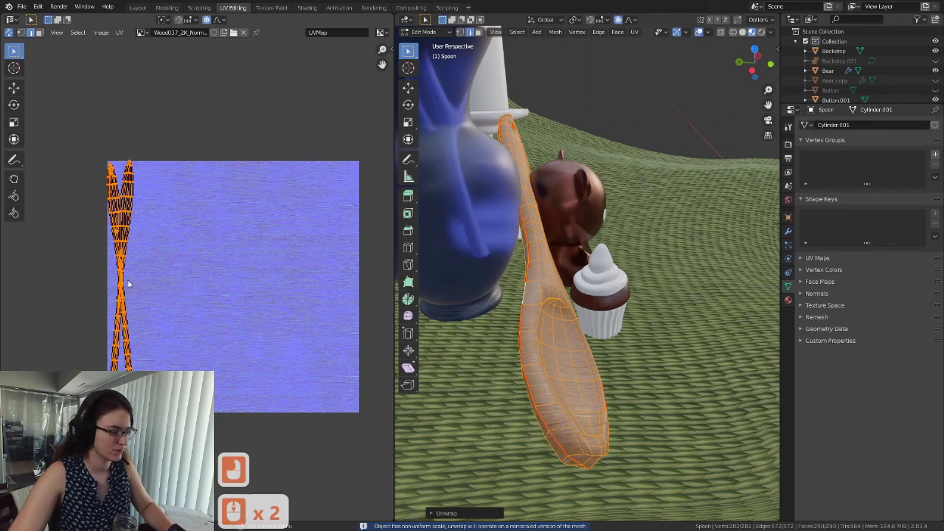
Step: Widen the new UV islands along the X axis only and examine the area around the cleared seam edge
{"action": "key", "text": "s"}
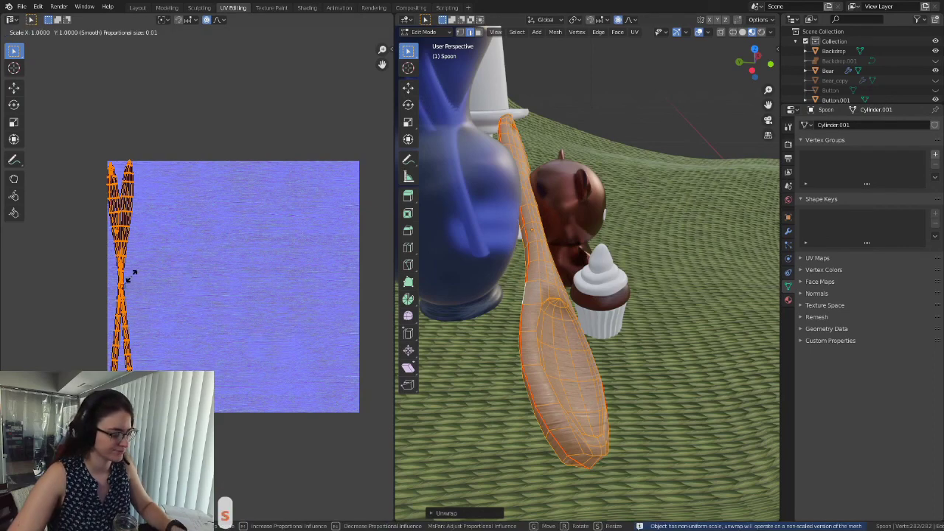
{"action": "key", "text": "x"}
{"action": "left_click", "coordinate": [228, 287]}
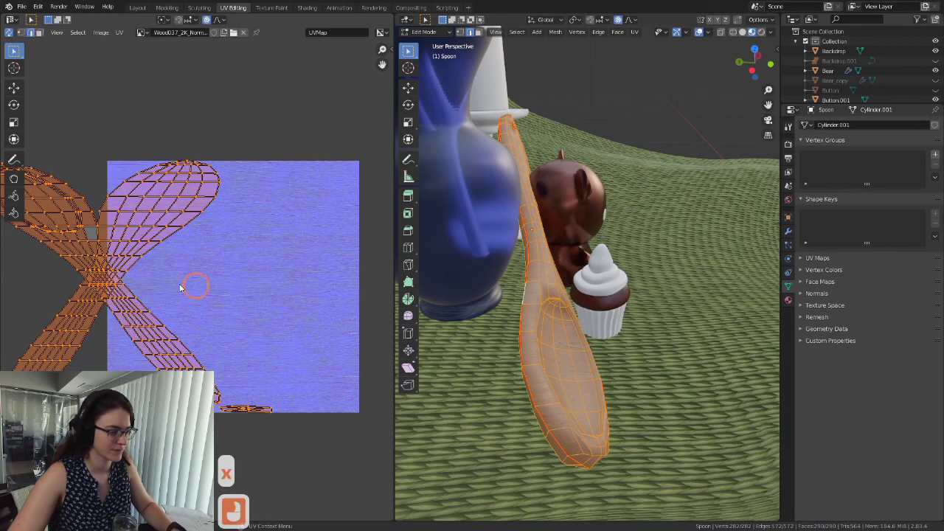
{"action": "middle_click_drag", "start_coordinate": [161, 286], "coordinate": [363, 295], "text": "shift"}
{"action": "scroll", "coordinate": [310, 276], "scroll_direction": "up", "scroll_amount": 5}
{"action": "middle_click_drag", "start_coordinate": [322, 270], "coordinate": [228, 223], "text": "shift"}
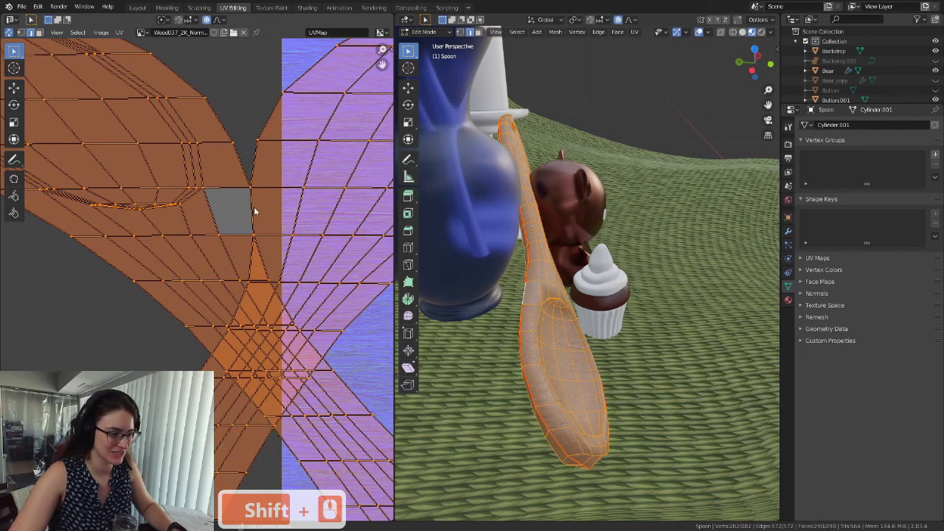
Step: Undo the X-axis widening of the UV islands and the last unwrap of the spoon
{"action": "scroll", "coordinate": [254, 241], "scroll_direction": "up", "scroll_amount": 2}
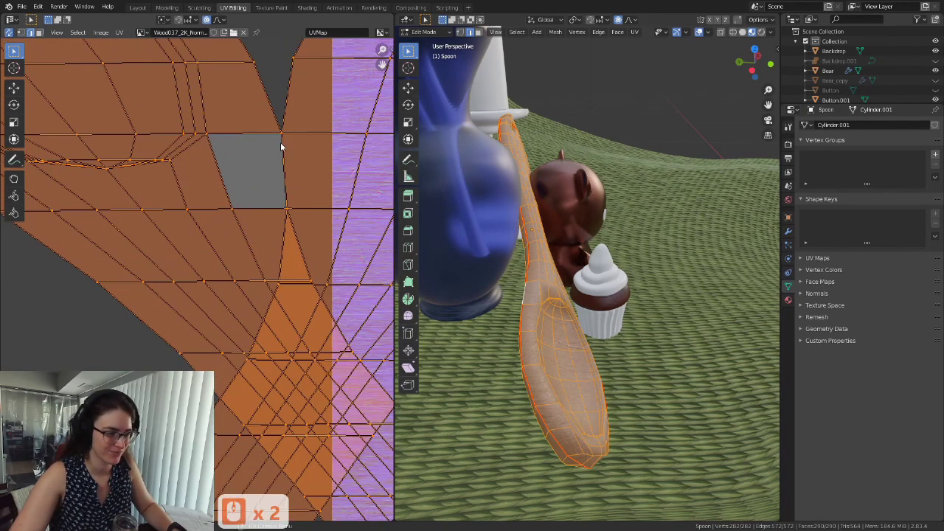
{"action": "scroll", "coordinate": [288, 210], "scroll_direction": "down", "scroll_amount": 10}
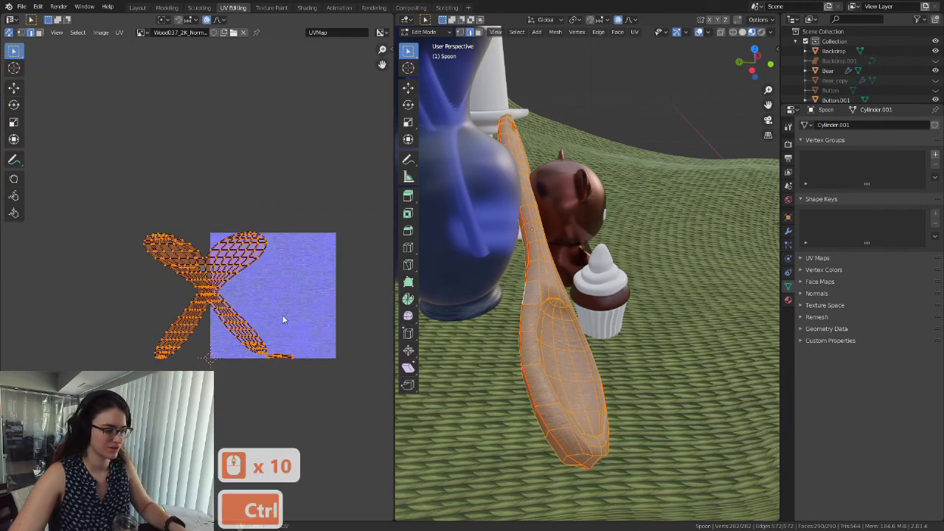
{"action": "key", "text": "ctrl+z"}
{"action": "key", "text": "ctrl+z"}
{"action": "scroll", "coordinate": [516, 333], "scroll_direction": "up", "scroll_amount": 3}
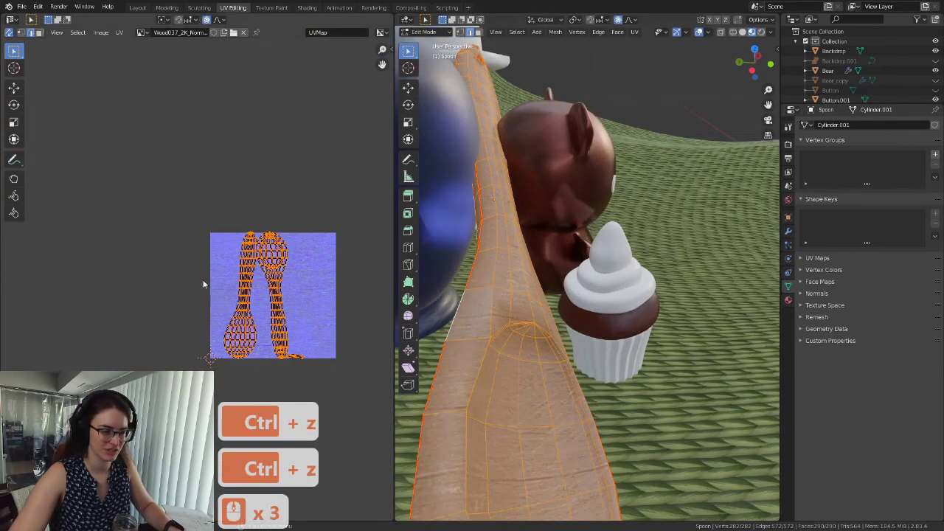
Step: Examine the restored UV islands alongside the spoon's bowl, neck and handle in the scene
{"action": "scroll", "coordinate": [293, 308], "scroll_direction": "up", "scroll_amount": 7}
{"action": "middle_click_drag", "start_coordinate": [442, 295], "coordinate": [533, 274], "text": "shift"}
{"action": "scroll", "coordinate": [533, 274], "scroll_direction": "down", "scroll_amount": 4}
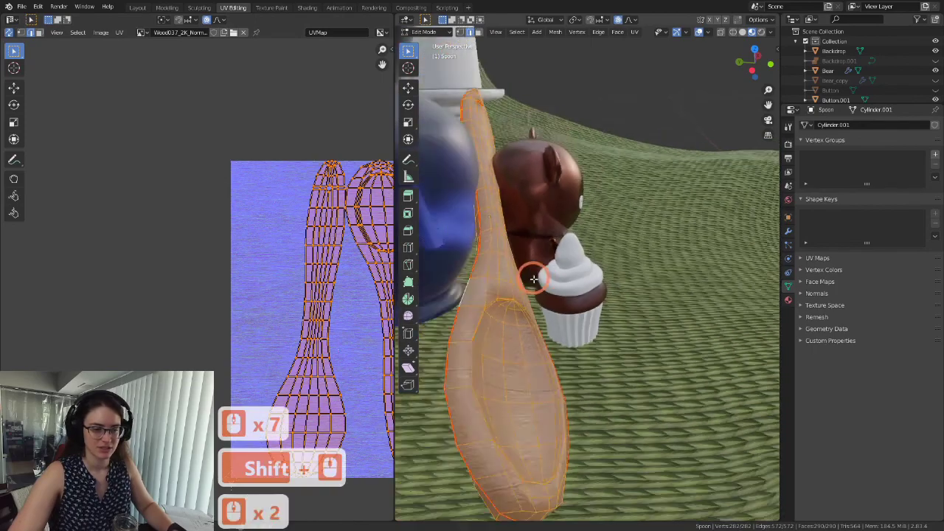
{"action": "middle_click_drag", "start_coordinate": [578, 362], "coordinate": [590, 295]}
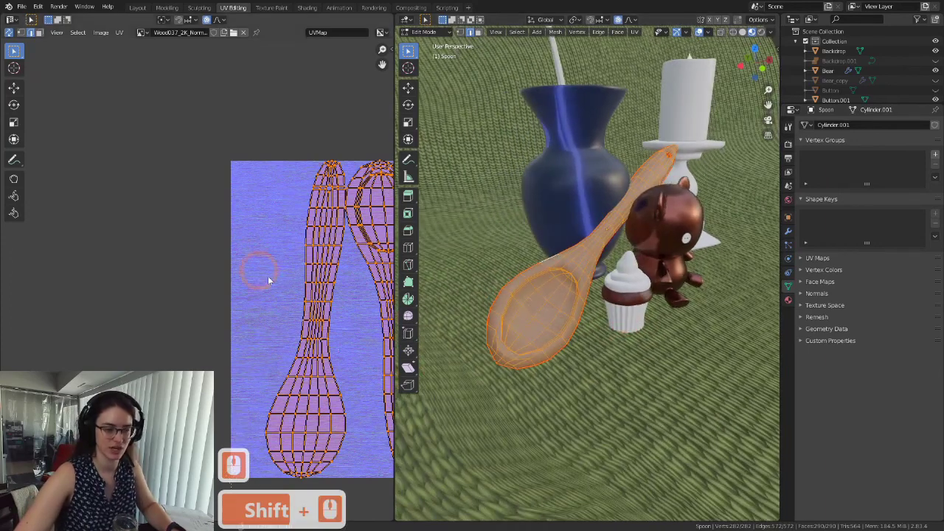
{"action": "scroll", "coordinate": [300, 293], "scroll_direction": "down", "scroll_amount": 3}
{"action": "middle_click_drag", "start_coordinate": [310, 292], "coordinate": [291, 276], "text": "shift"}
{"action": "scroll", "coordinate": [289, 293], "scroll_direction": "up", "scroll_amount": 3}
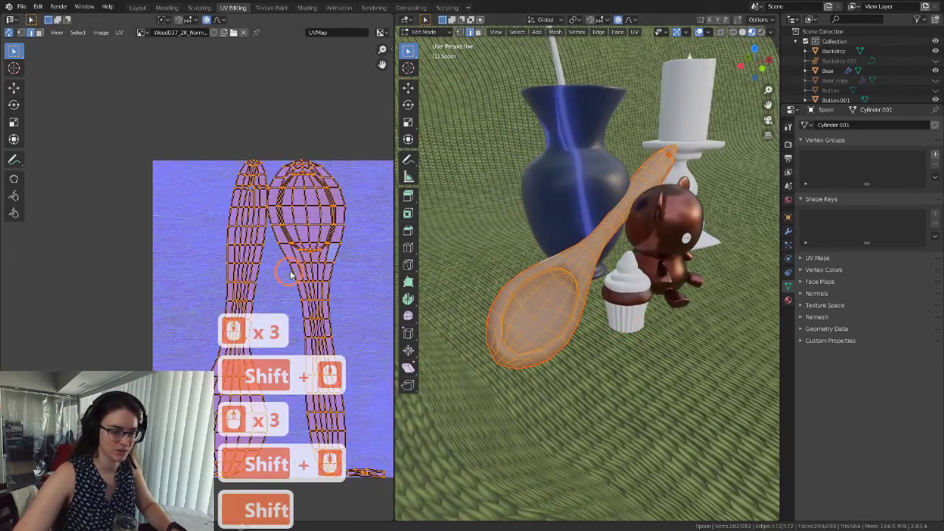
{"action": "scroll", "coordinate": [582, 324], "scroll_direction": "up", "scroll_amount": 3}
{"action": "mouse_move", "coordinate": [546, 347]}
{"action": "middle_mouse_down"}
{"action": "mouse_move", "coordinate": [574, 348]}
{"action": "mouse_move", "coordinate": [617, 228]}
{"action": "mouse_move", "coordinate": [550, 329]}
{"action": "middle_mouse_up"}
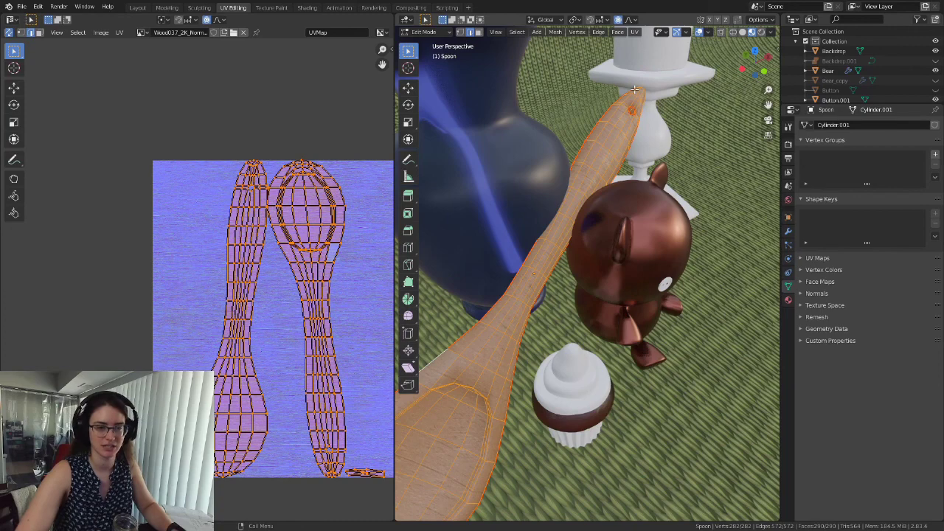
{"action": "middle_click_drag", "start_coordinate": [581, 155], "coordinate": [576, 208]}
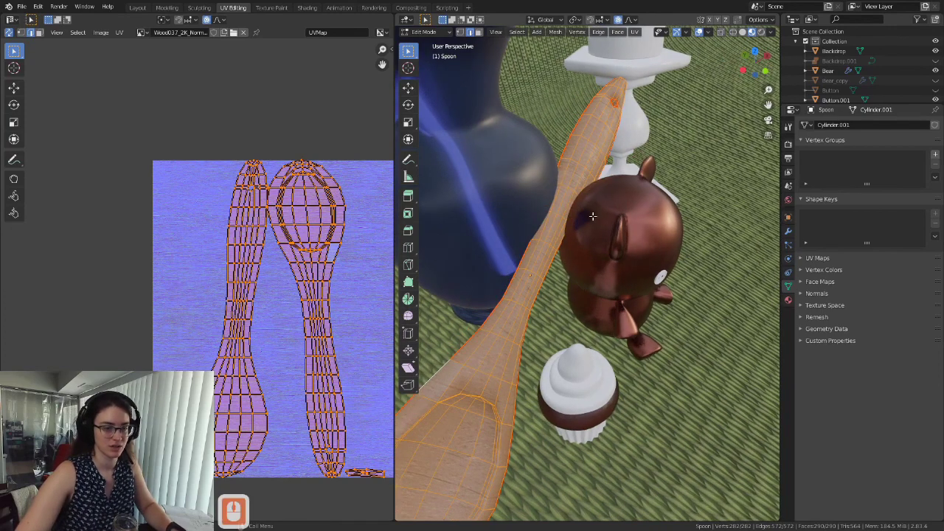
{"action": "middle_click_drag", "start_coordinate": [610, 90], "coordinate": [550, 94]}
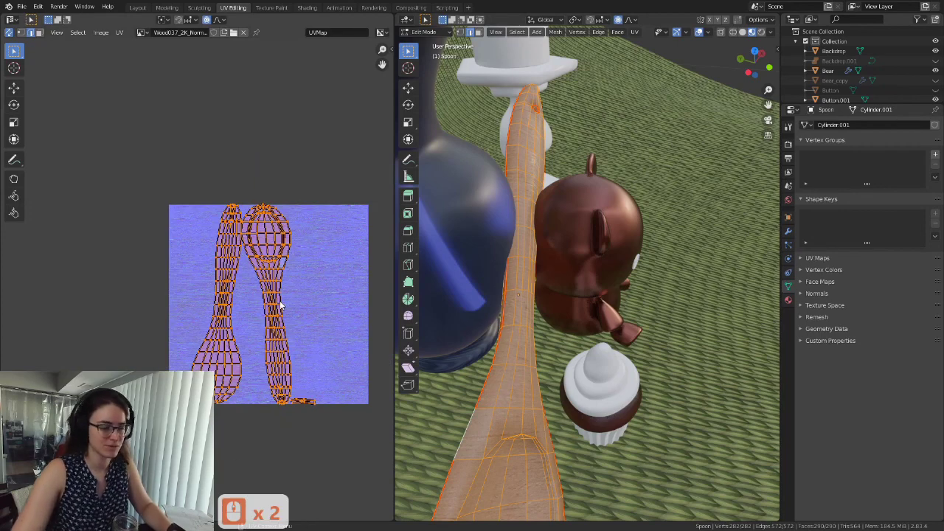
Step: Rotate all the spoon's UV islands by about 93° so they lie horizontally, and shift them back over the wood image
{"action": "scroll", "coordinate": [286, 304], "scroll_direction": "up", "scroll_amount": 3}
{"action": "middle_click_drag", "start_coordinate": [302, 292], "coordinate": [239, 245], "text": "shift"}
{"action": "scroll", "coordinate": [239, 227], "scroll_direction": "down", "scroll_amount": 1}
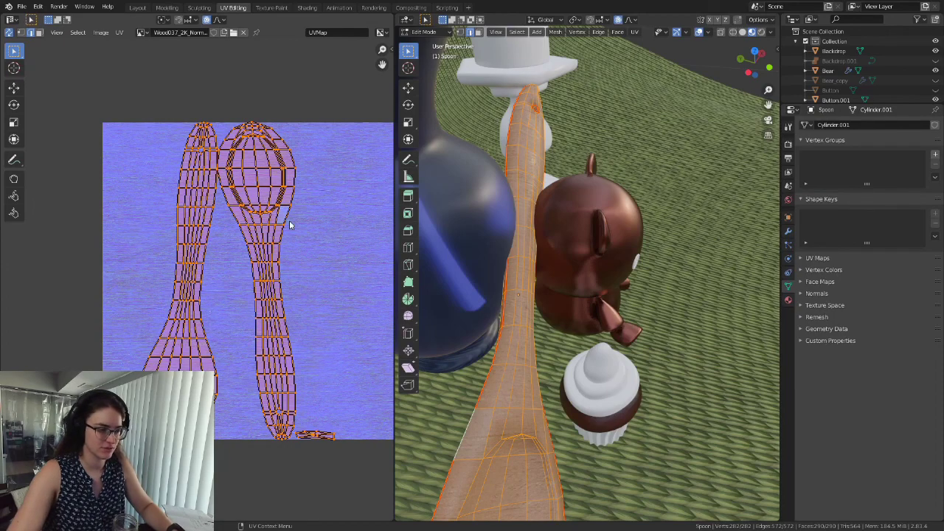
{"action": "key", "text": "r"}
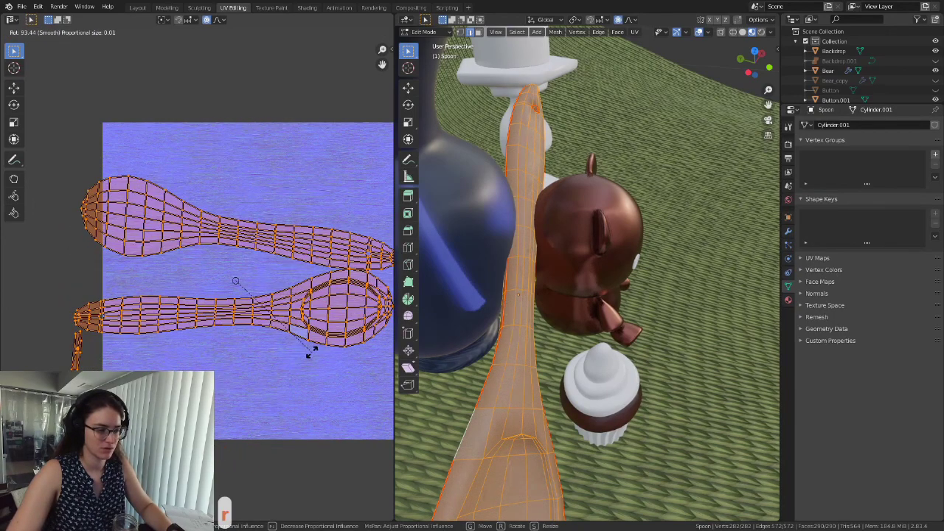
{"action": "left_click", "coordinate": [308, 351]}
{"action": "middle_click_drag", "start_coordinate": [308, 351], "coordinate": [210, 322], "text": "shift"}
{"action": "key", "text": "g"}
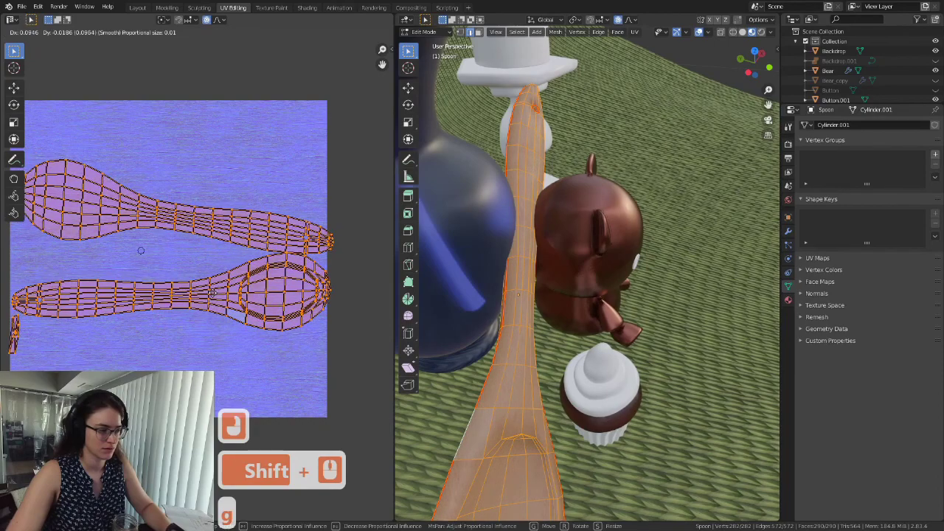
{"action": "left_click", "coordinate": [652, 404]}
Step: Deselect the mesh, switch to Object Mode and inspect the wood grain direction along the spoon's handle, neck and bowl
{"action": "middle_click_drag", "start_coordinate": [652, 404], "coordinate": [610, 373], "text": "shift"}
{"action": "mouse_move", "coordinate": [611, 373]}
{"action": "middle_mouse_down"}
{"action": "mouse_move", "coordinate": [537, 334]}
{"action": "mouse_move", "coordinate": [616, 329]}
{"action": "mouse_move", "coordinate": [605, 364]}
{"action": "middle_mouse_up"}
{"action": "scroll", "coordinate": [617, 330], "scroll_direction": "up", "scroll_amount": 2}
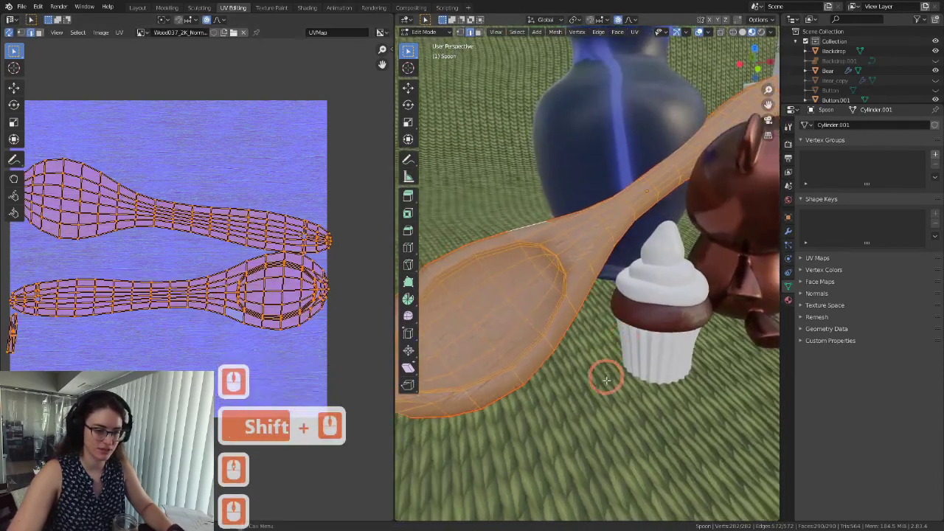
{"action": "left_click", "coordinate": [606, 381]}
{"action": "scroll", "coordinate": [606, 383], "scroll_direction": "down", "scroll_amount": 3}
{"action": "scroll", "coordinate": [605, 380], "scroll_direction": "up", "scroll_amount": 2}
{"action": "scroll", "coordinate": [603, 378], "scroll_direction": "down", "scroll_amount": 2}
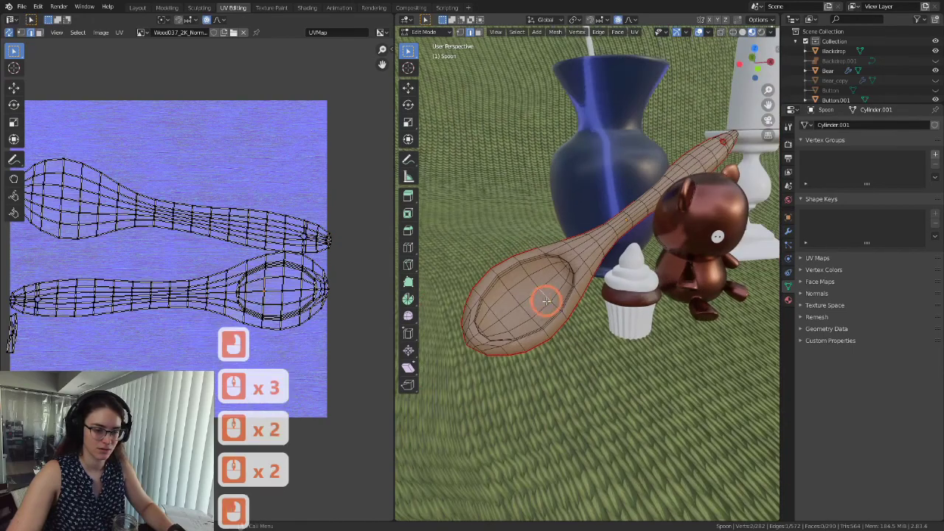
{"action": "scroll", "coordinate": [544, 305], "scroll_direction": "up", "scroll_amount": 3}
{"action": "key", "text": "Tab"}
{"action": "middle_click_drag", "start_coordinate": [567, 311], "coordinate": [631, 380]}
{"action": "scroll", "coordinate": [612, 337], "scroll_direction": "up", "scroll_amount": 2}
{"action": "scroll", "coordinate": [627, 380], "scroll_direction": "up", "scroll_amount": 3}
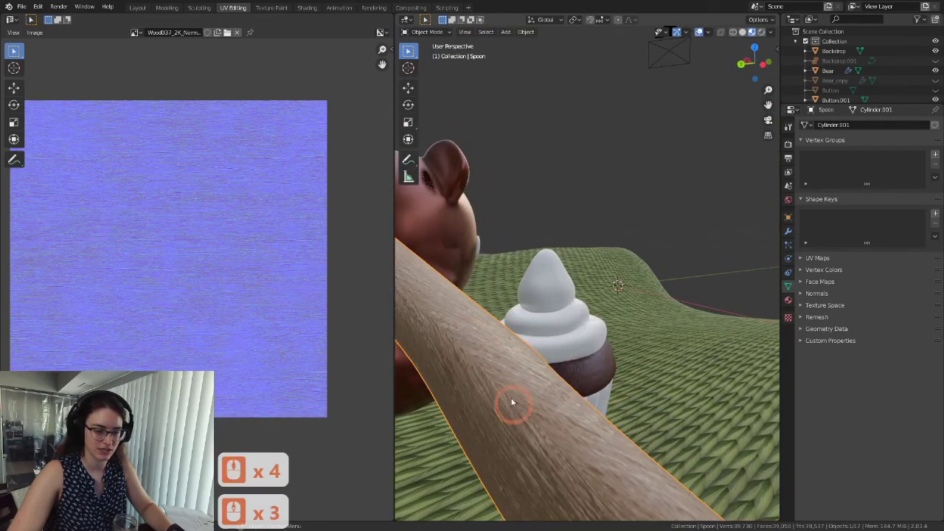
{"action": "middle_click_drag", "start_coordinate": [636, 414], "coordinate": [508, 322]}
{"action": "middle_click_drag", "start_coordinate": [647, 258], "coordinate": [486, 343], "text": "shift"}
{"action": "scroll", "coordinate": [487, 343], "scroll_direction": "up", "scroll_amount": 3}
{"action": "middle_click_drag", "start_coordinate": [736, 247], "coordinate": [632, 246], "text": "shift"}
{"action": "scroll", "coordinate": [632, 246], "scroll_direction": "up", "scroll_amount": 6}
{"action": "middle_click_drag", "start_coordinate": [647, 209], "coordinate": [527, 310]}
{"action": "scroll", "coordinate": [557, 264], "scroll_direction": "down", "scroll_amount": 4}
{"action": "scroll", "coordinate": [557, 264], "scroll_direction": "down", "scroll_amount": 10}
{"action": "scroll", "coordinate": [526, 310], "scroll_direction": "up", "scroll_amount": 4}
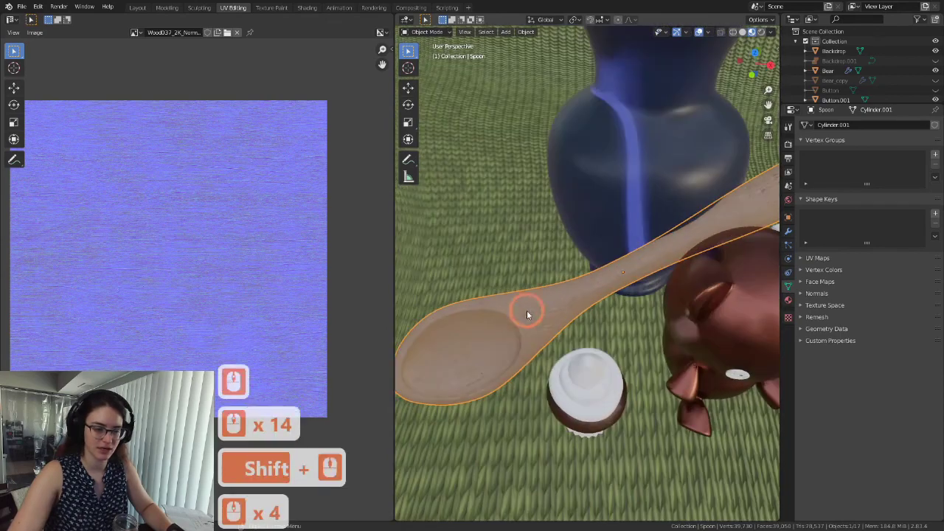
{"action": "middle_click_drag", "start_coordinate": [518, 348], "coordinate": [579, 309], "text": "shift"}
{"action": "middle_click_drag", "start_coordinate": [537, 386], "coordinate": [579, 333], "text": "shift"}
{"action": "scroll", "coordinate": [580, 333], "scroll_direction": "up", "scroll_amount": 2}
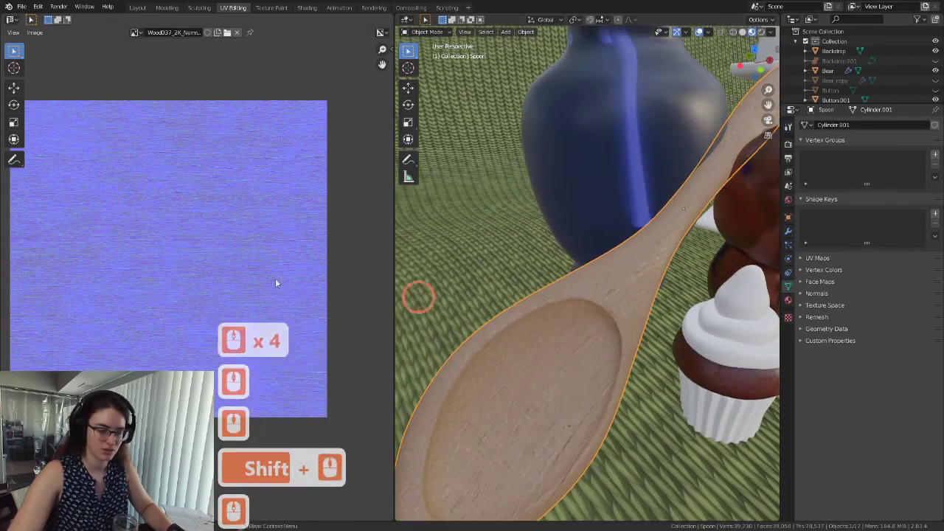
Step: Return to Edit Mode and pick an edge at the bowl's inner rim to compare its place on mesh and UV layout
{"action": "key", "text": "Tab"}
{"action": "scroll", "coordinate": [264, 284], "scroll_direction": "up", "scroll_amount": 3}
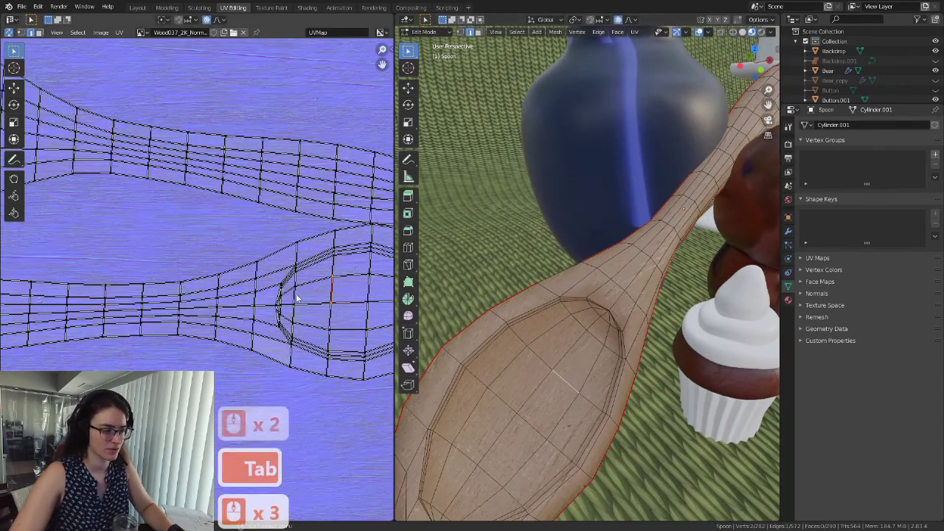
{"action": "scroll", "coordinate": [581, 359], "scroll_direction": "up", "scroll_amount": 1}
{"action": "scroll", "coordinate": [580, 359], "scroll_direction": "up", "scroll_amount": 1}
{"action": "scroll", "coordinate": [327, 291], "scroll_direction": "up", "scroll_amount": 3}
{"action": "middle_click_drag", "start_coordinate": [322, 295], "coordinate": [250, 264], "text": "shift"}
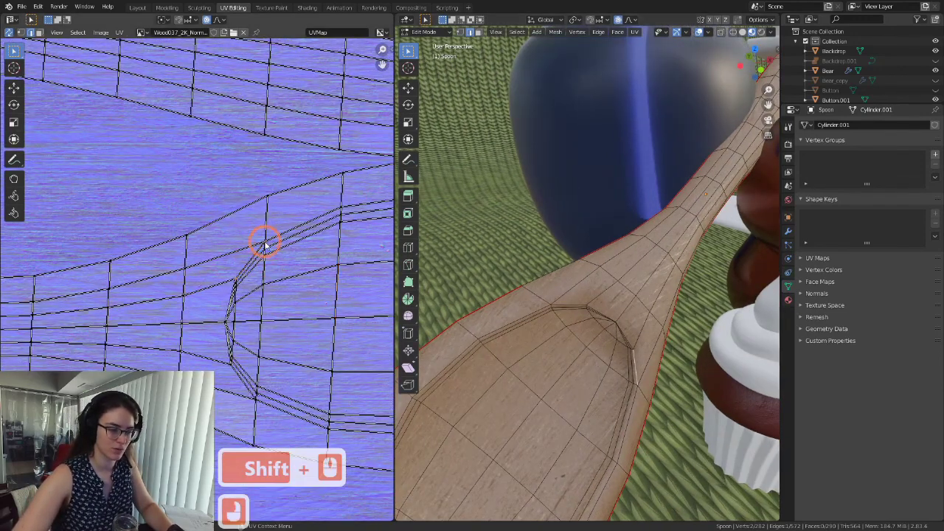
{"action": "left_click", "coordinate": [264, 245]}
{"action": "scroll", "coordinate": [656, 307], "scroll_direction": "down", "scroll_amount": 3}
{"action": "middle_click_drag", "start_coordinate": [650, 305], "coordinate": [564, 305]}
{"action": "scroll", "coordinate": [558, 294], "scroll_direction": "down", "scroll_amount": 2}
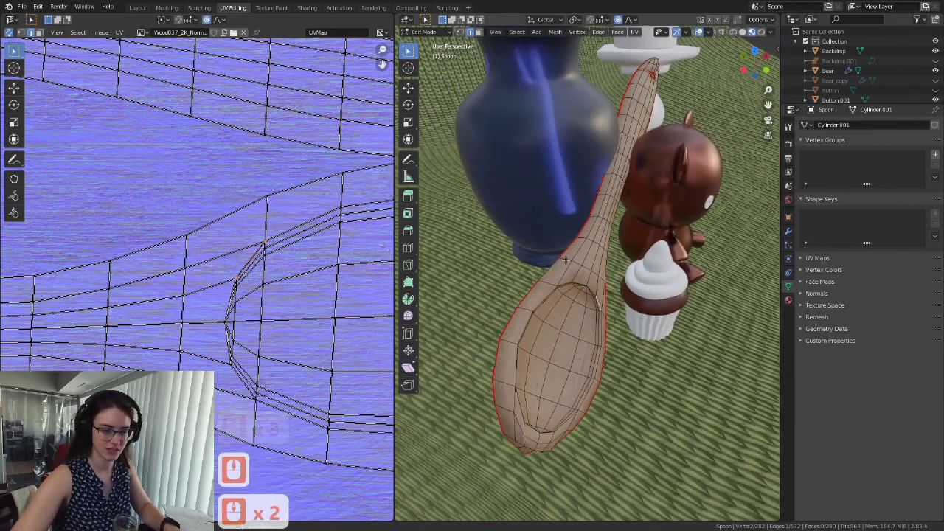
Step: Examine the seam edges on both sides of the neck just above the bowl against the UV layout
{"action": "scroll", "coordinate": [551, 267], "scroll_direction": "up", "scroll_amount": 5}
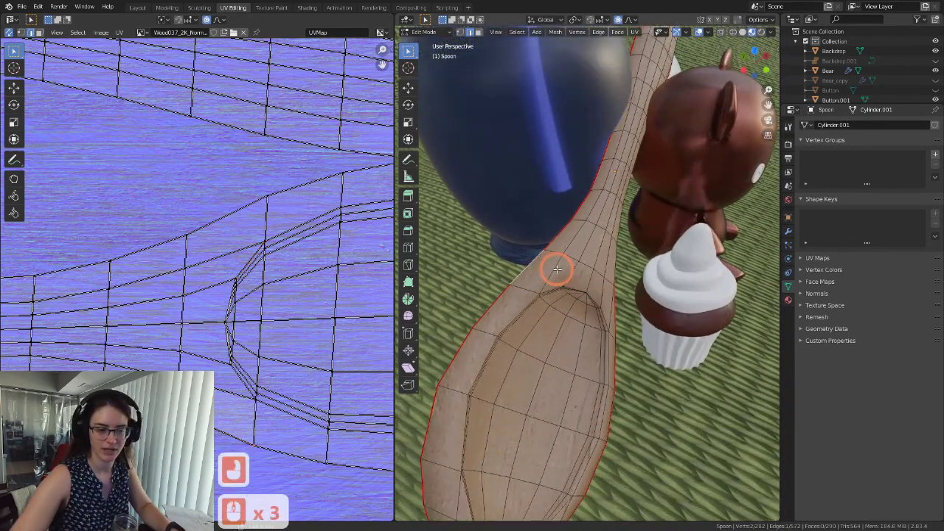
{"action": "scroll", "coordinate": [511, 258], "scroll_direction": "down", "scroll_amount": 9}
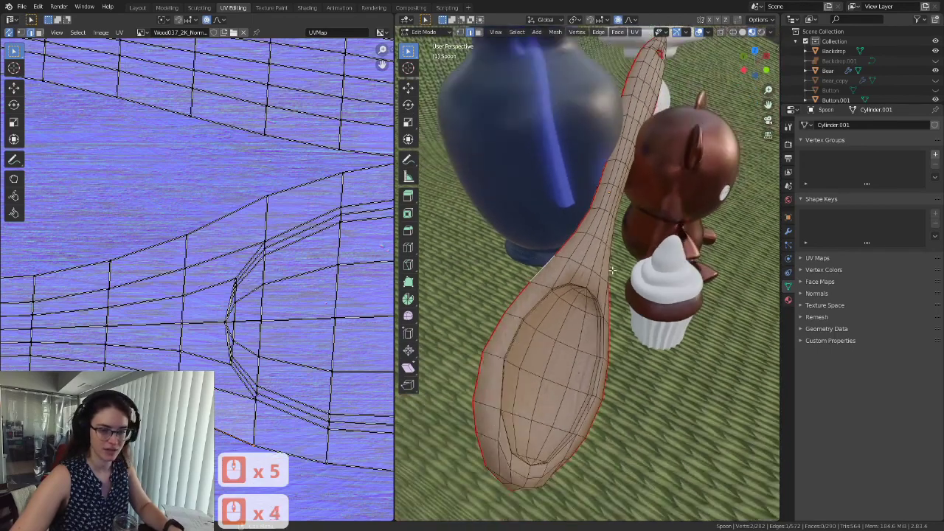
{"action": "scroll", "coordinate": [598, 271], "scroll_direction": "down", "scroll_amount": 2}
{"action": "mouse_move", "coordinate": [598, 270]}
{"action": "middle_mouse_down"}
{"action": "mouse_move", "coordinate": [605, 284]}
{"action": "mouse_move", "coordinate": [621, 278]}
{"action": "mouse_move", "coordinate": [601, 285]}
{"action": "middle_mouse_up"}
{"action": "scroll", "coordinate": [605, 284], "scroll_direction": "up", "scroll_amount": 3}
{"action": "scroll", "coordinate": [622, 279], "scroll_direction": "up", "scroll_amount": 5}
{"action": "scroll", "coordinate": [622, 279], "scroll_direction": "down", "scroll_amount": 5}
{"action": "scroll", "coordinate": [357, 299], "scroll_direction": "down", "scroll_amount": 4}
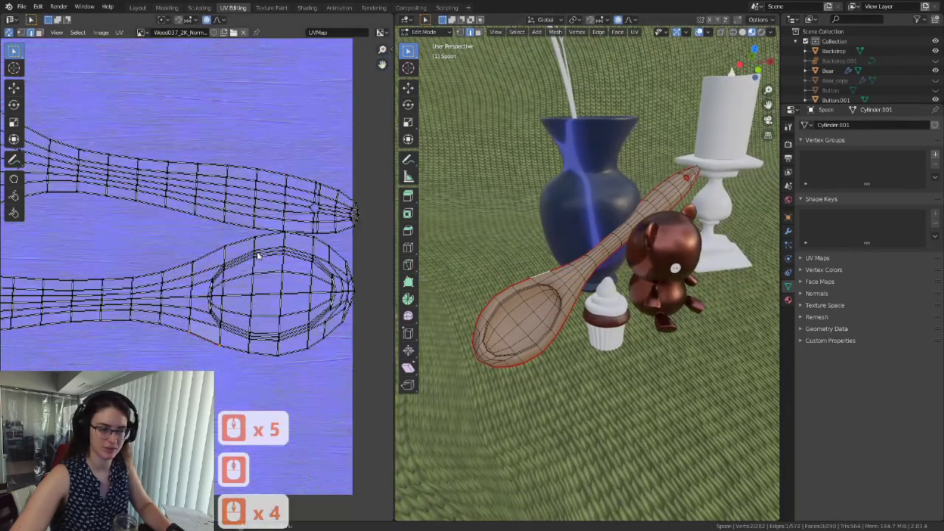
Step: Select four edges along the middle of the spoon's neck above the bowl and mark them as a seam
{"action": "scroll", "coordinate": [550, 292], "scroll_direction": "up", "scroll_amount": 3}
{"action": "left_click", "coordinate": [560, 274]}
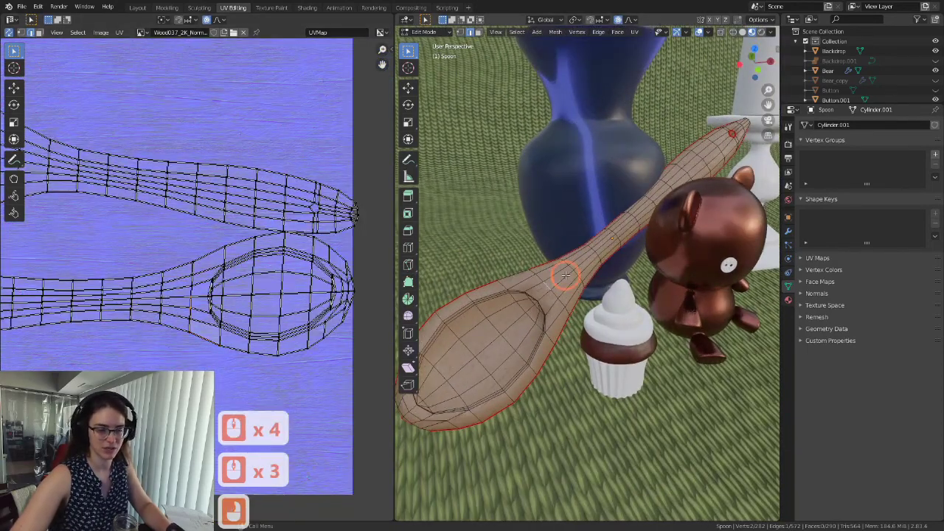
{"action": "left_click", "coordinate": [570, 268], "text": "shift"}
{"action": "left_click", "coordinate": [593, 248], "text": "shift"}
{"action": "left_click", "coordinate": [618, 226], "text": "shift"}
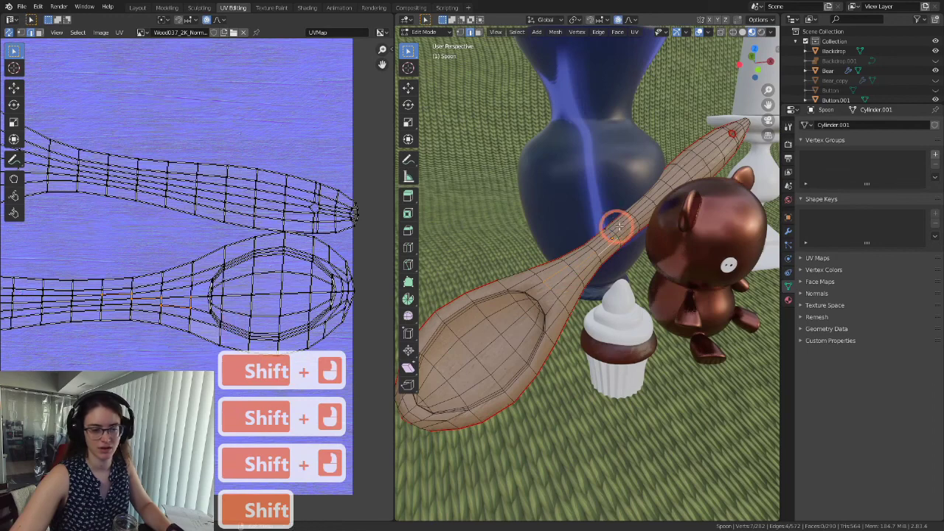
{"action": "key", "text": "ctrl+e"}
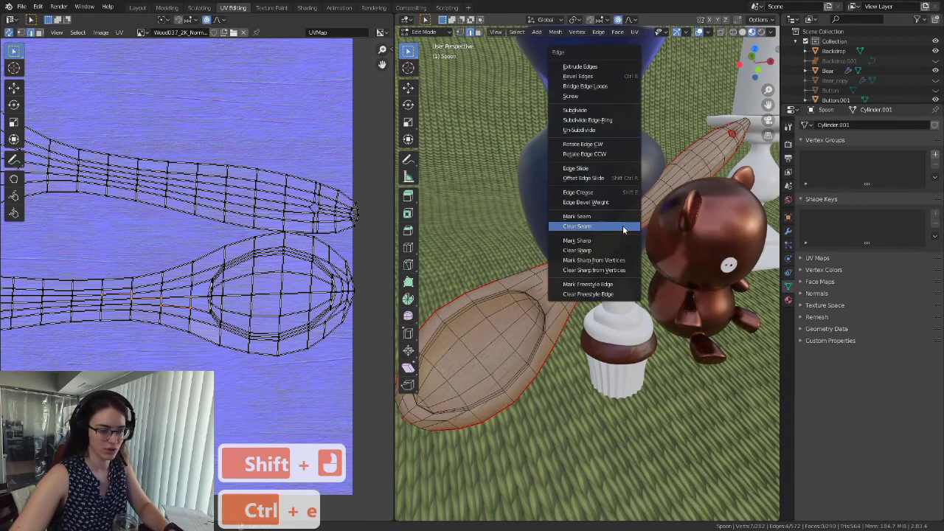
{"action": "left_click", "coordinate": [587, 216]}
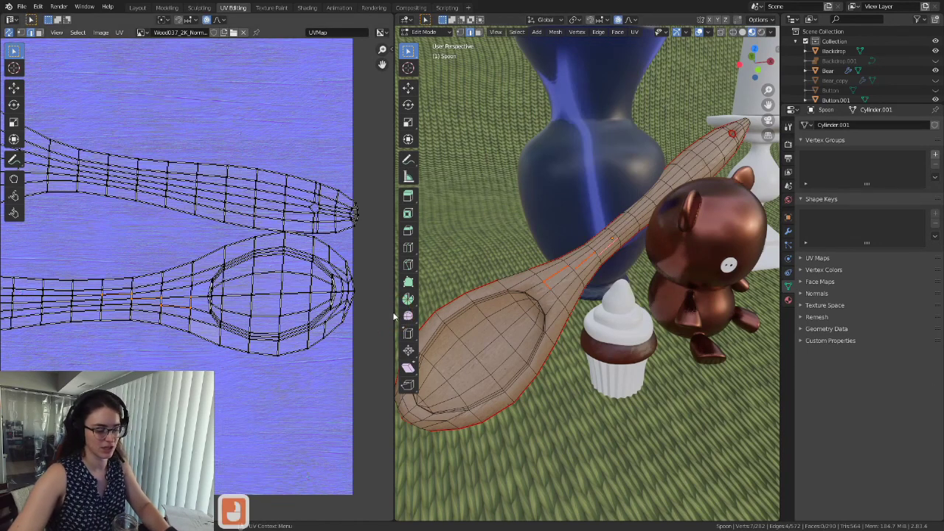
Step: Try unwrapping the whole spoon mesh with the extra neck seam, and undo the unwrap after checking the layout
{"action": "key", "text": "u"}
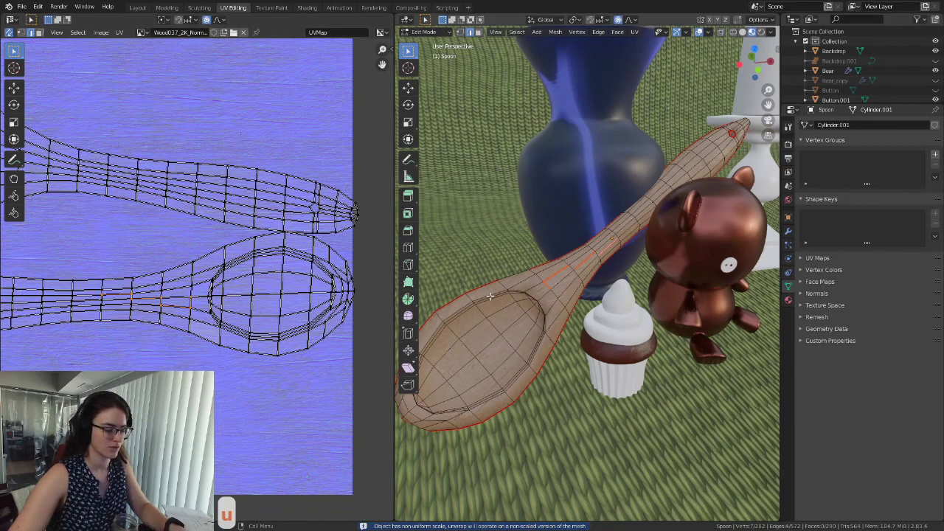
{"action": "key", "text": "a"}
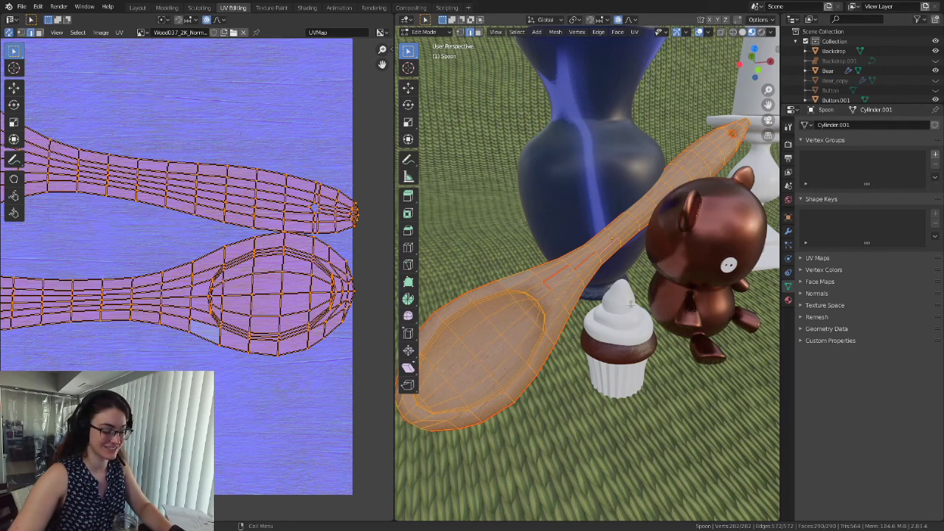
{"action": "key", "text": "u"}
{"action": "left_click", "coordinate": [599, 308]}
{"action": "scroll", "coordinate": [231, 301], "scroll_direction": "down", "scroll_amount": 6}
{"action": "scroll", "coordinate": [143, 311], "scroll_direction": "up", "scroll_amount": 5}
{"action": "middle_click_drag", "start_coordinate": [143, 311], "coordinate": [297, 335], "text": "shift"}
{"action": "scroll", "coordinate": [264, 220], "scroll_direction": "down", "scroll_amount": 3}
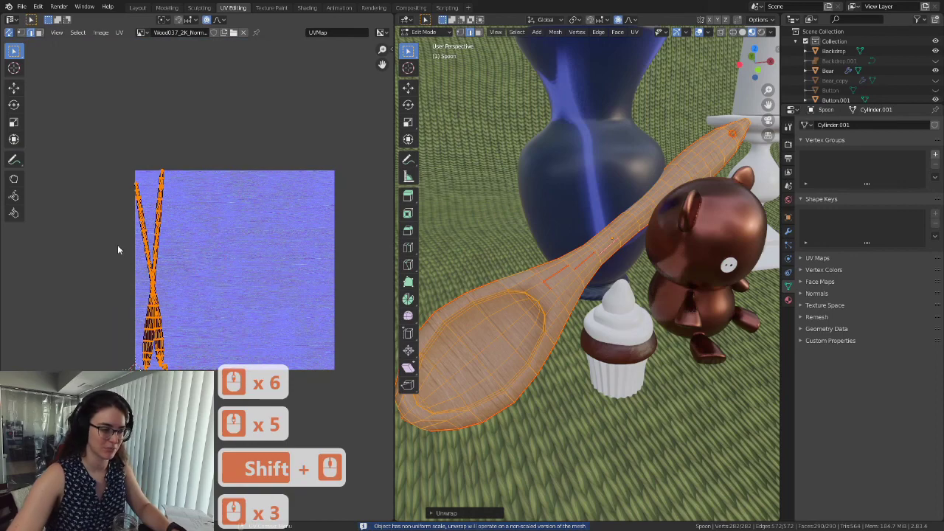
{"action": "scroll", "coordinate": [158, 271], "scroll_direction": "up", "scroll_amount": 4}
{"action": "middle_click_drag", "start_coordinate": [209, 274], "coordinate": [249, 276], "text": "shift"}
{"action": "scroll", "coordinate": [258, 280], "scroll_direction": "down", "scroll_amount": 3}
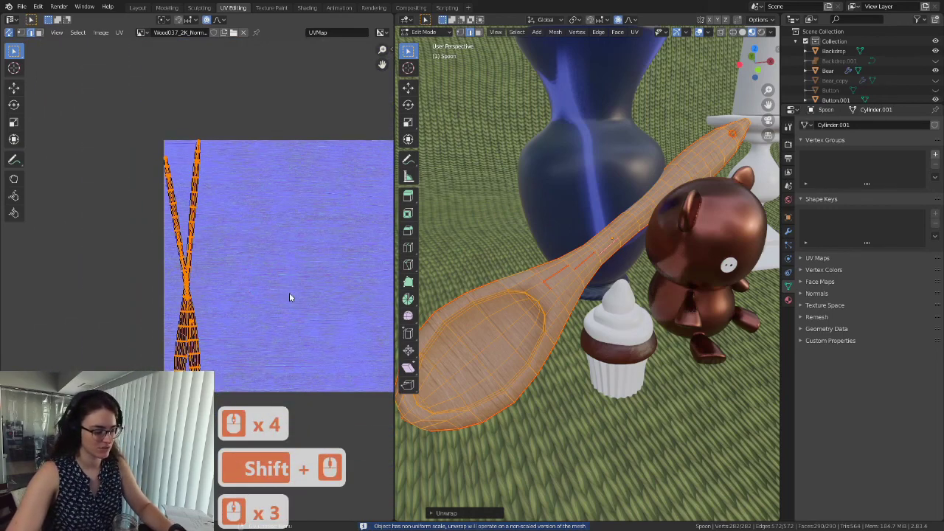
{"action": "key", "text": "ctrl+z"}
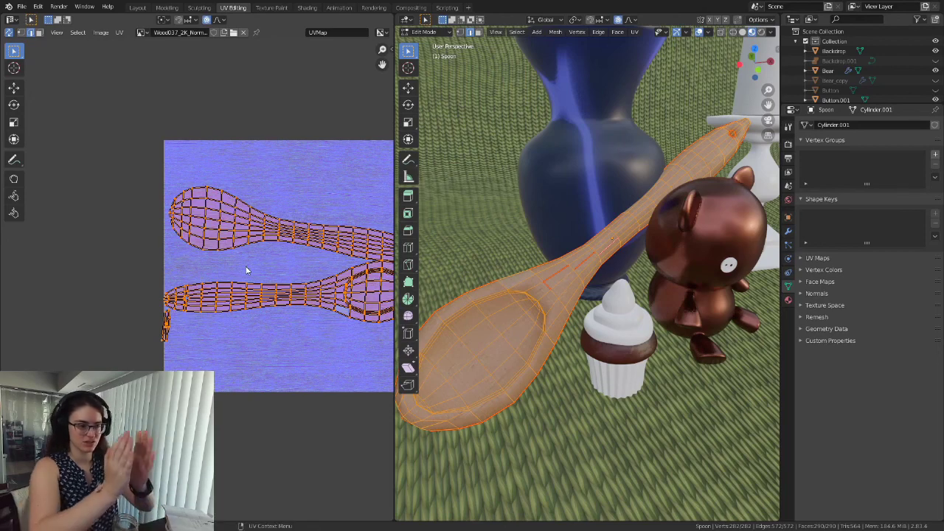
Step: Examine the hole at the handle's end and the small separate island in both the UV layout and the 3D model
{"action": "scroll", "coordinate": [205, 334], "scroll_direction": "up", "scroll_amount": 3}
{"action": "middle_click_drag", "start_coordinate": [205, 334], "coordinate": [169, 334], "text": "shift"}
{"action": "scroll", "coordinate": [175, 358], "scroll_direction": "up", "scroll_amount": 5}
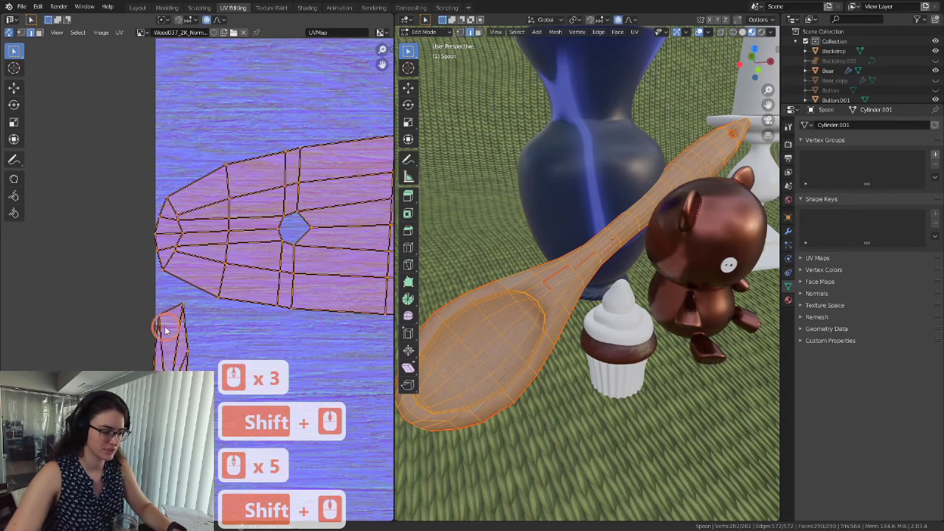
{"action": "middle_click_drag", "start_coordinate": [188, 388], "coordinate": [183, 330], "text": "shift"}
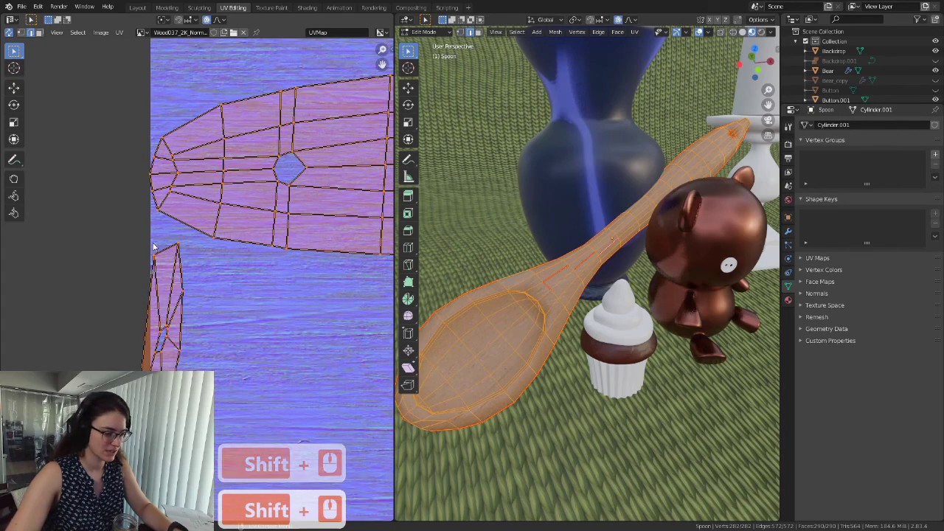
{"action": "scroll", "coordinate": [612, 238], "scroll_direction": "up", "scroll_amount": 3}
{"action": "middle_click_drag", "start_coordinate": [612, 238], "coordinate": [568, 177], "text": "shift"}
{"action": "scroll", "coordinate": [575, 192], "scroll_direction": "up", "scroll_amount": 3}
{"action": "middle_click_drag", "start_coordinate": [568, 176], "coordinate": [564, 171]}
{"action": "scroll", "coordinate": [563, 171], "scroll_direction": "up", "scroll_amount": 3}
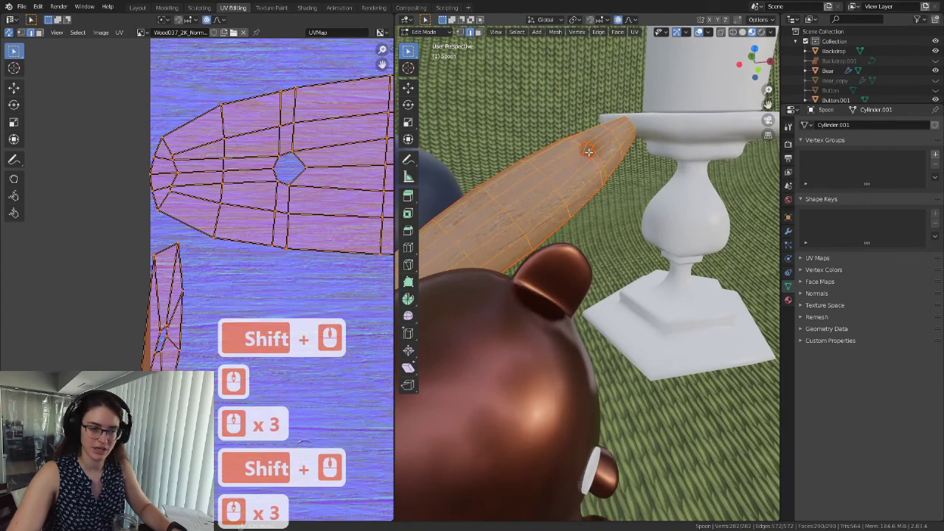
Step: Examine the walls of the handle's hole up close, matching individual edges and faces to the small UV island
{"action": "left_click", "coordinate": [589, 151]}
{"action": "key", "text": "grave"}
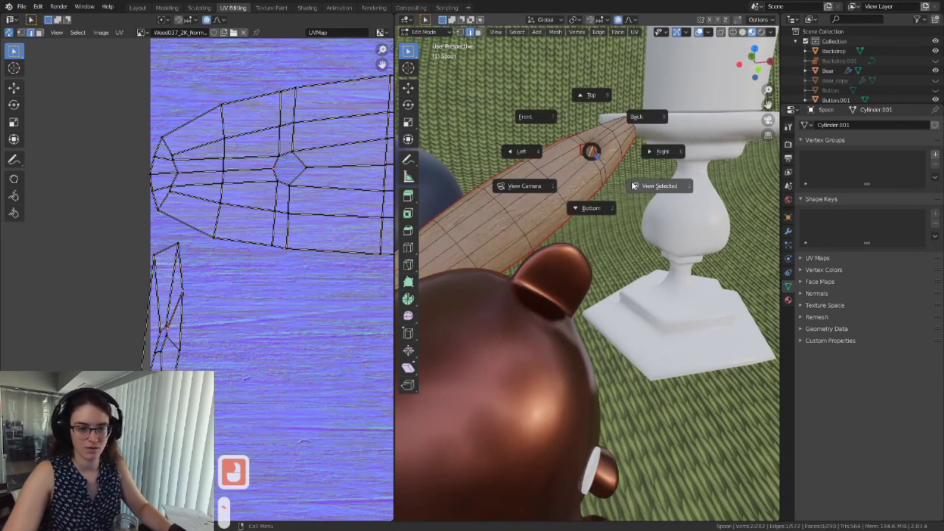
{"action": "left_click", "coordinate": [606, 163]}
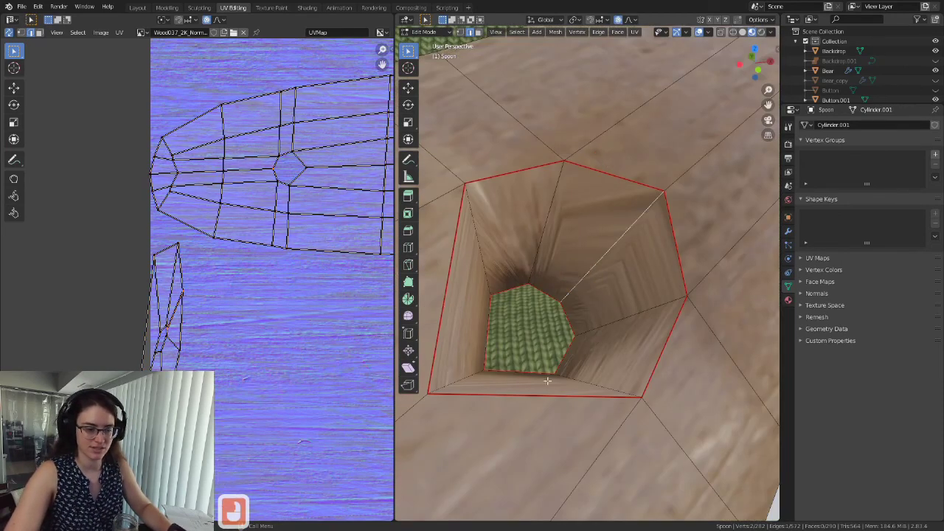
{"action": "middle_click_drag", "start_coordinate": [221, 310], "coordinate": [202, 337], "text": "shift"}
{"action": "scroll", "coordinate": [205, 332], "scroll_direction": "up", "scroll_amount": 4}
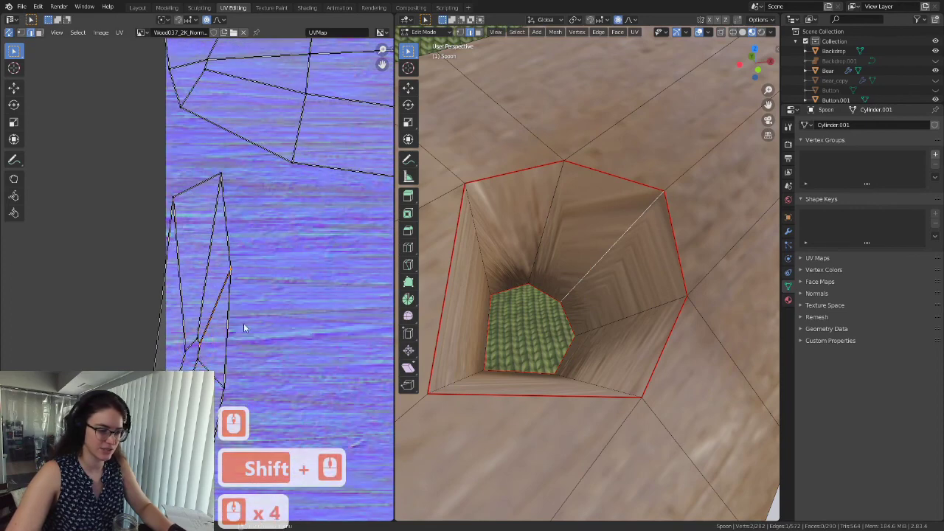
{"action": "left_click_drag", "start_coordinate": [551, 295], "coordinate": [600, 295]}
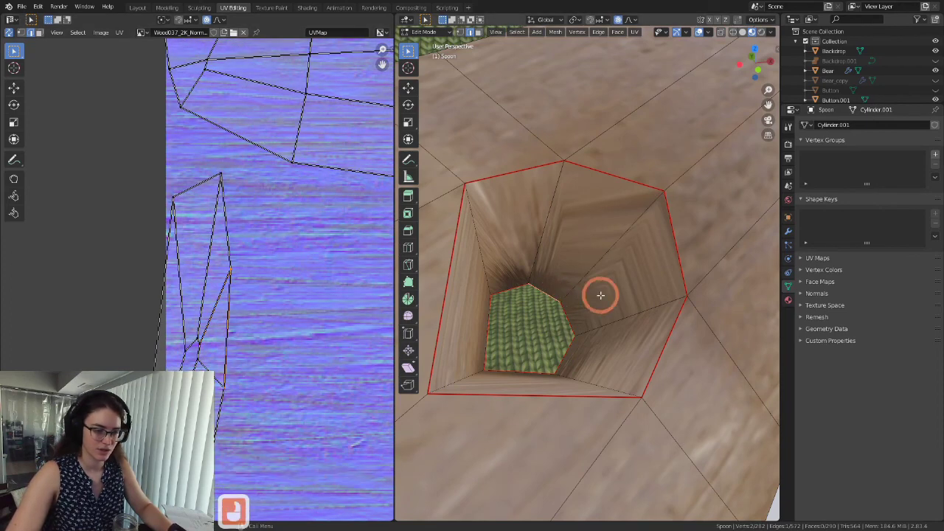
{"action": "left_click", "coordinate": [642, 325]}
{"action": "left_click", "coordinate": [582, 354]}
{"action": "left_click", "coordinate": [516, 379]}
{"action": "left_click", "coordinate": [478, 296]}
{"action": "left_click", "coordinate": [558, 246]}
{"action": "left_click", "coordinate": [628, 301]}
{"action": "left_click", "coordinate": [640, 347]}
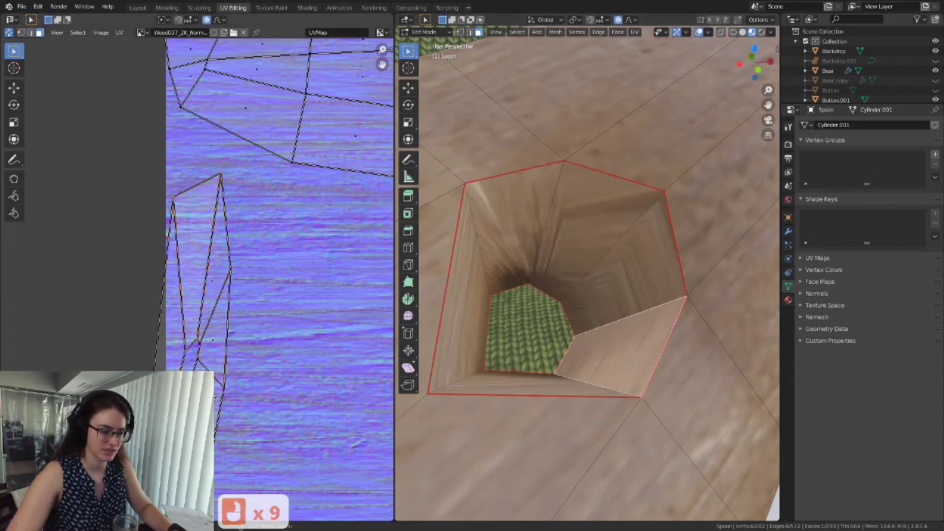
{"action": "scroll", "coordinate": [247, 327], "scroll_direction": "down", "scroll_amount": 4}
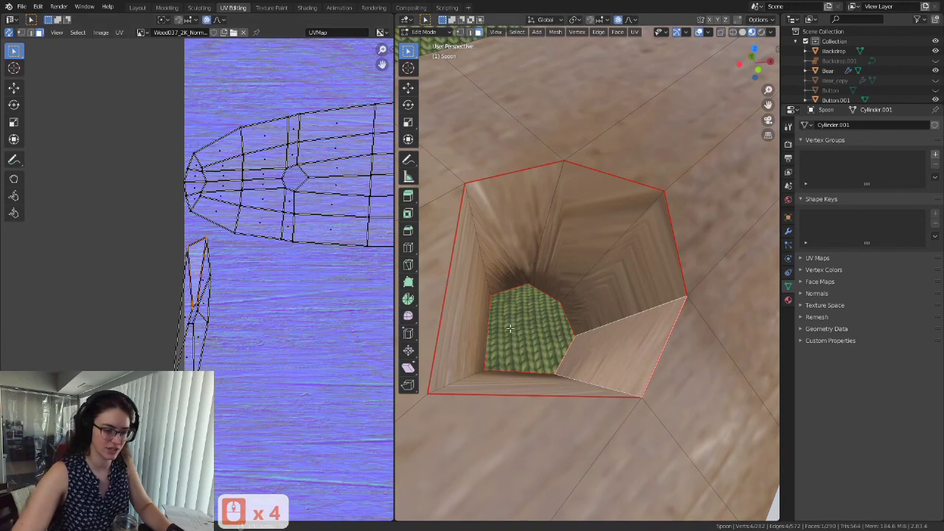
Step: Select one edge running through the inner wall of the handle's hole and mark it as a seam
{"action": "left_click", "coordinate": [469, 32]}
{"action": "left_click", "coordinate": [657, 300]}
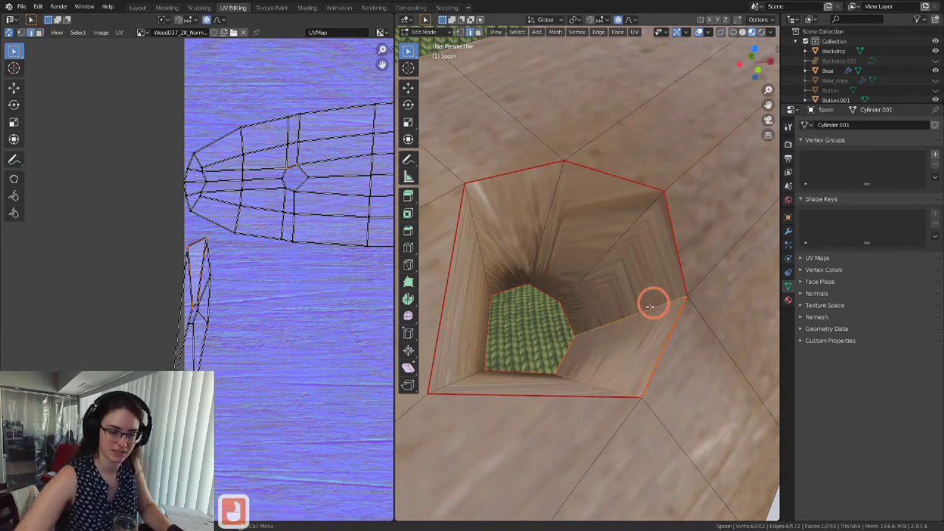
{"action": "scroll", "coordinate": [518, 283], "scroll_direction": "down", "scroll_amount": 1}
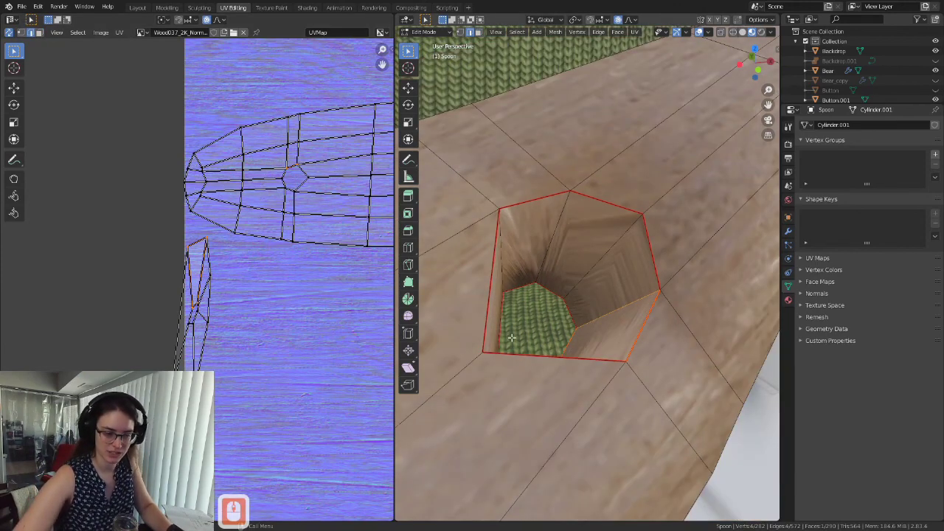
{"action": "scroll", "coordinate": [518, 283], "scroll_direction": "up", "scroll_amount": 2}
{"action": "middle_click_drag", "start_coordinate": [521, 339], "coordinate": [561, 341]}
{"action": "left_click", "coordinate": [460, 379]}
{"action": "right_click", "coordinate": [498, 370]}
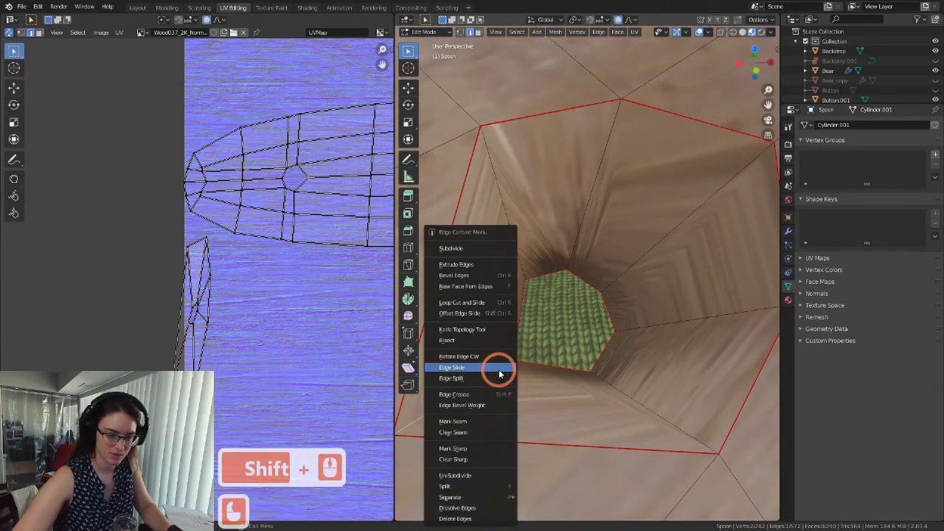
Step: Select the four extra seam edges along the middle of the neck above the bowl and clear their seam
{"action": "scroll", "coordinate": [565, 339], "scroll_direction": "down", "scroll_amount": 9}
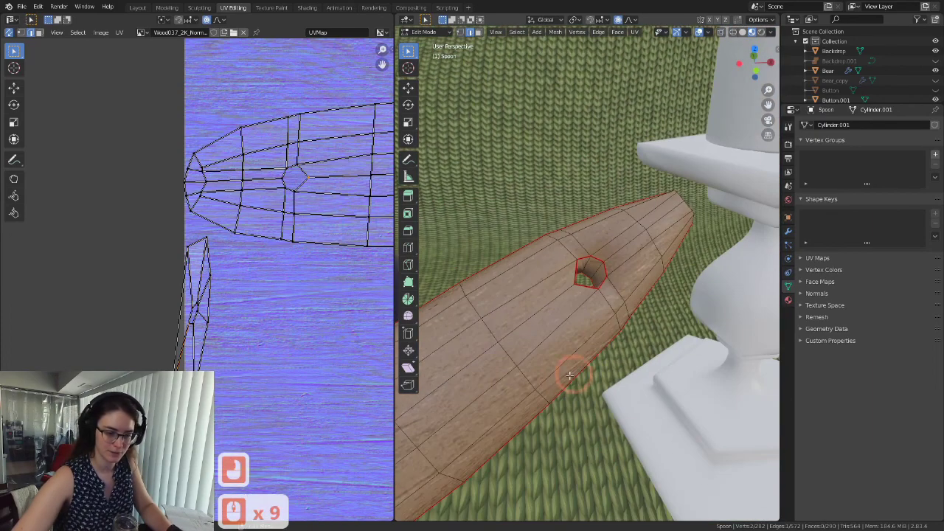
{"action": "middle_click_drag", "start_coordinate": [583, 371], "coordinate": [719, 328], "text": "shift"}
{"action": "scroll", "coordinate": [522, 400], "scroll_direction": "down", "scroll_amount": 4}
{"action": "middle_click_drag", "start_coordinate": [522, 401], "coordinate": [643, 324], "text": "shift"}
{"action": "left_click", "coordinate": [687, 288]}
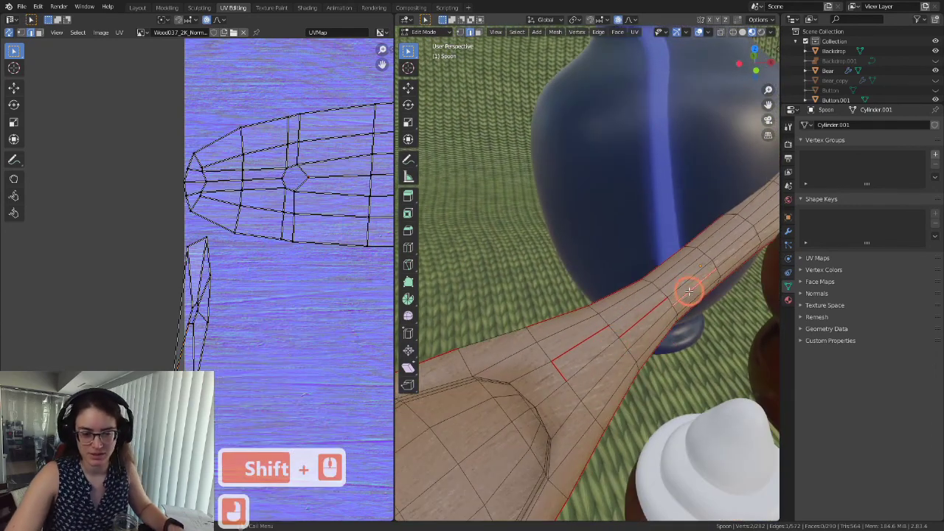
{"action": "right_click", "coordinate": [596, 331], "text": "shift"}
{"action": "right_click", "coordinate": [572, 349], "text": "shift"}
{"action": "left_click", "coordinate": [556, 374], "text": "shift"}
{"action": "key", "text": "ctrl+e"}
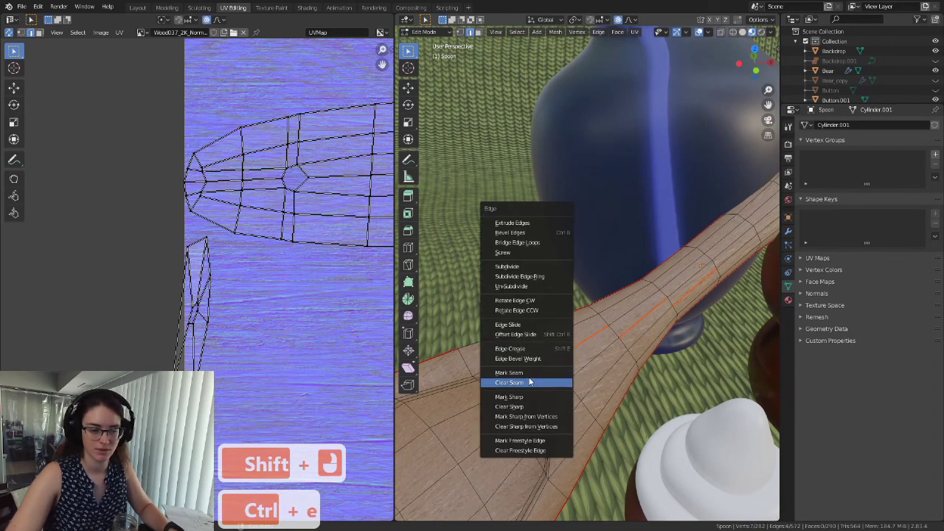
{"action": "left_click", "coordinate": [529, 381]}
Step: Mark the single edge on the spoon's outer outline beside the top of the bowl as a seam
{"action": "left_click", "coordinate": [495, 339]}
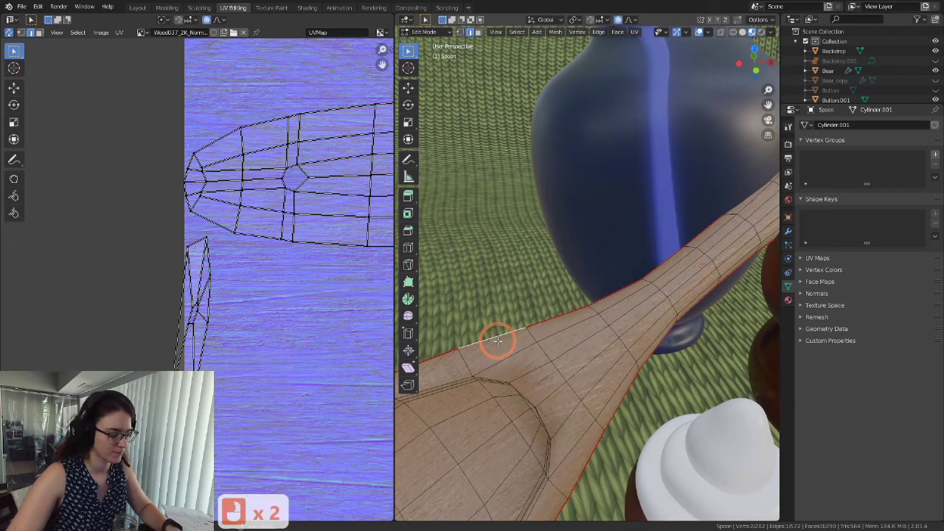
{"action": "key", "text": "ctrl+e"}
{"action": "left_click", "coordinate": [461, 326]}
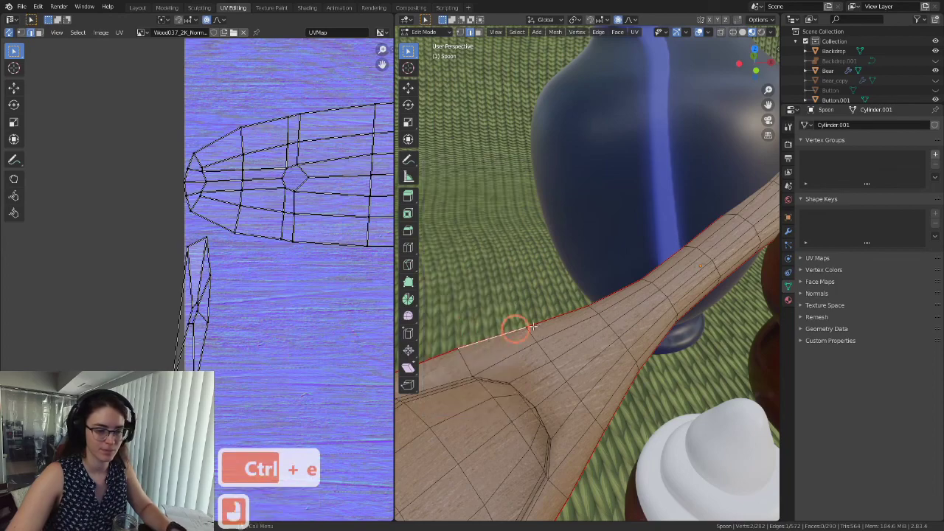
Step: Select the whole spoon mesh and unwrap it with the revised seams
{"action": "scroll", "coordinate": [633, 296], "scroll_direction": "down", "scroll_amount": 4}
{"action": "scroll", "coordinate": [681, 232], "scroll_direction": "up", "scroll_amount": 3}
{"action": "middle_click_drag", "start_coordinate": [633, 296], "coordinate": [499, 308], "text": "shift"}
{"action": "scroll", "coordinate": [467, 310], "scroll_direction": "up", "scroll_amount": 4}
{"action": "middle_click_drag", "start_coordinate": [498, 308], "coordinate": [580, 291], "text": "shift"}
{"action": "key", "text": "a"}
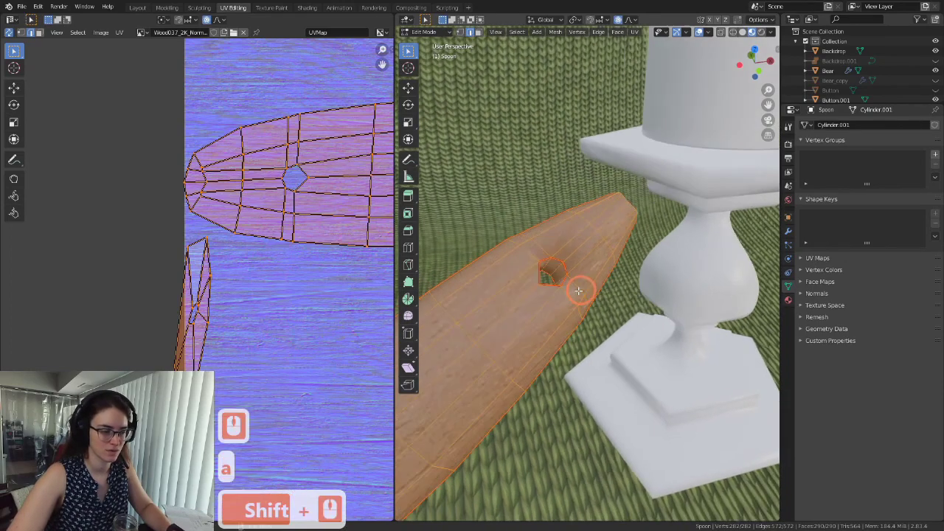
{"action": "scroll", "coordinate": [580, 290], "scroll_direction": "down", "scroll_amount": 4}
{"action": "middle_click_drag", "start_coordinate": [499, 365], "coordinate": [565, 346], "text": "shift"}
{"action": "scroll", "coordinate": [565, 347], "scroll_direction": "down", "scroll_amount": 2}
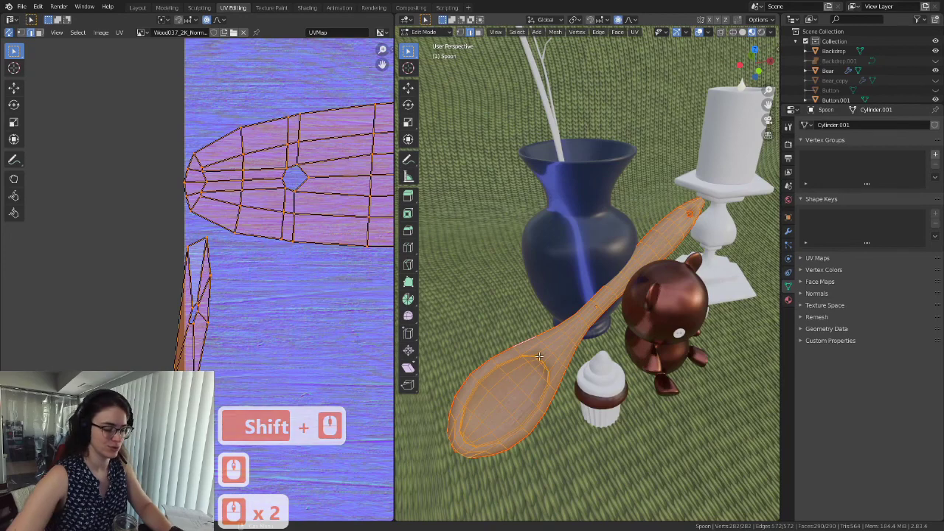
{"action": "key", "text": "u"}
{"action": "left_click", "coordinate": [539, 357]}
Step: Select all the spoon's UVs and scale them wider along X to restore the spoon's proportions
{"action": "scroll", "coordinate": [281, 279], "scroll_direction": "down", "scroll_amount": 3}
{"action": "scroll", "coordinate": [281, 279], "scroll_direction": "down", "scroll_amount": 1}
{"action": "scroll", "coordinate": [280, 275], "scroll_direction": "up", "scroll_amount": 3}
{"action": "middle_click_drag", "start_coordinate": [312, 242], "coordinate": [235, 292], "text": "shift"}
{"action": "key", "text": "a"}
{"action": "scroll", "coordinate": [218, 263], "scroll_direction": "down", "scroll_amount": 2}
{"action": "scroll", "coordinate": [218, 265], "scroll_direction": "down", "scroll_amount": 1}
{"action": "middle_click_drag", "start_coordinate": [270, 249], "coordinate": [248, 271]}
{"action": "key", "text": "e"}
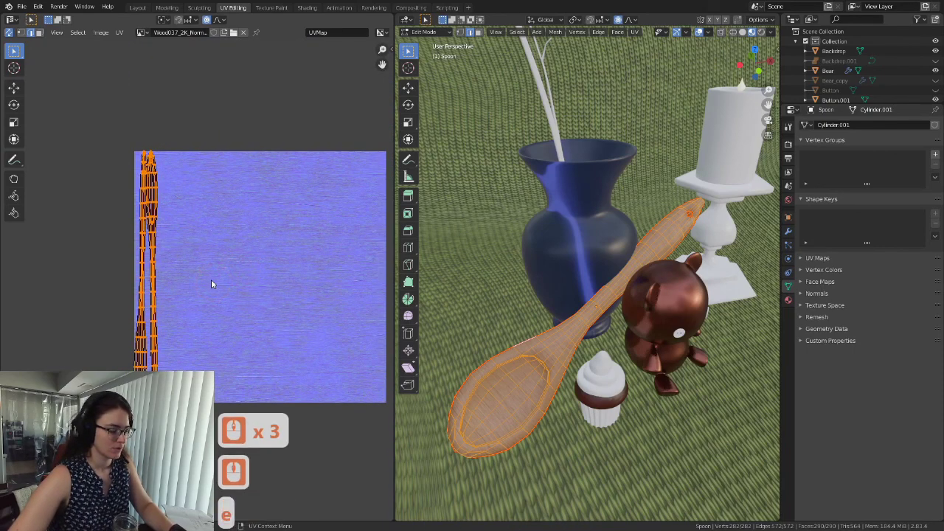
{"action": "key", "text": "a"}
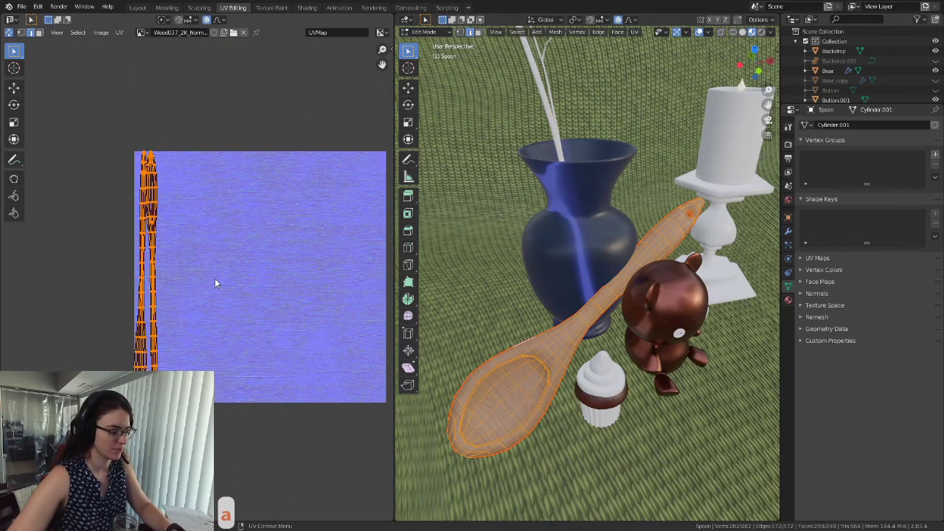
{"action": "key", "text": "s"}
{"action": "key", "text": "x"}
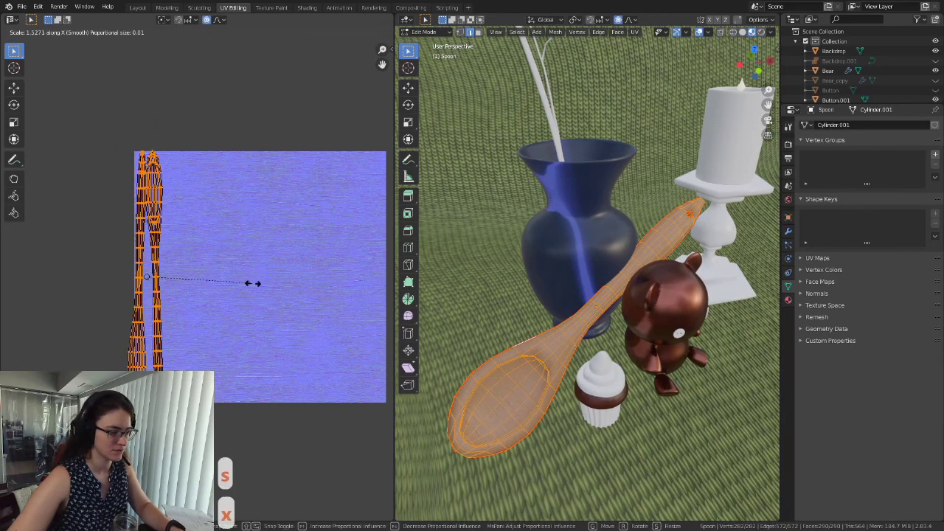
{"action": "left_click", "coordinate": [2, 302]}
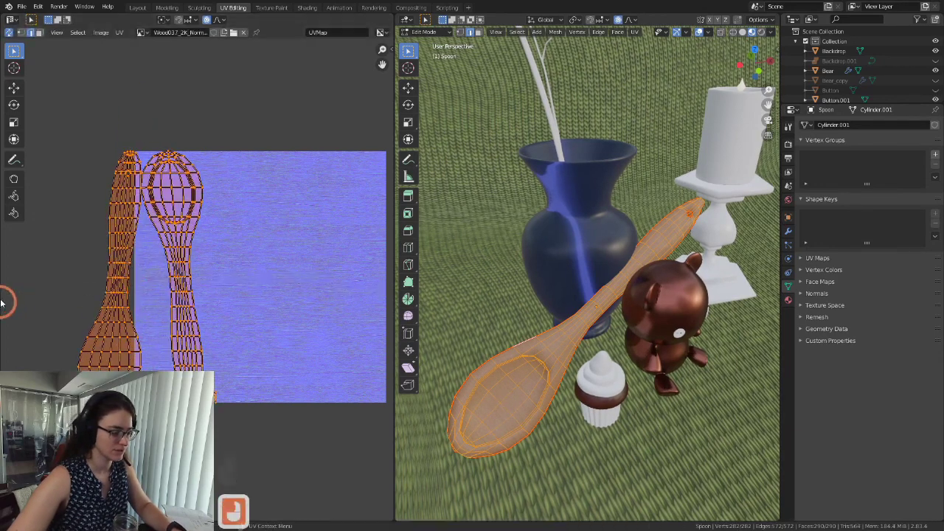
Step: Rotate all the UV islands to run horizontally with the wood grain and move them onto the texture
{"action": "key", "text": "r"}
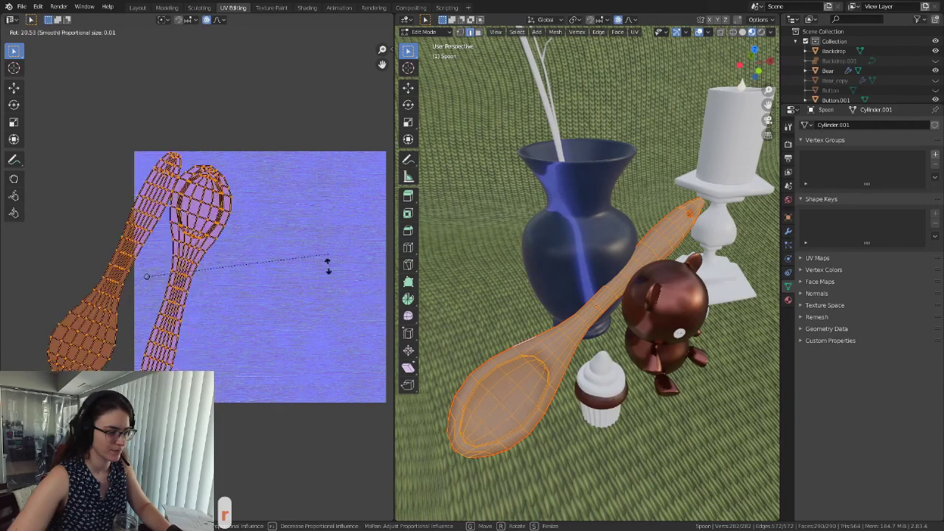
{"action": "left_click", "coordinate": [190, 353]}
{"action": "key", "text": "g"}
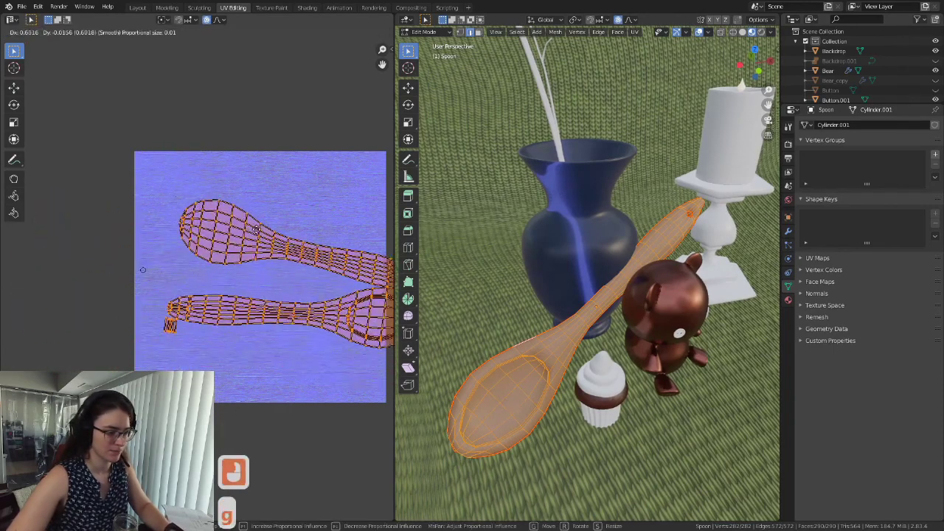
{"action": "left_click", "coordinate": [191, 344]}
Step: Examine the unfolded strip of the hole's walls and the neighbouring handle end in the UV layout
{"action": "scroll", "coordinate": [204, 353], "scroll_direction": "up", "scroll_amount": 5}
{"action": "middle_click_drag", "start_coordinate": [203, 353], "coordinate": [322, 318], "text": "shift"}
{"action": "scroll", "coordinate": [322, 317], "scroll_direction": "up", "scroll_amount": 4}
{"action": "middle_click_drag", "start_coordinate": [175, 419], "coordinate": [225, 237], "text": "shift"}
{"action": "scroll", "coordinate": [275, 310], "scroll_direction": "up", "scroll_amount": 3}
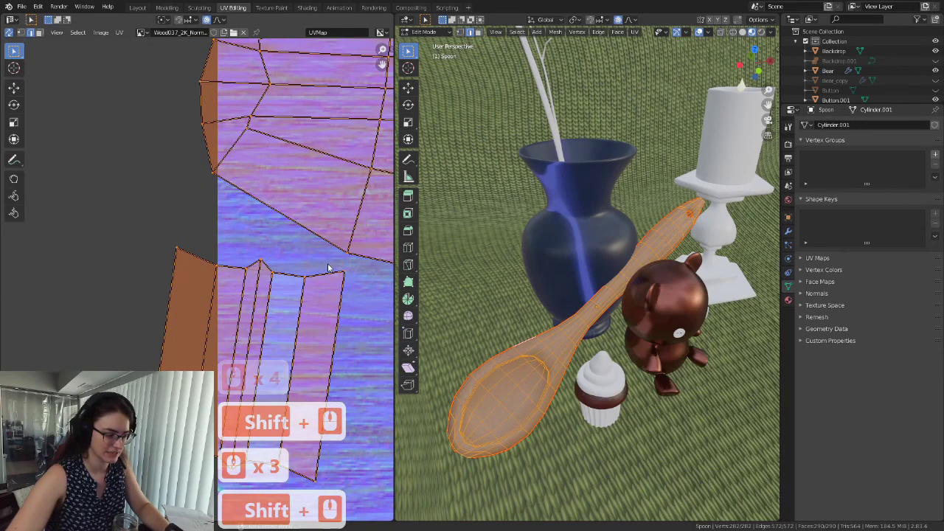
{"action": "scroll", "coordinate": [329, 270], "scroll_direction": "down", "scroll_amount": 2}
{"action": "middle_click_drag", "start_coordinate": [218, 390], "coordinate": [221, 336], "text": "shift"}
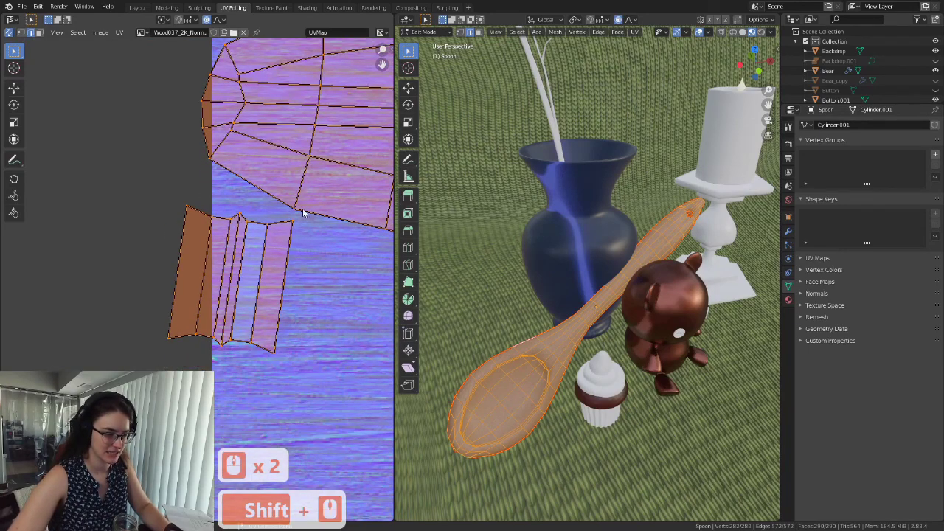
{"action": "middle_click_drag", "start_coordinate": [303, 213], "coordinate": [189, 322], "text": "shift"}
{"action": "scroll", "coordinate": [258, 290], "scroll_direction": "down", "scroll_amount": 4}
{"action": "middle_click_drag", "start_coordinate": [327, 258], "coordinate": [183, 326], "text": "shift"}
{"action": "scroll", "coordinate": [246, 304], "scroll_direction": "down", "scroll_amount": 7}
{"action": "middle_click_drag", "start_coordinate": [290, 284], "coordinate": [246, 258]}
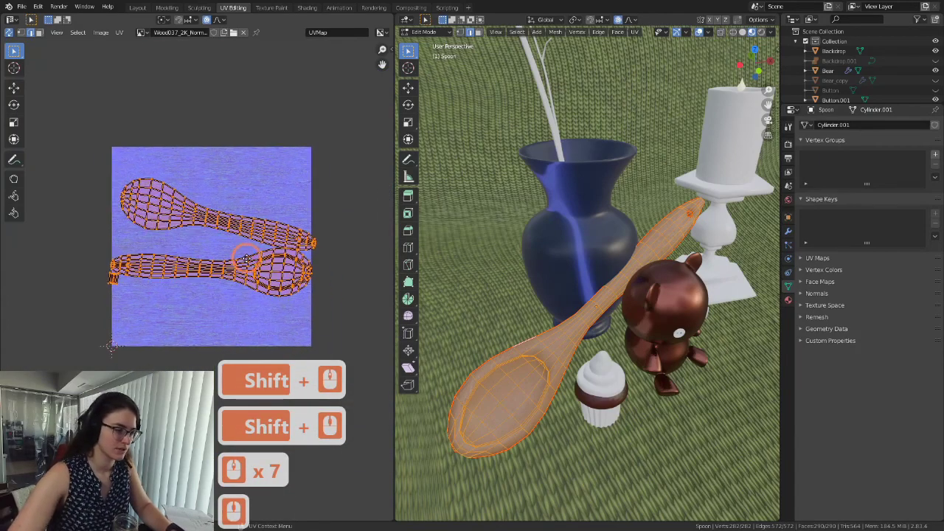
Step: Rotate all the UV islands slightly to straighten them along the grain and reposition them within the texture
{"action": "scroll", "coordinate": [246, 258], "scroll_direction": "up", "scroll_amount": 2}
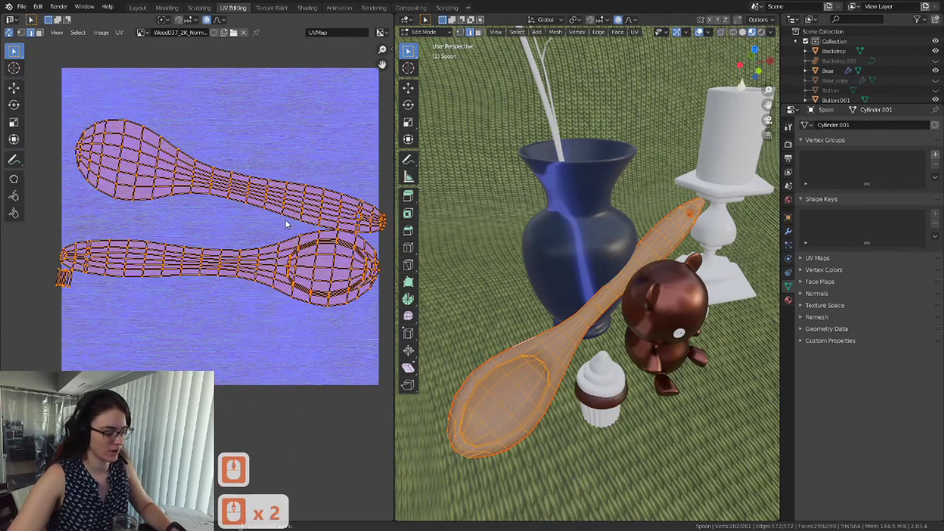
{"action": "key", "text": "r"}
{"action": "left_click", "coordinate": [315, 189]}
{"action": "key", "text": "g"}
{"action": "left_click", "coordinate": [311, 183]}
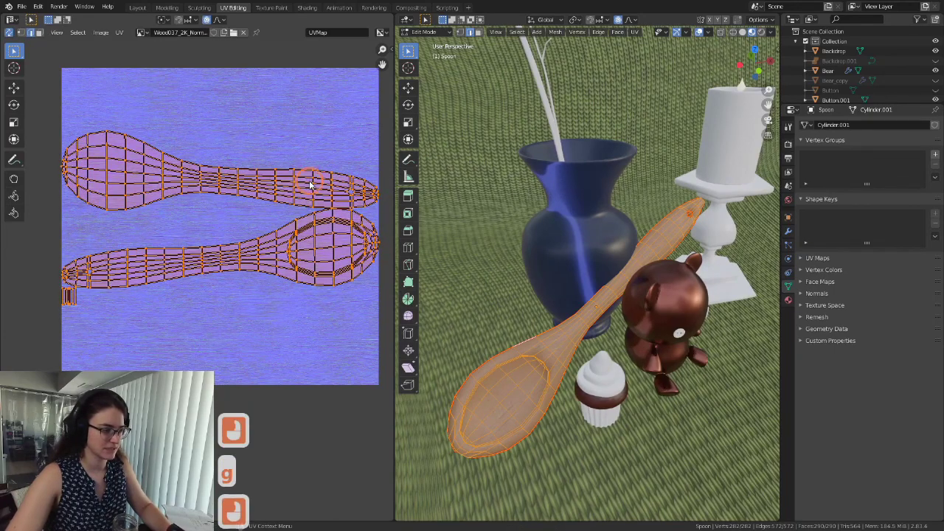
Step: Turn off proportional editing and, in face select mode, select the entire UV island of the spoon's hollow-bowl side
{"action": "key", "text": "l"}
{"action": "left_click", "coordinate": [309, 251]}
{"action": "key", "text": "l"}
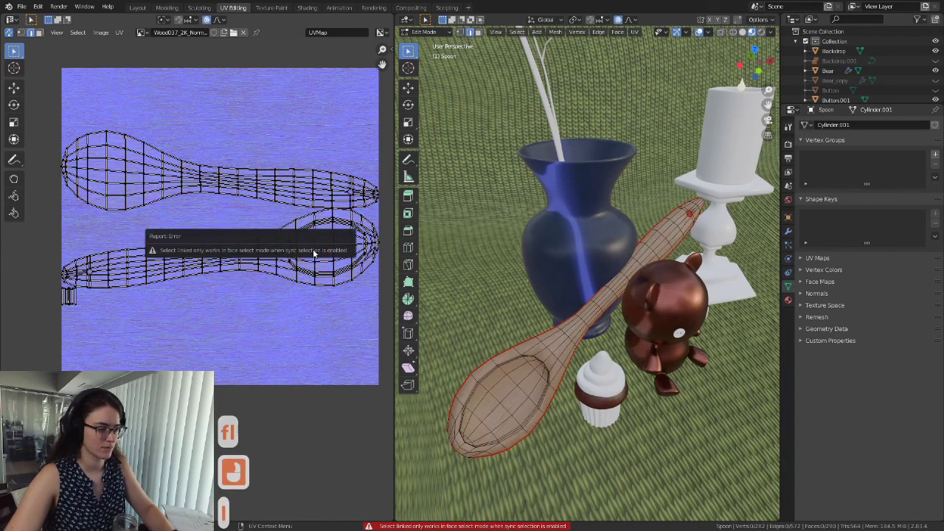
{"action": "left_click", "coordinate": [309, 252]}
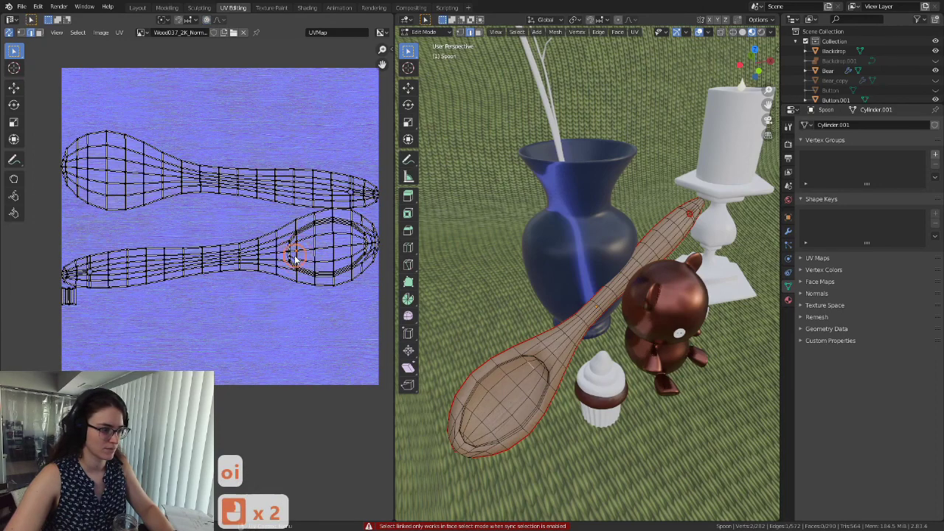
{"action": "double_click", "coordinate": [294, 258]}
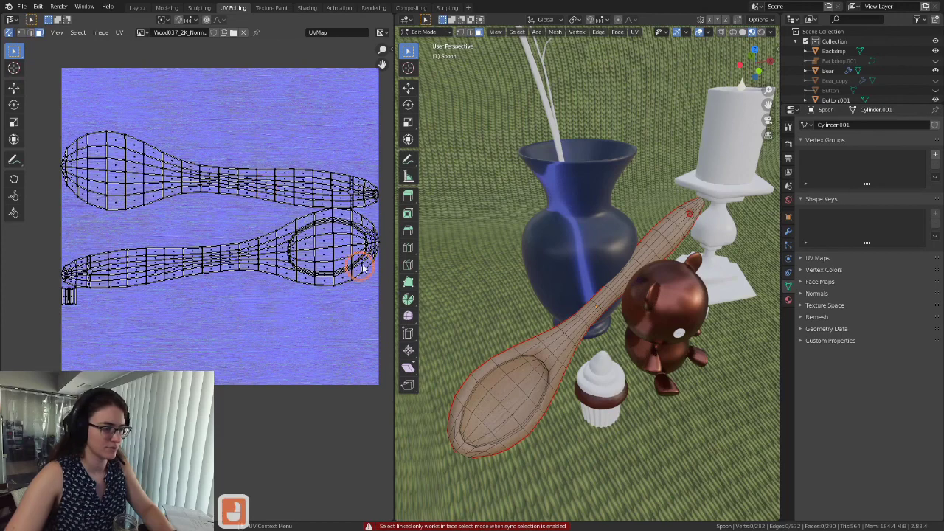
{"action": "key", "text": "l"}
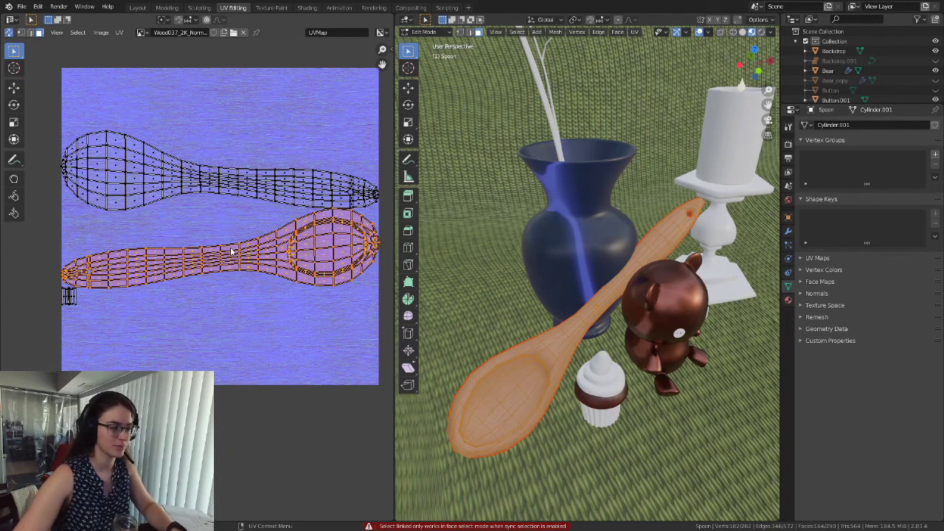
Step: Move the UV island of the spoon's hollow-bowl side down, about 0.2 away from the back-side island
{"action": "scroll", "coordinate": [185, 214], "scroll_direction": "up", "scroll_amount": 2, "text": "shift"}
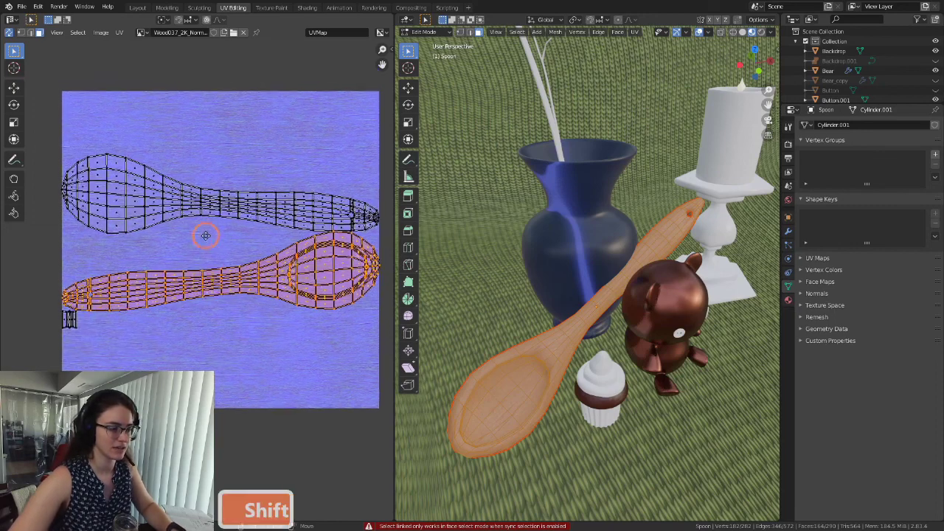
{"action": "left_click", "coordinate": [96, 168], "text": "shift"}
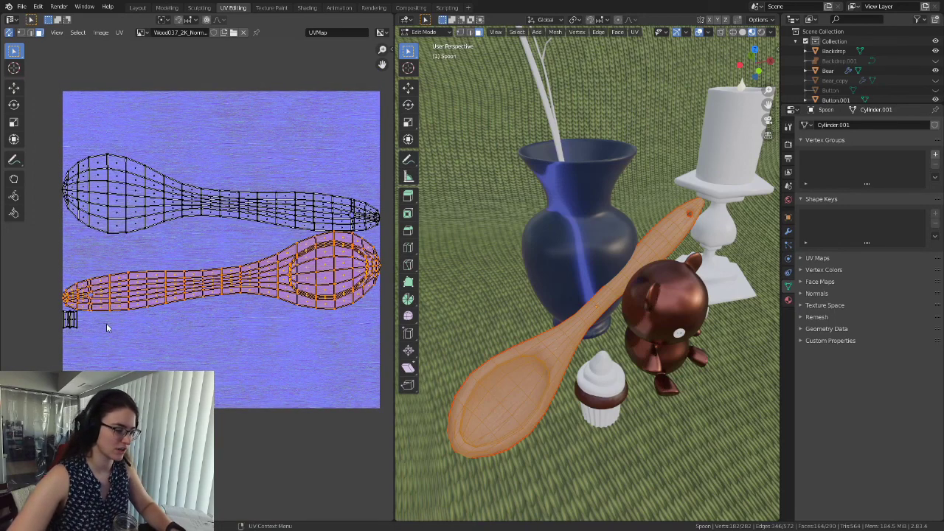
{"action": "scroll", "coordinate": [106, 323], "scroll_direction": "up", "scroll_amount": 2}
{"action": "middle_click_drag", "start_coordinate": [38, 352], "coordinate": [127, 325], "text": "shift"}
{"action": "middle_click_drag", "start_coordinate": [285, 146], "coordinate": [237, 202], "text": "shift"}
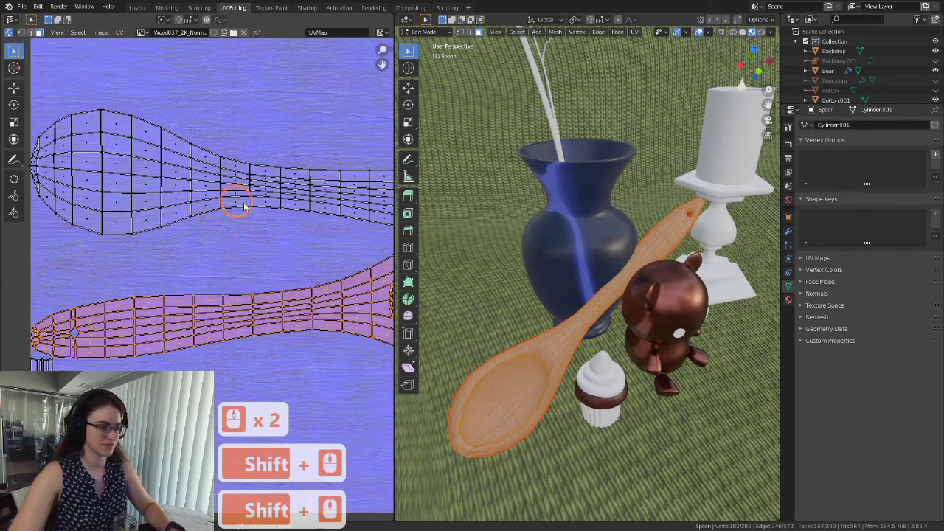
{"action": "scroll", "coordinate": [244, 207], "scroll_direction": "down", "scroll_amount": 3}
{"action": "key", "text": "g"}
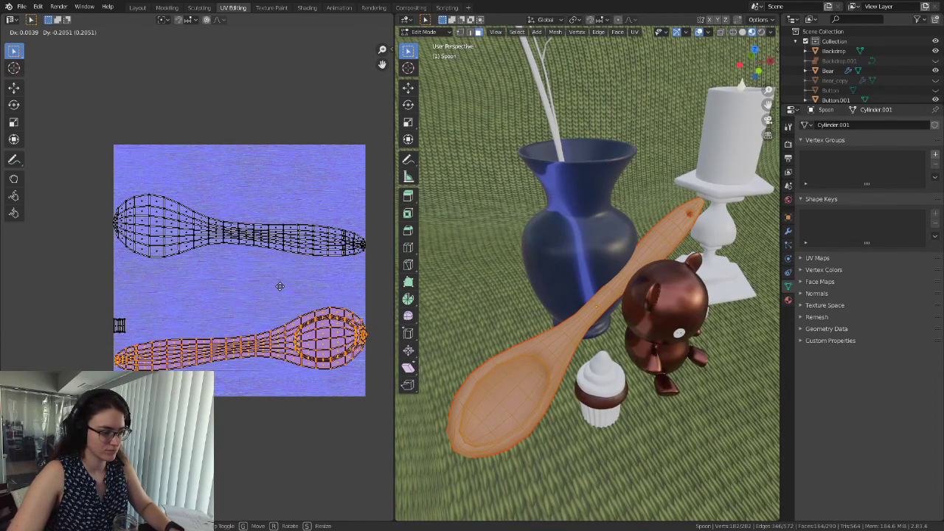
{"action": "left_click", "coordinate": [278, 285]}
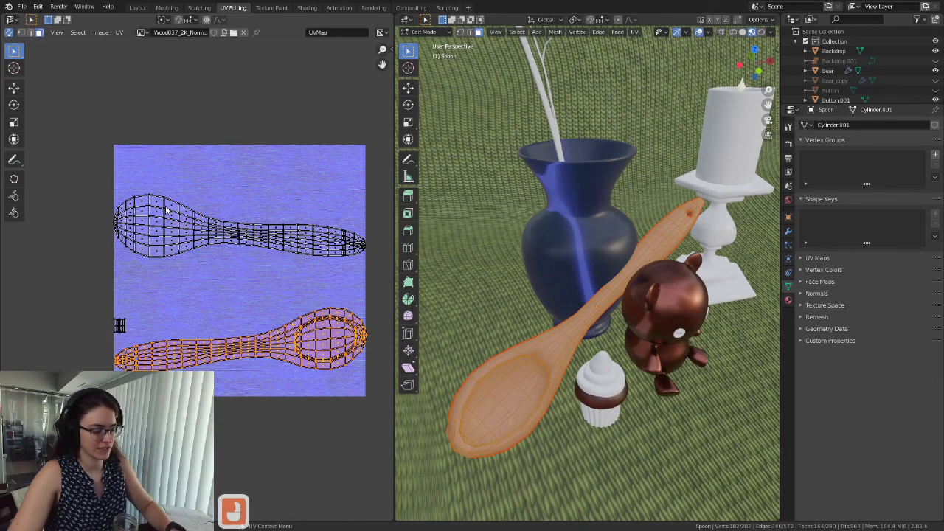
Step: Select only the UV island of the spoon's back side and shift it slightly upward on the wood texture
{"action": "left_click", "coordinate": [167, 229], "text": "shift"}
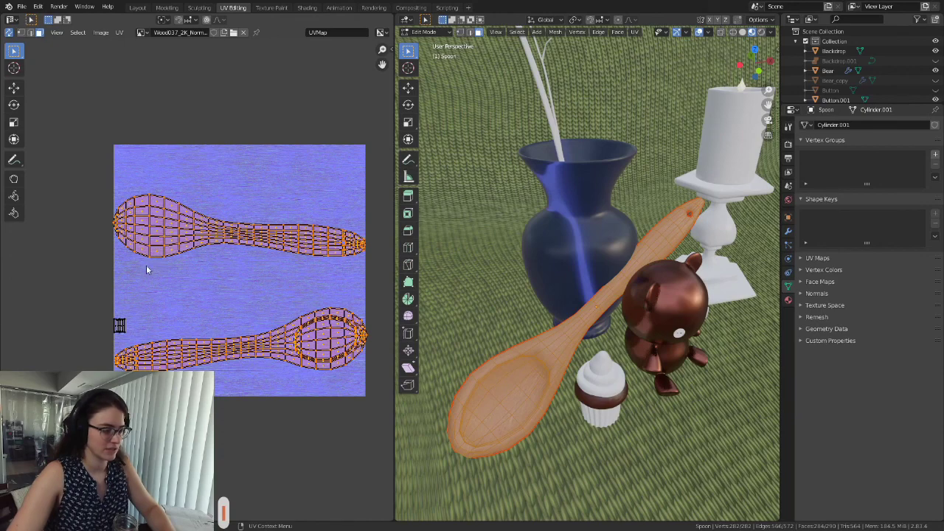
{"action": "left_click", "coordinate": [173, 295]}
{"action": "left_click", "coordinate": [171, 233]}
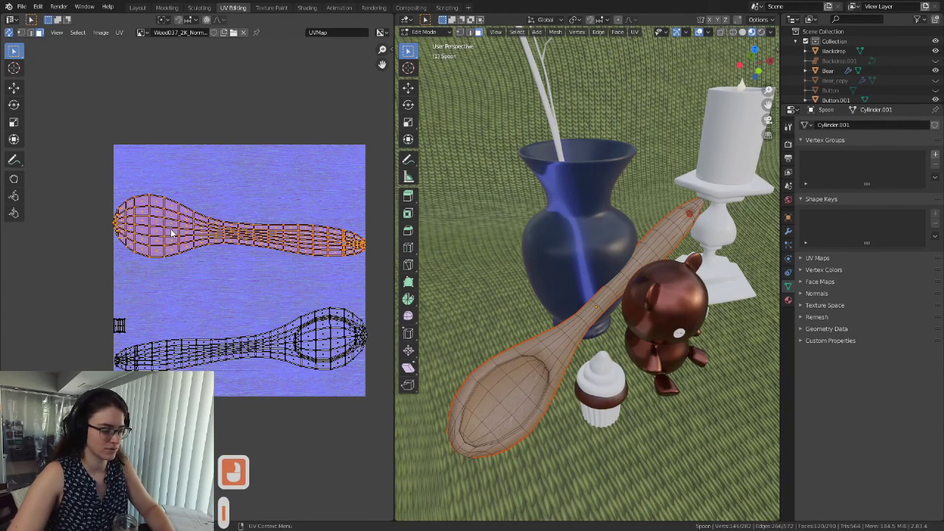
{"action": "key", "text": "g"}
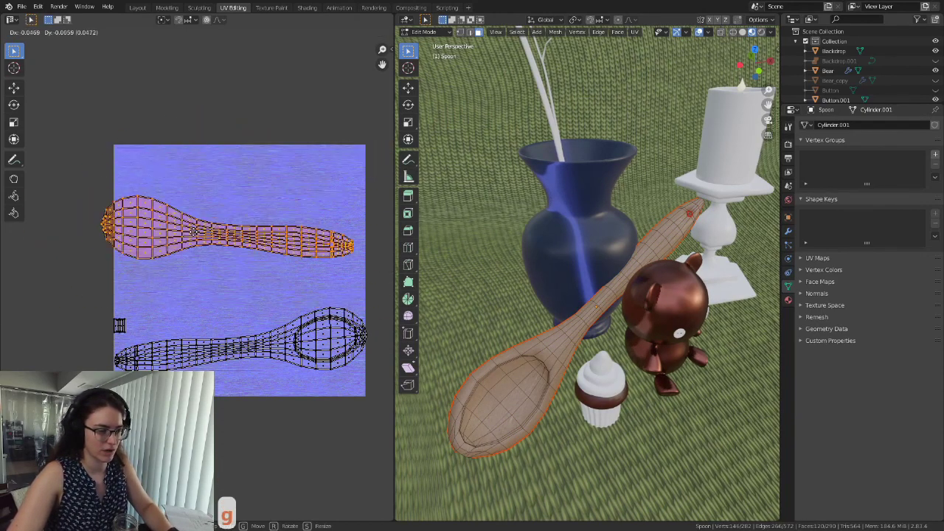
{"action": "right_click", "coordinate": [147, 306]}
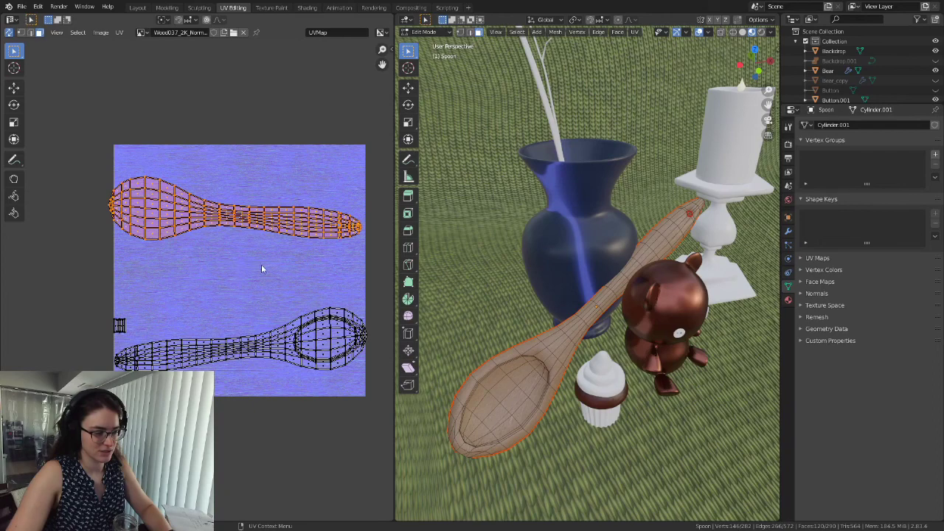
Step: Rotate the back-side UV island about half a turn to match the hollow-bowl island's direction and position it above that island
{"action": "key", "text": "r"}
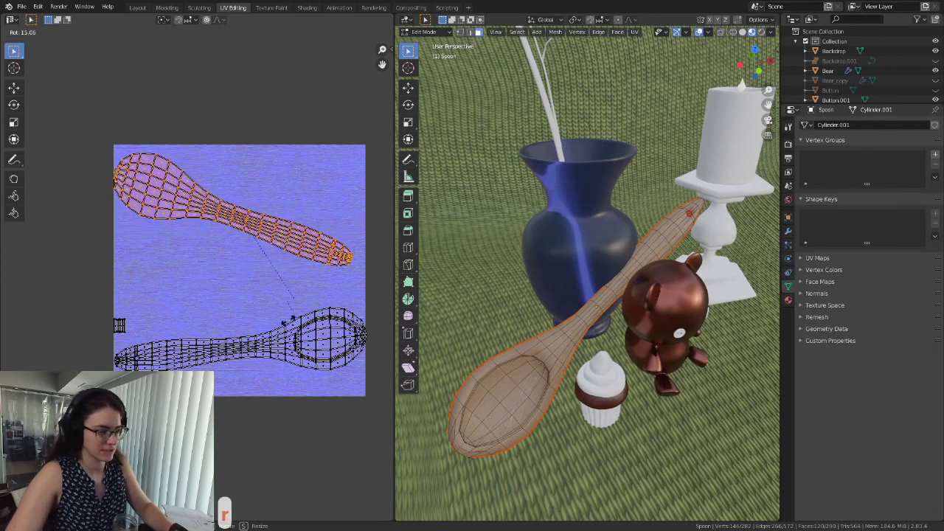
{"action": "left_click", "coordinate": [229, 247]}
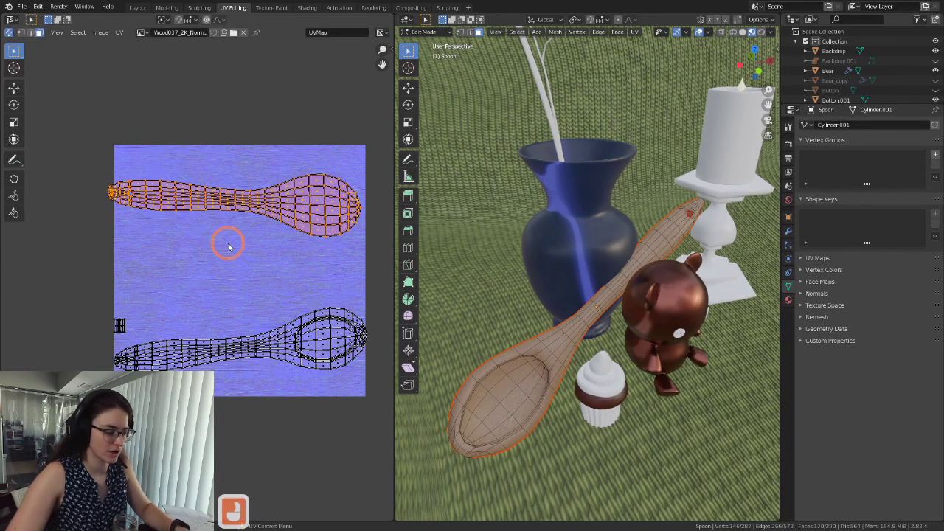
{"action": "key", "text": "g"}
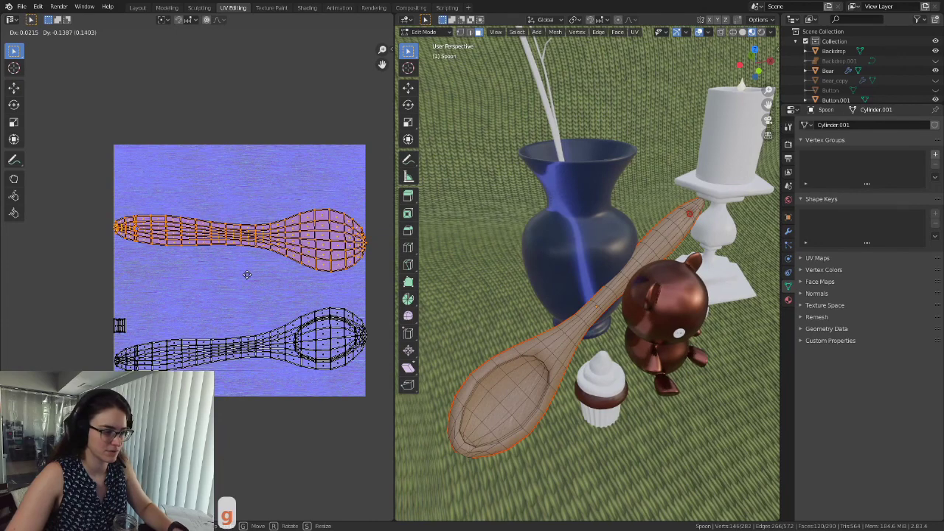
{"action": "left_click", "coordinate": [248, 298]}
Step: Select the hollow-bowl UV island and move it slightly up toward the back-side island
{"action": "left_click", "coordinate": [234, 315]}
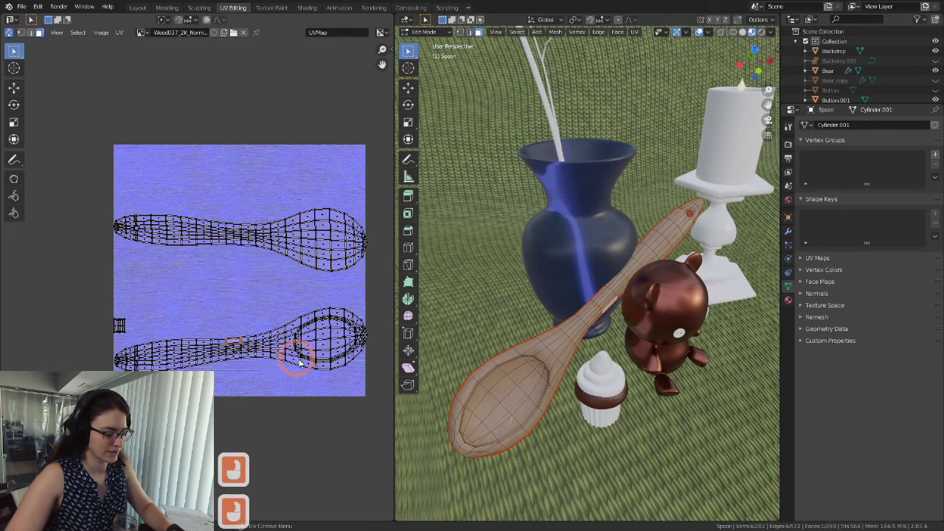
{"action": "key", "text": "l"}
{"action": "key", "text": "g"}
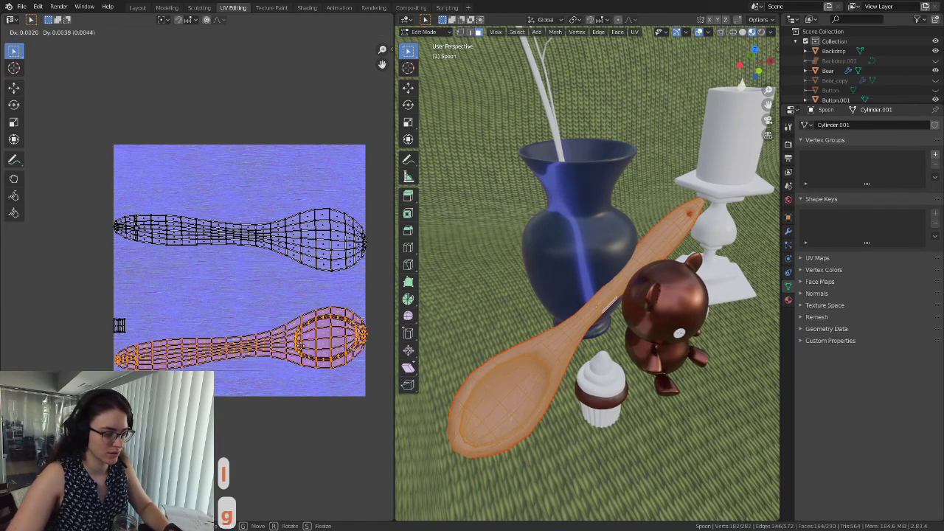
{"action": "left_click", "coordinate": [162, 314]}
Step: Move the small UV island of the handle hole's walls into the free space between the two spoon islands
{"action": "left_click", "coordinate": [118, 322]}
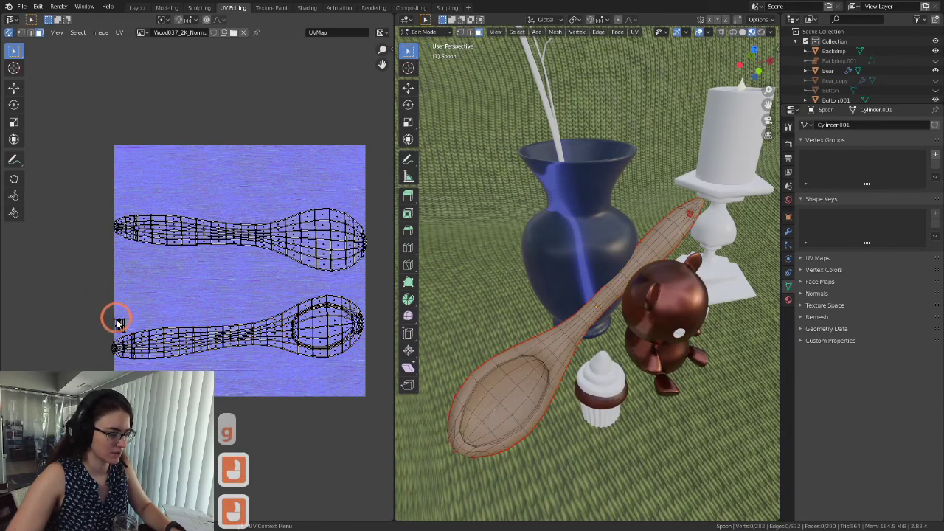
{"action": "left_click", "coordinate": [121, 329]}
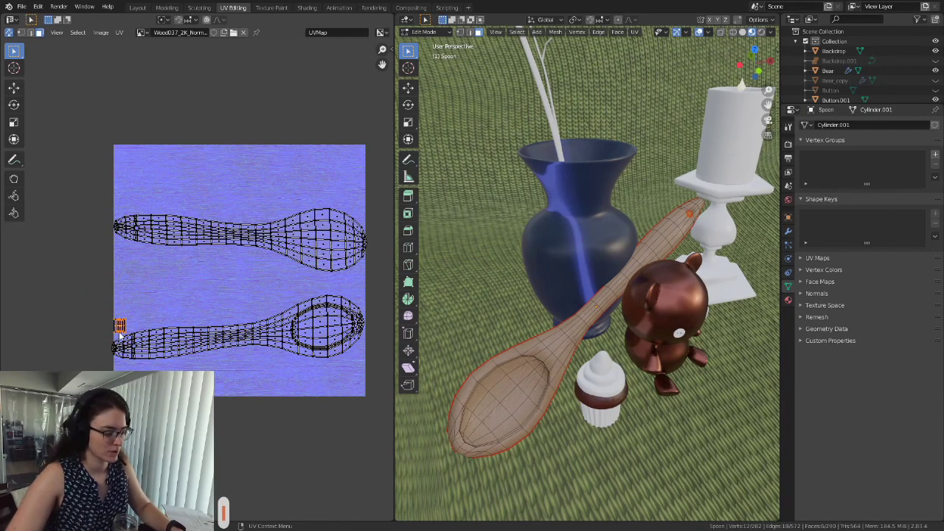
{"action": "key", "text": "g"}
{"action": "left_click", "coordinate": [138, 292]}
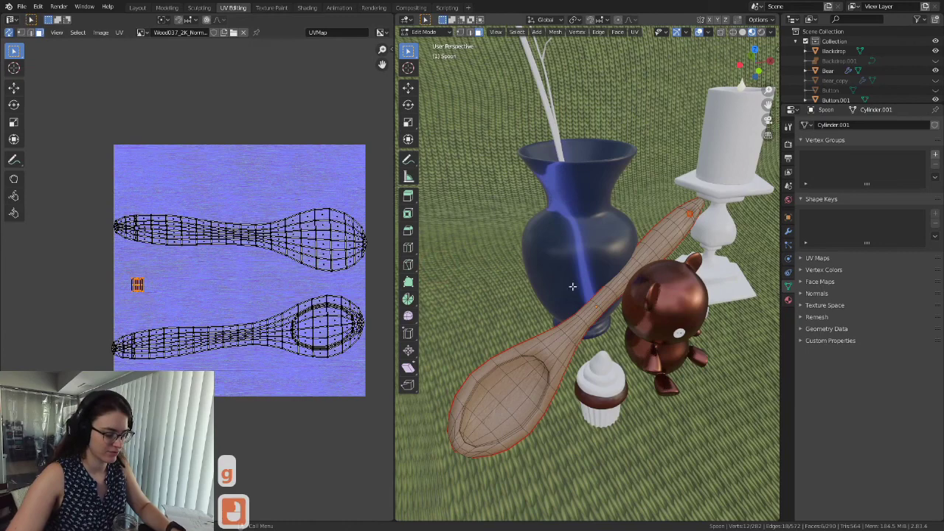
Step: Return to Object Mode and examine the wood grain on the spoon's bowl and handle from several angles
{"action": "middle_click_drag", "start_coordinate": [572, 286], "coordinate": [581, 308], "text": "shift"}
{"action": "scroll", "coordinate": [581, 308], "scroll_direction": "up", "scroll_amount": 3}
{"action": "scroll", "coordinate": [602, 313], "scroll_direction": "down", "scroll_amount": 3}
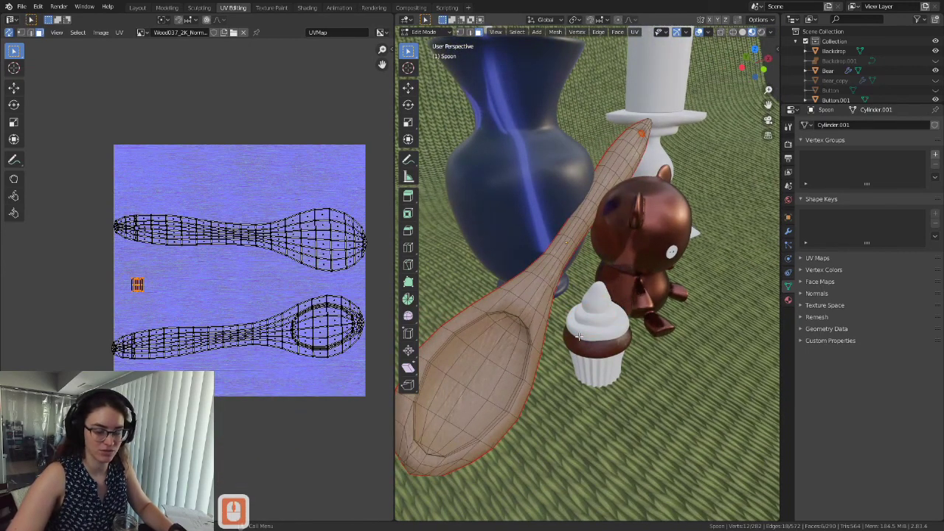
{"action": "key", "text": "Tab"}
{"action": "mouse_move", "coordinate": [579, 337]}
{"action": "middle_mouse_down"}
{"action": "mouse_move", "coordinate": [578, 328]}
{"action": "mouse_move", "coordinate": [595, 328]}
{"action": "middle_mouse_up"}
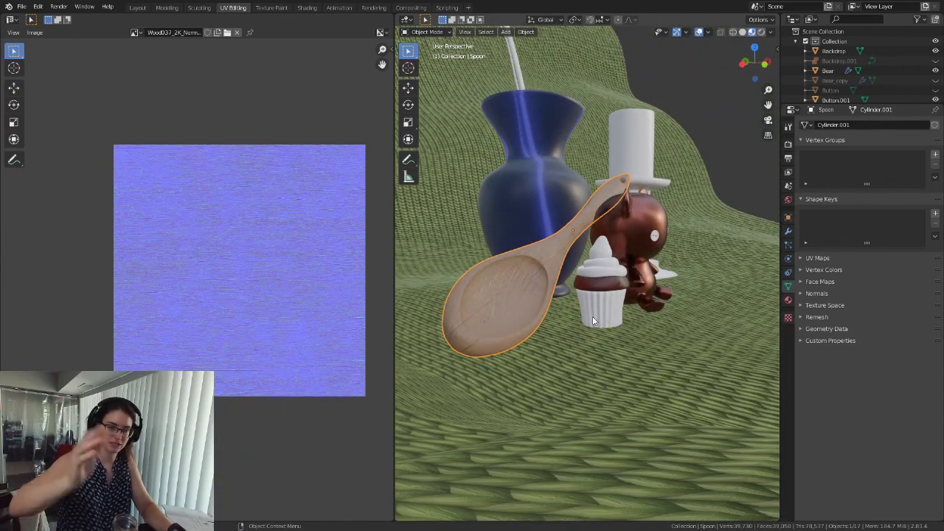
{"action": "scroll", "coordinate": [577, 334], "scroll_direction": "down", "scroll_amount": 3}
{"action": "middle_click_drag", "start_coordinate": [609, 290], "coordinate": [590, 315]}
{"action": "scroll", "coordinate": [577, 334], "scroll_direction": "up", "scroll_amount": 3}
{"action": "middle_click_drag", "start_coordinate": [643, 289], "coordinate": [654, 321], "text": "shift"}
{"action": "scroll", "coordinate": [631, 354], "scroll_direction": "down", "scroll_amount": 2}
{"action": "mouse_move", "coordinate": [630, 355]}
{"action": "middle_mouse_down"}
{"action": "mouse_move", "coordinate": [627, 372]}
{"action": "mouse_move", "coordinate": [639, 363]}
{"action": "middle_mouse_up"}
{"action": "scroll", "coordinate": [638, 363], "scroll_direction": "up", "scroll_amount": 3}
{"action": "middle_click_drag", "start_coordinate": [561, 369], "coordinate": [616, 352], "text": "shift"}
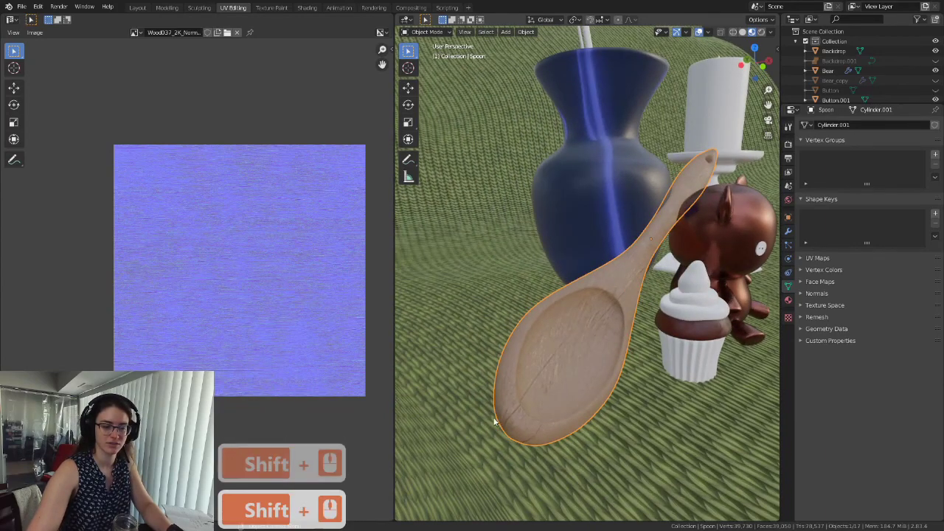
{"action": "middle_click_drag", "start_coordinate": [573, 435], "coordinate": [568, 428]}
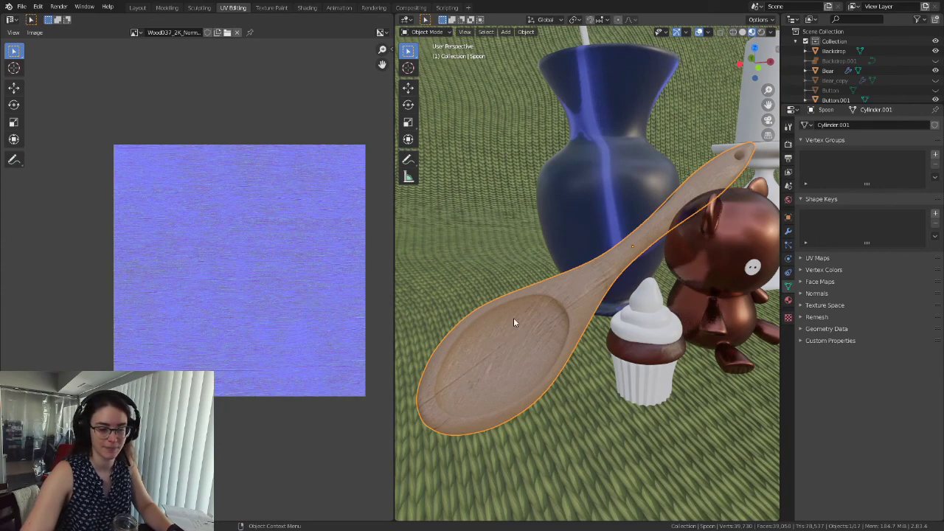
{"action": "scroll", "coordinate": [619, 330], "scroll_direction": "down", "scroll_amount": 2}
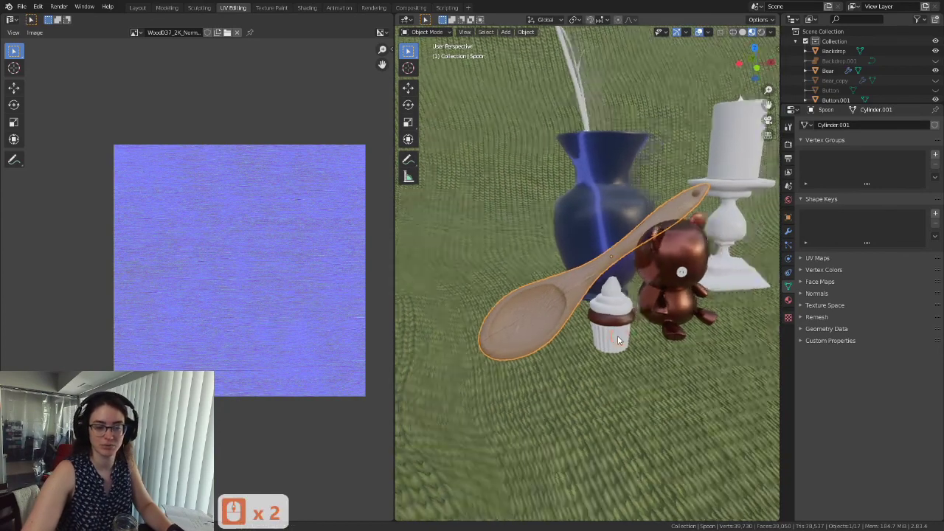
{"action": "middle_click_drag", "start_coordinate": [544, 333], "coordinate": [561, 332]}
{"action": "scroll", "coordinate": [560, 332], "scroll_direction": "up", "scroll_amount": 2}
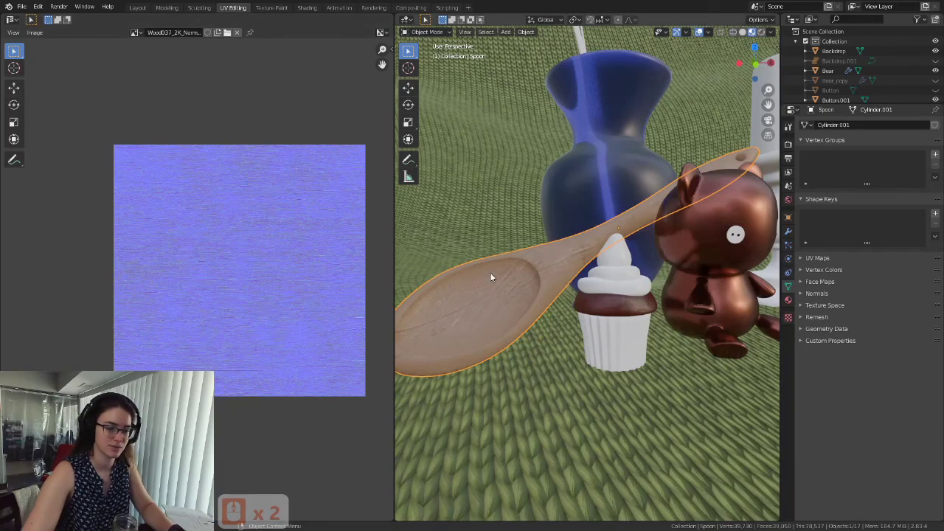
Step: Compare the spoon's UV islands in Edit Mode with the wood grain on its bowl, then return to Object Mode
{"action": "key", "text": "Tab"}
{"action": "scroll", "coordinate": [295, 284], "scroll_direction": "up", "scroll_amount": 2}
{"action": "middle_click_drag", "start_coordinate": [300, 280], "coordinate": [205, 291], "text": "shift"}
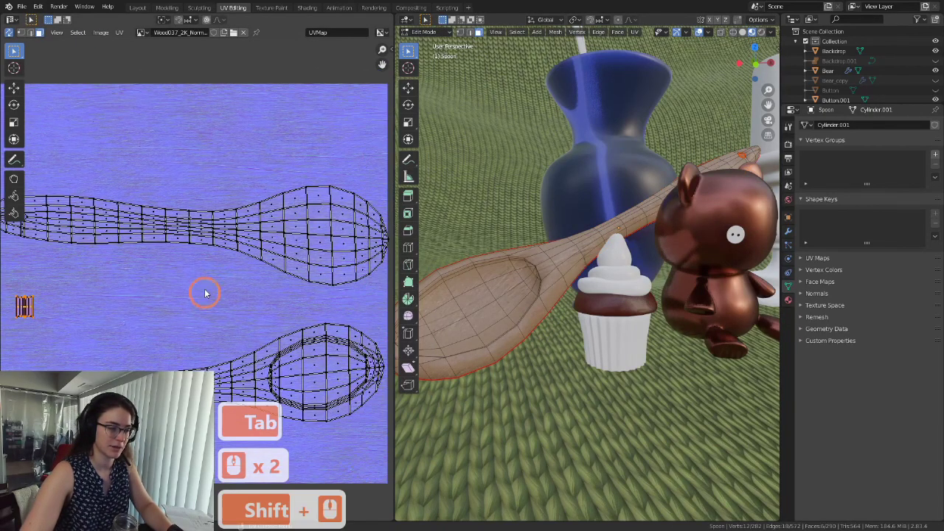
{"action": "scroll", "coordinate": [206, 268], "scroll_direction": "down", "scroll_amount": 2}
{"action": "middle_click_drag", "start_coordinate": [619, 306], "coordinate": [565, 333]}
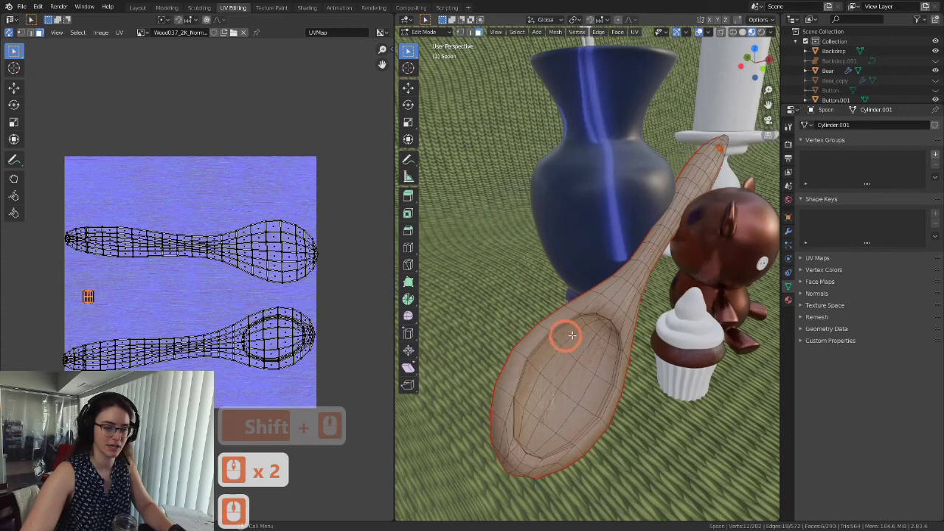
{"action": "key", "text": "Tab"}
{"action": "scroll", "coordinate": [649, 383], "scroll_direction": "down", "scroll_amount": 2}
{"action": "middle_click_drag", "start_coordinate": [649, 383], "coordinate": [631, 369]}
{"action": "scroll", "coordinate": [624, 368], "scroll_direction": "up", "scroll_amount": 2}
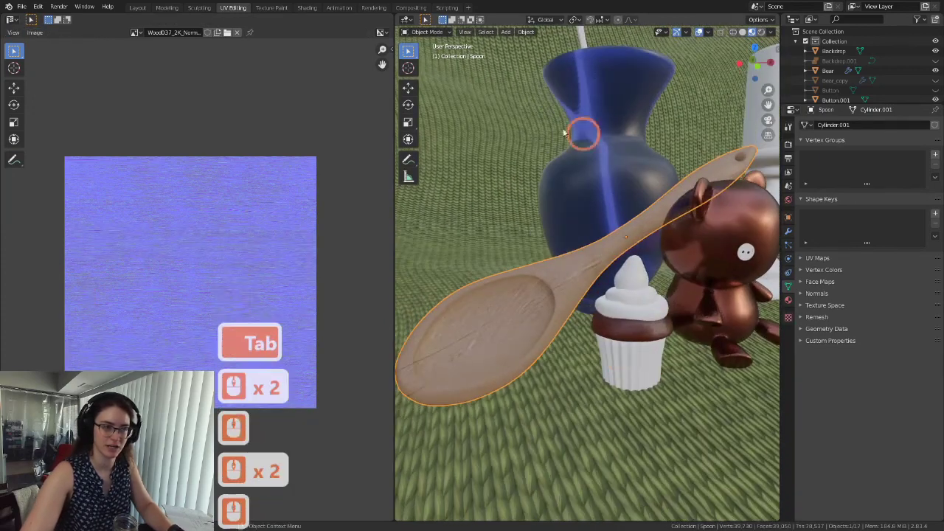
Step: Switch to the Shading workspace and check the wooden spoon among the vase, bear, cupcake and candle
{"action": "left_click", "coordinate": [307, 8]}
{"action": "mouse_move", "coordinate": [516, 221]}
{"action": "middle_mouse_down"}
{"action": "mouse_move", "coordinate": [523, 228]}
{"action": "mouse_move", "coordinate": [522, 218]}
{"action": "mouse_move", "coordinate": [514, 228]}
{"action": "mouse_move", "coordinate": [525, 224]}
{"action": "middle_mouse_up"}
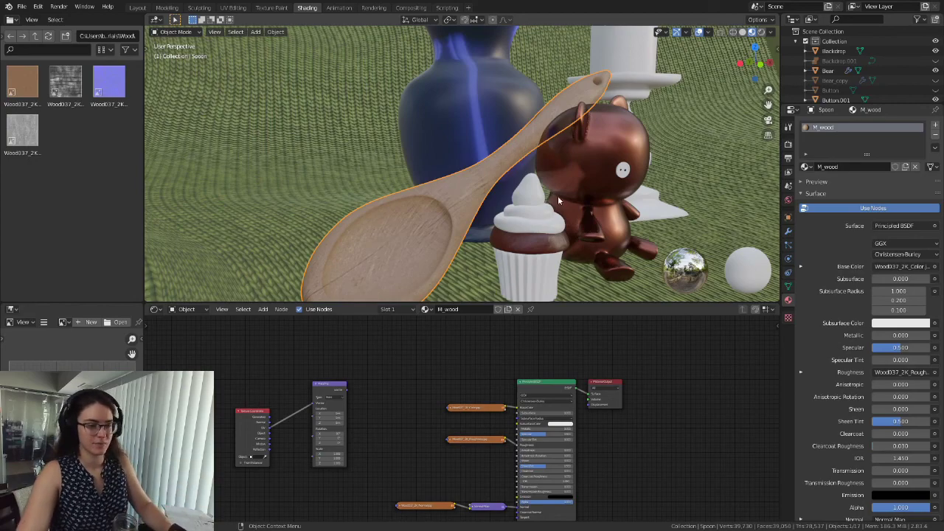
{"action": "scroll", "coordinate": [557, 204], "scroll_direction": "down", "scroll_amount": 3}
{"action": "middle_click_drag", "start_coordinate": [553, 199], "coordinate": [528, 193], "text": "shift"}
{"action": "scroll", "coordinate": [547, 194], "scroll_direction": "up", "scroll_amount": 2}
{"action": "scroll", "coordinate": [572, 169], "scroll_direction": "down", "scroll_amount": 2}
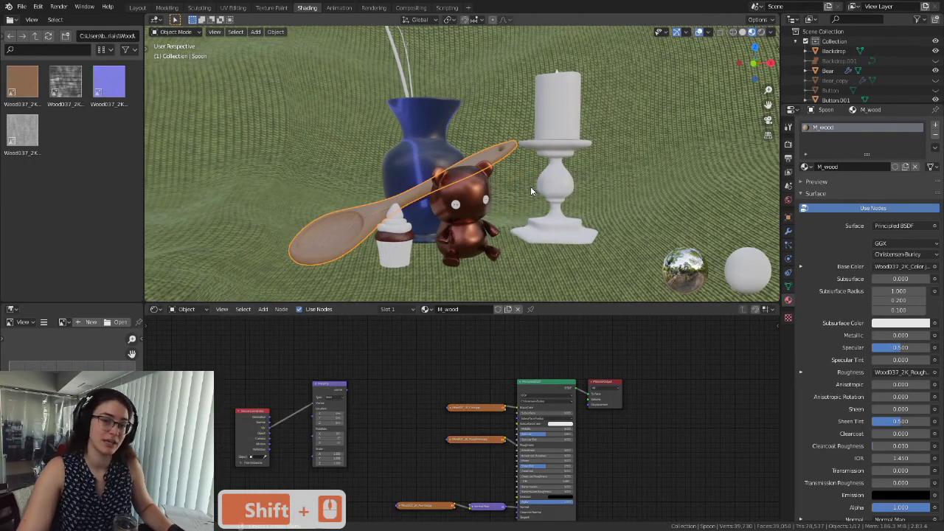
{"action": "middle_click_drag", "start_coordinate": [535, 178], "coordinate": [540, 201]}
{"action": "scroll", "coordinate": [537, 211], "scroll_direction": "up", "scroll_amount": 2}
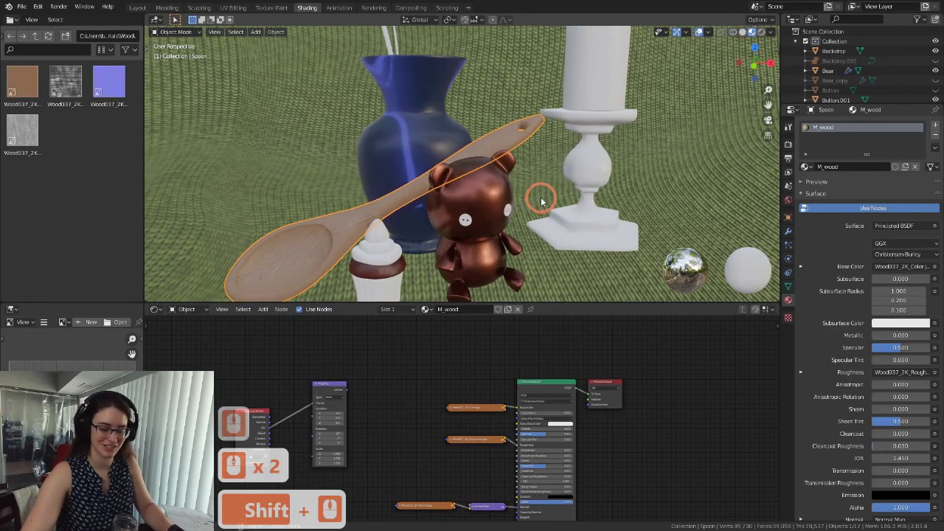